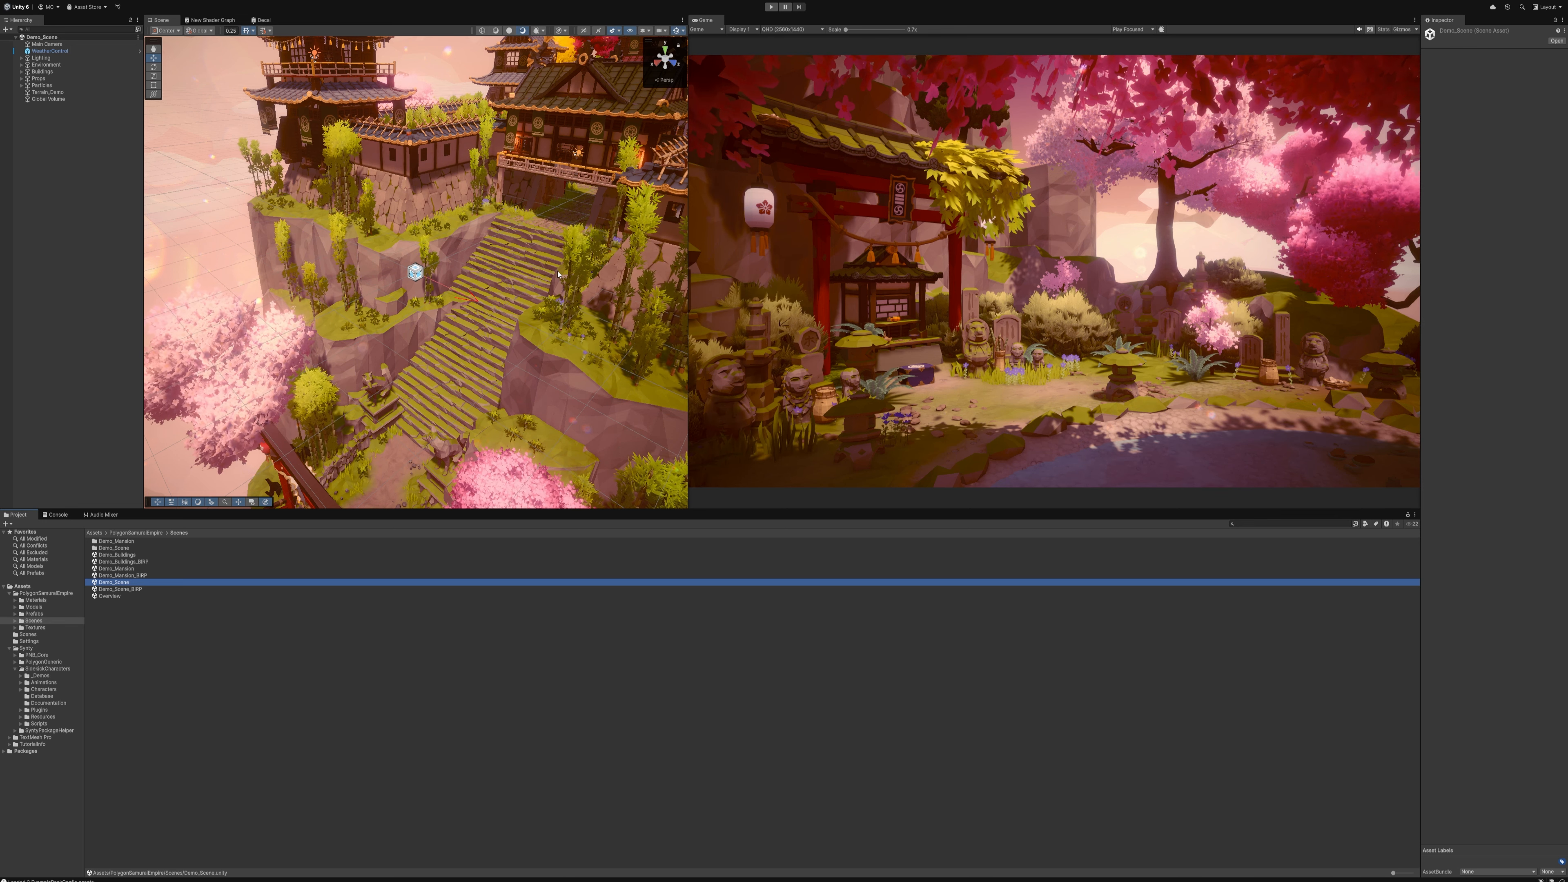
Align the Main Camera with a scene view facing the stone wall in front of the bannered courtyard
{"action": "right_click_drag", "start_coordinate": [557, 275], "coordinate": [123, 279]}
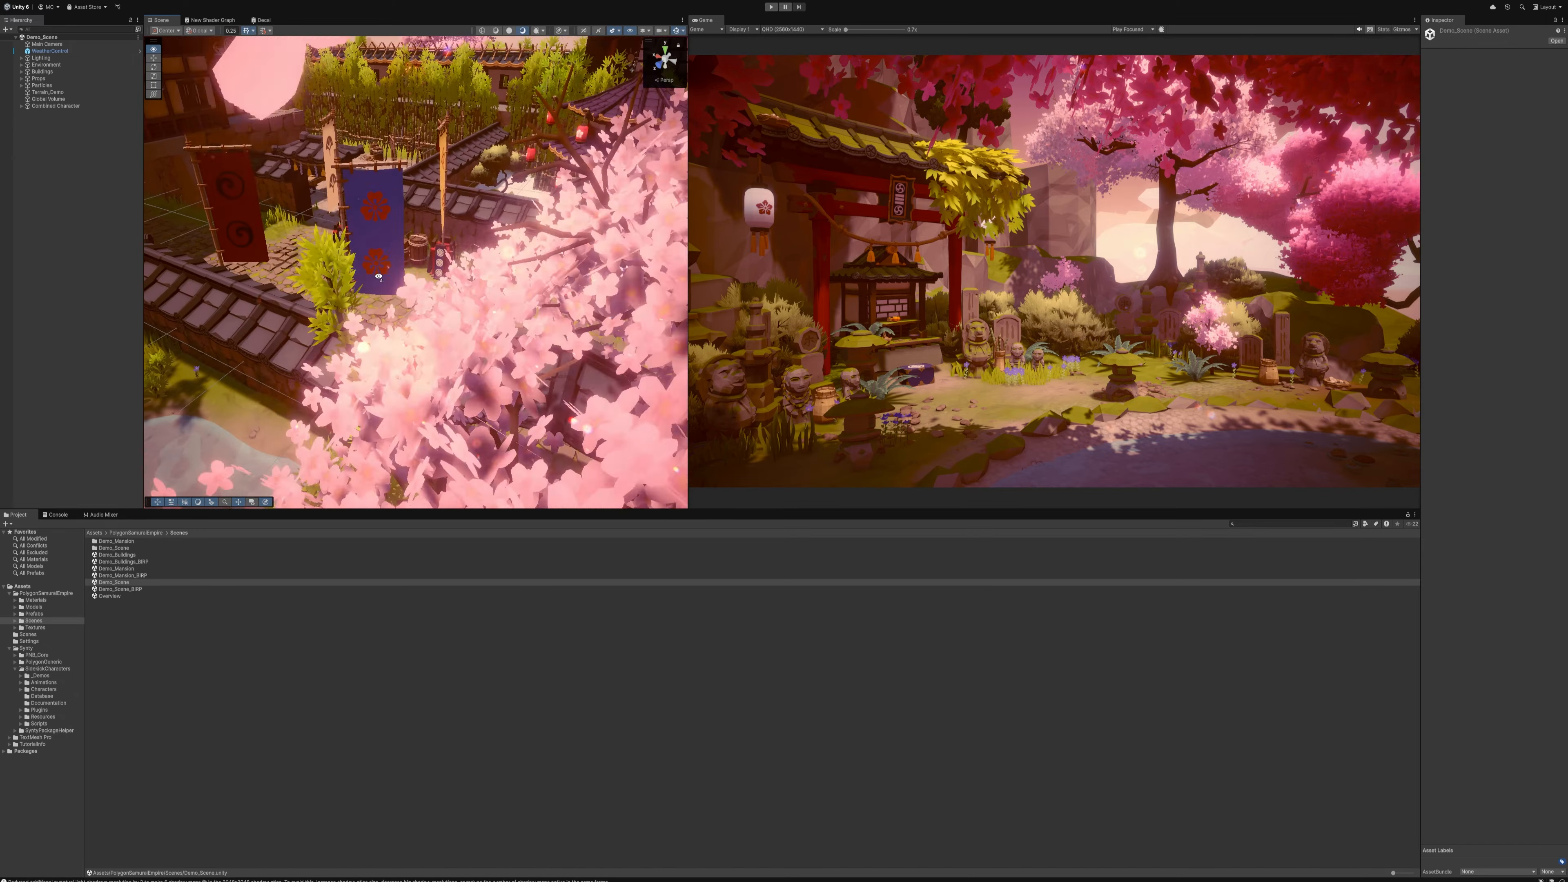
{"action": "mouse_move", "coordinate": [493, 251]}
{"action": "right_mouse_down"}
{"action": "mouse_move", "coordinate": [510, 244]}
{"action": "mouse_move", "coordinate": [493, 250]}
{"action": "right_mouse_up"}
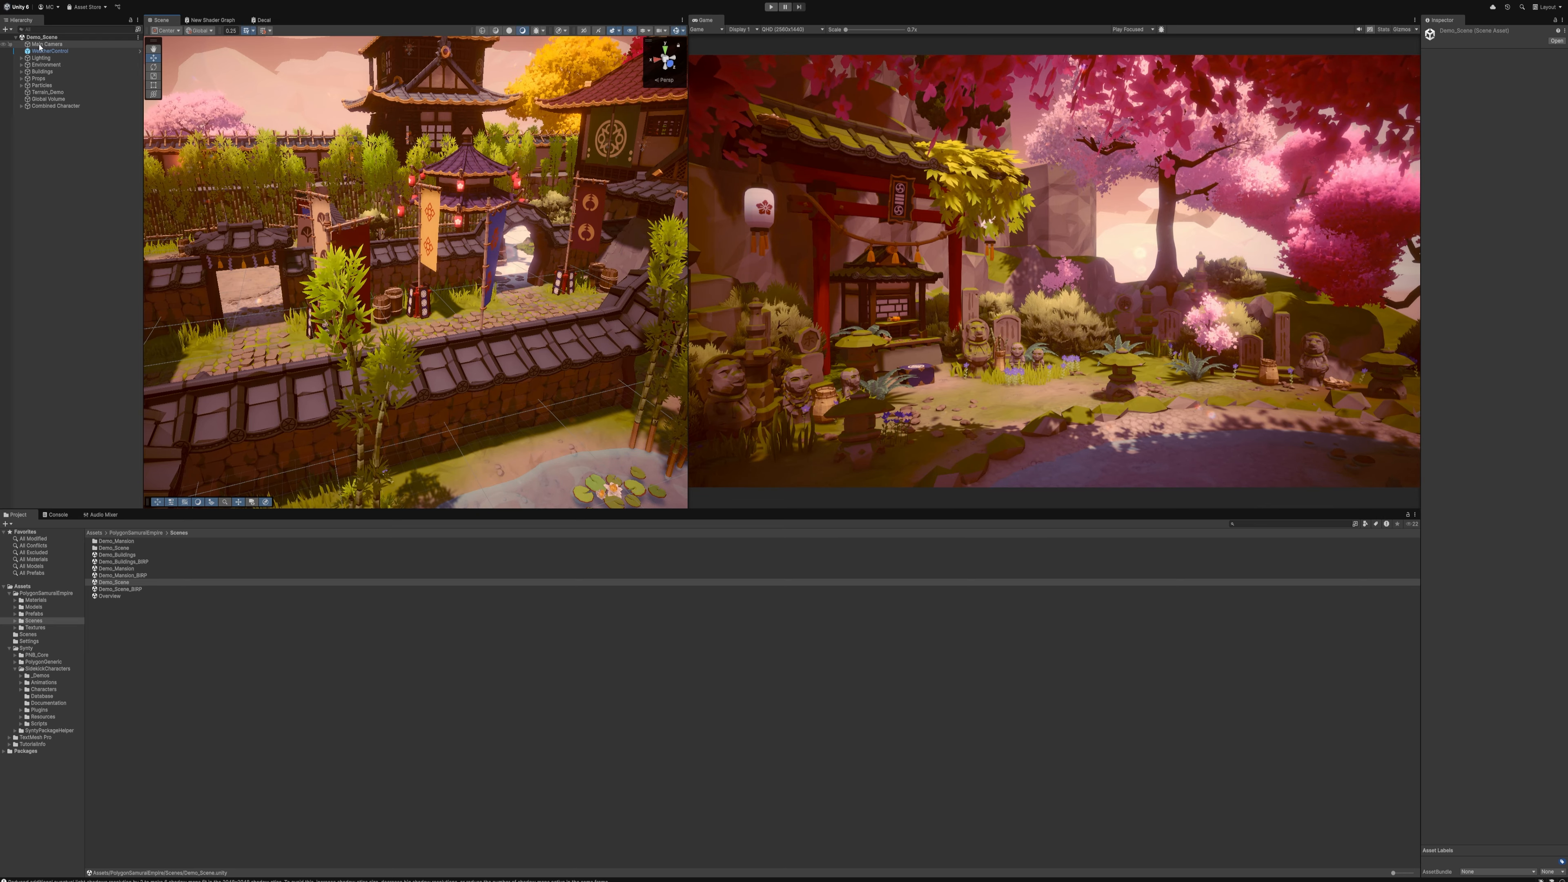
{"action": "left_click", "coordinate": [40, 45]}
{"action": "right_click_drag", "start_coordinate": [514, 217], "coordinate": [515, 218]}
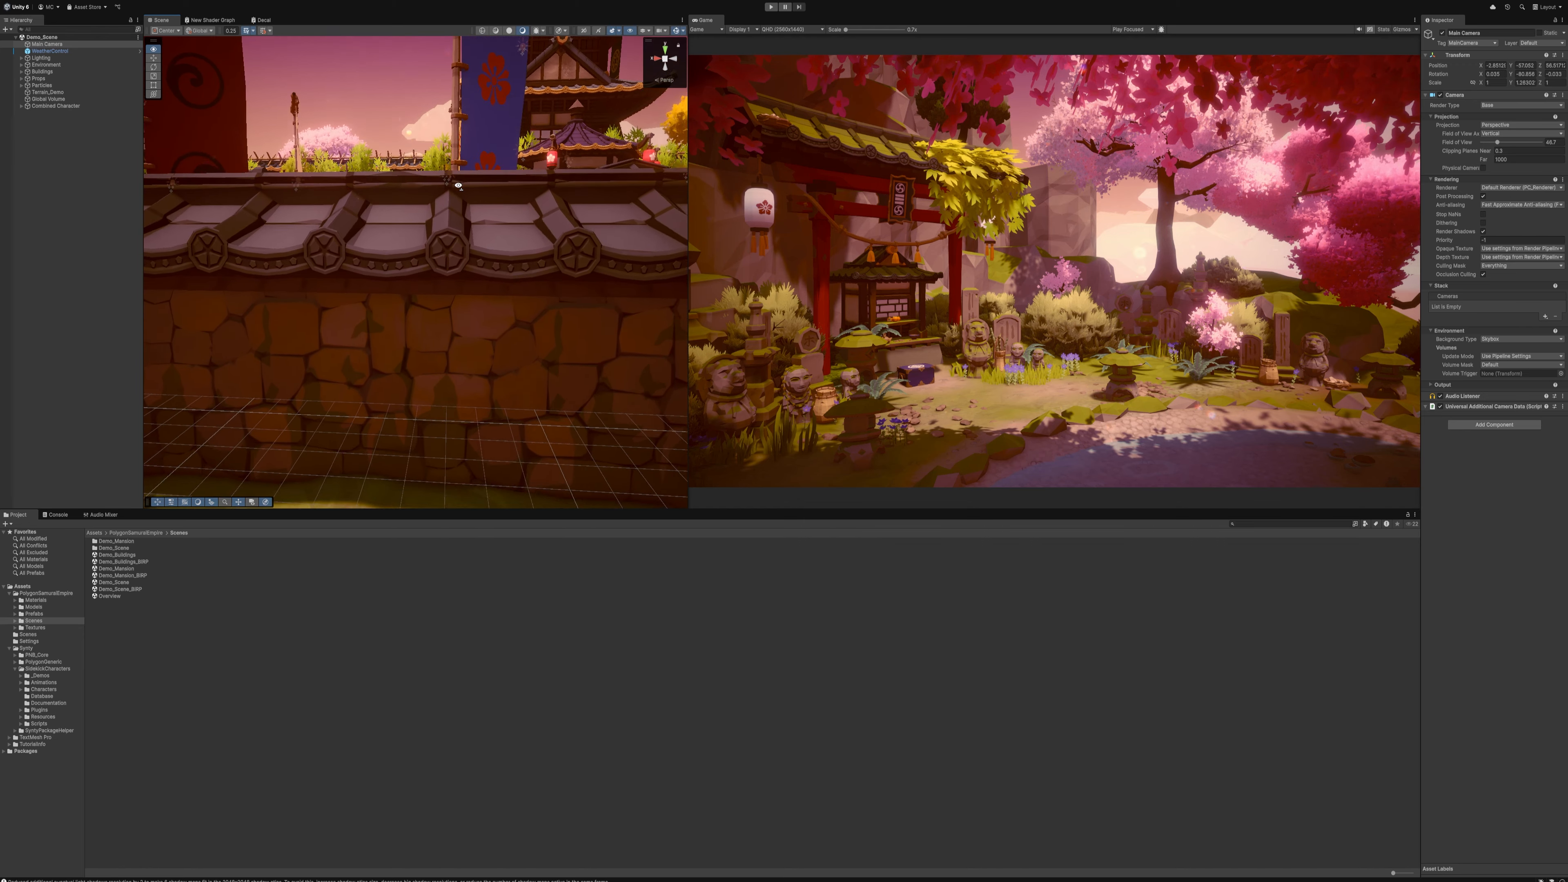
{"action": "key", "text": "ctrl+shift+f"}
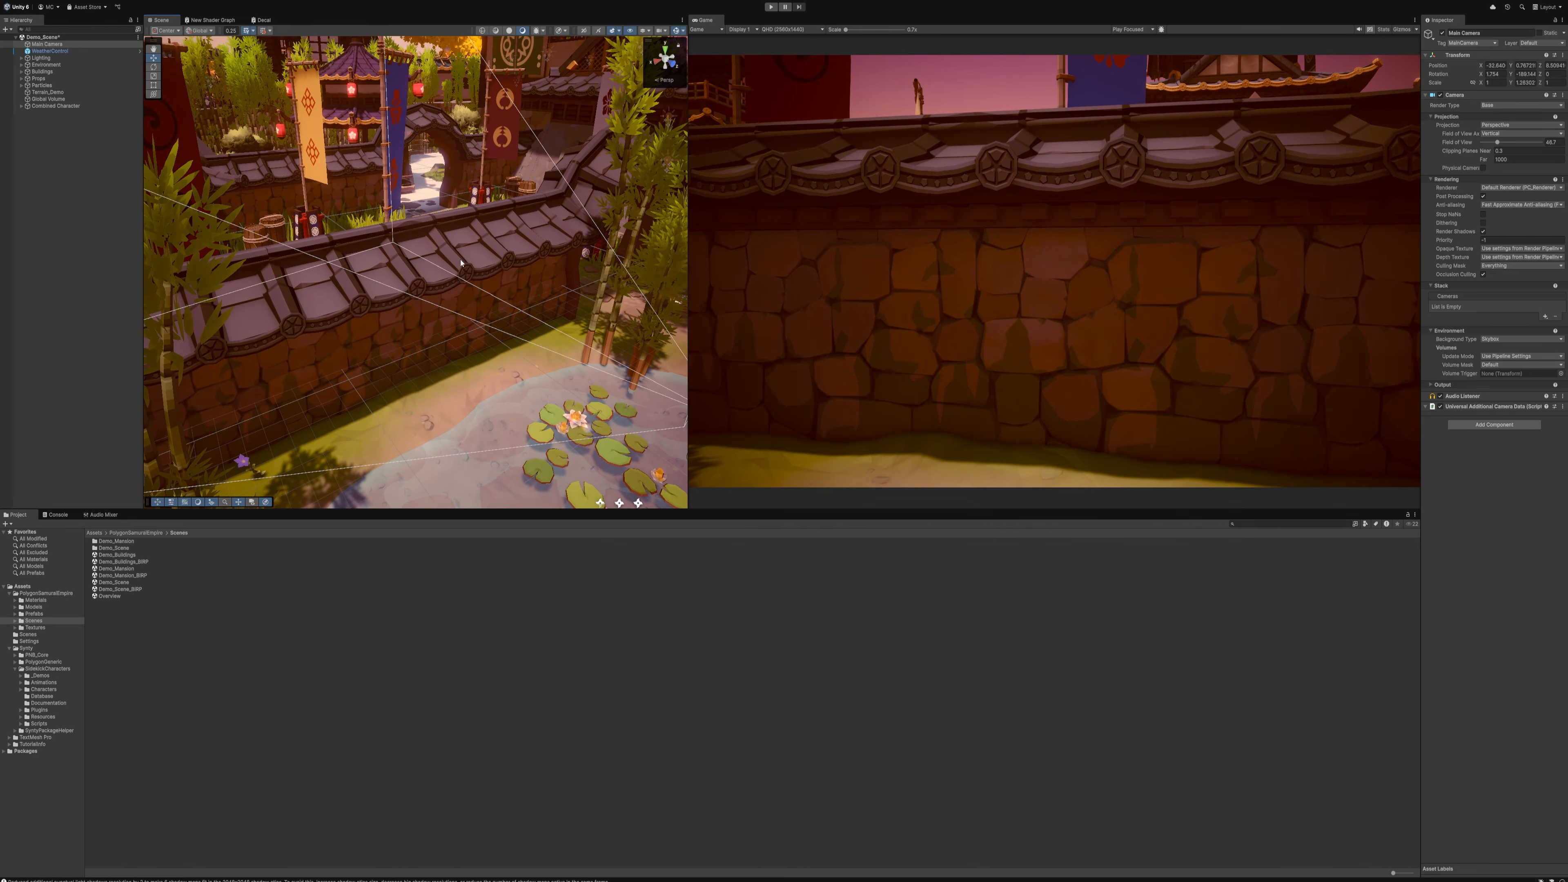
Delete the wall, gate and blue banner blocking the courtyard shot, and move the Main Camera closer to the courtyard
{"action": "left_click", "coordinate": [463, 270]}
{"action": "key", "text": "Delete"}
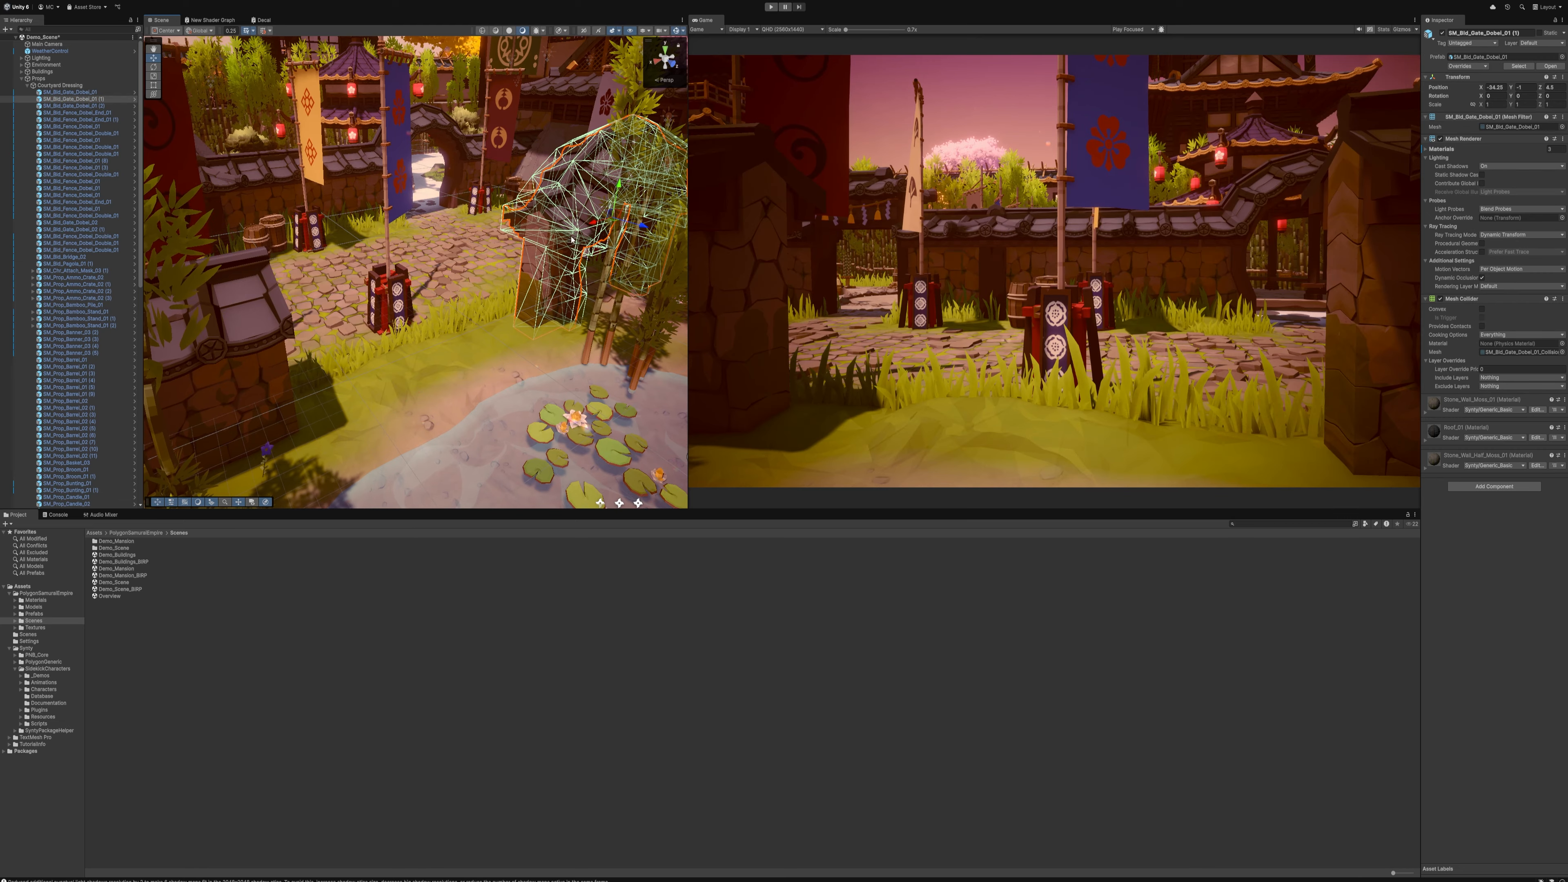
{"action": "key", "text": "s"}
{"action": "right_click_drag", "start_coordinate": [434, 277], "coordinate": [392, 275]}
{"action": "left_click", "coordinate": [390, 259]}
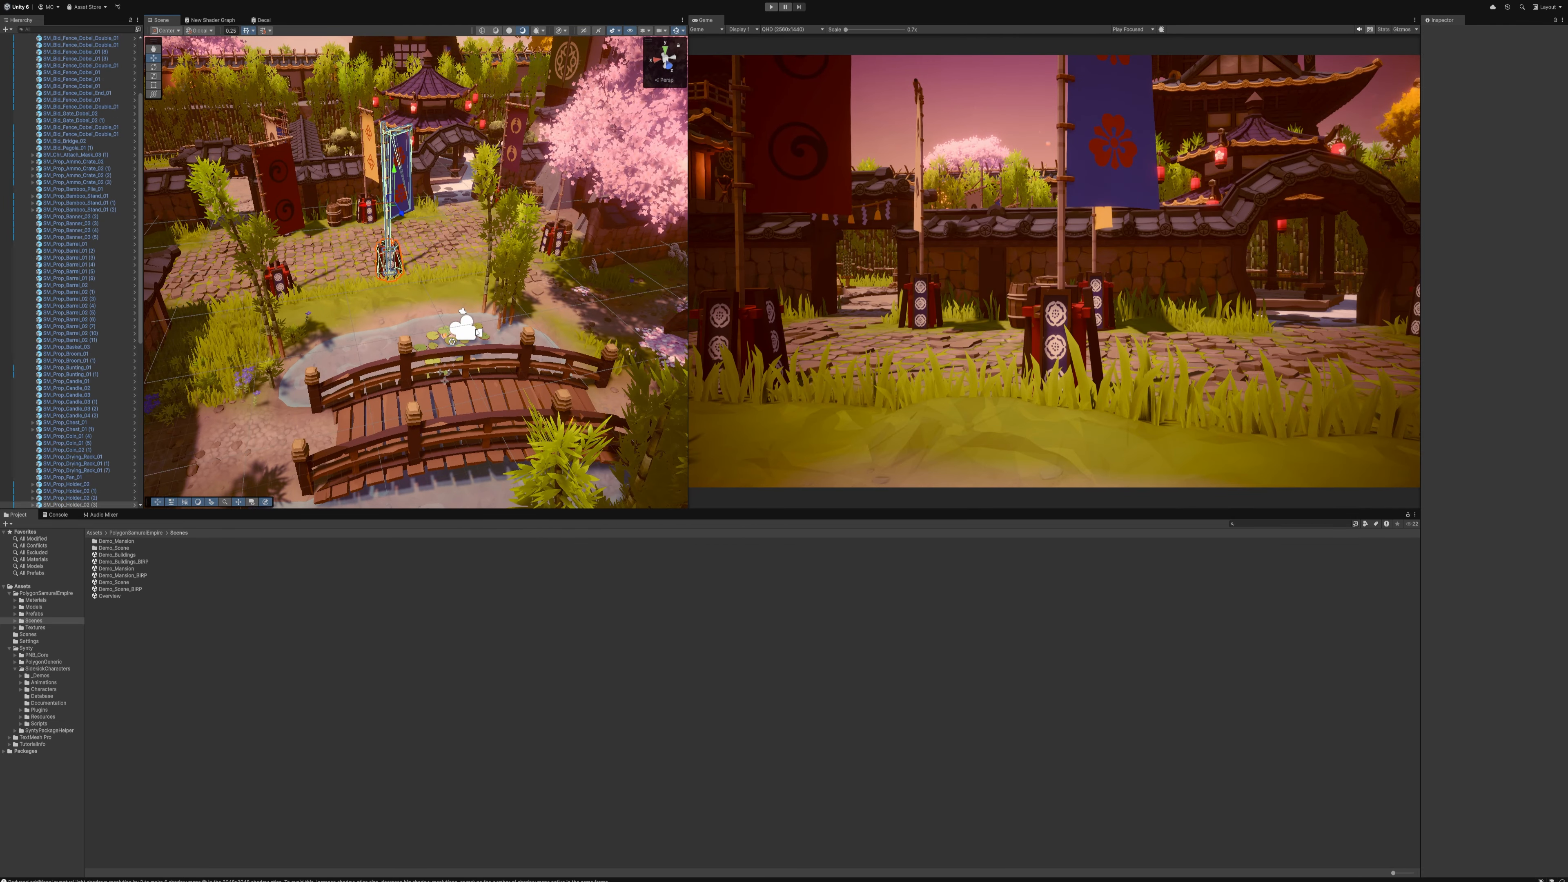
{"action": "key", "text": "Delete"}
{"action": "left_click", "coordinate": [469, 332]}
{"action": "left_click_drag", "start_coordinate": [465, 335], "coordinate": [469, 293]}
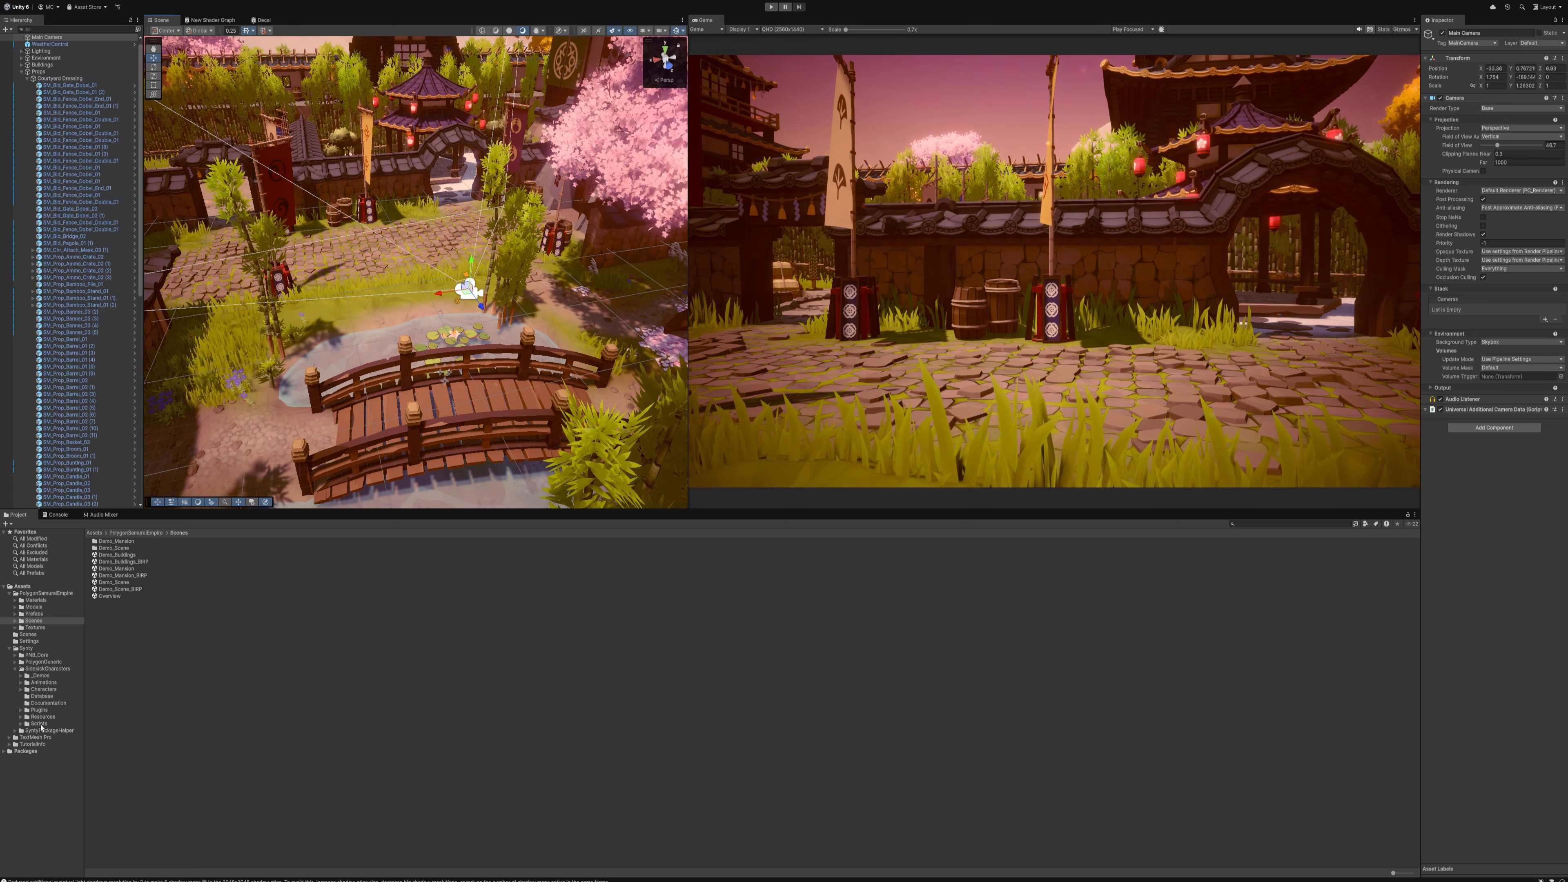
Place the SamuraiWarriors_01 prefab from the SamuraiWarriors character folder on the courtyard paving in front of the wall
{"action": "left_click", "coordinate": [22, 690]}
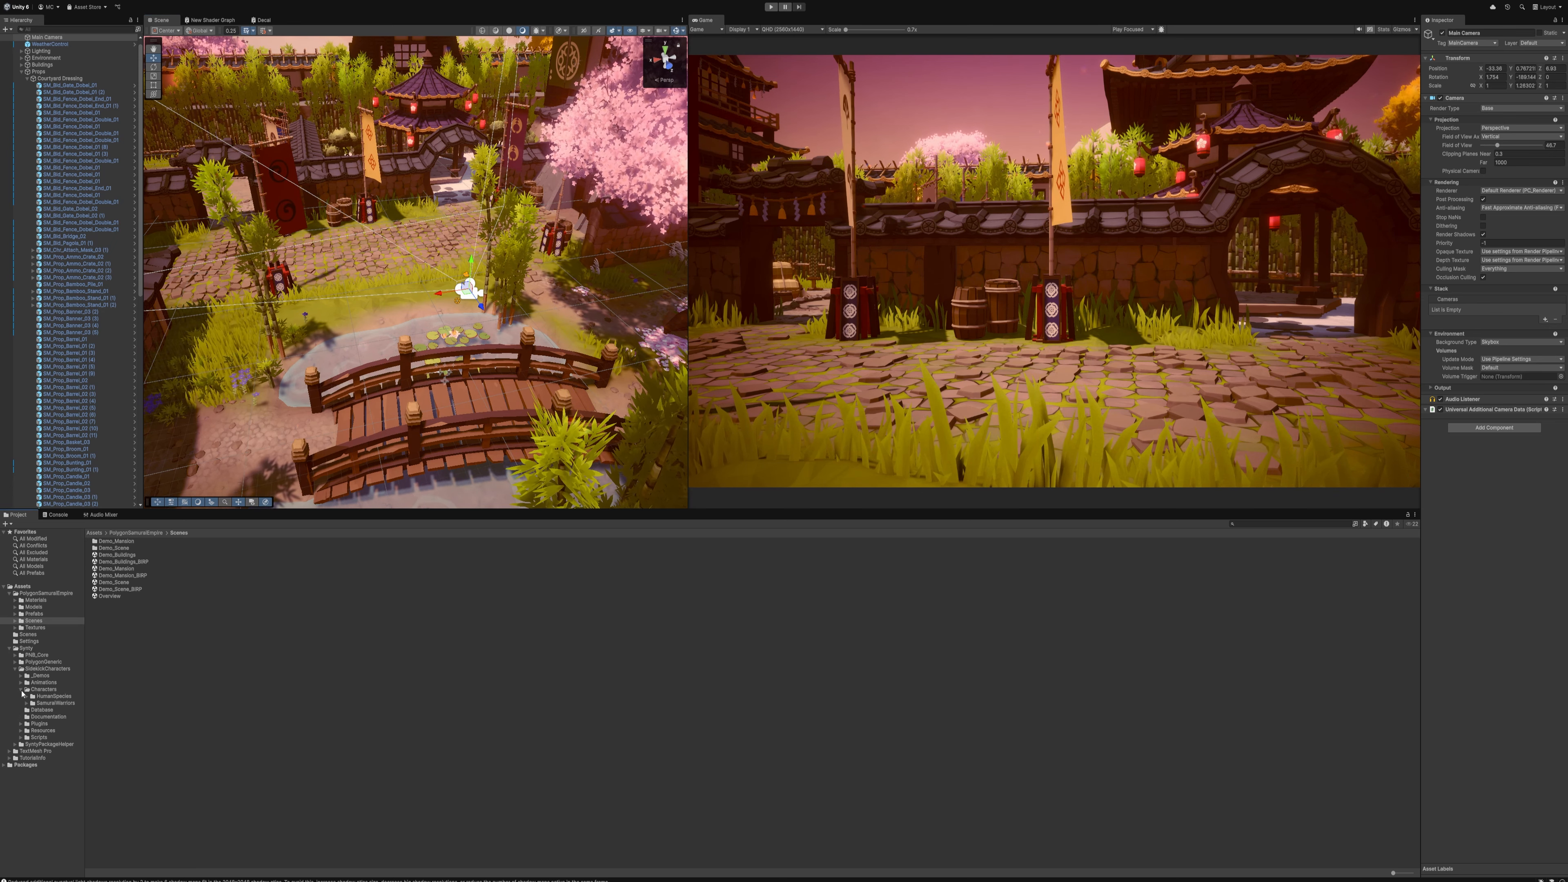
{"action": "left_click", "coordinate": [26, 703]}
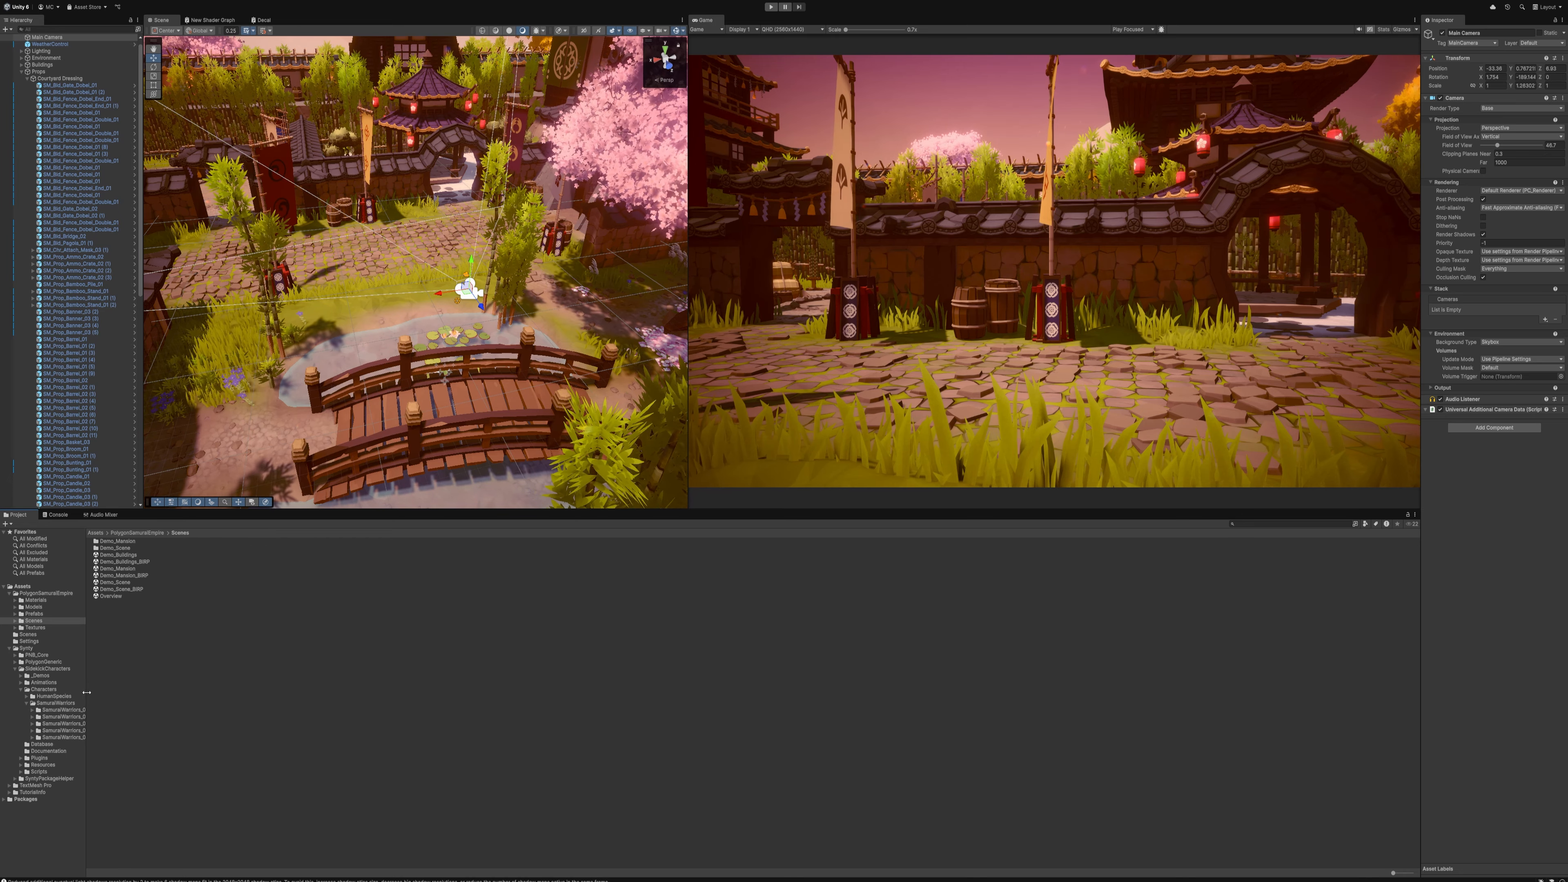
{"action": "left_click_drag", "start_coordinate": [87, 692], "coordinate": [114, 693]}
{"action": "left_click", "coordinate": [70, 710]}
{"action": "left_click_drag", "start_coordinate": [143, 562], "coordinate": [340, 235]}
{"action": "key", "text": "f"}
Turn the samurai sideways to the shot and bring it closer to the Main Camera
{"action": "key", "text": "e"}
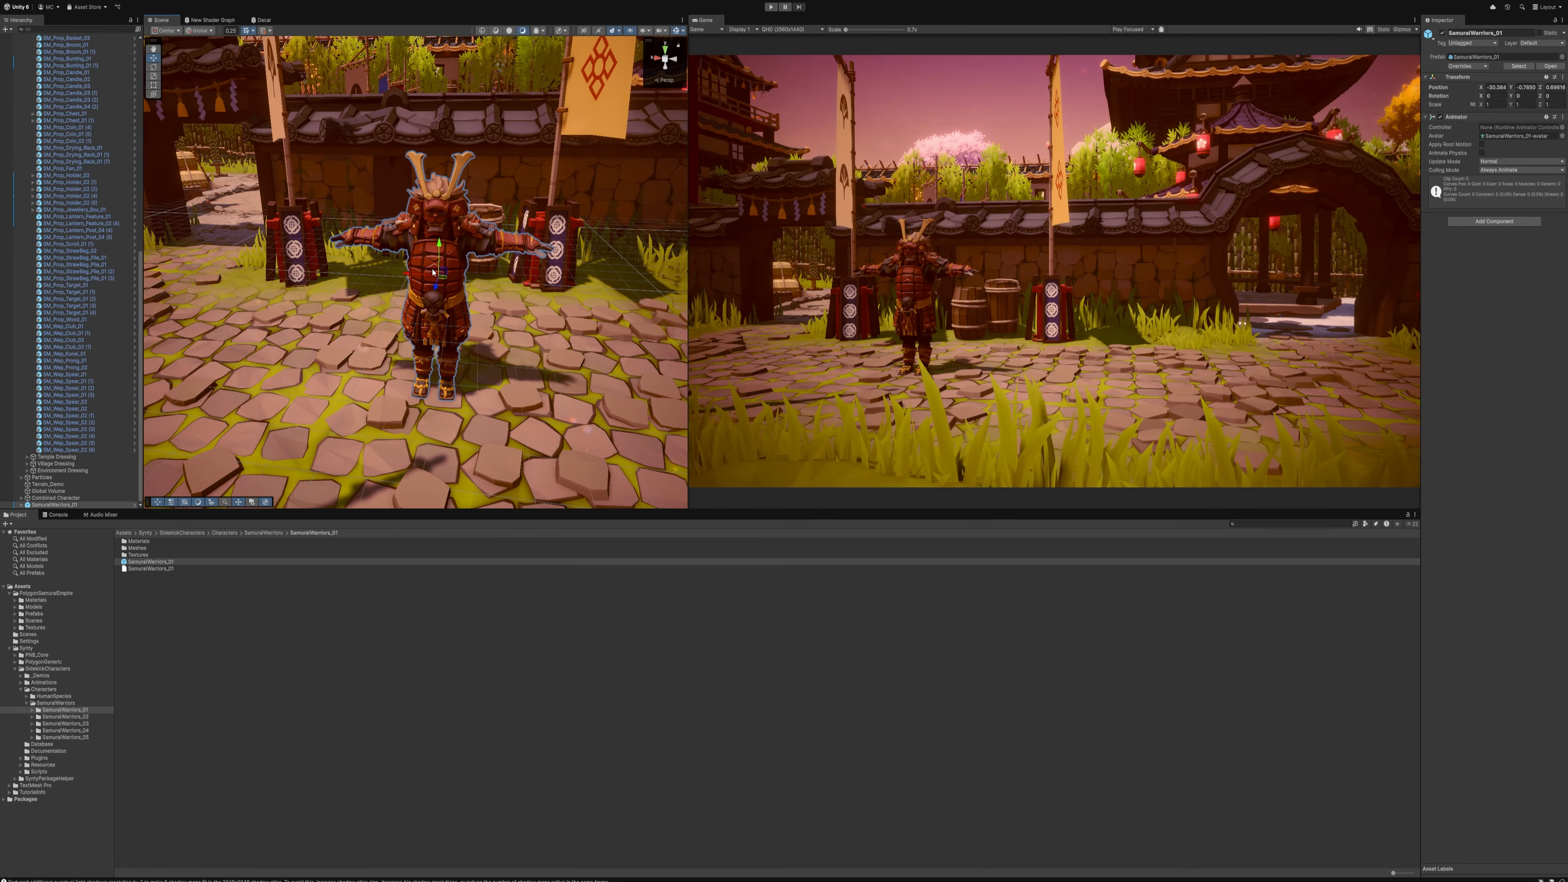
{"action": "left_click_drag", "start_coordinate": [475, 281], "coordinate": [519, 313]}
{"action": "key", "text": "d"}
{"action": "right_click_drag", "start_coordinate": [519, 313], "coordinate": [453, 358]}
{"action": "key", "text": "s"}
Move the Main Camera lower and nearer to the samurai and rotate it for an angled view of the courtyard
{"action": "left_click", "coordinate": [453, 362]}
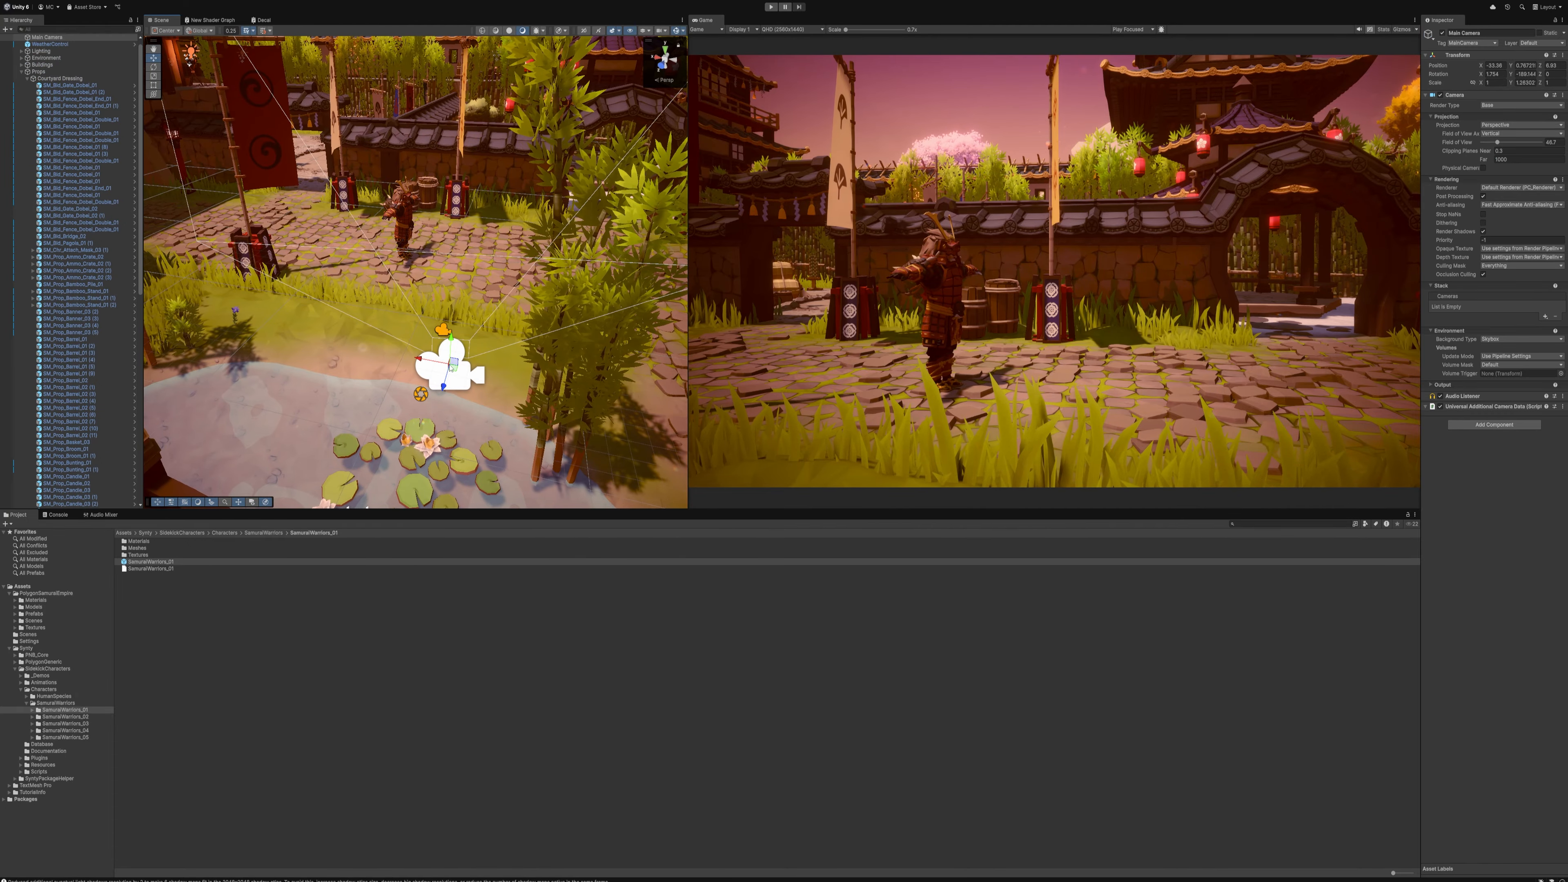
{"action": "left_click_drag", "start_coordinate": [453, 361], "coordinate": [468, 298]}
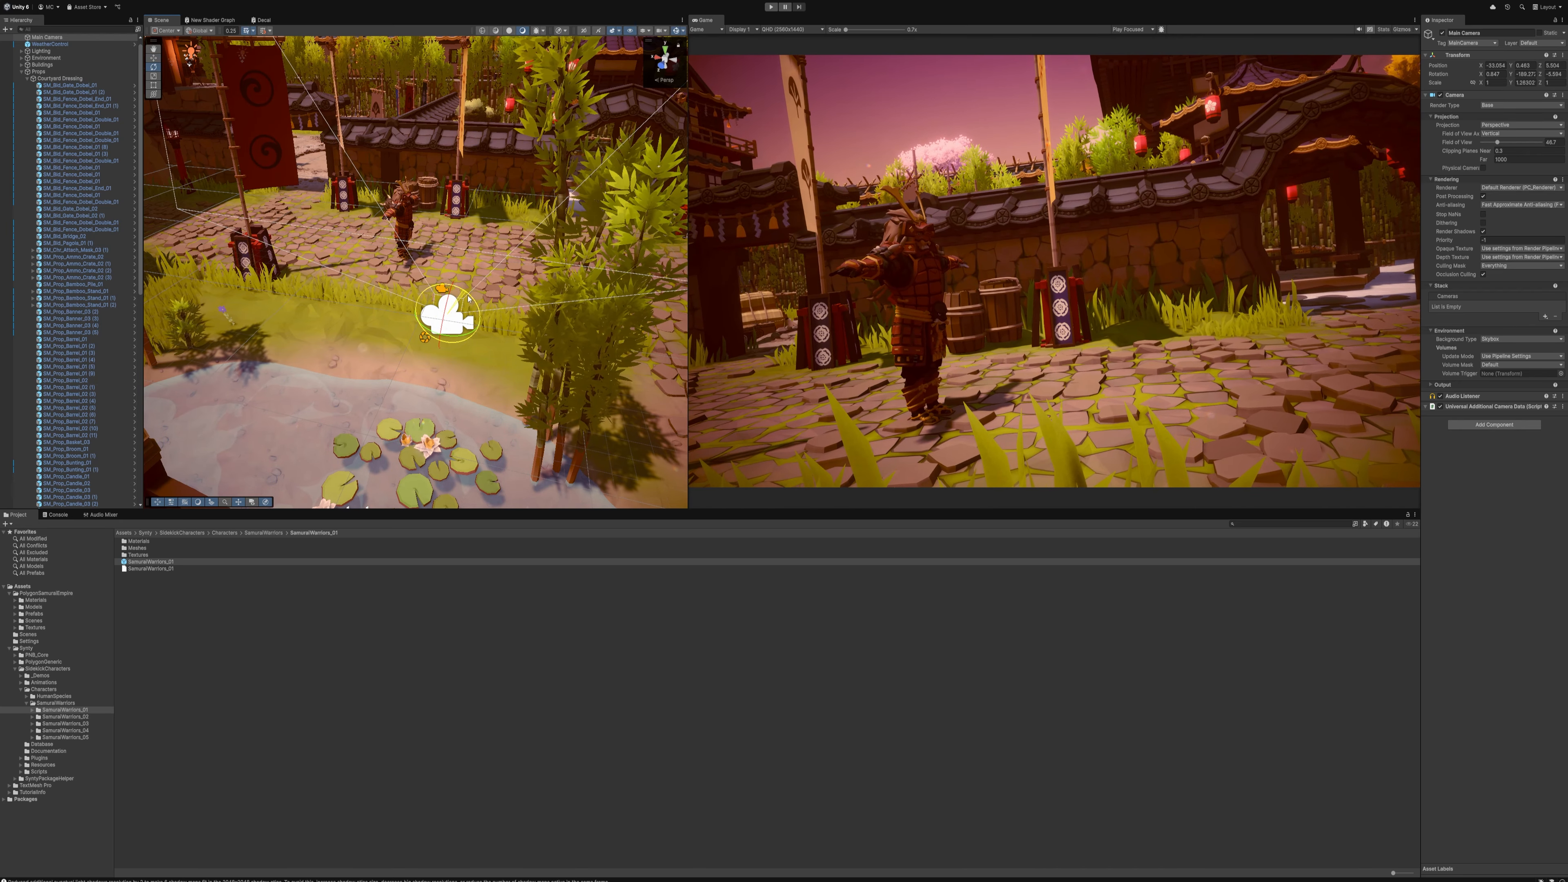
{"action": "key", "text": "w"}
{"action": "right_click_drag", "start_coordinate": [468, 299], "coordinate": [464, 272]}
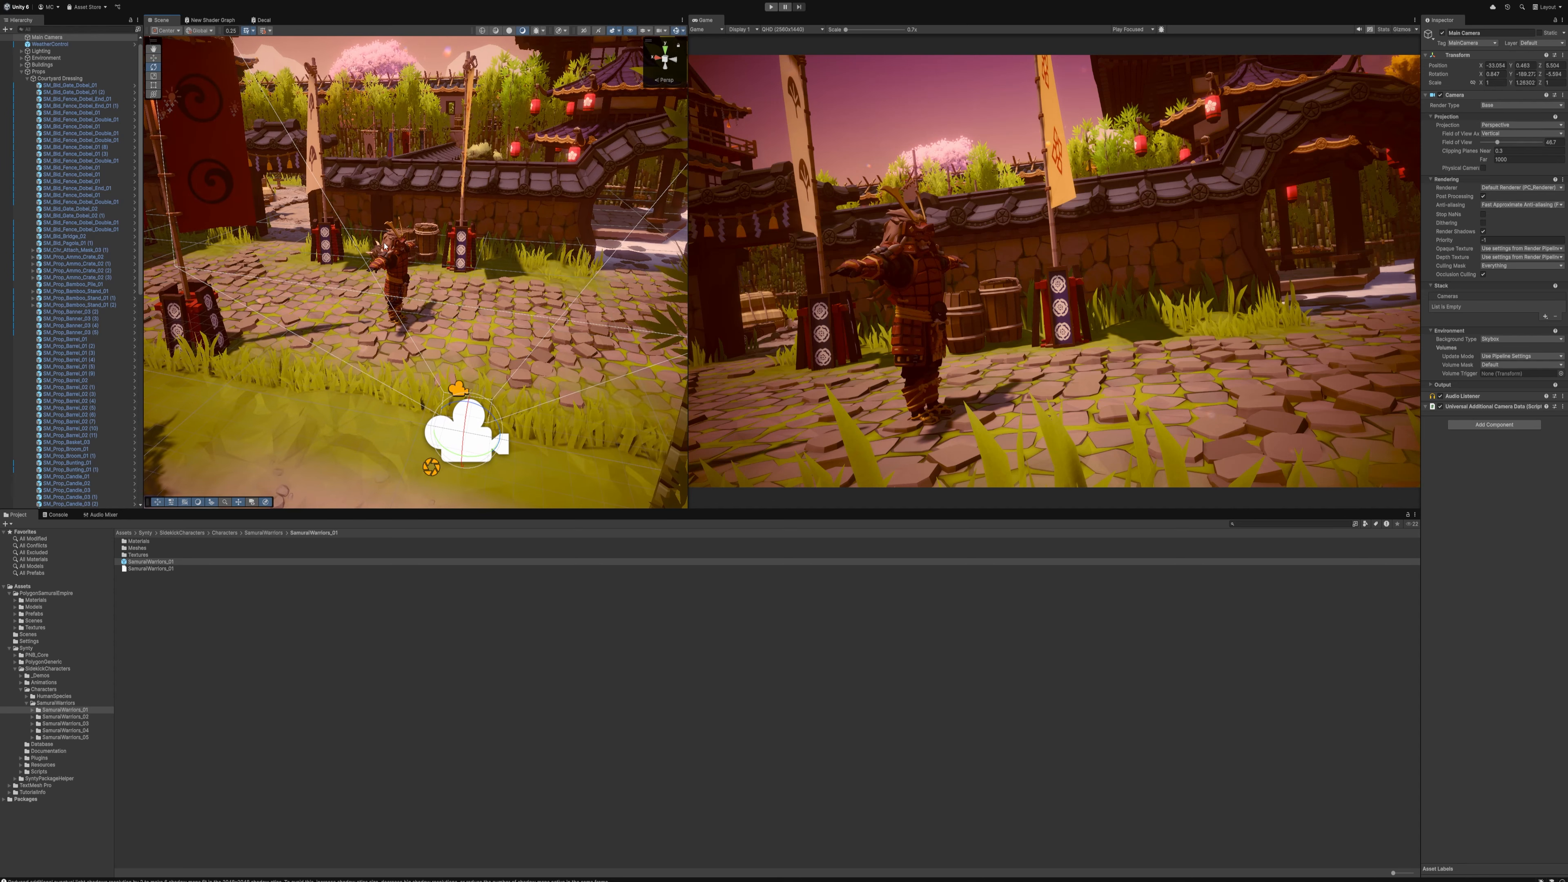
Disable the Lighting group object so that all of the scene's existing lights are switched off
{"action": "left_click", "coordinate": [22, 50]}
{"action": "left_click", "coordinate": [62, 51]}
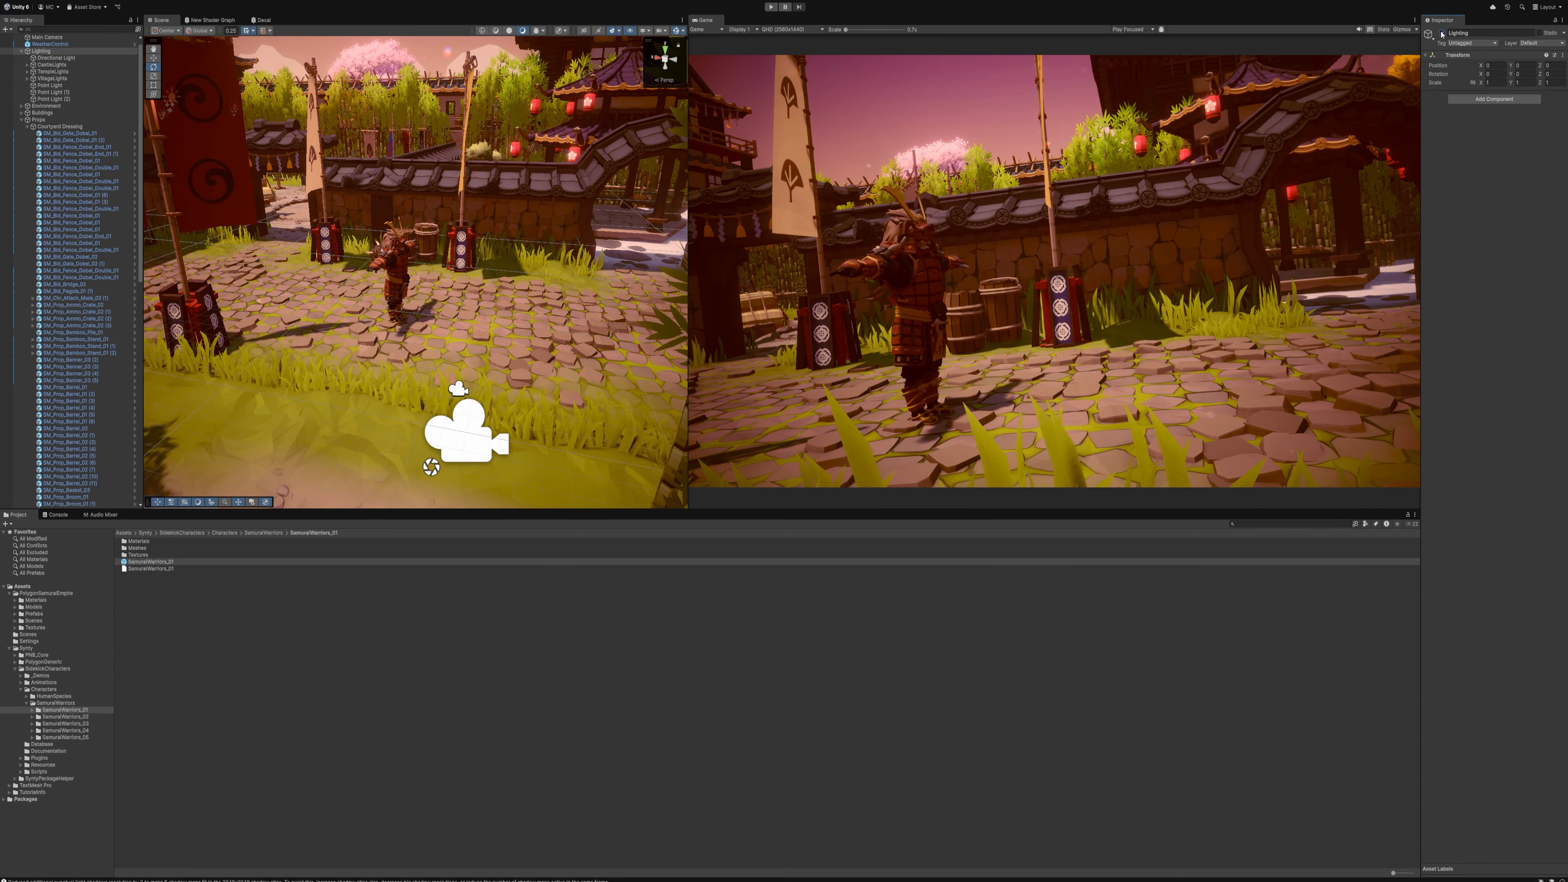
{"action": "left_click", "coordinate": [1441, 33]}
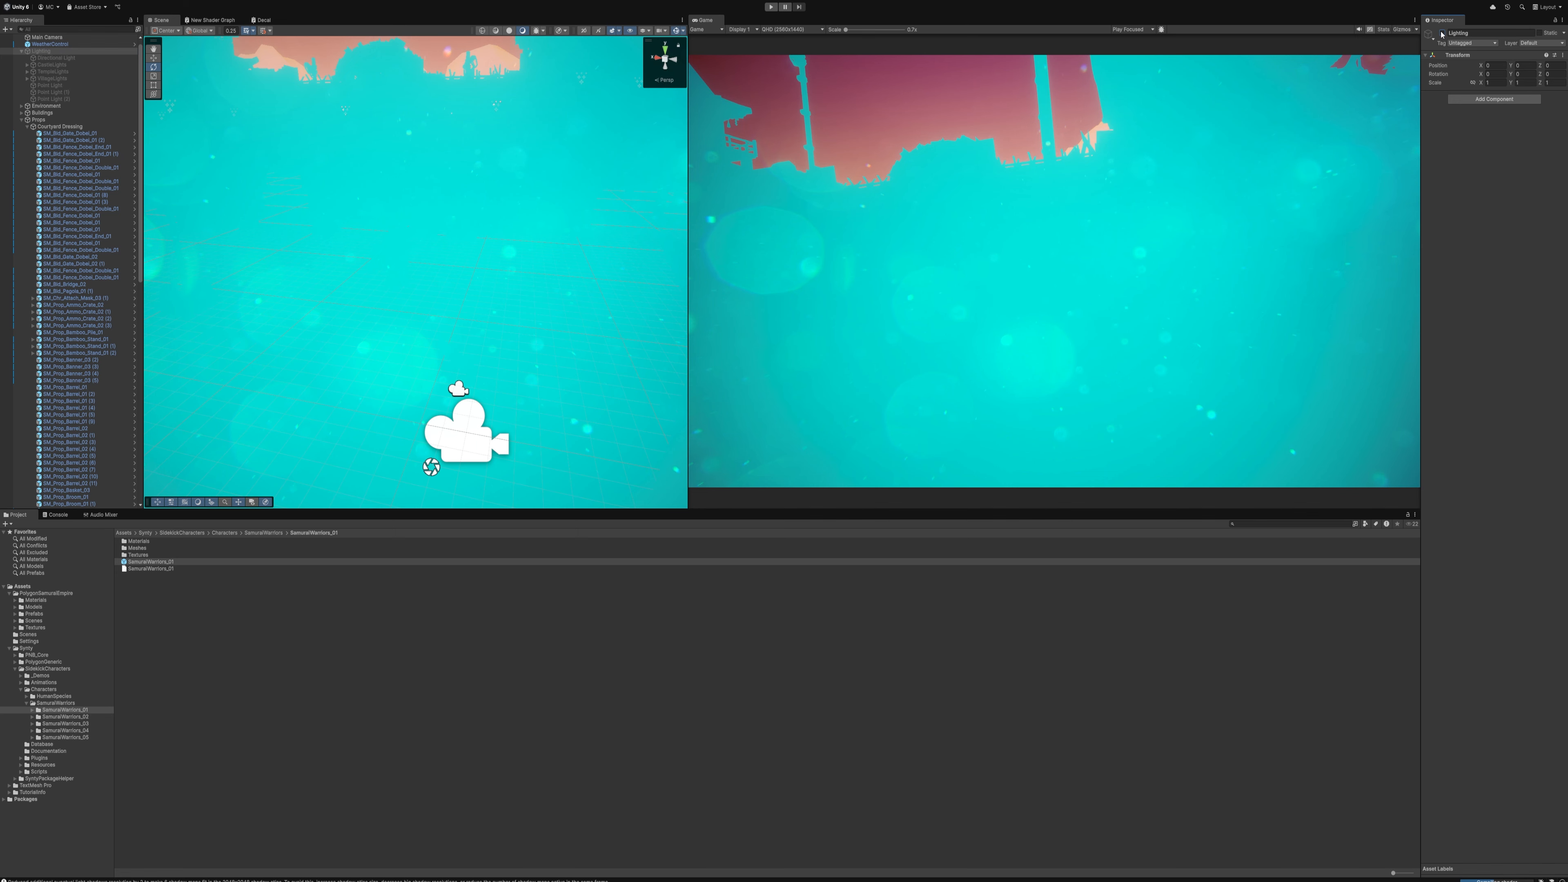
{"action": "right_click_drag", "start_coordinate": [528, 185], "coordinate": [400, 235]}
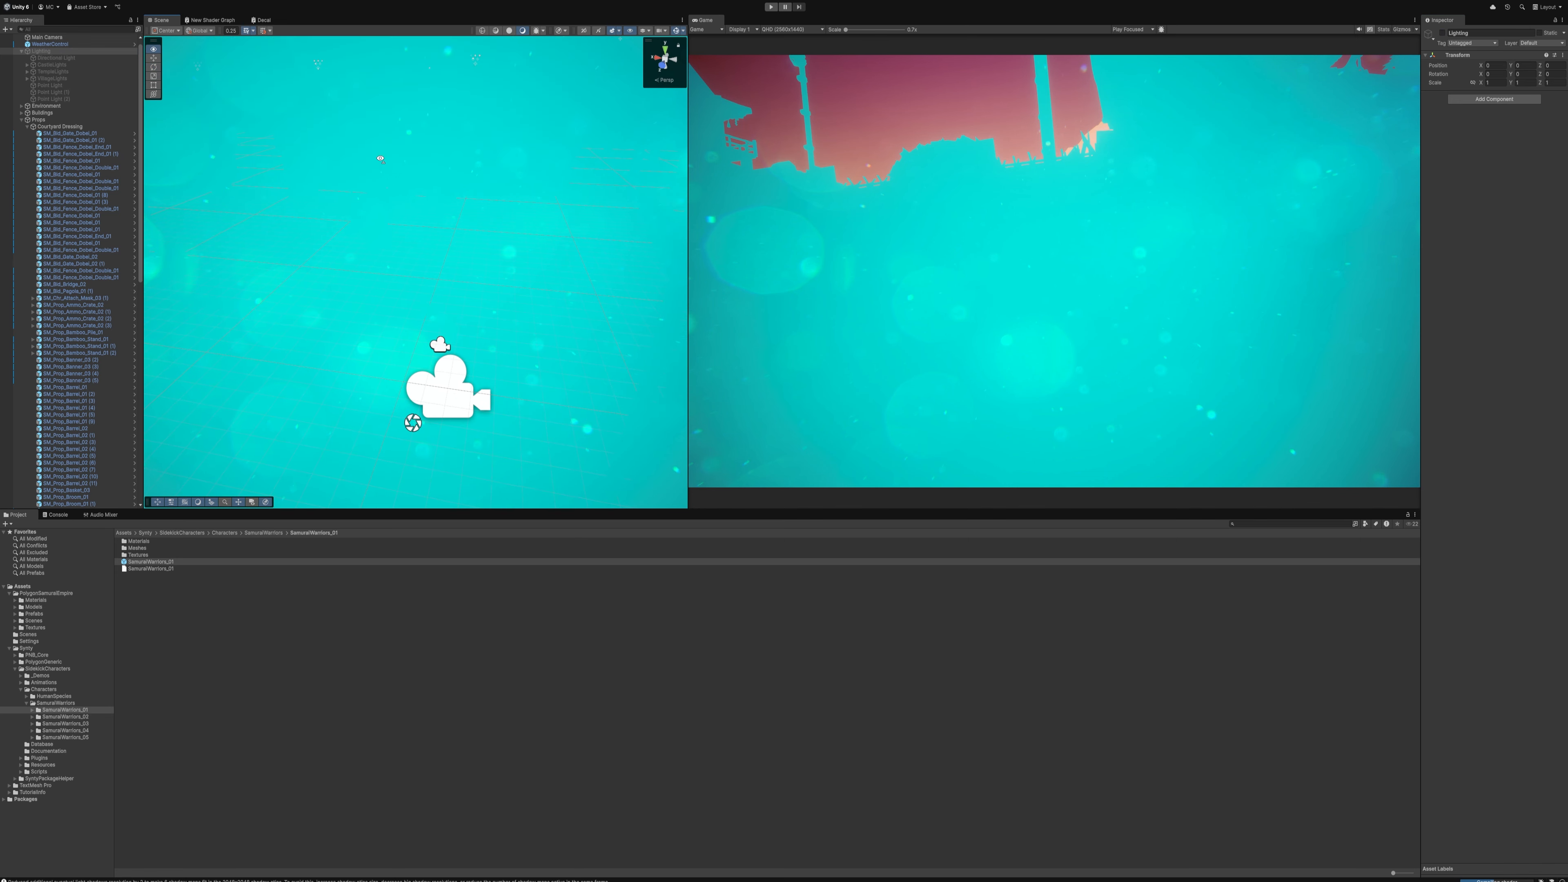
{"action": "right_click_drag", "start_coordinate": [380, 159], "coordinate": [374, 149]}
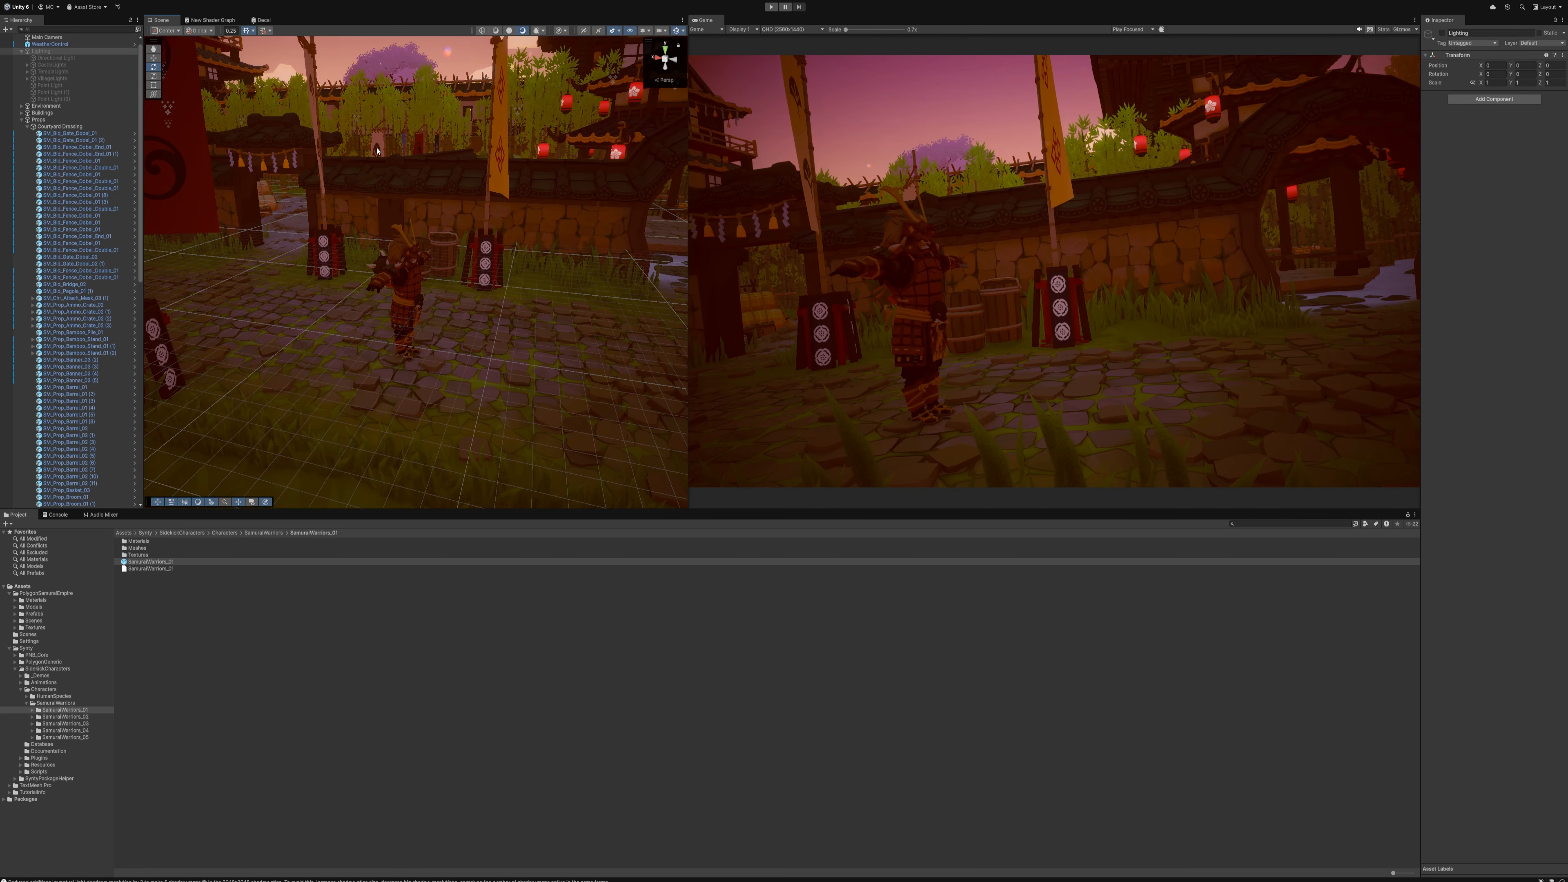
Add a new Directional Light to the scene and rotate it so that it lights the samurai's front
{"action": "left_click", "coordinate": [68, 1]}
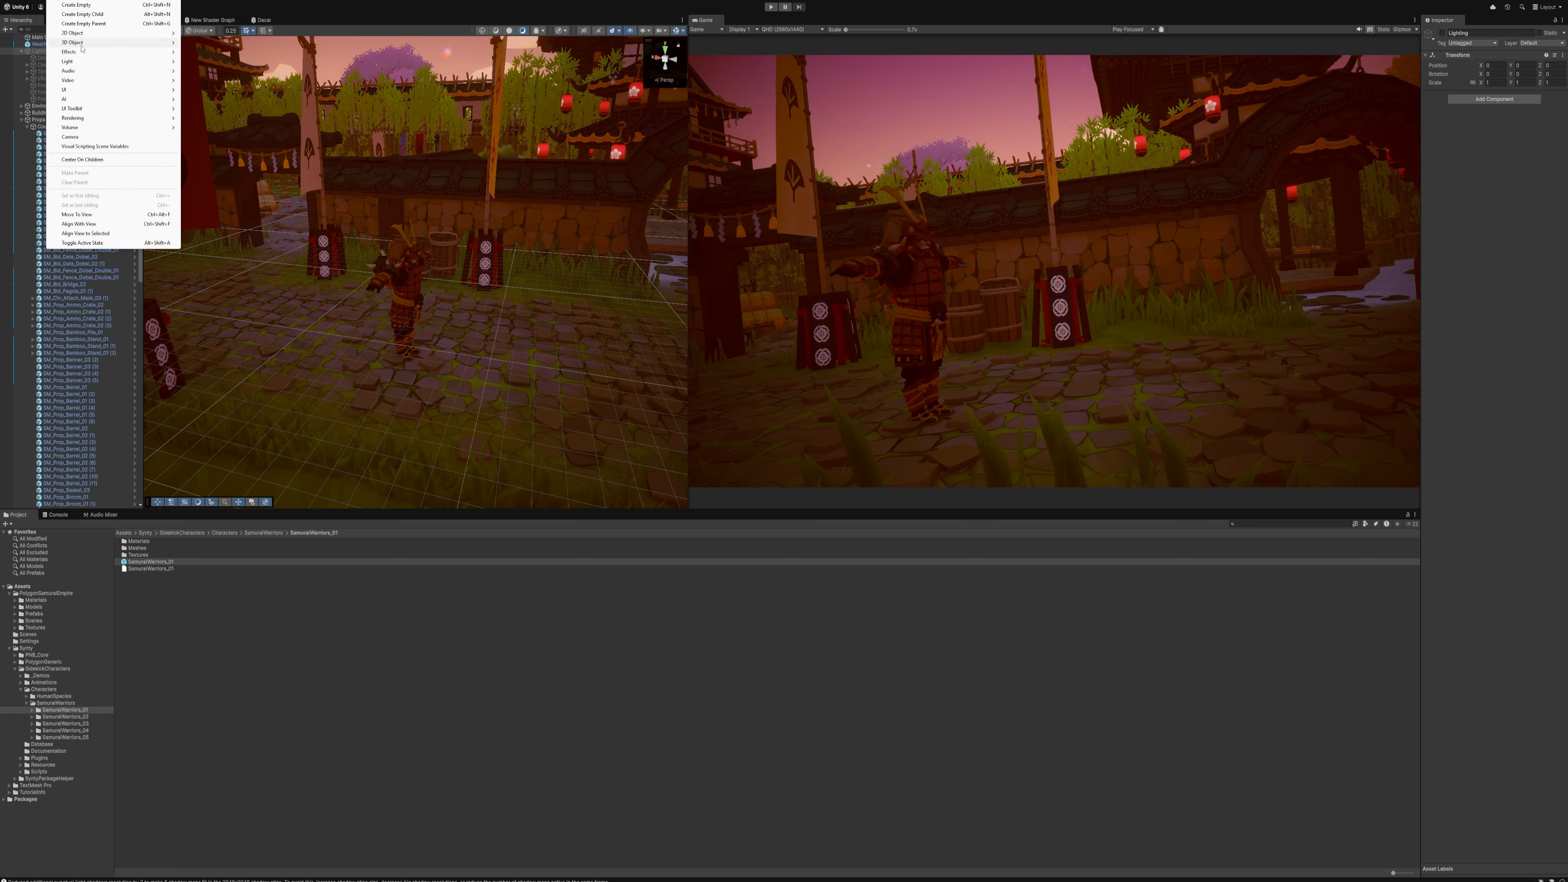
{"action": "left_click", "coordinate": [220, 63]}
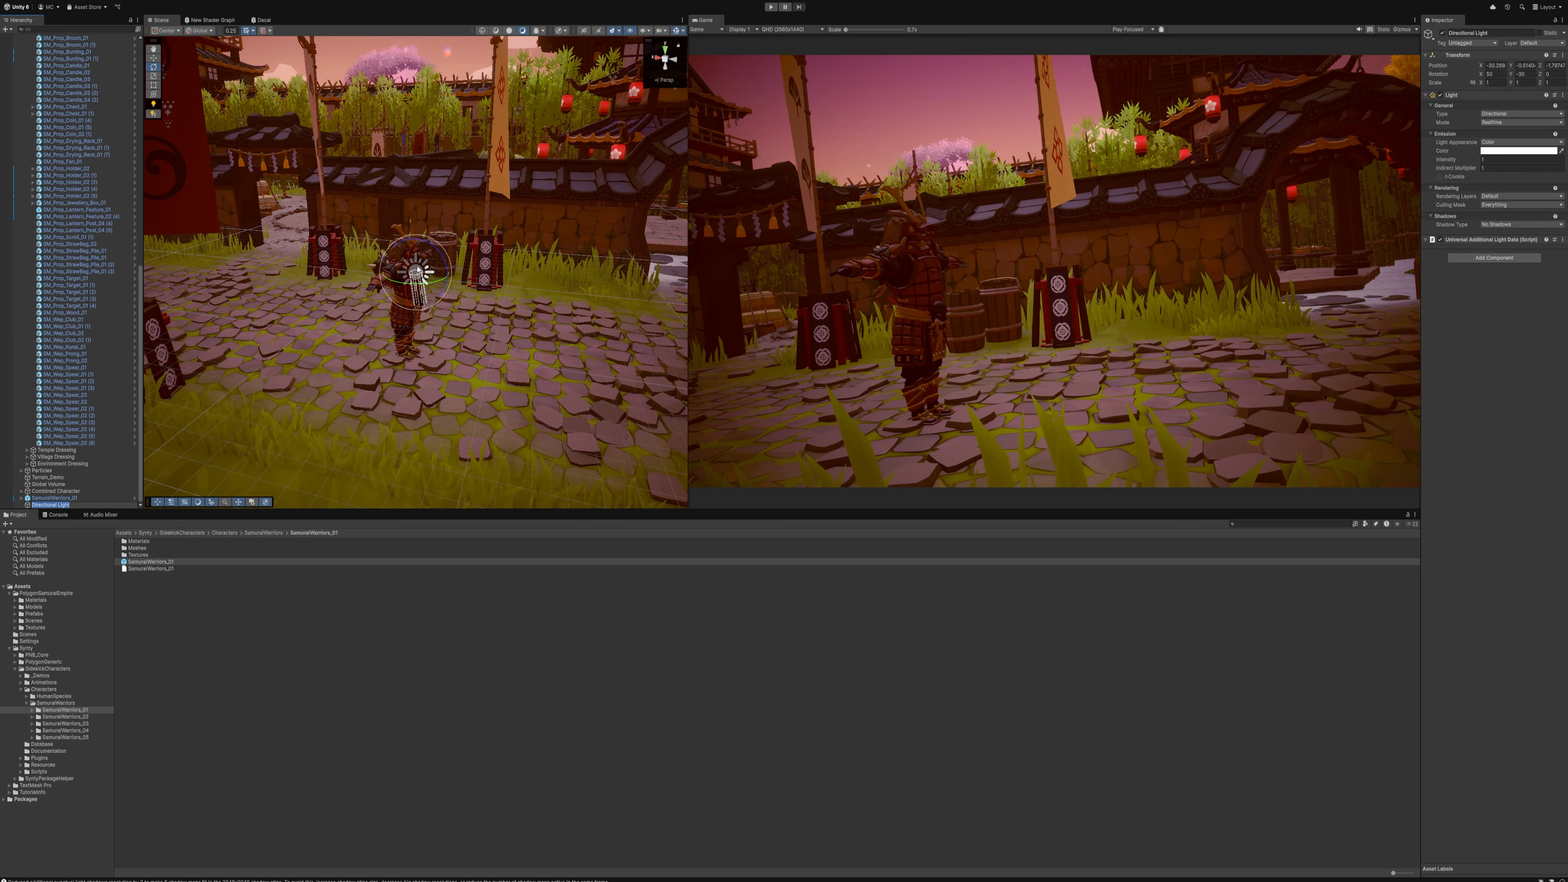
{"action": "left_click_drag", "start_coordinate": [418, 270], "coordinate": [462, 298]}
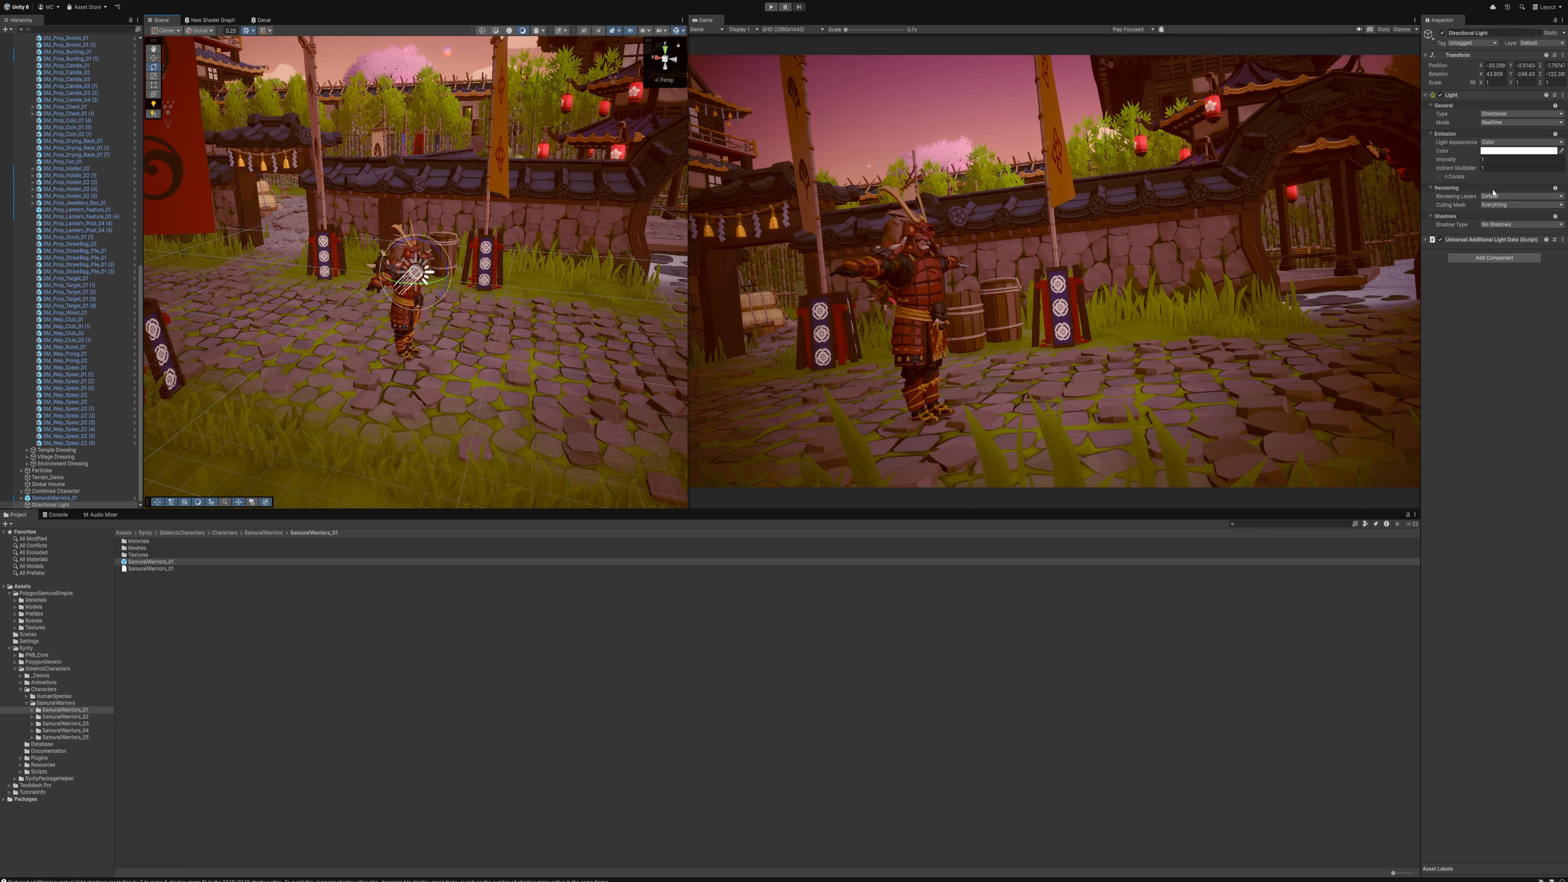
Give the directional light Soft Shadows with slightly reduced strength and rotate it to light the samurai from behind
{"action": "left_click", "coordinate": [1508, 228]}
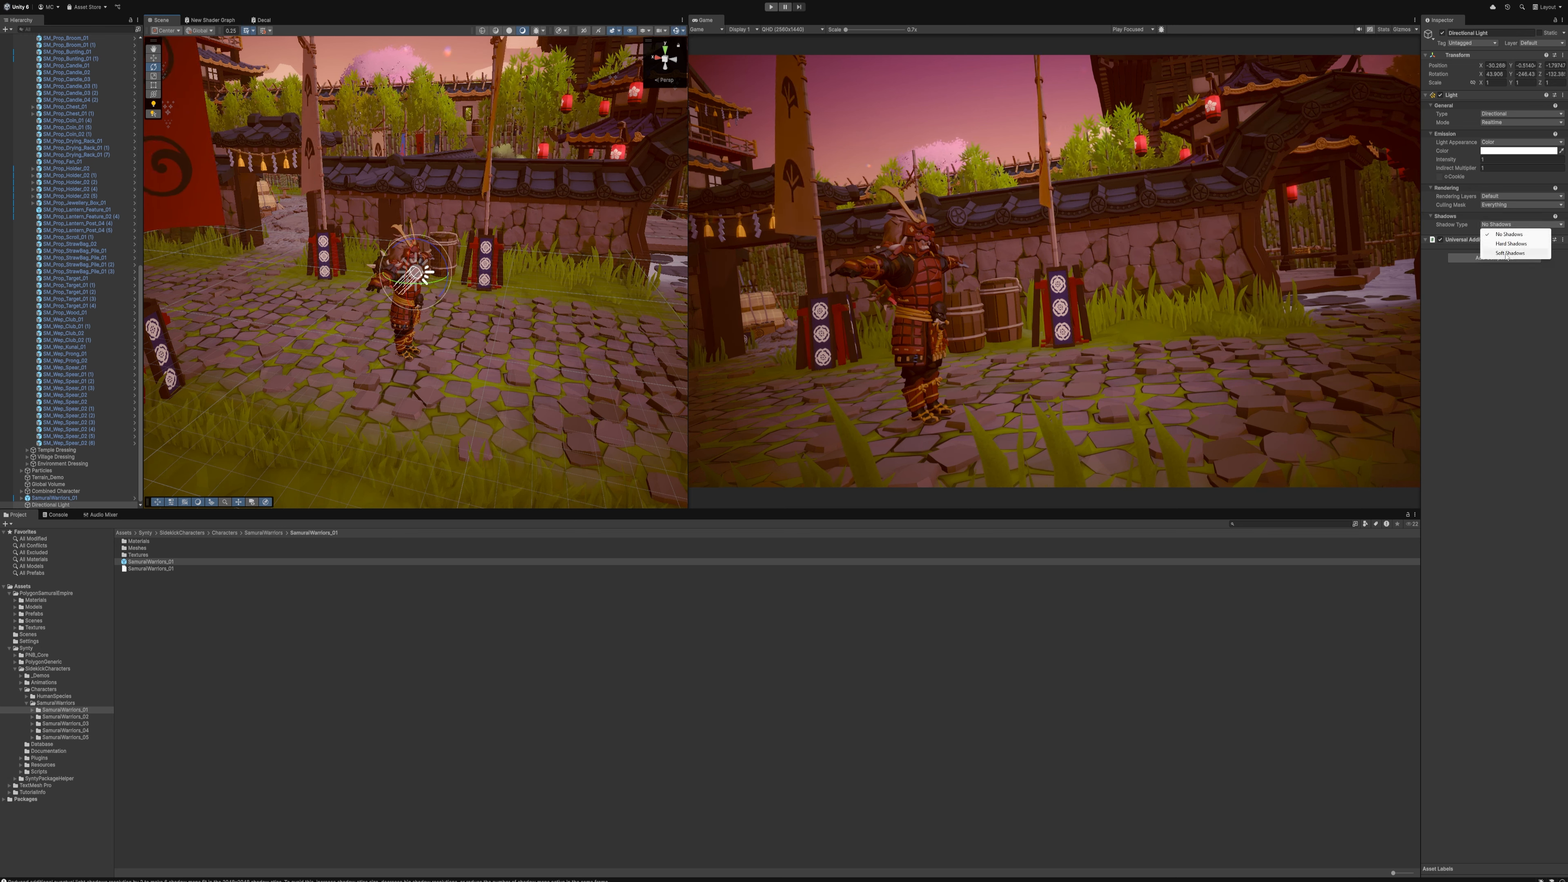
{"action": "left_click", "coordinate": [1534, 252]}
{"action": "left_click_drag", "start_coordinate": [1540, 241], "coordinate": [1533, 241]}
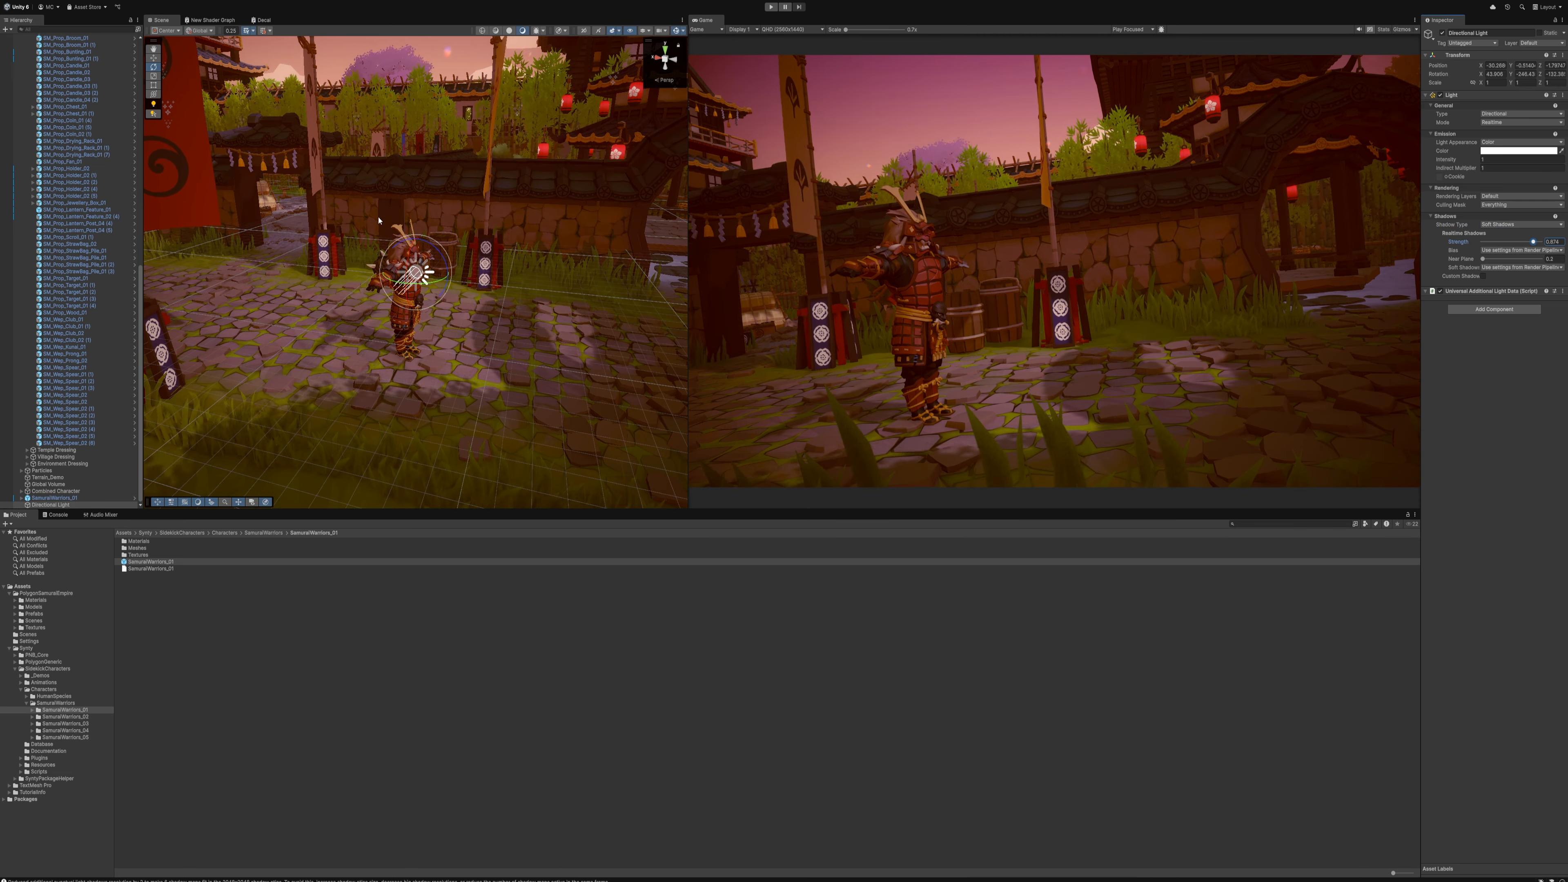
{"action": "left_click_drag", "start_coordinate": [434, 269], "coordinate": [402, 281]}
Change the directional light's colour to a bright cyan blue
{"action": "left_click", "coordinate": [1534, 150]}
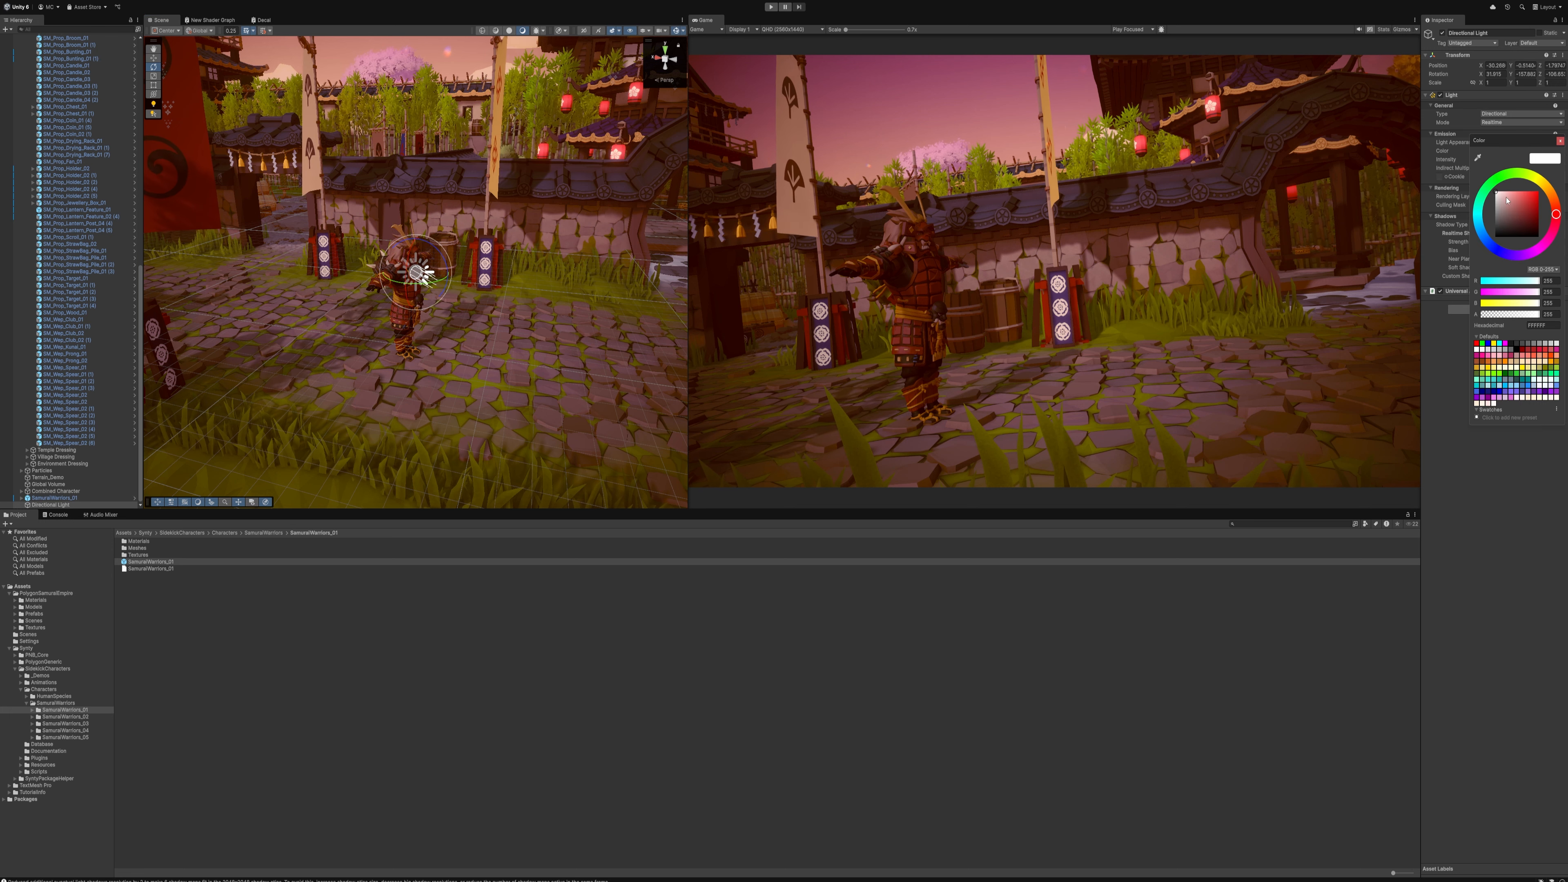
{"action": "left_click", "coordinate": [1479, 218]}
{"action": "left_click", "coordinate": [1520, 197]}
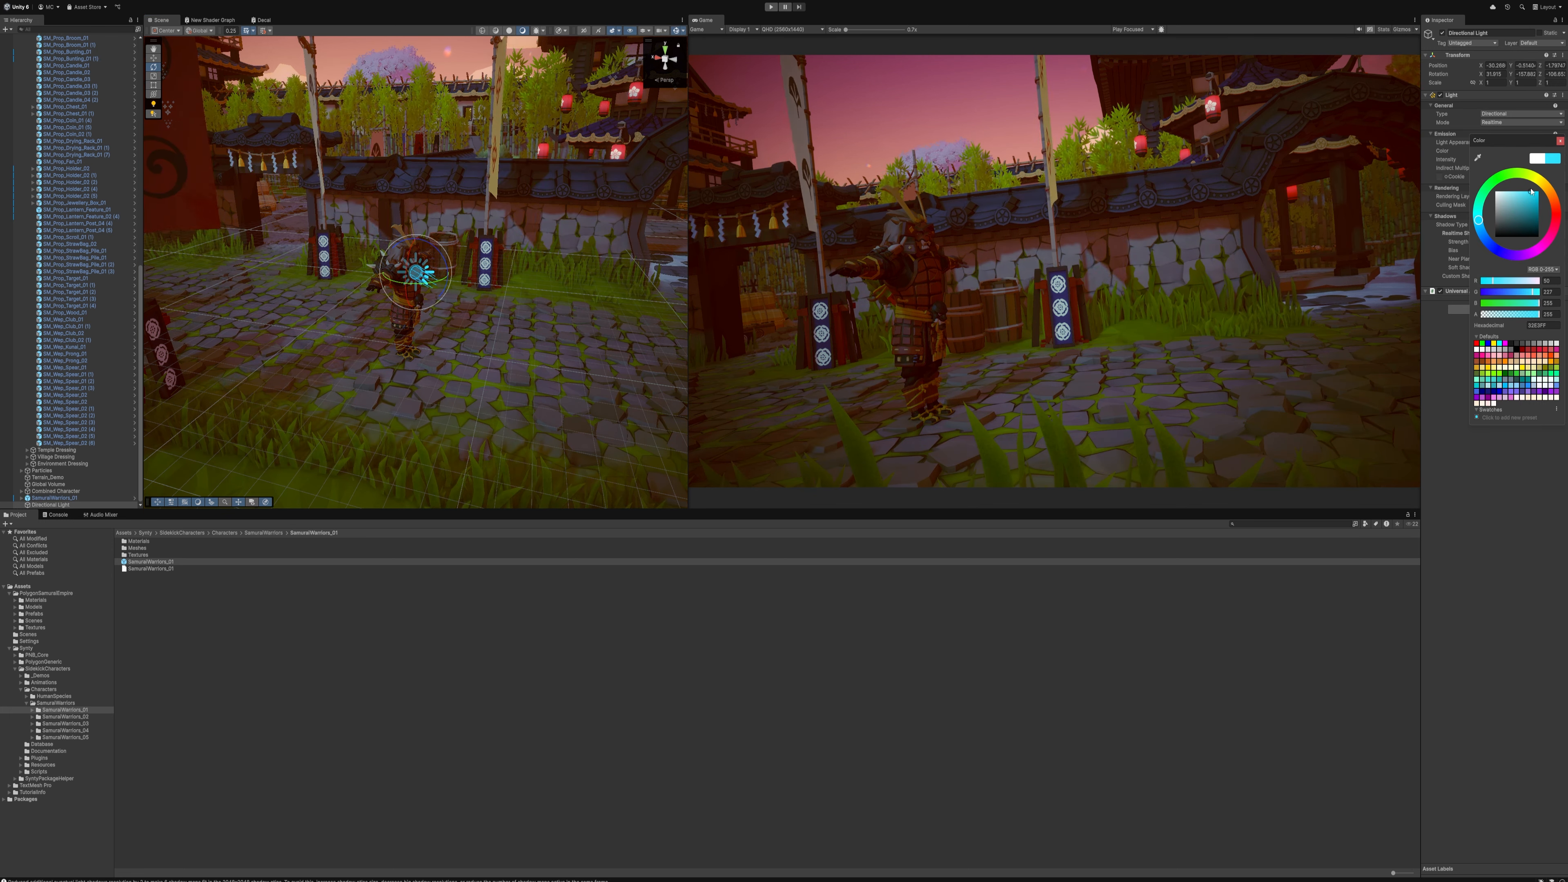
{"action": "left_click", "coordinate": [1132, 181]}
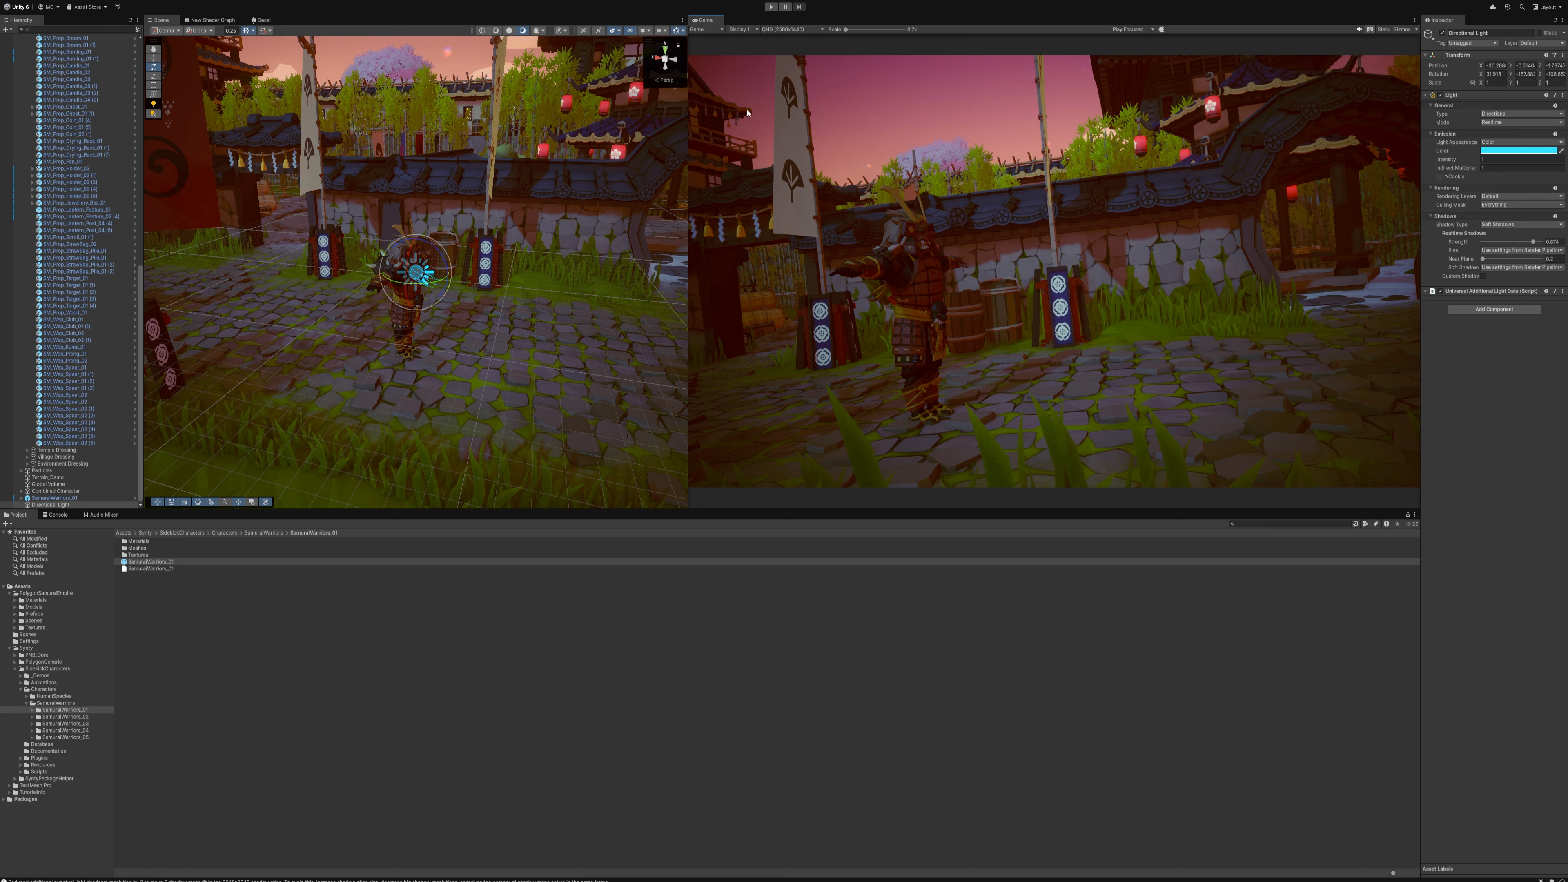
Open the Lighting window, move it clear of the scene and game views, and show its Environment settings
{"action": "left_click", "coordinate": [224, 2]}
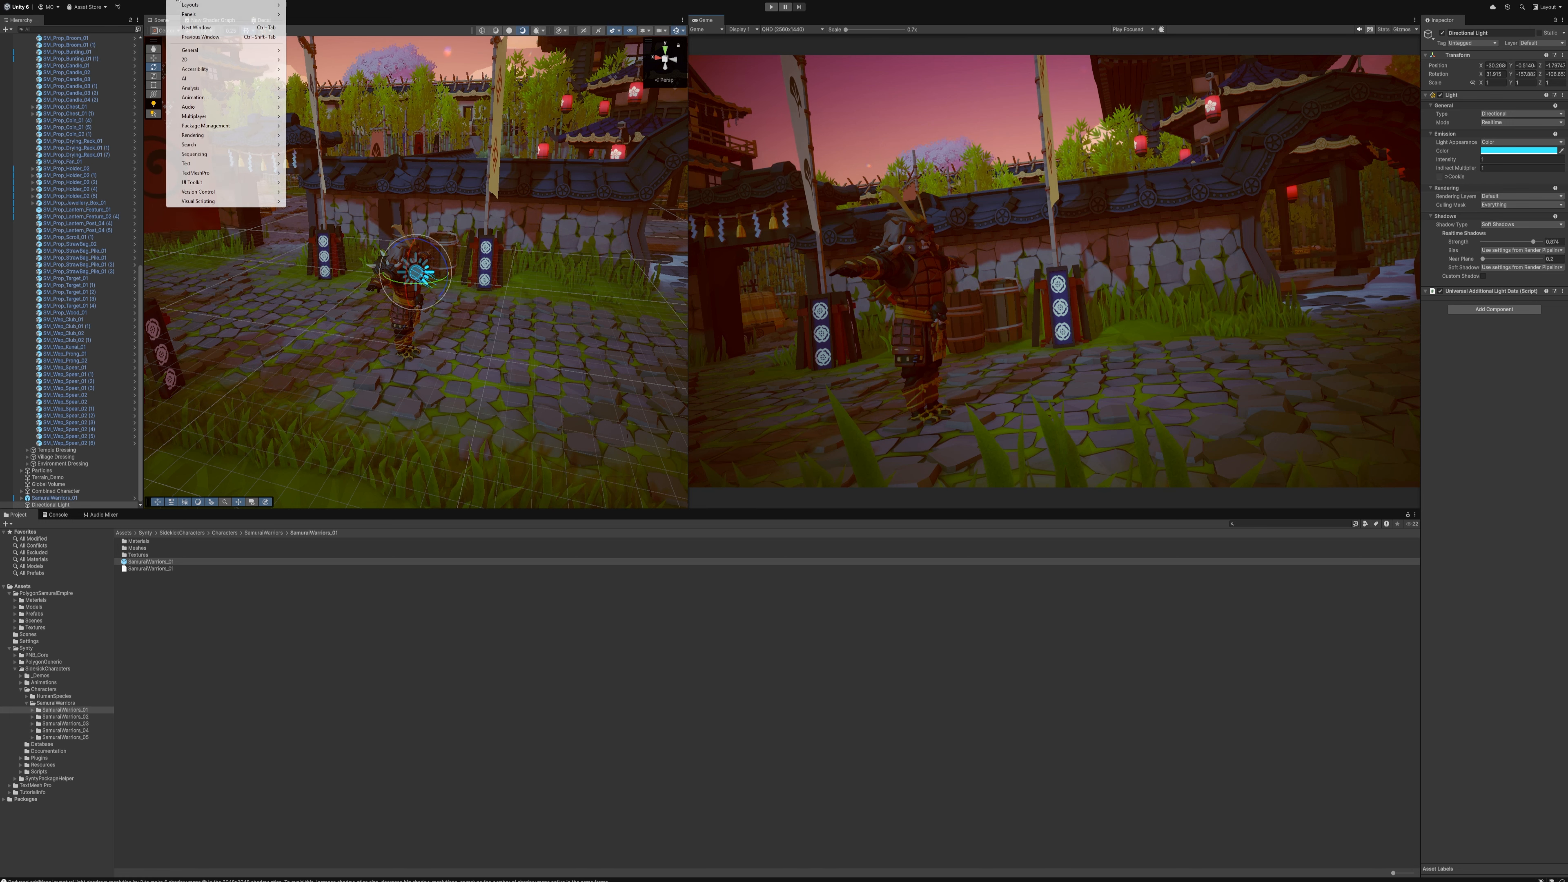
{"action": "left_click", "coordinate": [321, 136]}
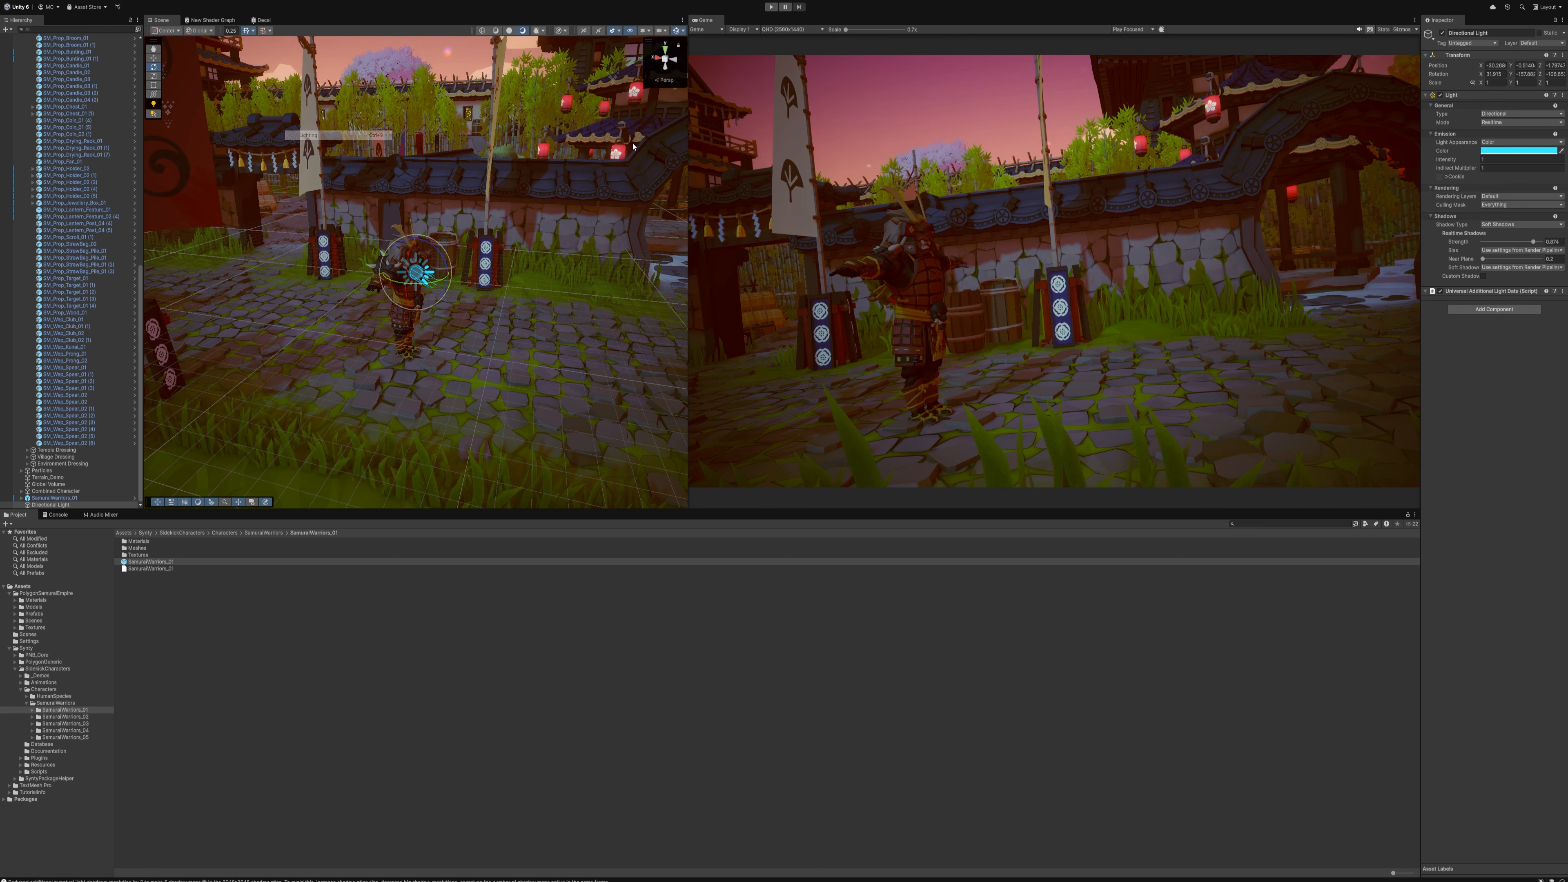
{"action": "left_click_drag", "start_coordinate": [290, 235], "coordinate": [1091, 525]}
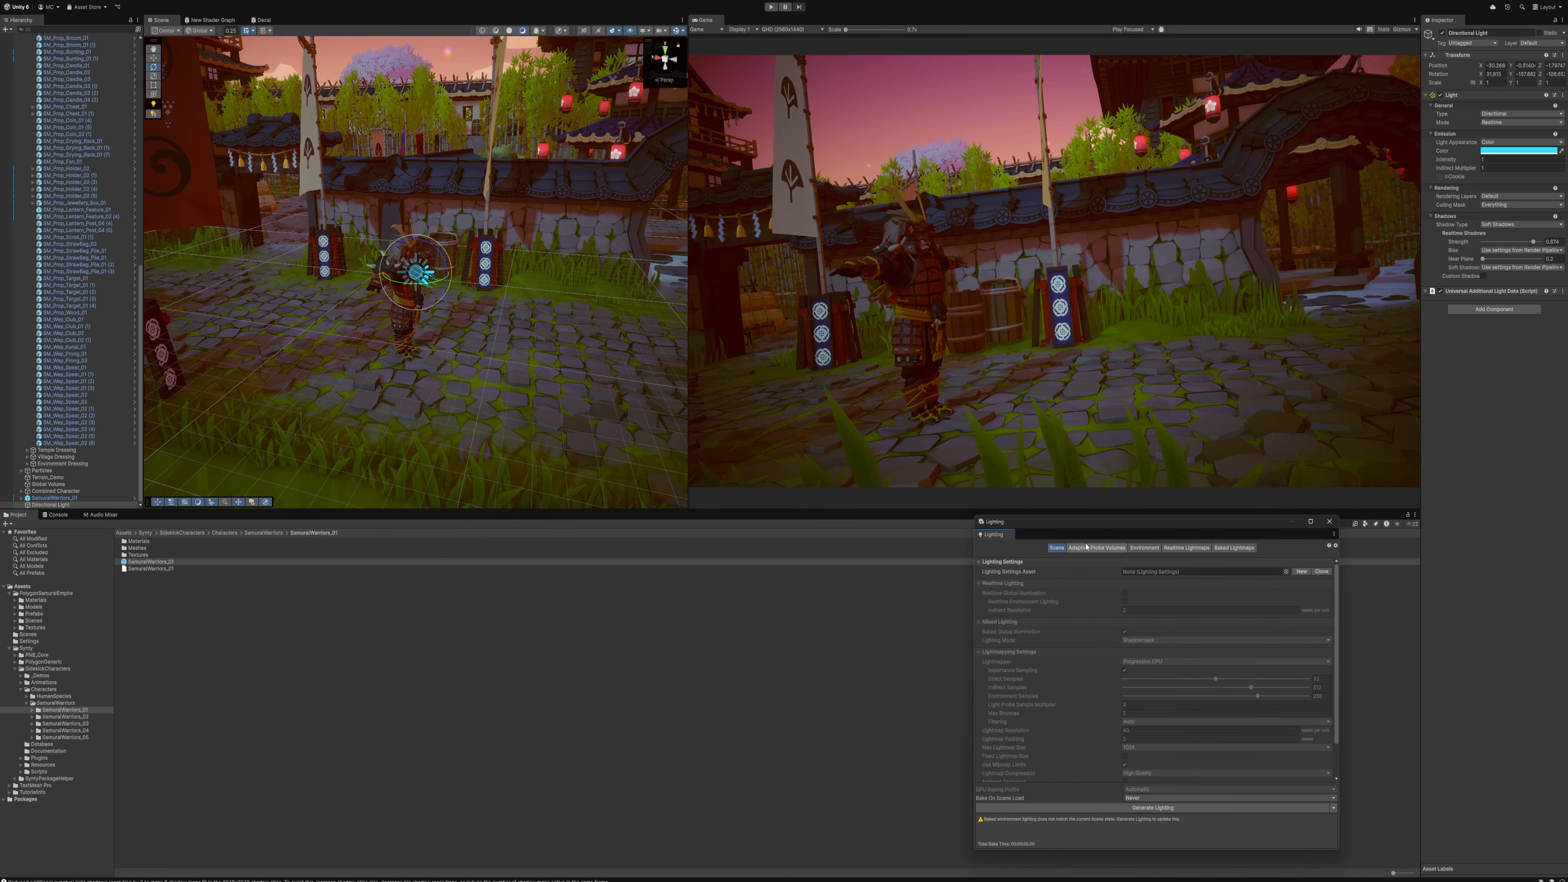
{"action": "left_click", "coordinate": [1145, 548]}
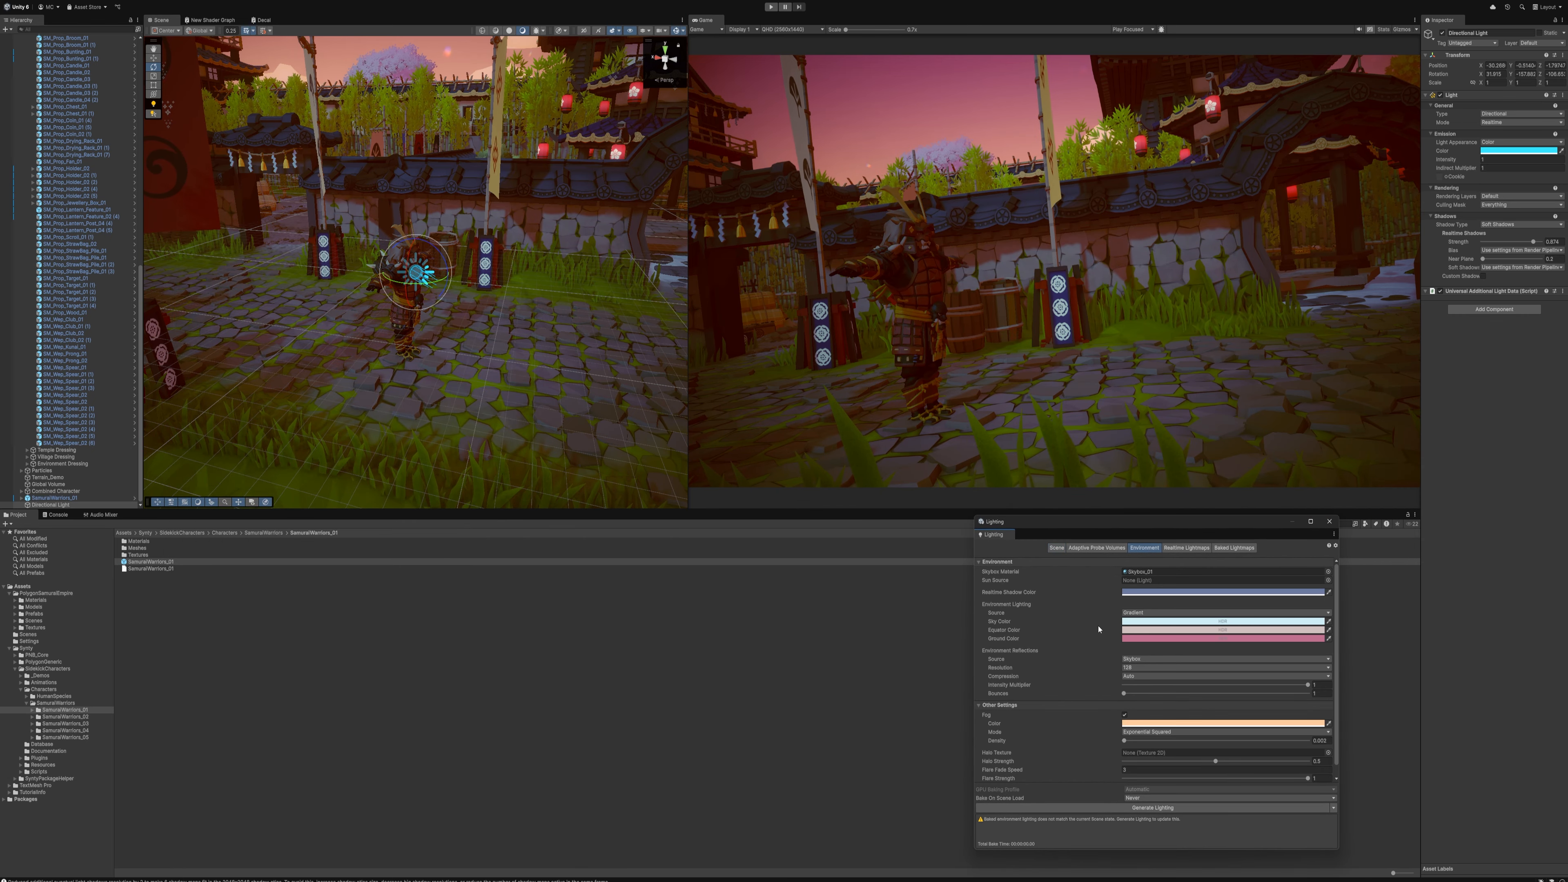
Toggle the environment fog off and on to compare the scene with and without it
{"action": "left_click", "coordinate": [1124, 715]}
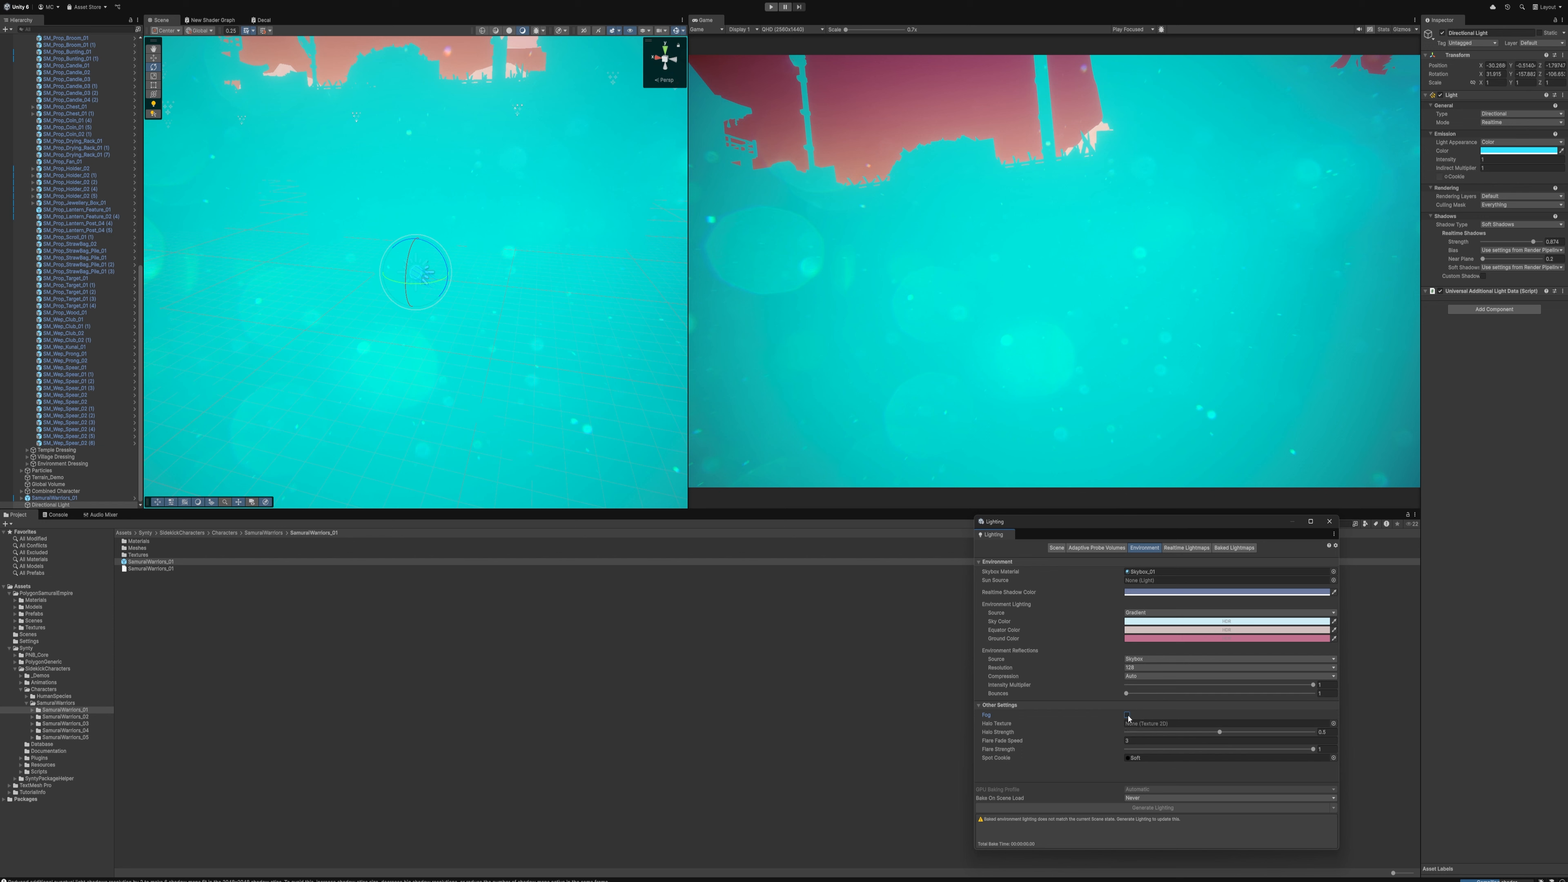
{"action": "left_click", "coordinate": [1126, 715]}
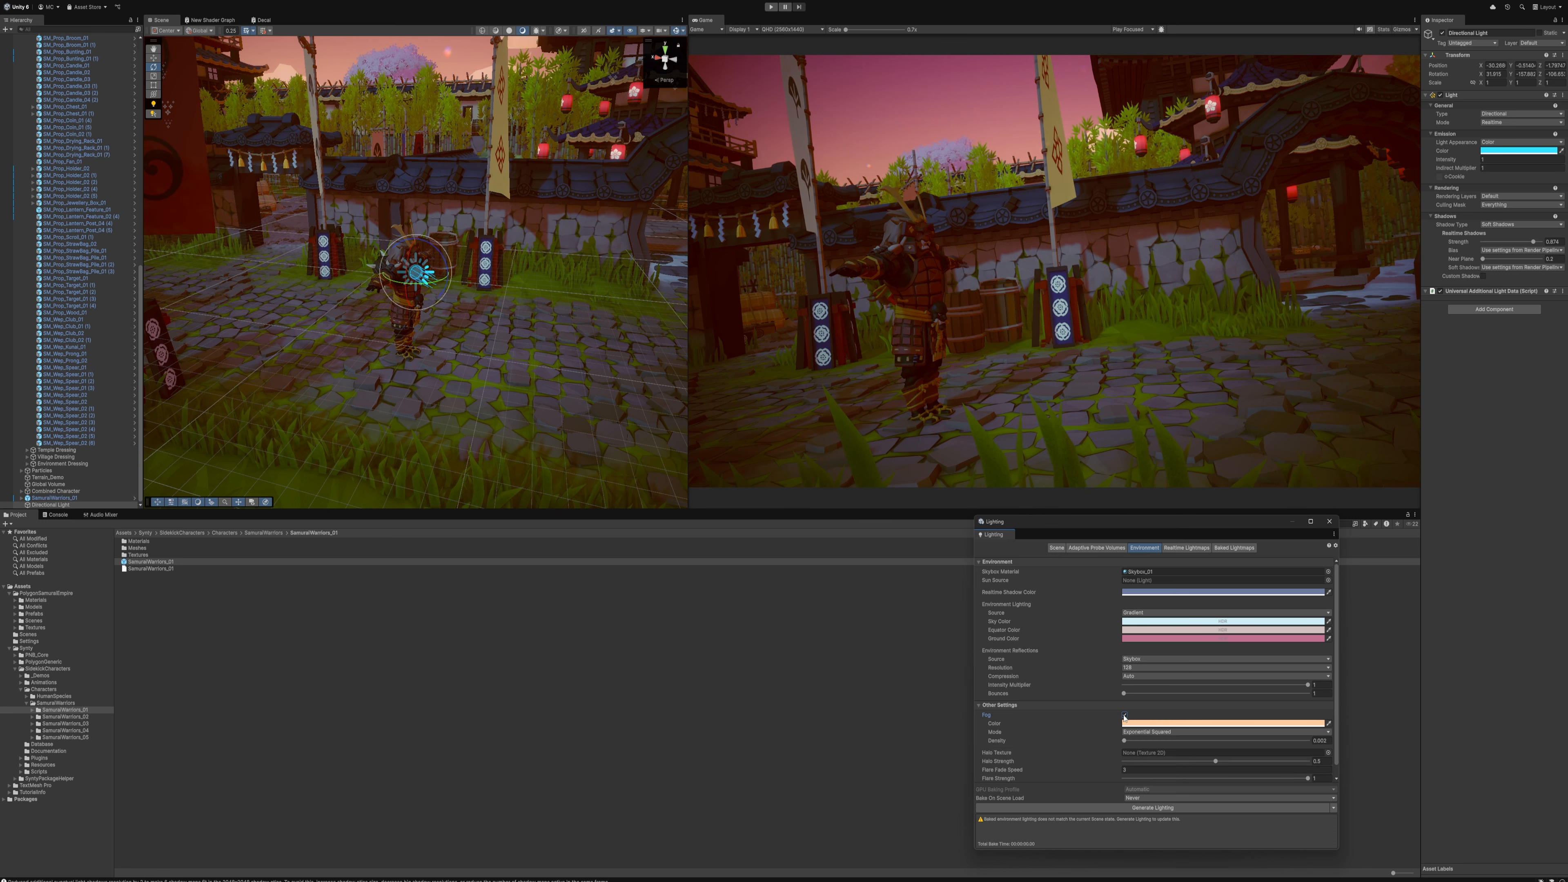
{"action": "left_click", "coordinate": [1125, 715]}
{"action": "left_click", "coordinate": [1126, 715]}
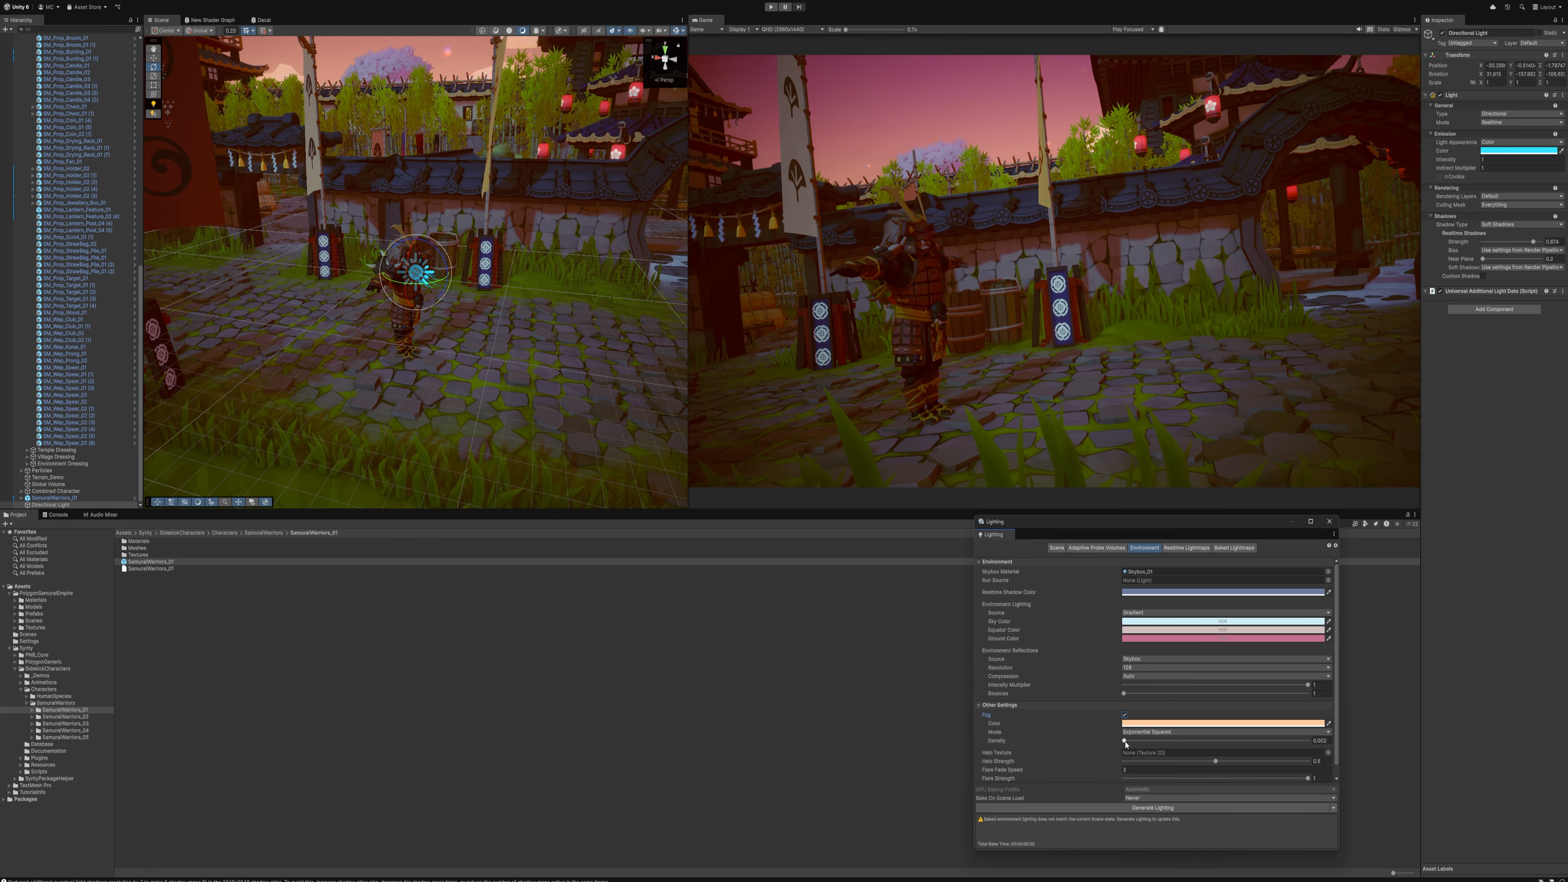
Increase the fog density slightly and adjust the fog colour's hue, keeping it a warm peach orange
{"action": "mouse_move", "coordinate": [1126, 745]}
{"action": "left_mouse_down"}
{"action": "mouse_move", "coordinate": [1167, 742]}
{"action": "mouse_move", "coordinate": [1131, 747]}
{"action": "left_mouse_up"}
{"action": "left_click", "coordinate": [1142, 724]}
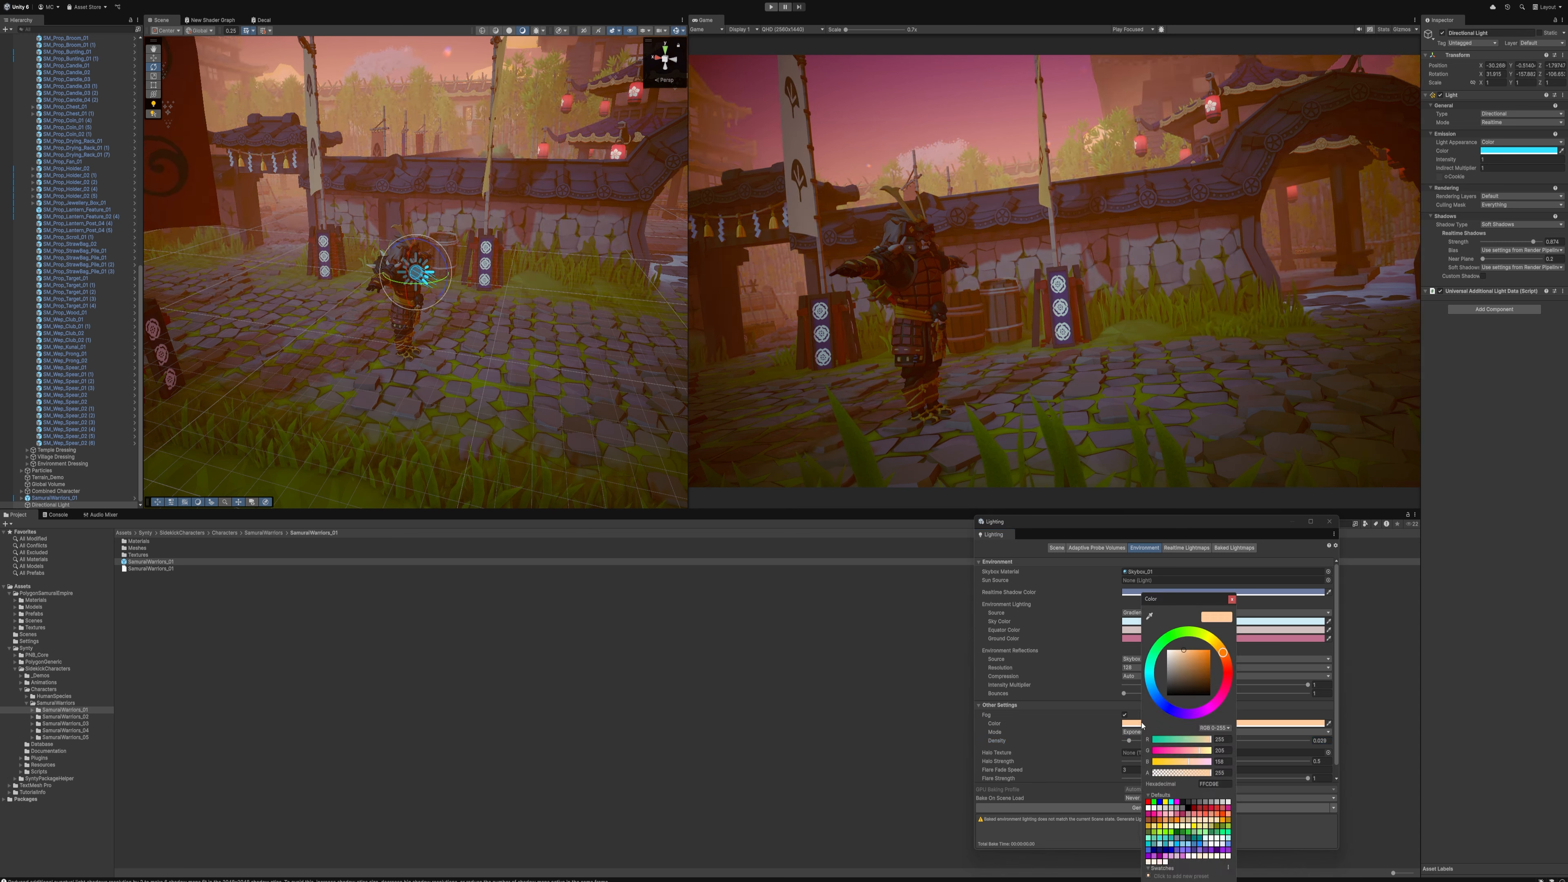
{"action": "mouse_move", "coordinate": [1223, 654]}
{"action": "left_mouse_down"}
{"action": "mouse_move", "coordinate": [1217, 693]}
{"action": "mouse_move", "coordinate": [1194, 632]}
{"action": "mouse_move", "coordinate": [1163, 638]}
{"action": "mouse_move", "coordinate": [1188, 715]}
{"action": "mouse_move", "coordinate": [1223, 693]}
{"action": "mouse_move", "coordinate": [1242, 649]}
{"action": "left_mouse_up"}
{"action": "left_click", "coordinate": [1232, 598]}
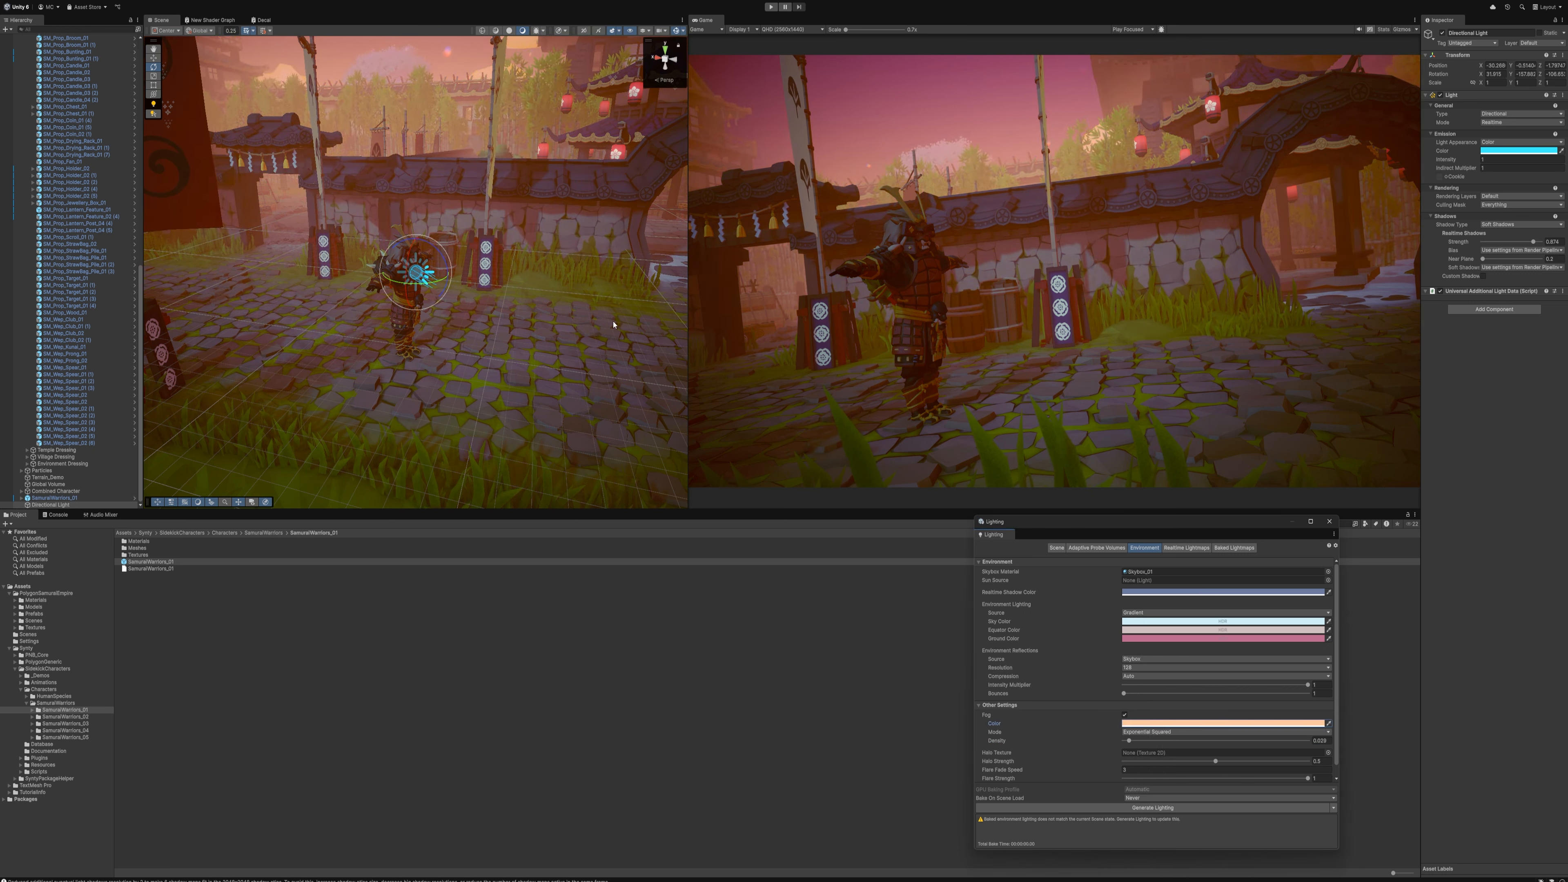
Look up at the sky in the scene view and search the hierarchy for "sky", clearing the search when finished
{"action": "right_click_drag", "start_coordinate": [460, 95], "coordinate": [436, 200]}
{"action": "left_click", "coordinate": [457, 67]}
{"action": "key", "text": "w"}
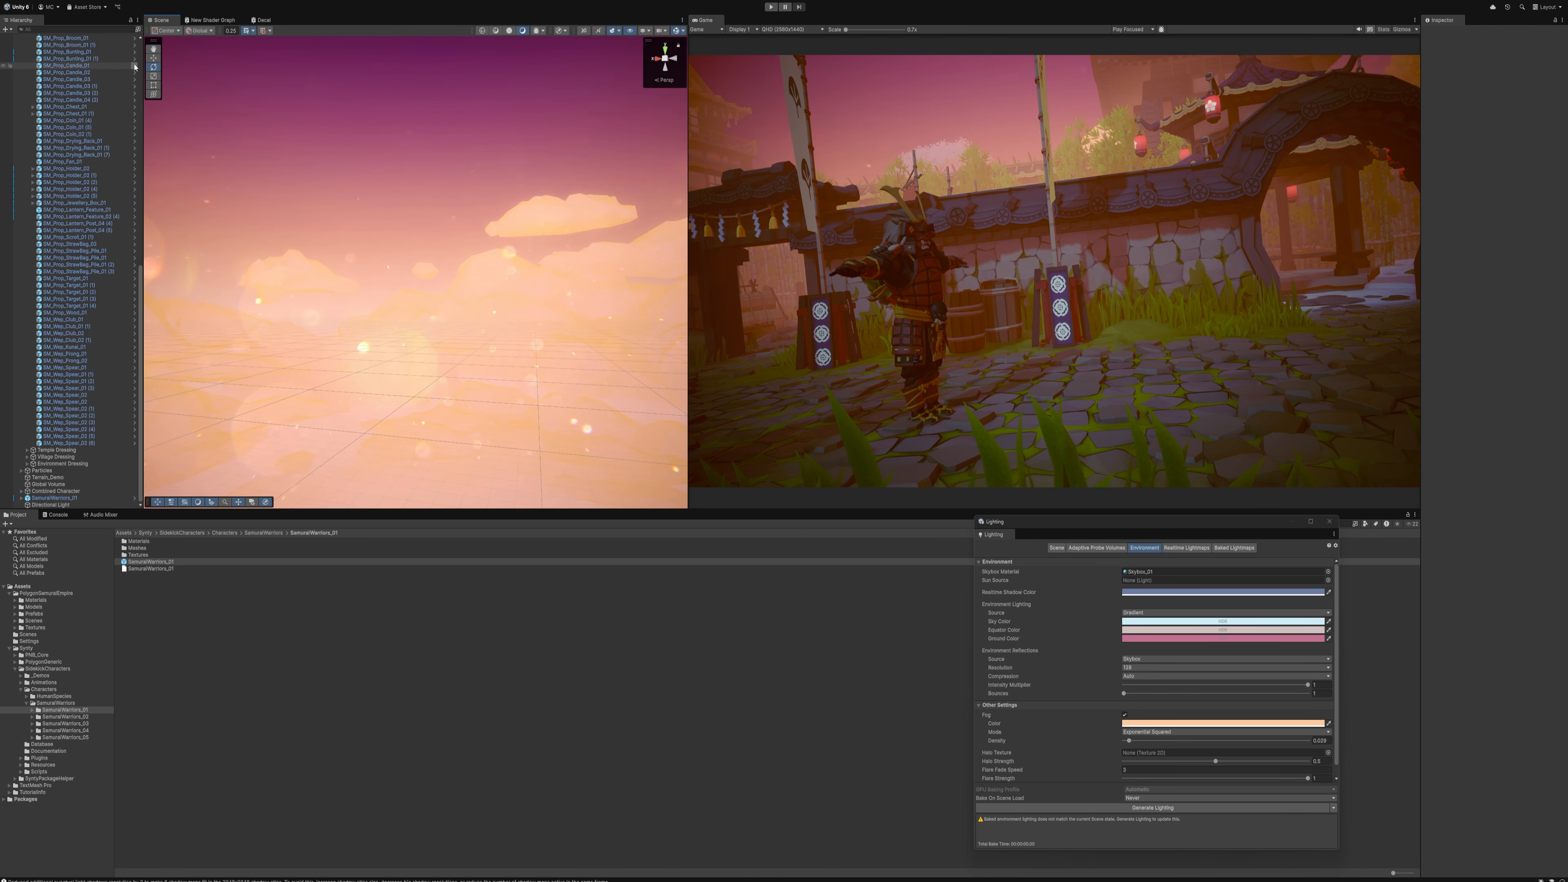
{"action": "left_click", "coordinate": [110, 29]}
{"action": "type", "text": "sky"}
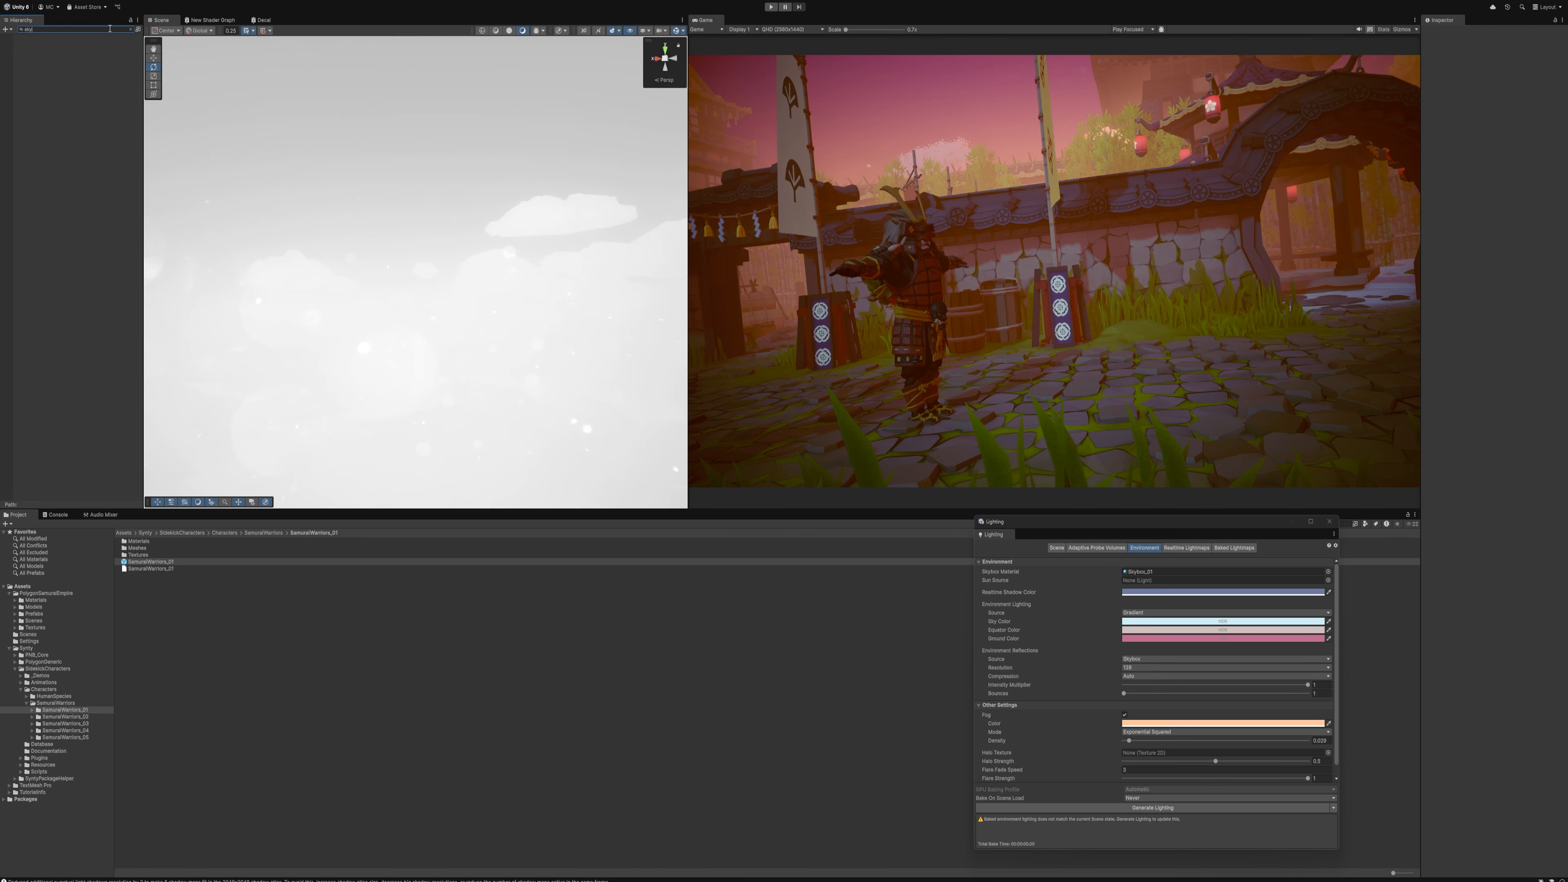
{"action": "left_click", "coordinate": [130, 30]}
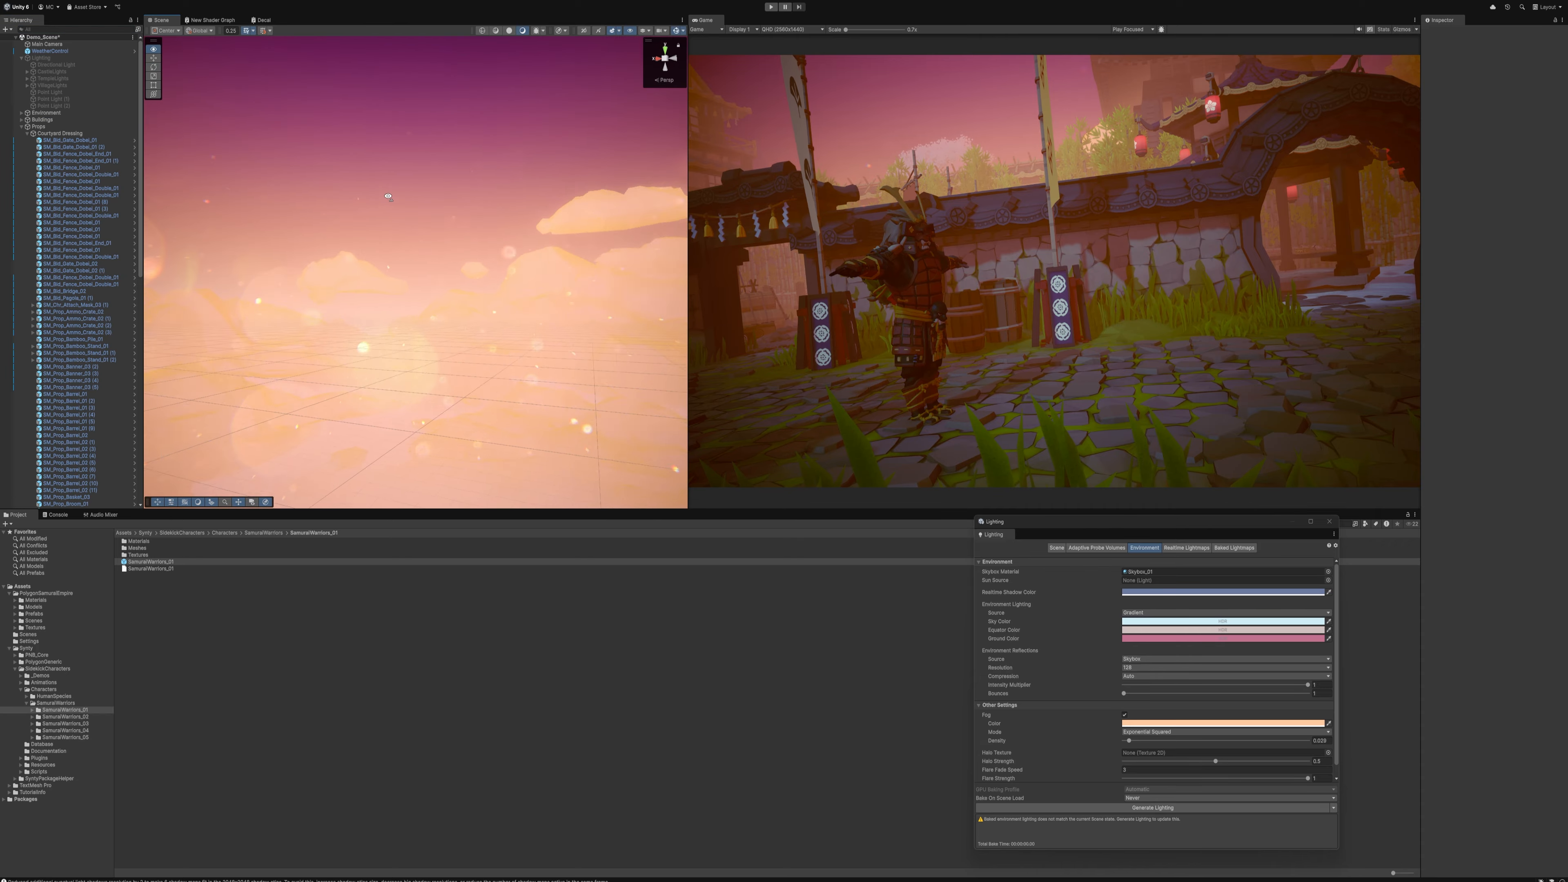
Try enlarging a stone base wall piece to a scale of about 41.6 and turning it to form a backdrop behind the village
{"action": "right_click_drag", "start_coordinate": [401, 155], "coordinate": [409, 244]}
{"action": "left_click", "coordinate": [408, 244]}
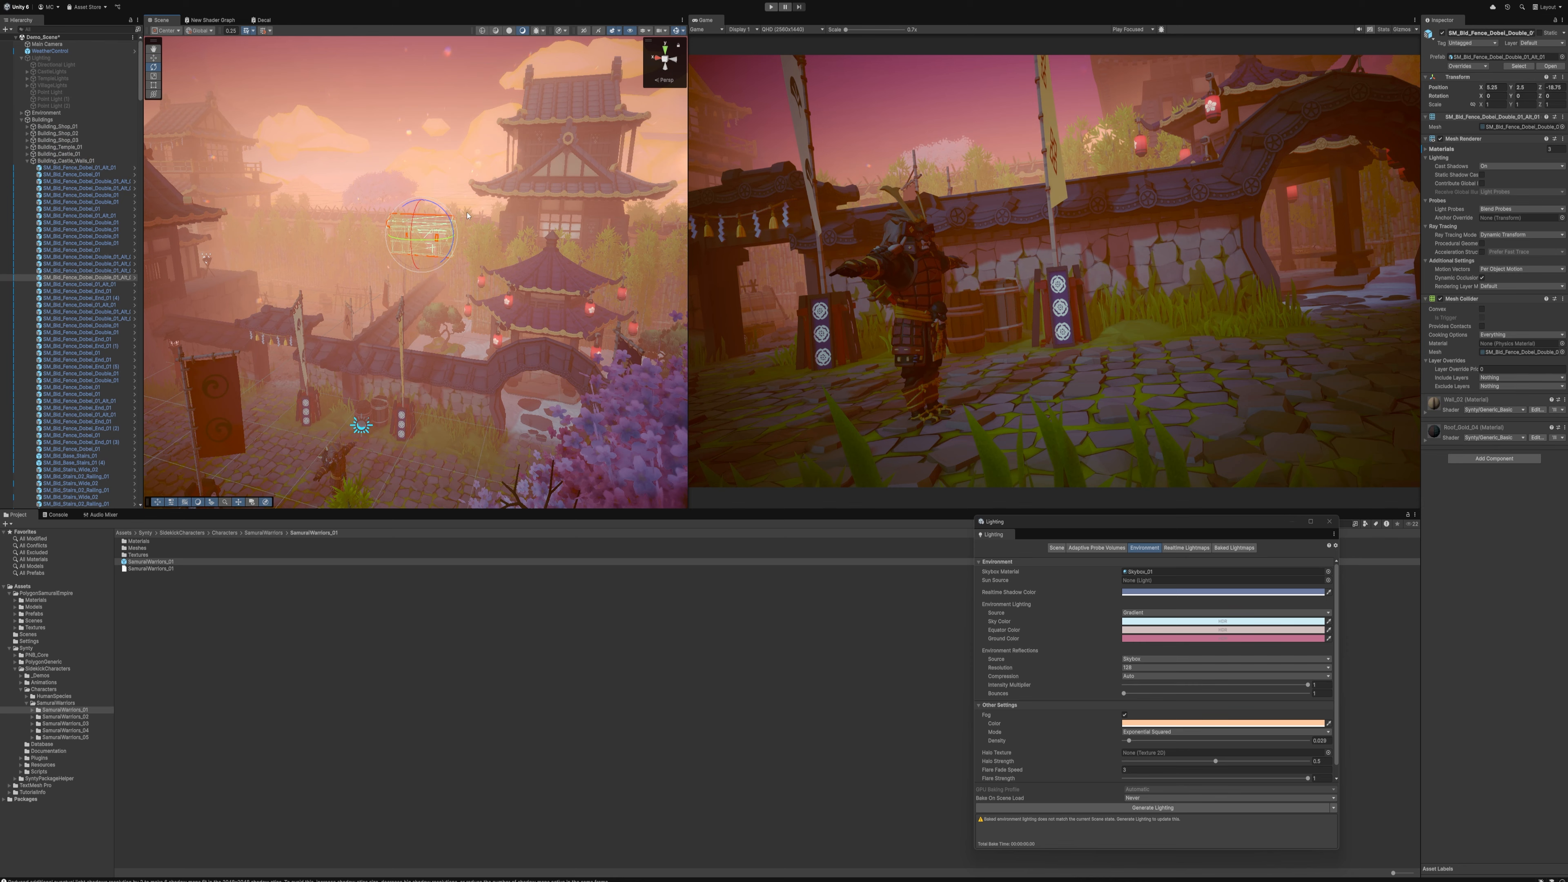
{"action": "key", "text": "f"}
{"action": "left_click", "coordinate": [435, 378]}
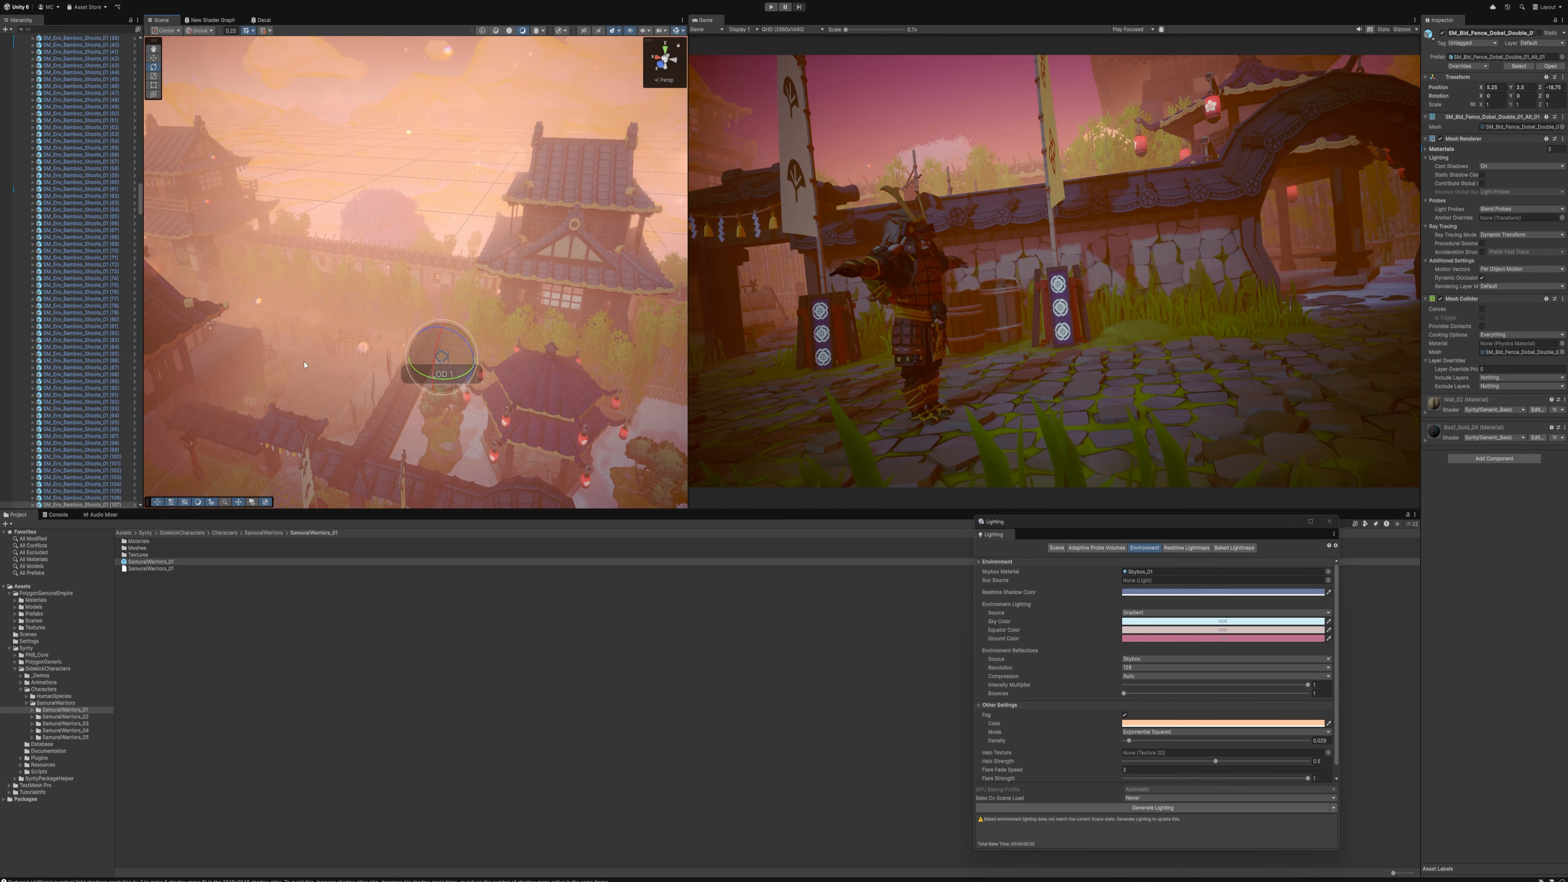
{"action": "right_click_drag", "start_coordinate": [397, 310], "coordinate": [373, 408]}
{"action": "left_click", "coordinate": [365, 335]}
{"action": "key", "text": "w"}
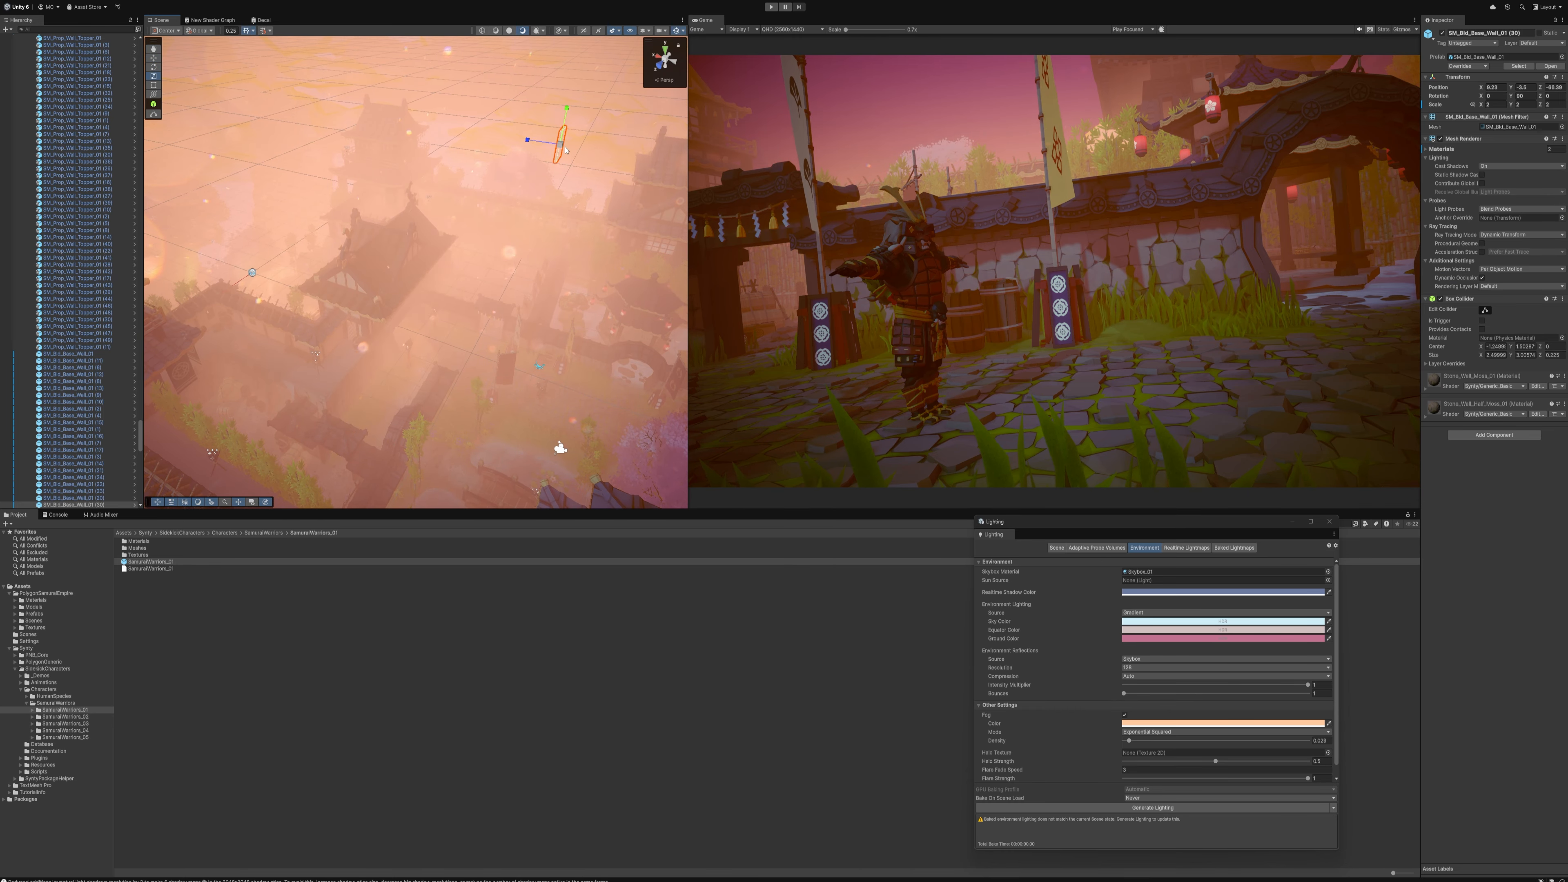
{"action": "left_click_drag", "start_coordinate": [562, 145], "coordinate": [1156, 172]}
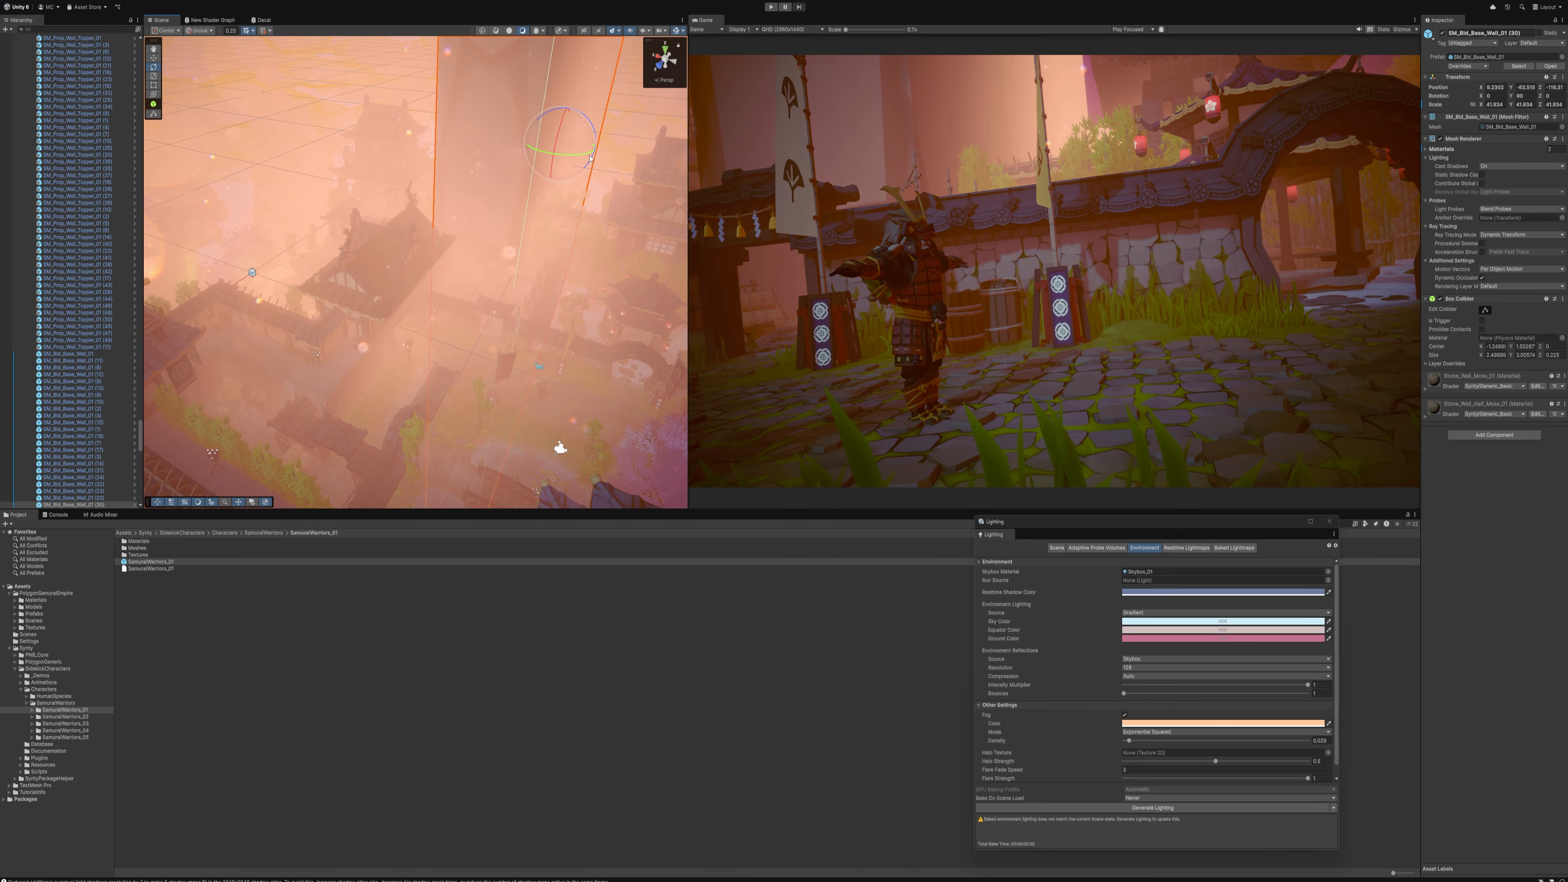
{"action": "left_click_drag", "start_coordinate": [590, 158], "coordinate": [534, 148]}
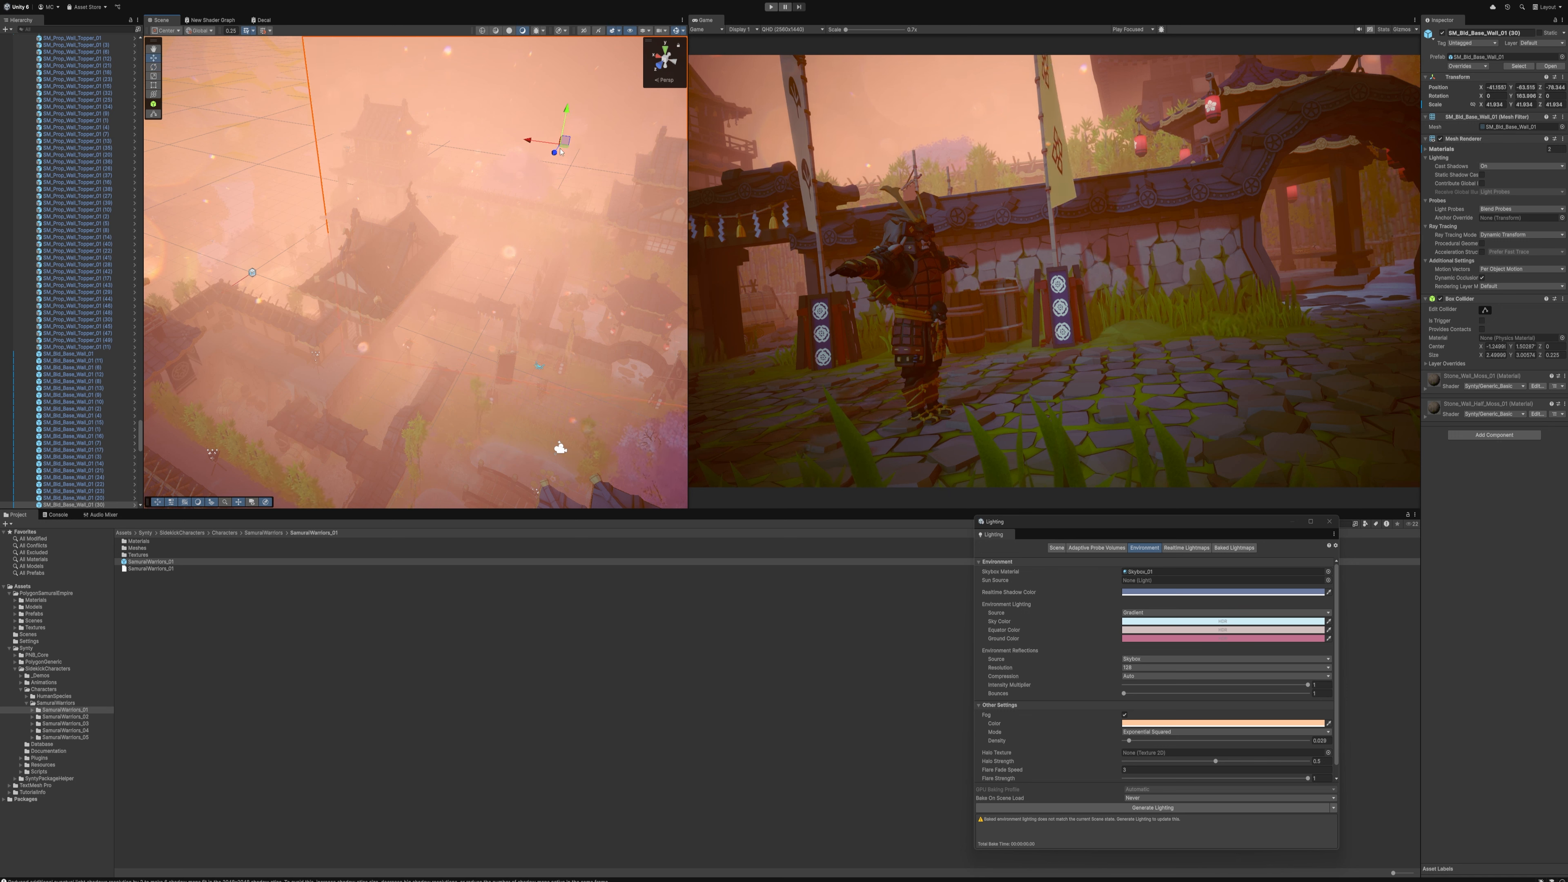
{"action": "left_click", "coordinate": [477, 73]}
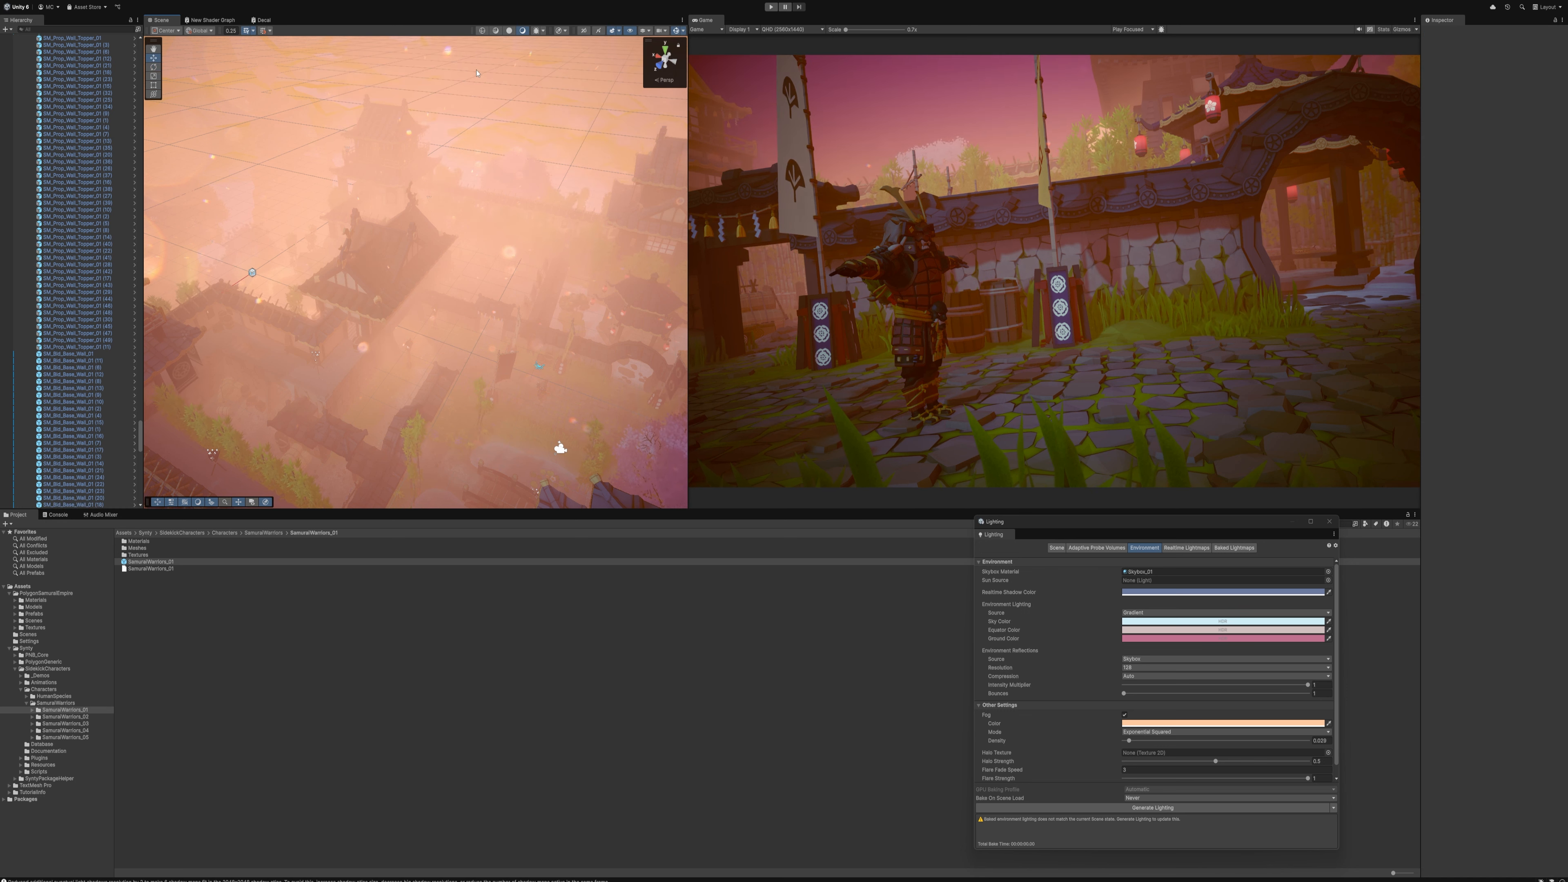
Try moving a castle building's Dressing group across the scene on its own, and undo the move
{"action": "right_click_drag", "start_coordinate": [512, 191], "coordinate": [556, 203]}
{"action": "left_click", "coordinate": [315, 139]}
{"action": "right_click_drag", "start_coordinate": [315, 139], "coordinate": [217, 218]}
{"action": "scroll", "coordinate": [80, 302], "scroll_direction": "down", "scroll_amount": 1}
{"action": "left_click", "coordinate": [53, 212]}
{"action": "key", "text": "s"}
{"action": "right_click_drag", "start_coordinate": [363, 230], "coordinate": [367, 235]}
{"action": "left_click_drag", "start_coordinate": [260, 267], "coordinate": [354, 282]}
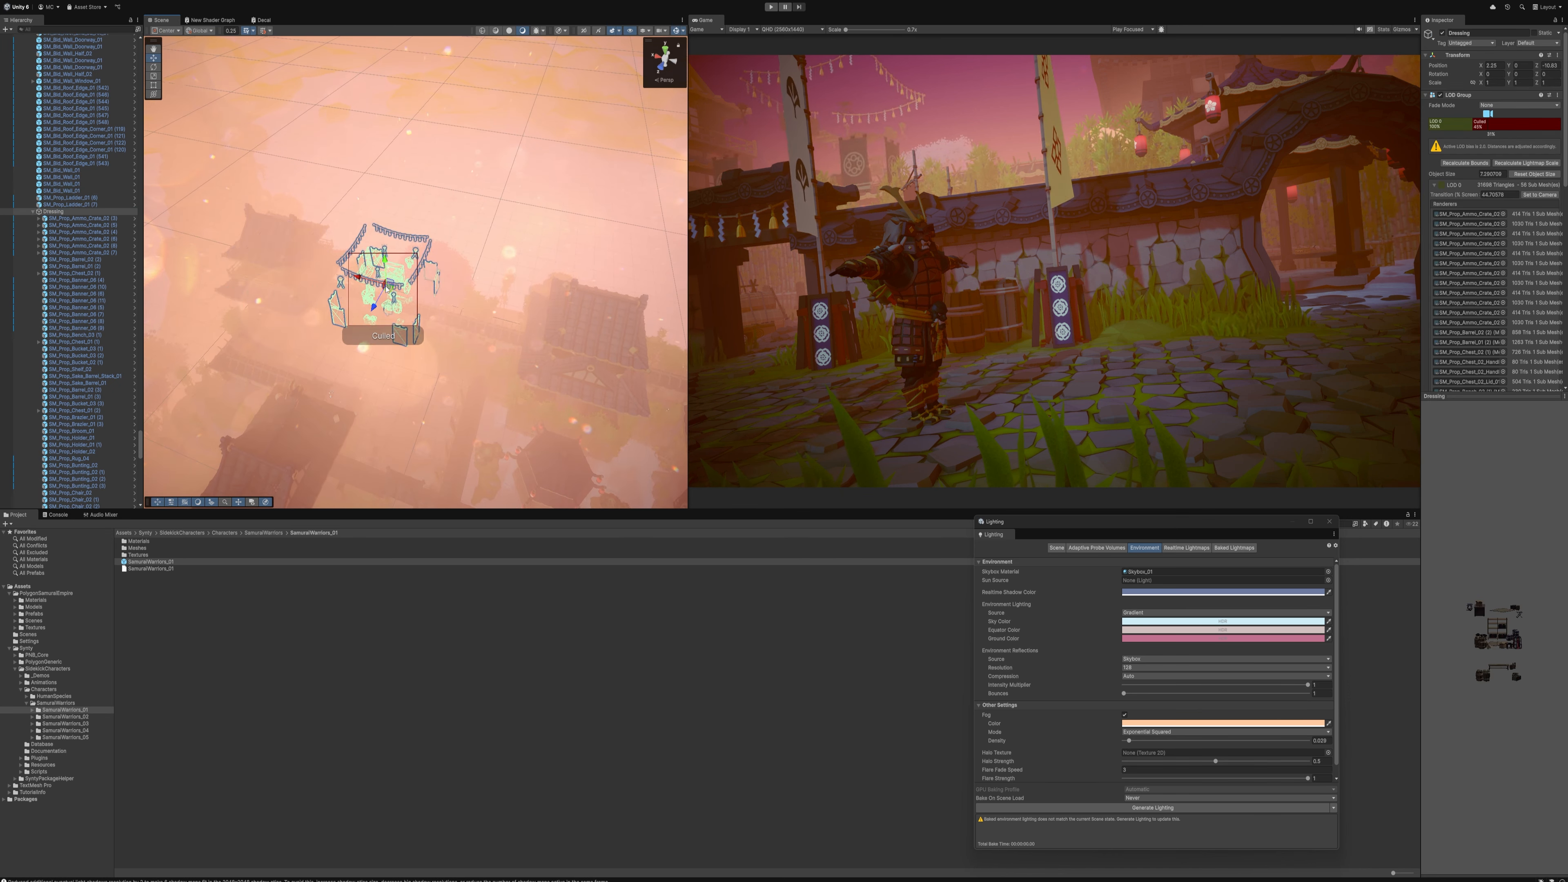
{"action": "key", "text": "ctrl+z"}
Move the whole Building_Castle_Tower_02 group sideways so the tower stands in the shot's background behind the samurai
{"action": "left_click", "coordinate": [289, 241]}
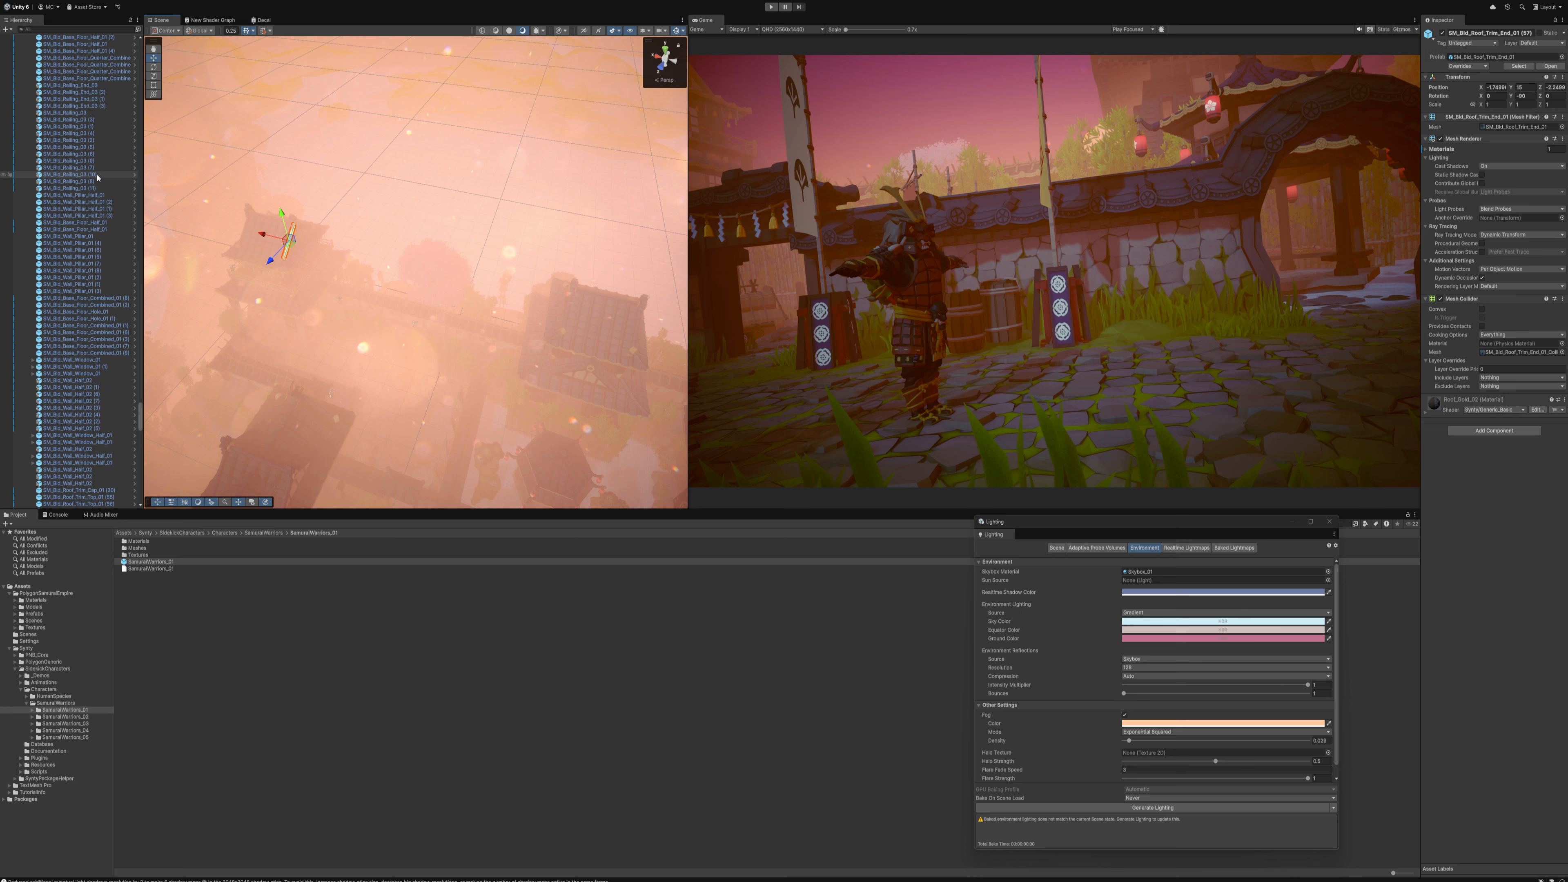
{"action": "left_click", "coordinate": [75, 275]}
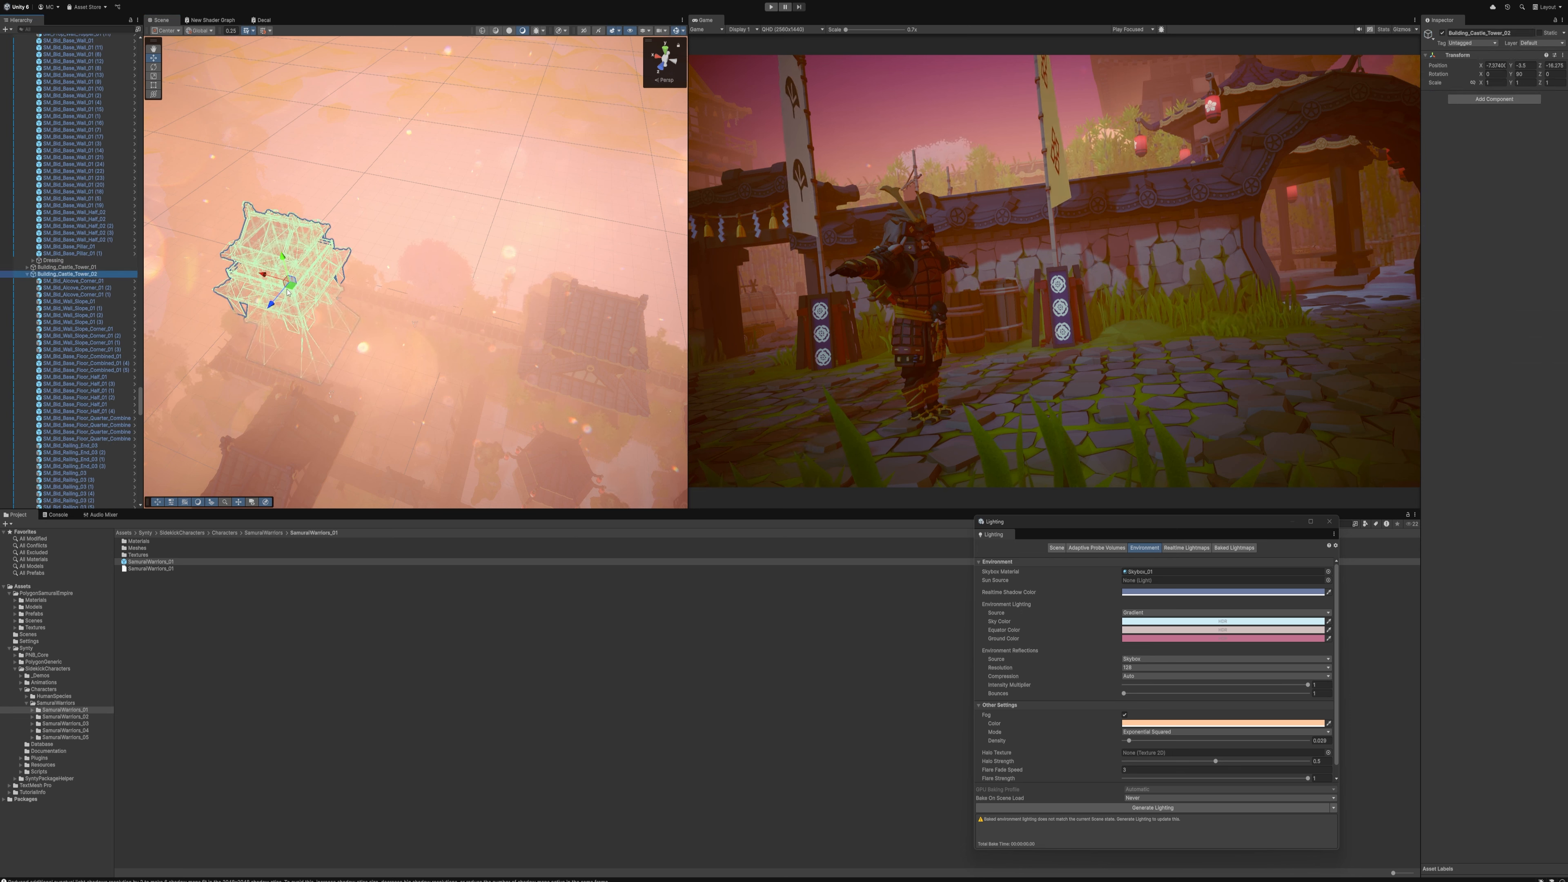
{"action": "left_click_drag", "start_coordinate": [288, 292], "coordinate": [377, 289]}
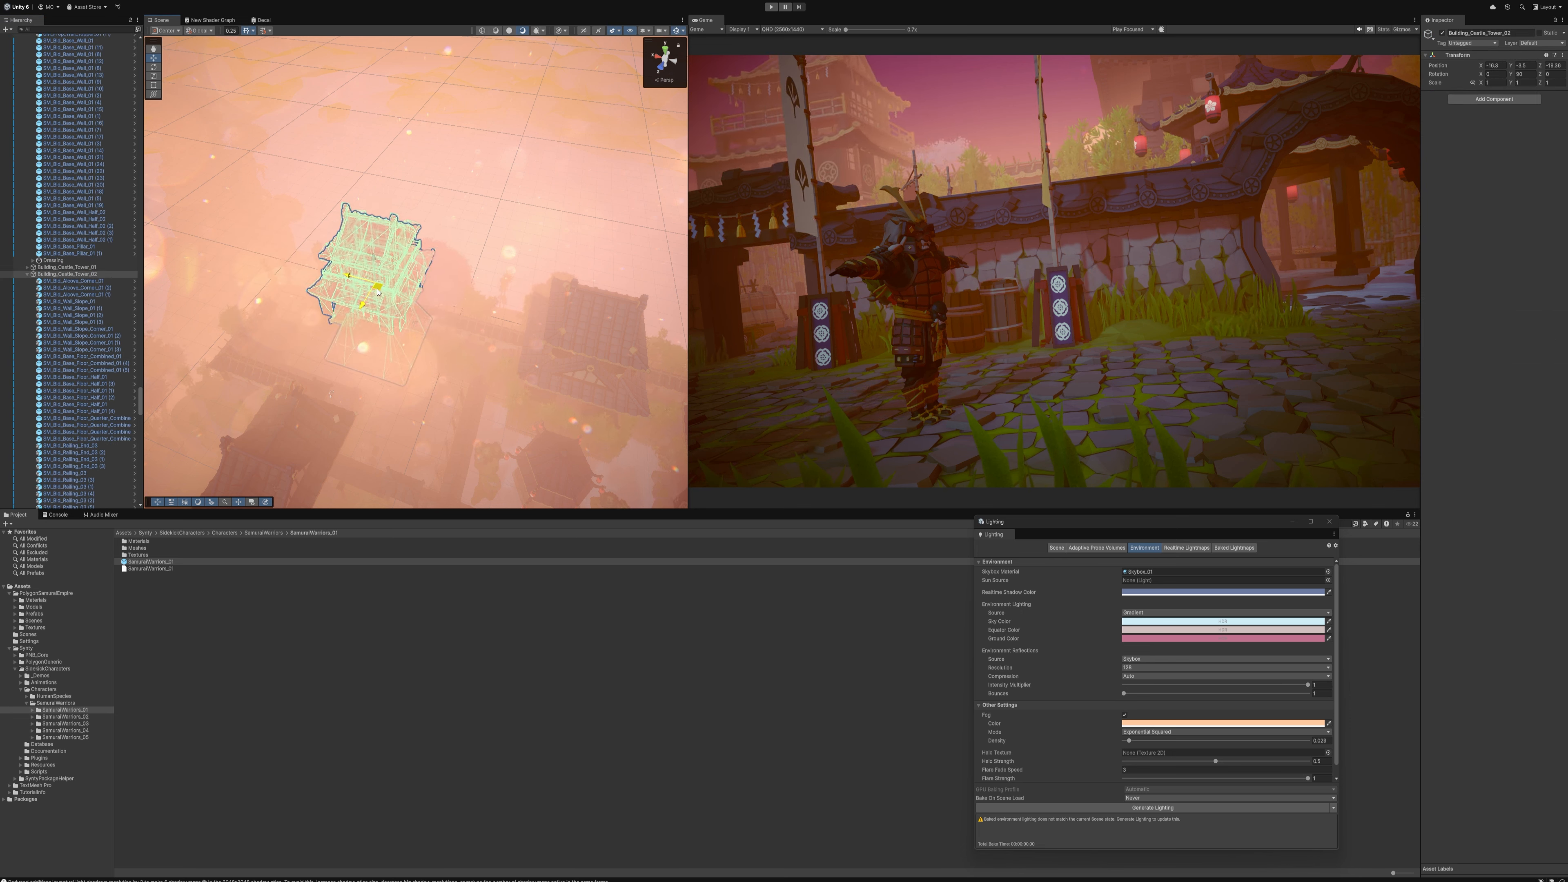
{"action": "key", "text": "w"}
{"action": "right_click_drag", "start_coordinate": [498, 268], "coordinate": [501, 227]}
{"action": "key", "text": "a"}
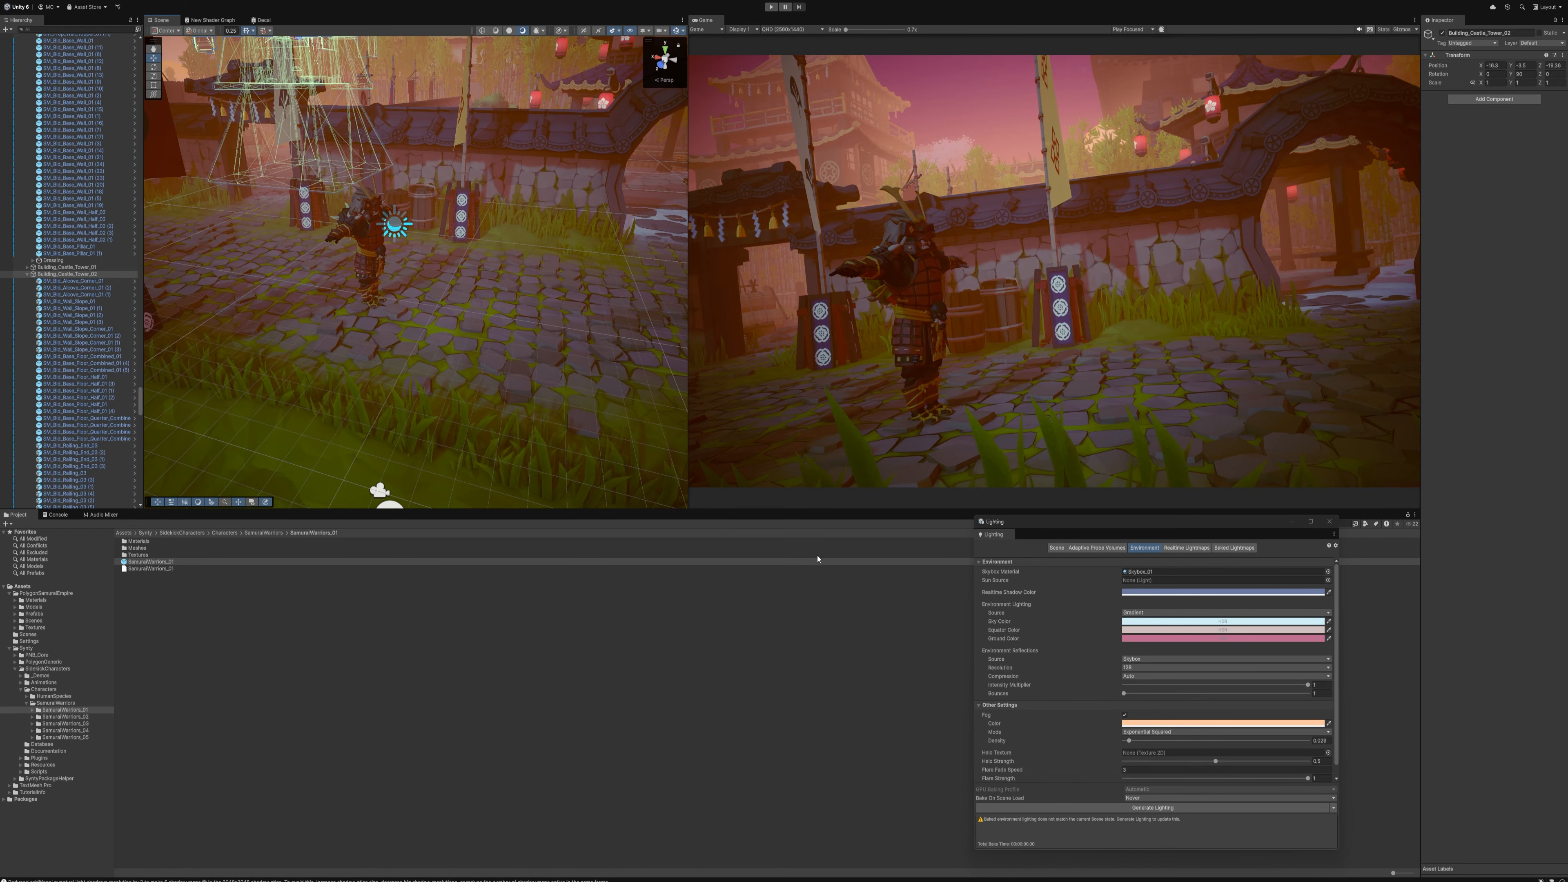
Search the project for "fire" and filter the results to prefabs, moving the Lighting window out of the way
{"action": "left_click_drag", "start_coordinate": [1276, 523], "coordinate": [1187, 284]}
{"action": "left_click", "coordinate": [1271, 523]}
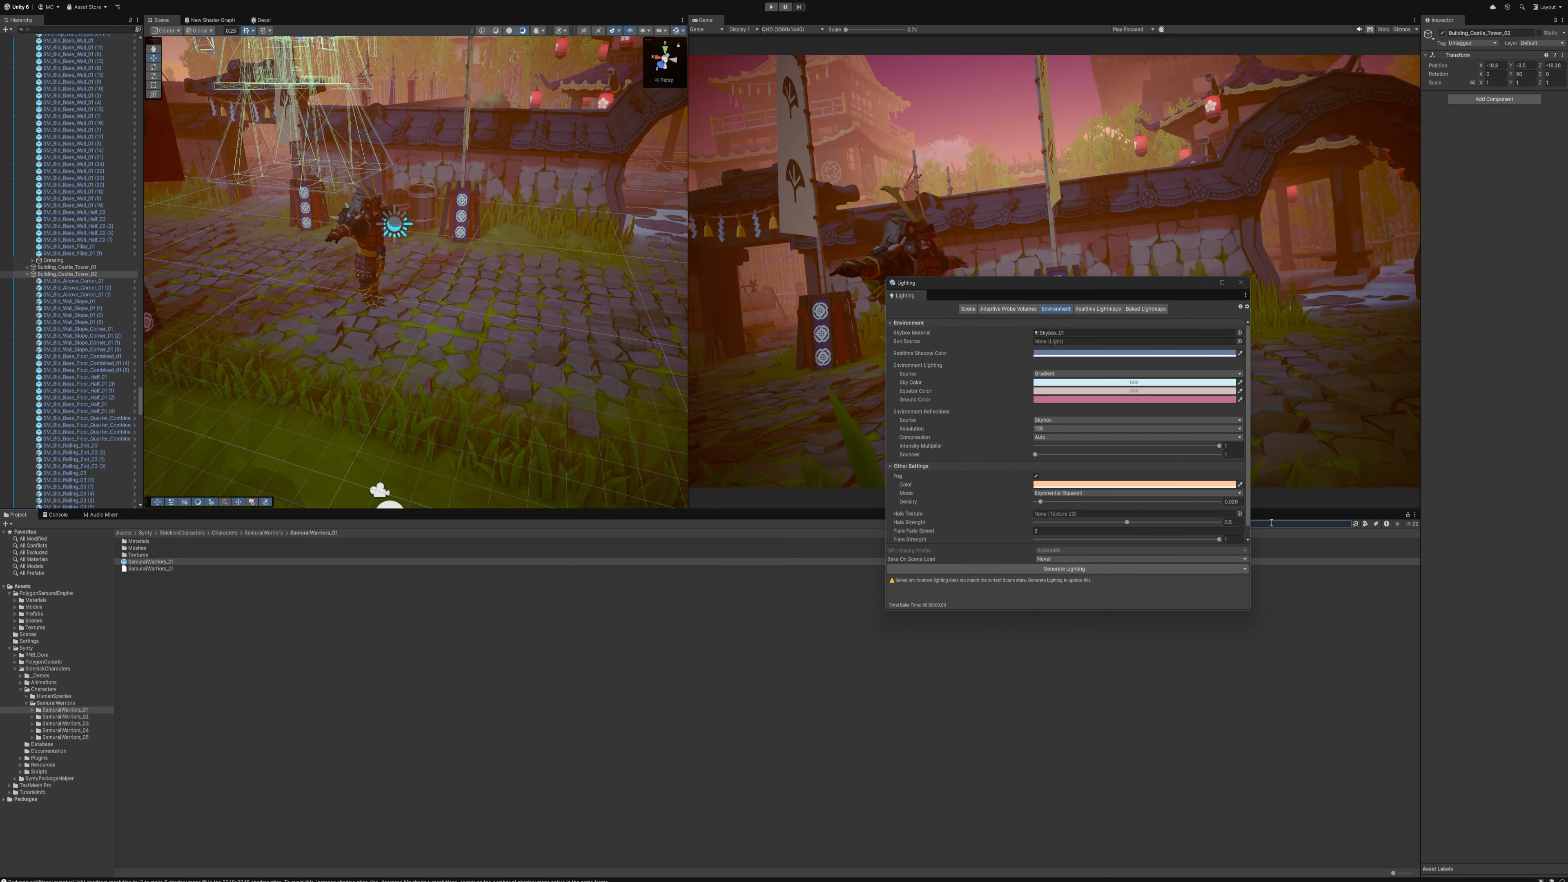
{"action": "type", "text": "fire"}
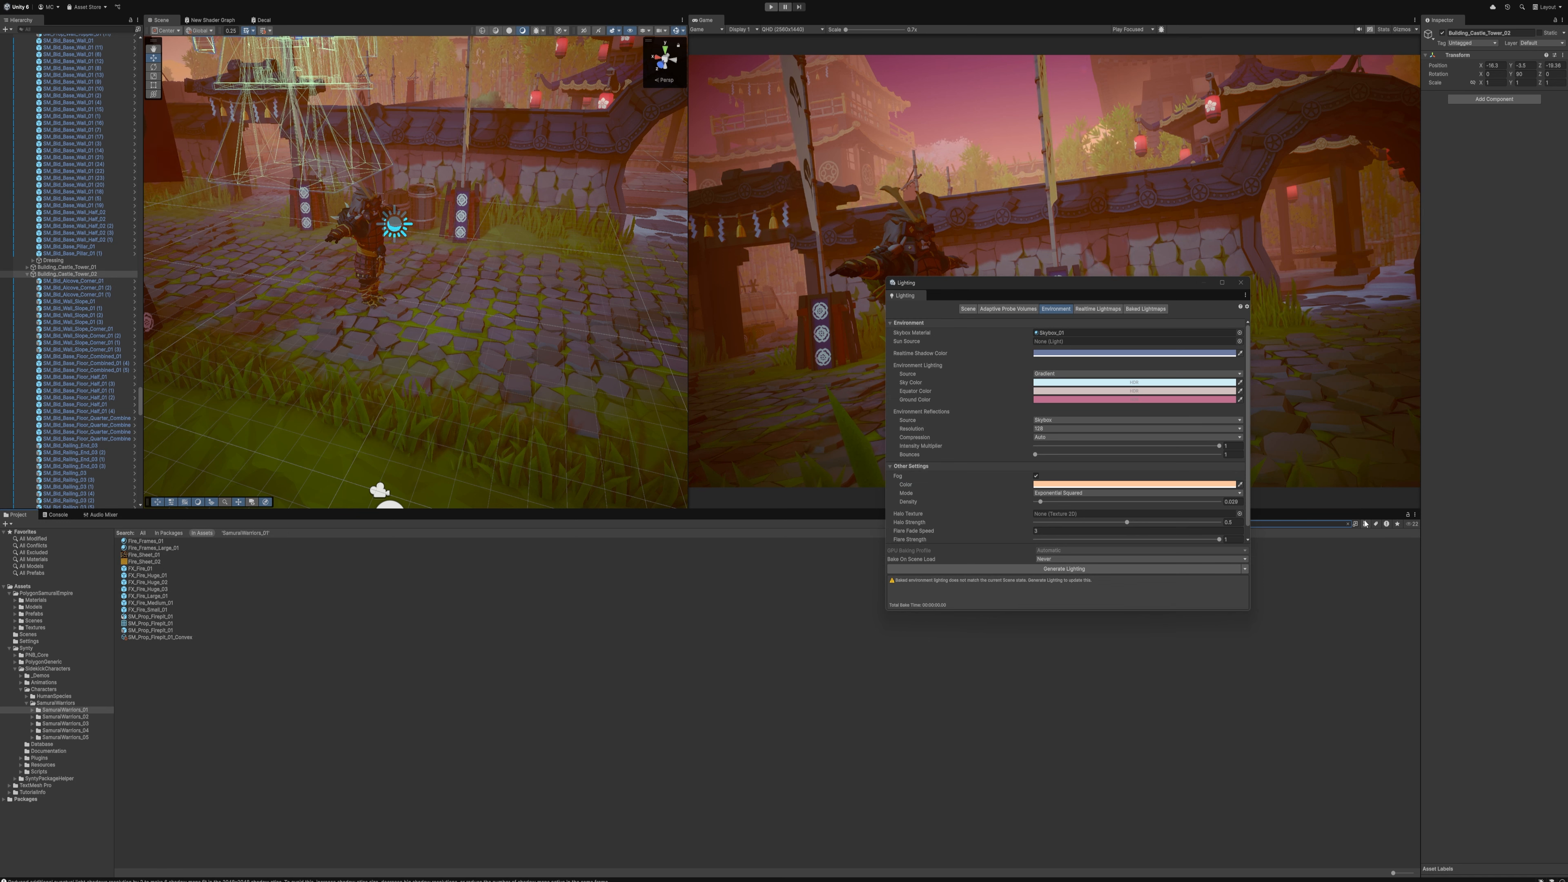
{"action": "left_click", "coordinate": [1365, 523]}
{"action": "left_click", "coordinate": [1382, 611]}
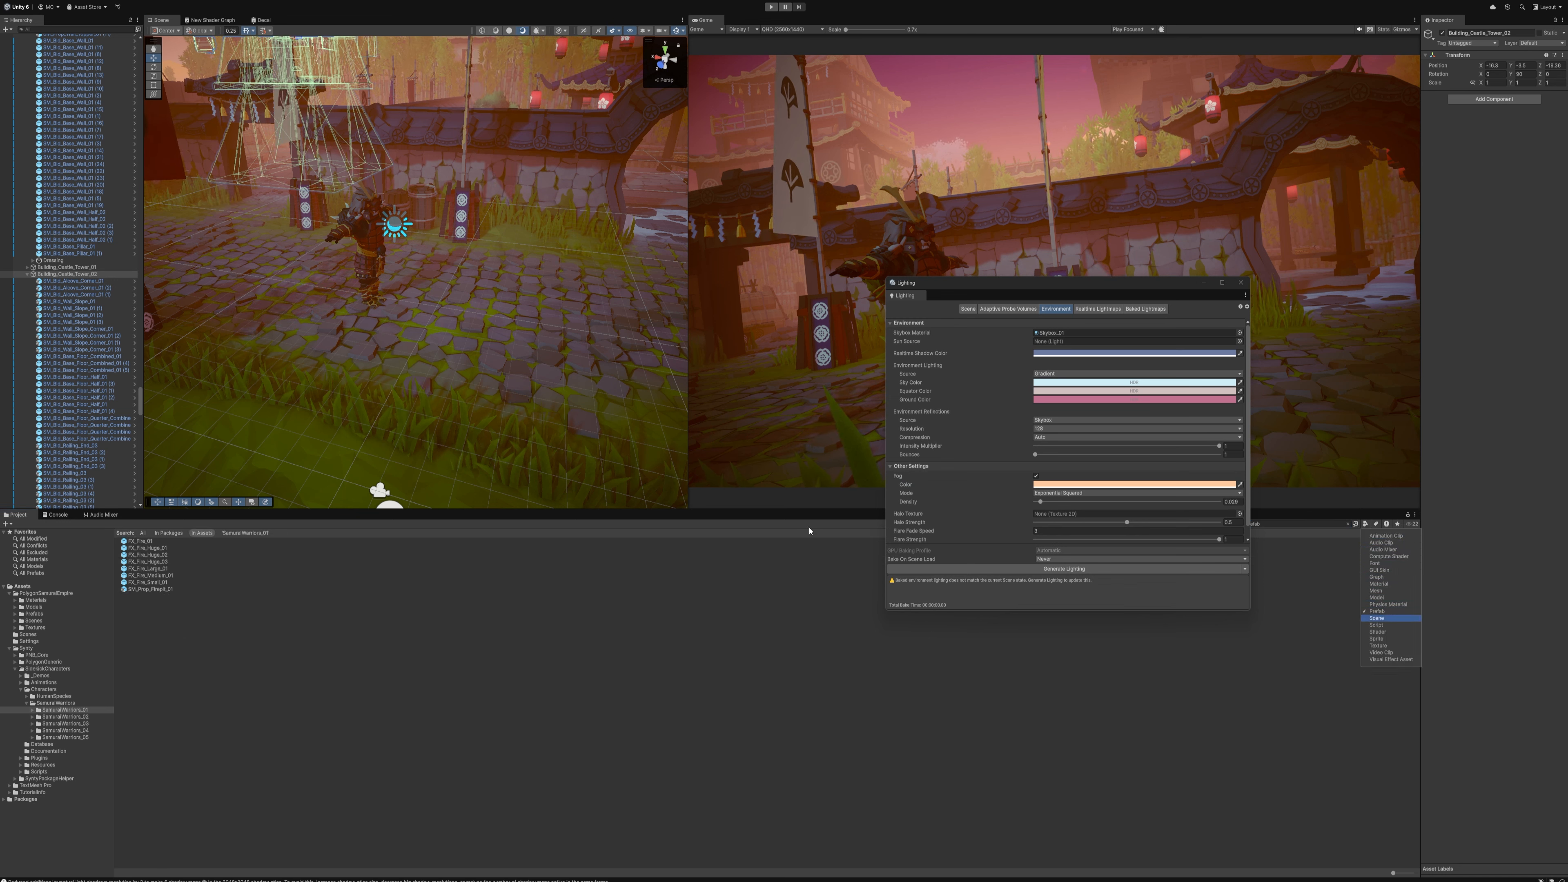
{"action": "left_click_drag", "start_coordinate": [1129, 286], "coordinate": [886, 286]}
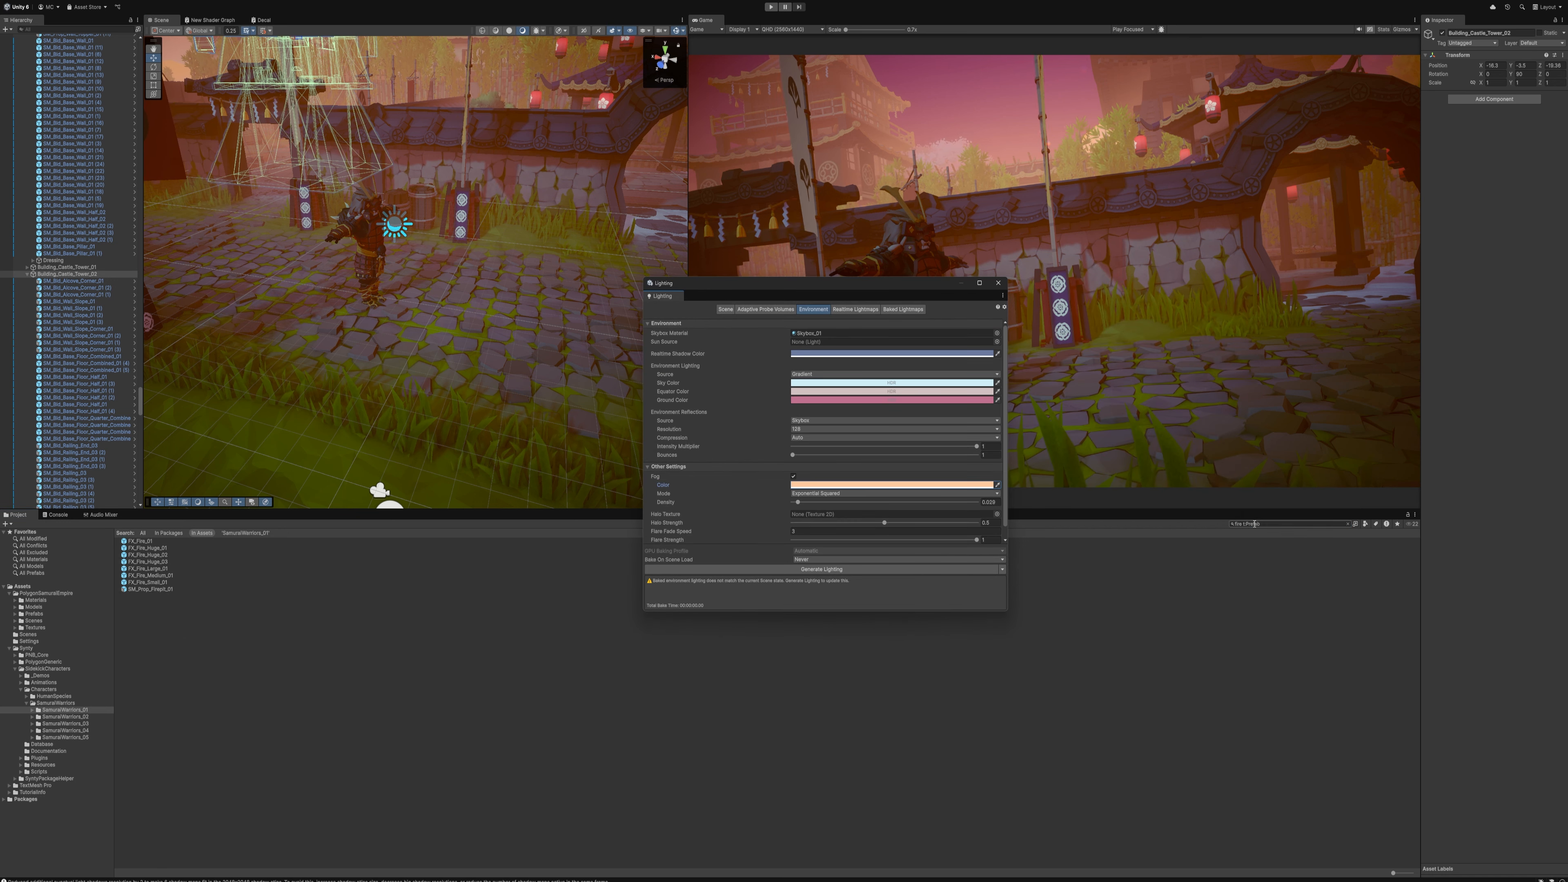
{"action": "left_click", "coordinate": [305, 661]}
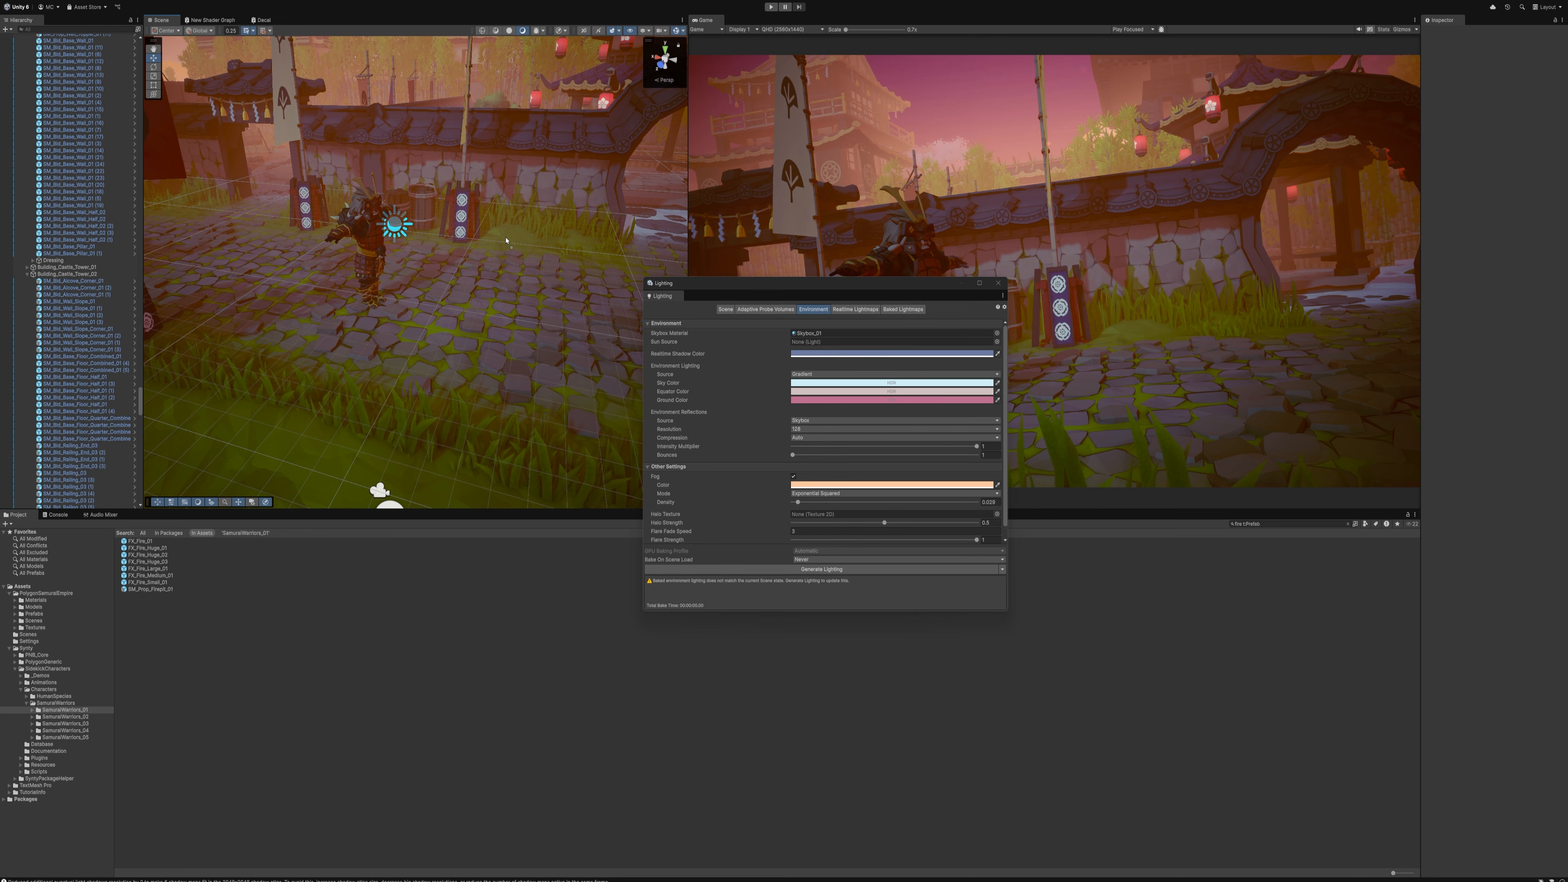
Place the FX_Fire_Huge_01 and FX_Fire_Huge_03 effects along the courtyard wall on either side of the samurai
{"action": "left_click_drag", "start_coordinate": [506, 241], "coordinate": [505, 240]}
{"action": "left_click_drag", "start_coordinate": [859, 285], "coordinate": [929, 473]}
{"action": "left_click_drag", "start_coordinate": [148, 561], "coordinate": [253, 215]}
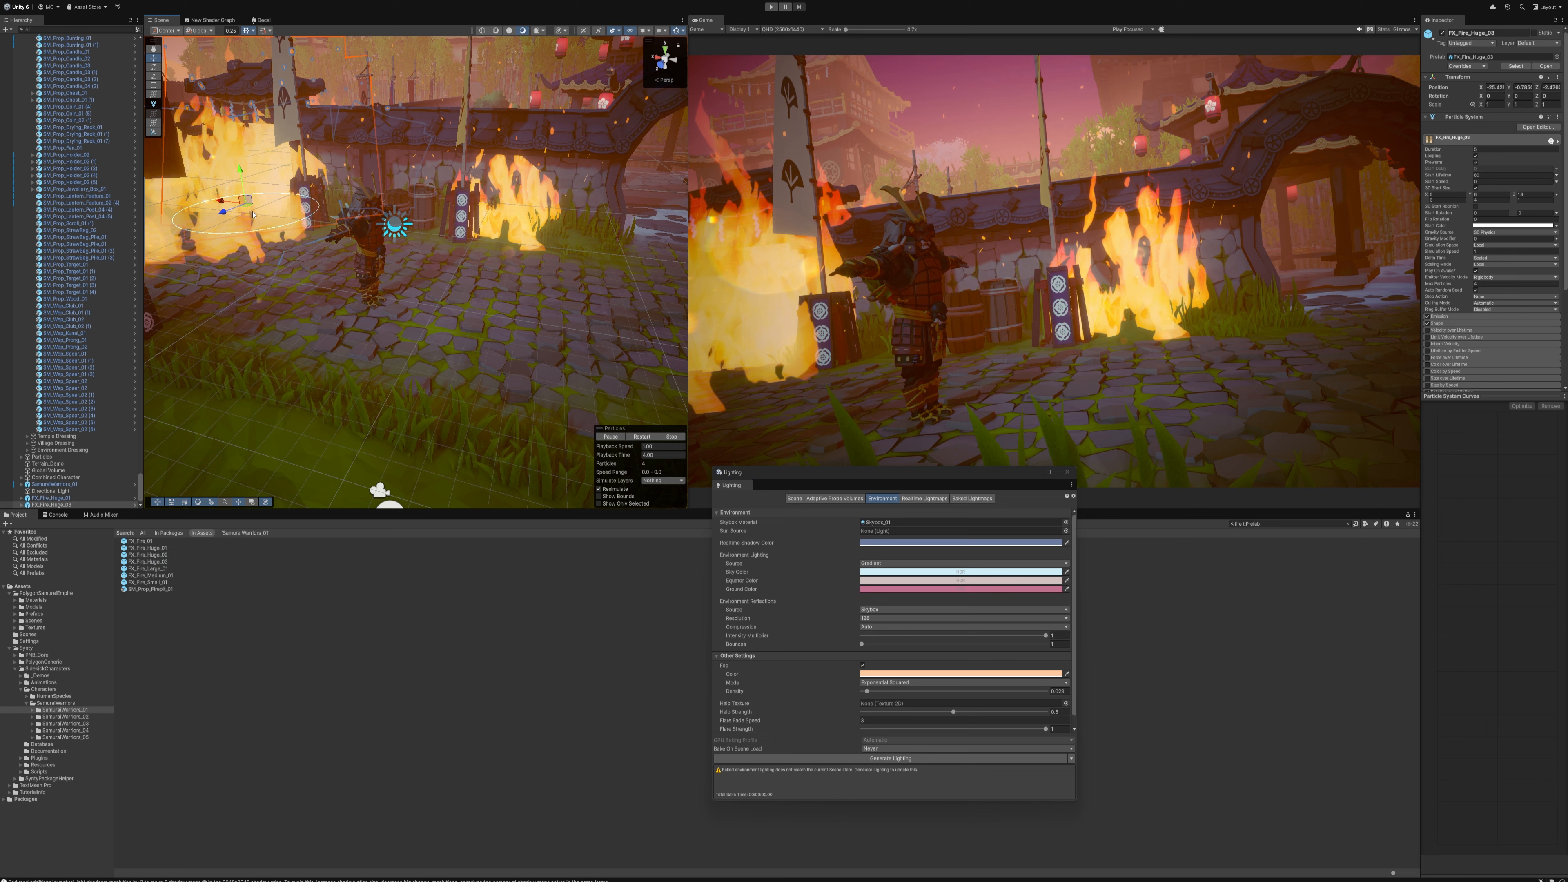
Try FX_Fire_01 on the ground near the arched gate, delete it, and place FX_Fire_Small_01 there instead
{"action": "right_click_drag", "start_coordinate": [253, 214], "coordinate": [474, 407]}
{"action": "key", "text": "s"}
{"action": "left_click_drag", "start_coordinate": [140, 541], "coordinate": [417, 226]}
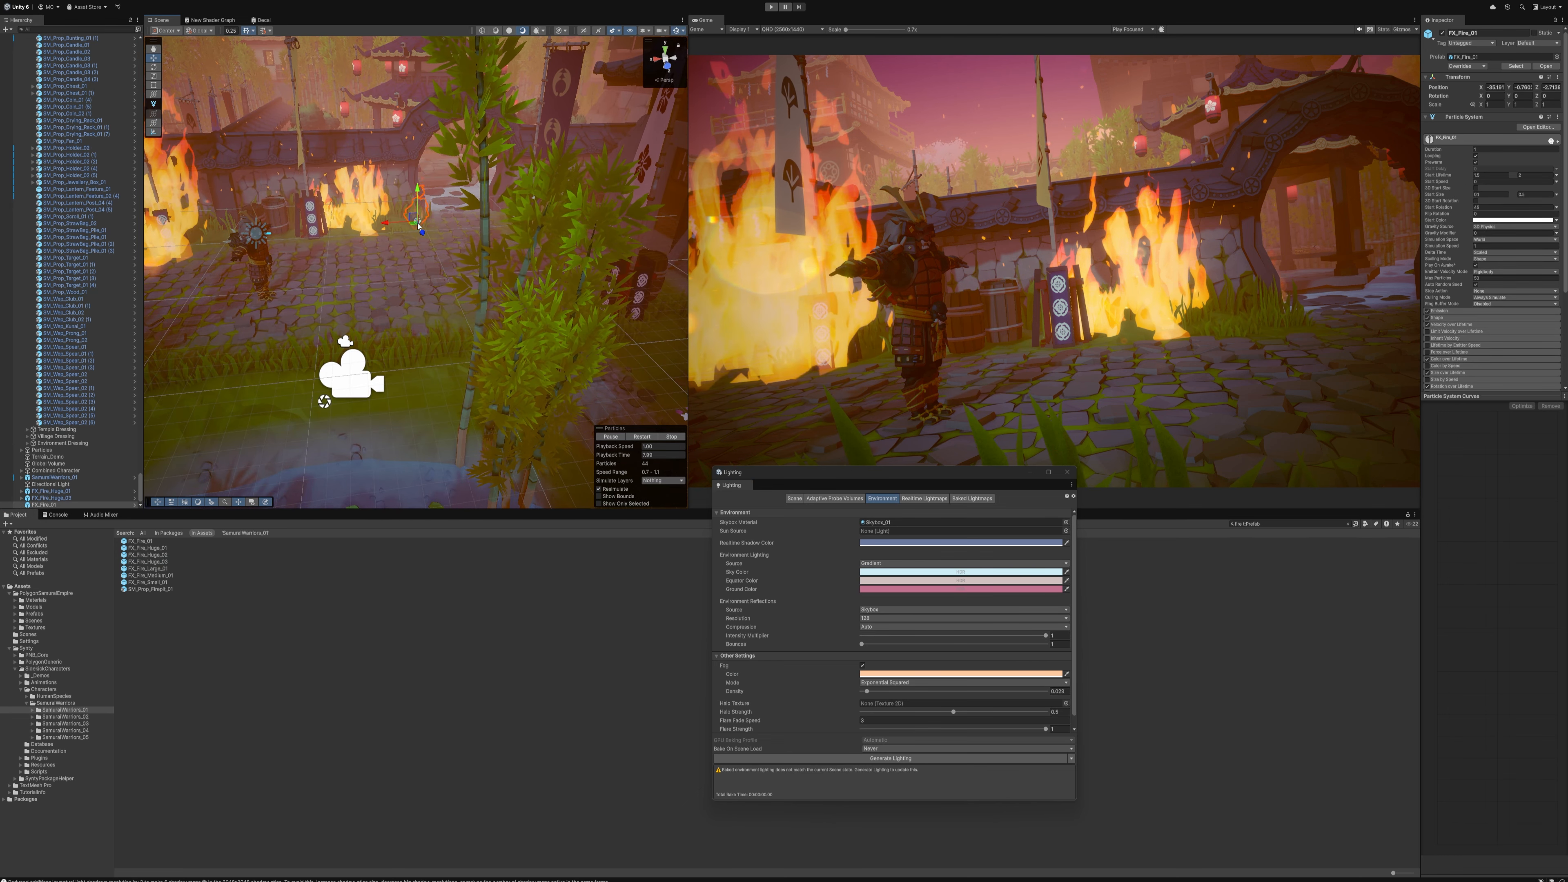
{"action": "key", "text": "Delete"}
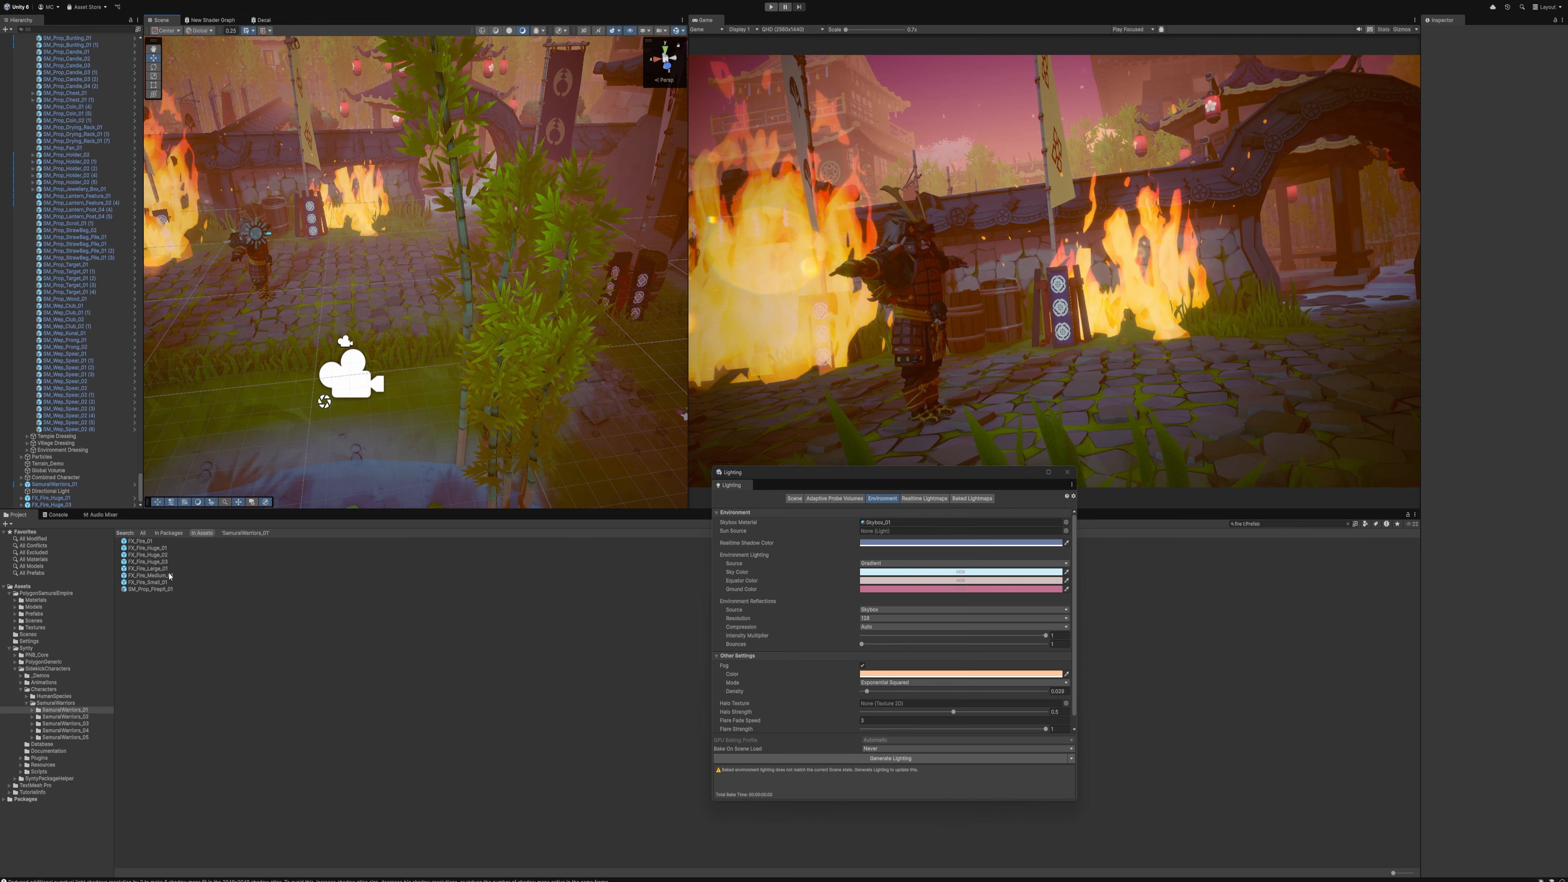
{"action": "left_click_drag", "start_coordinate": [170, 576], "coordinate": [430, 226]}
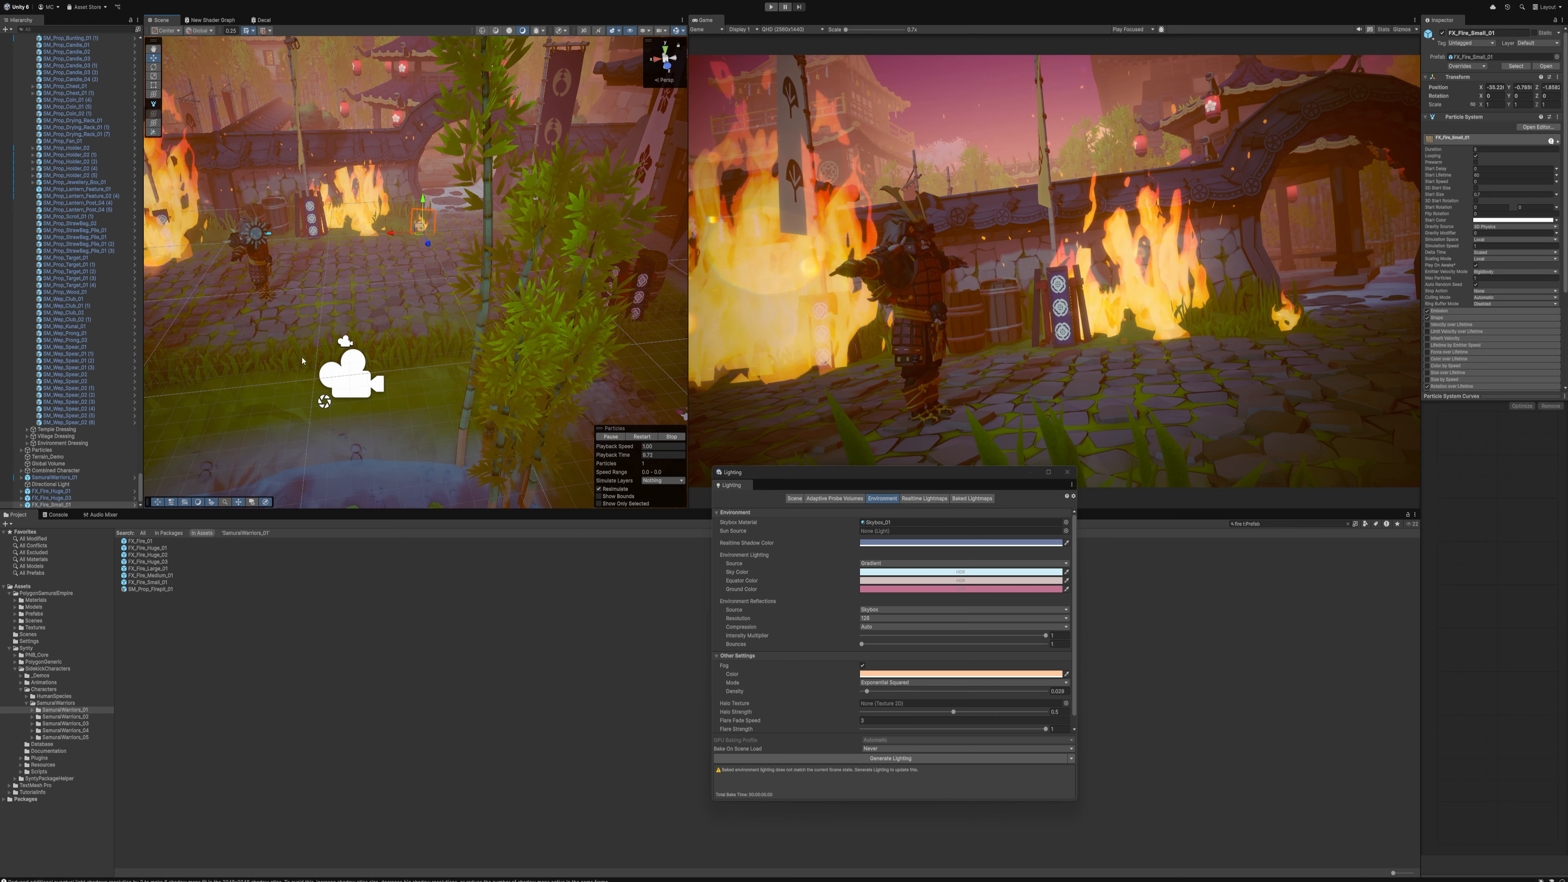
Duplicate the FX_Fire_Huge_03 effect twice and place the copies behind the courtyard wall and on the background buildings
{"action": "right_click_drag", "start_coordinate": [397, 291], "coordinate": [349, 236]}
{"action": "key", "text": "w"}
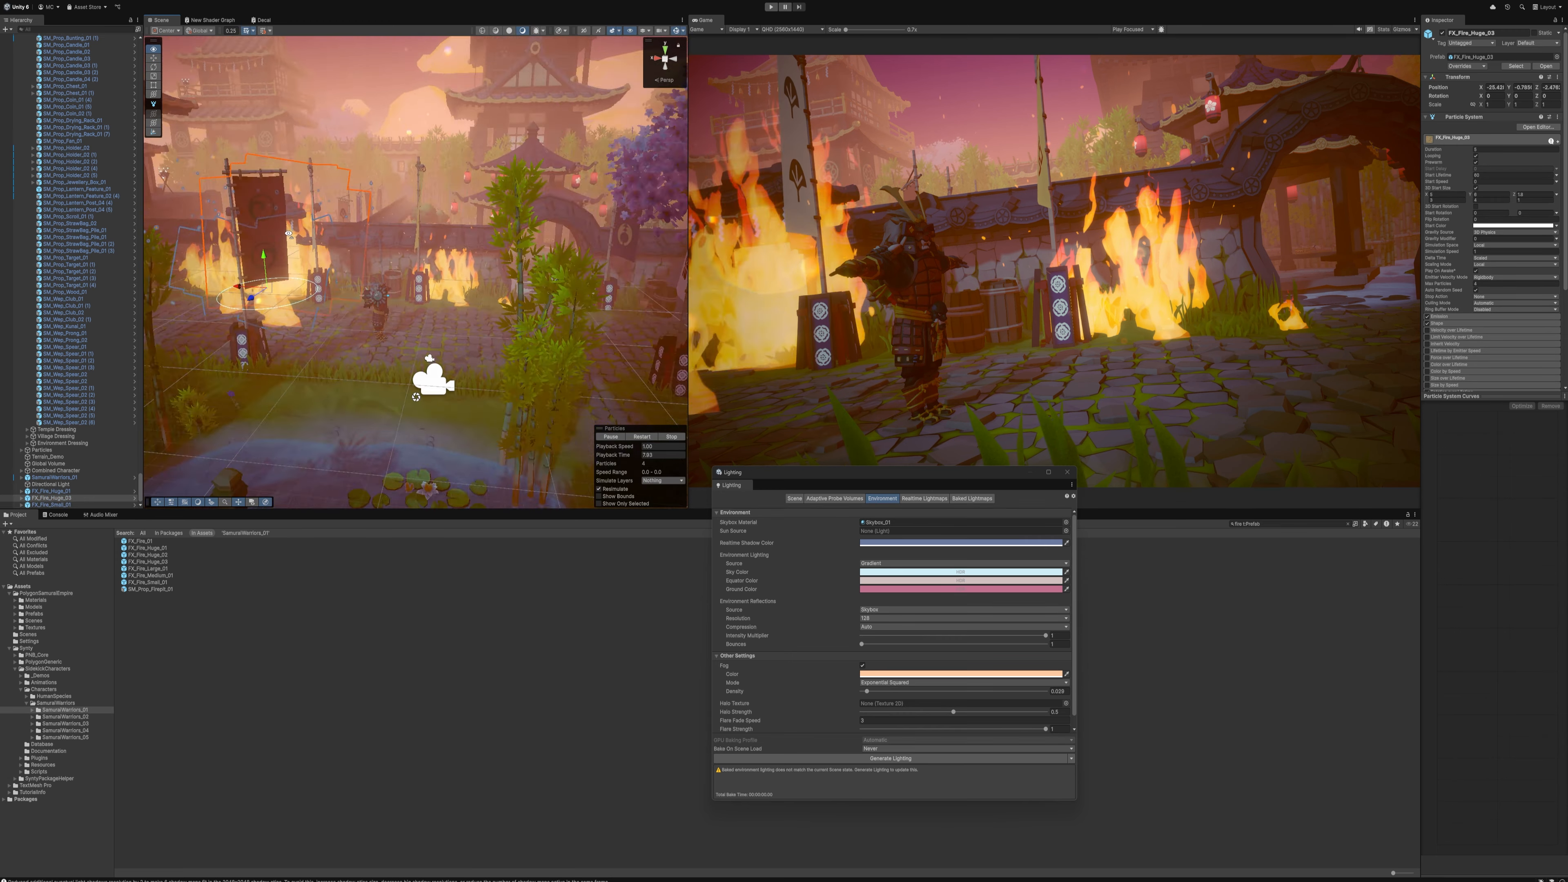
{"action": "key", "text": "w"}
{"action": "right_click_drag", "start_coordinate": [370, 272], "coordinate": [355, 314]}
{"action": "left_click_drag", "start_coordinate": [308, 344], "coordinate": [338, 201]}
{"action": "key", "text": "ctrl+d"}
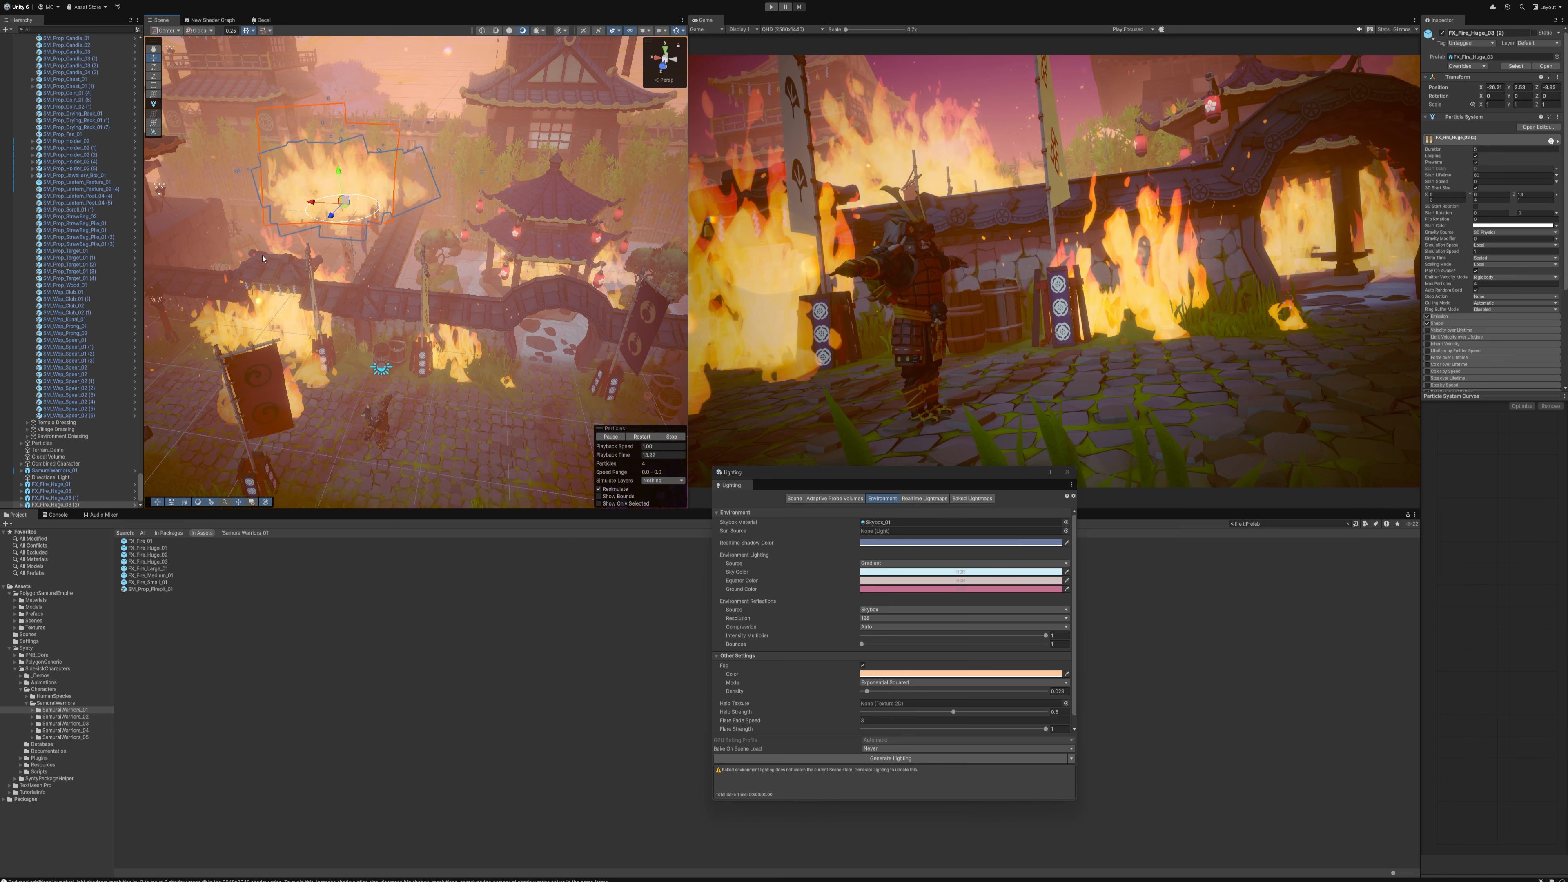
Create a point light and place it beside the huge fire on the samurai's left-hand side of the shot
{"action": "left_click", "coordinate": [62, 0]}
{"action": "mouse_move", "coordinate": [93, 61]}
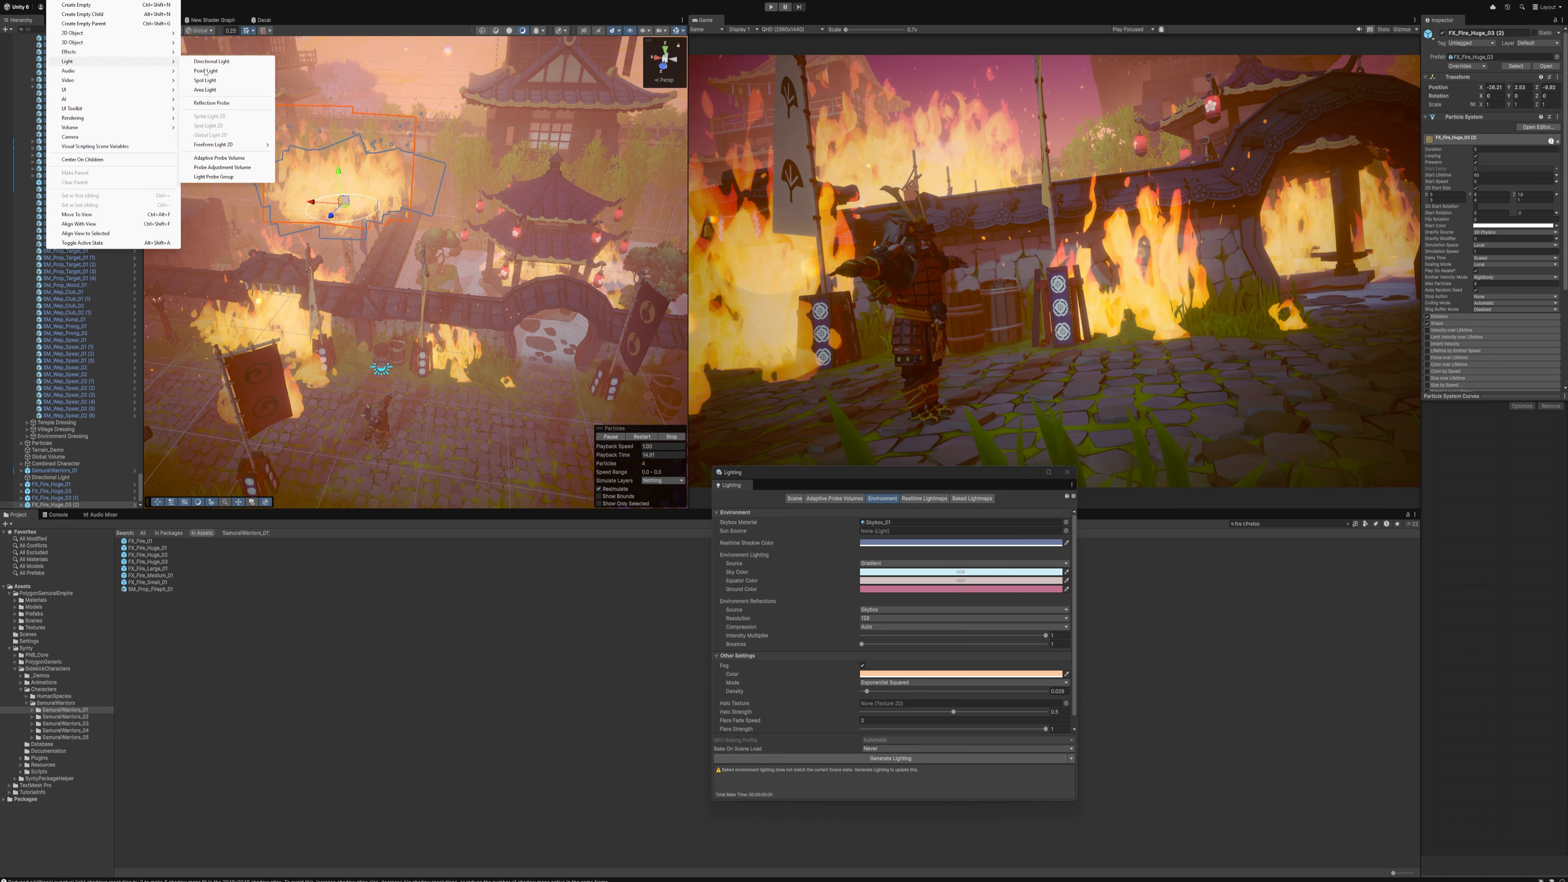
{"action": "left_click", "coordinate": [222, 71]}
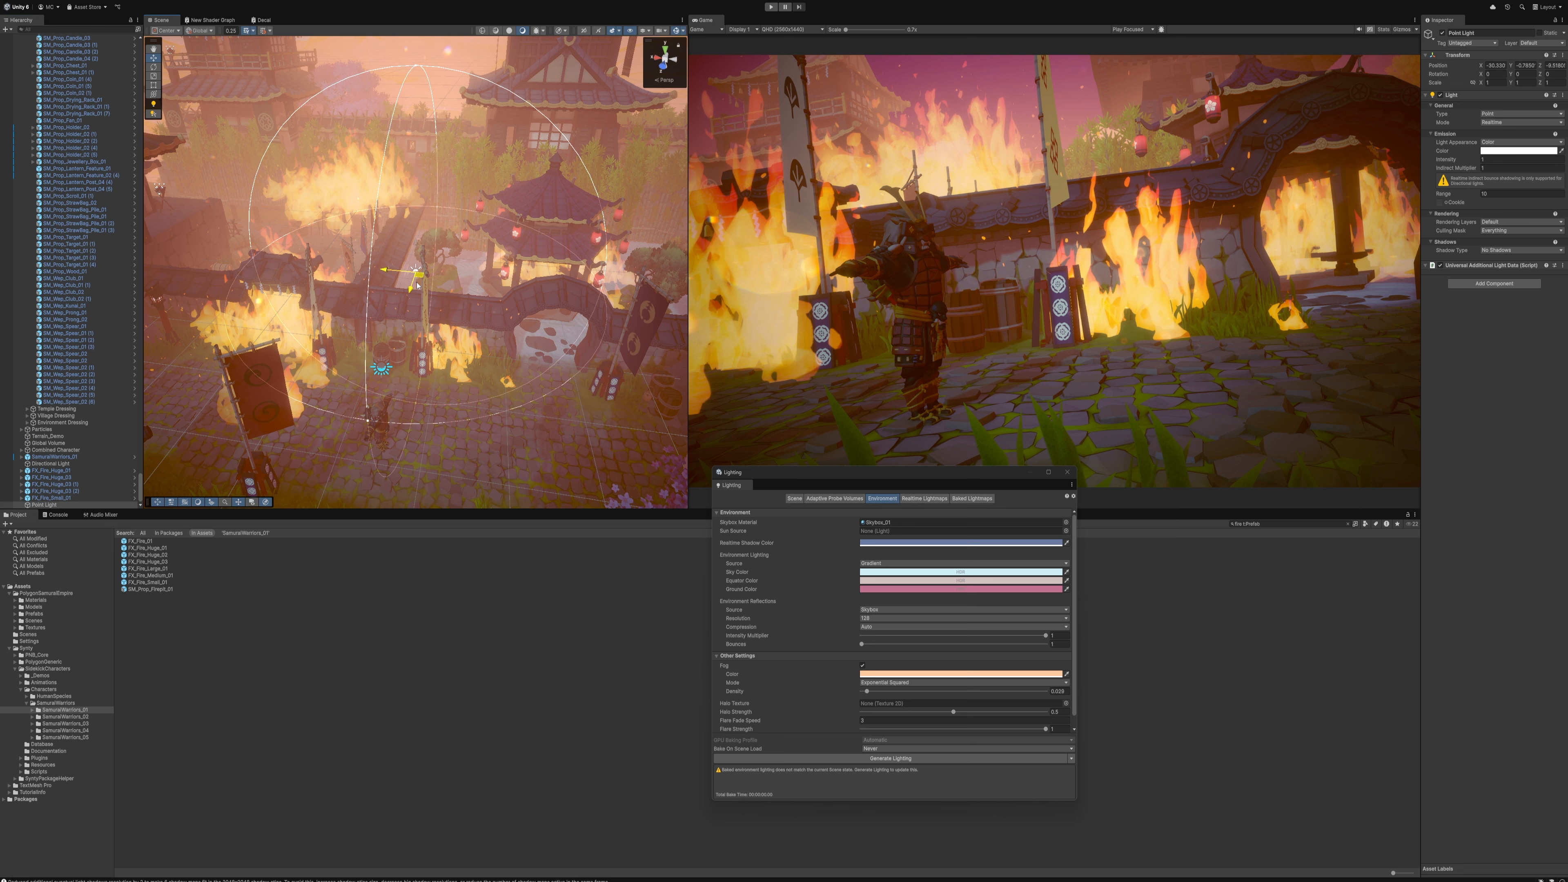
{"action": "left_click_drag", "start_coordinate": [329, 405], "coordinate": [307, 386]}
Change the point light's colour from white to a saturated fire orange
{"action": "left_click", "coordinate": [1506, 151]}
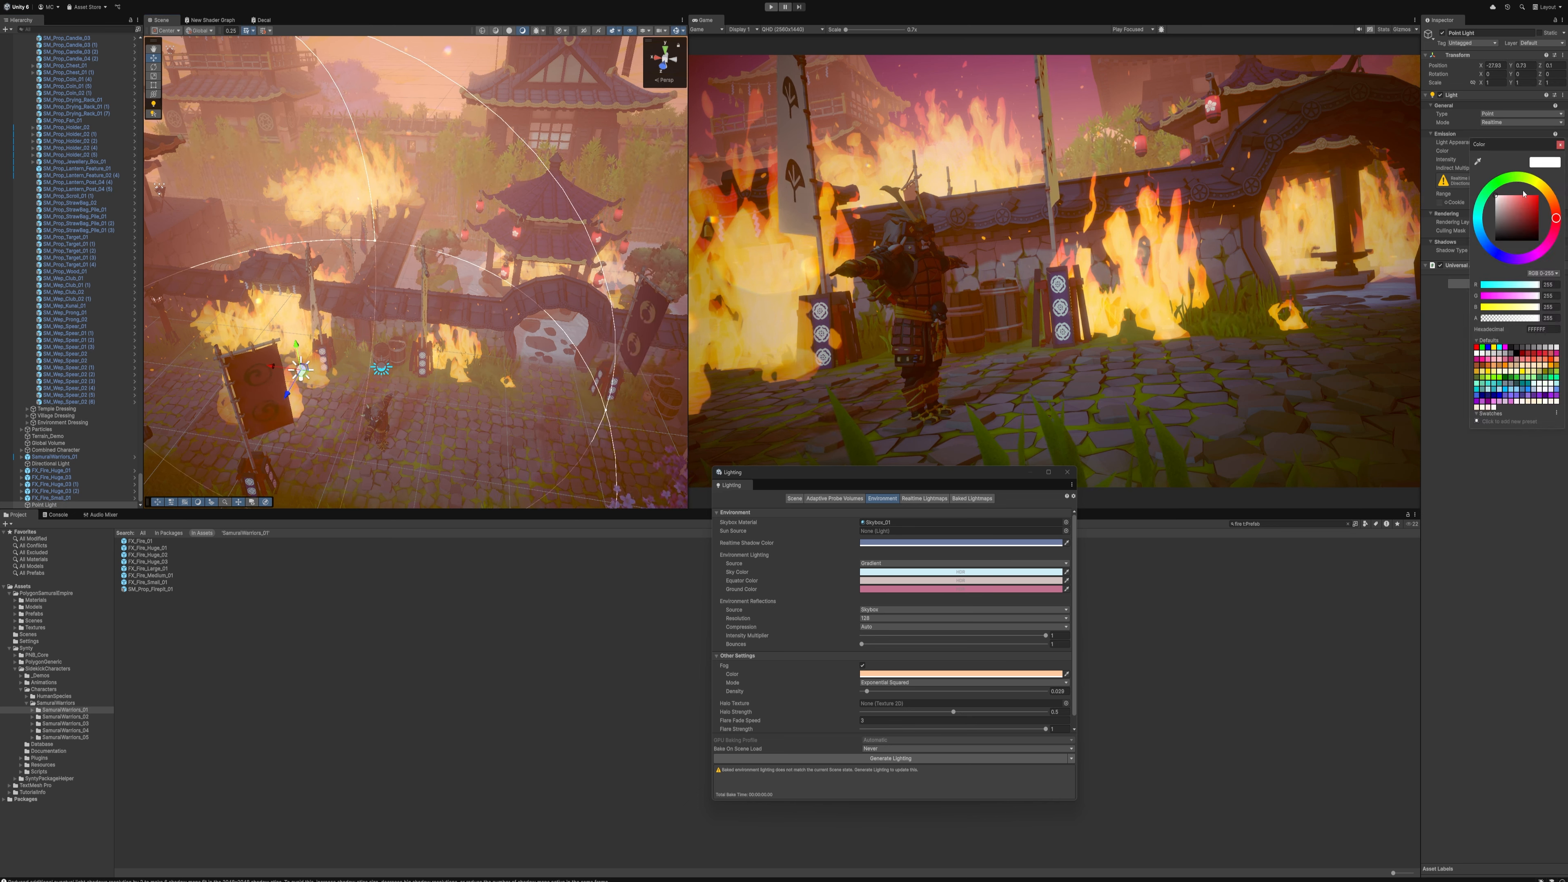
{"action": "left_click_drag", "start_coordinate": [1552, 207], "coordinate": [1550, 195]}
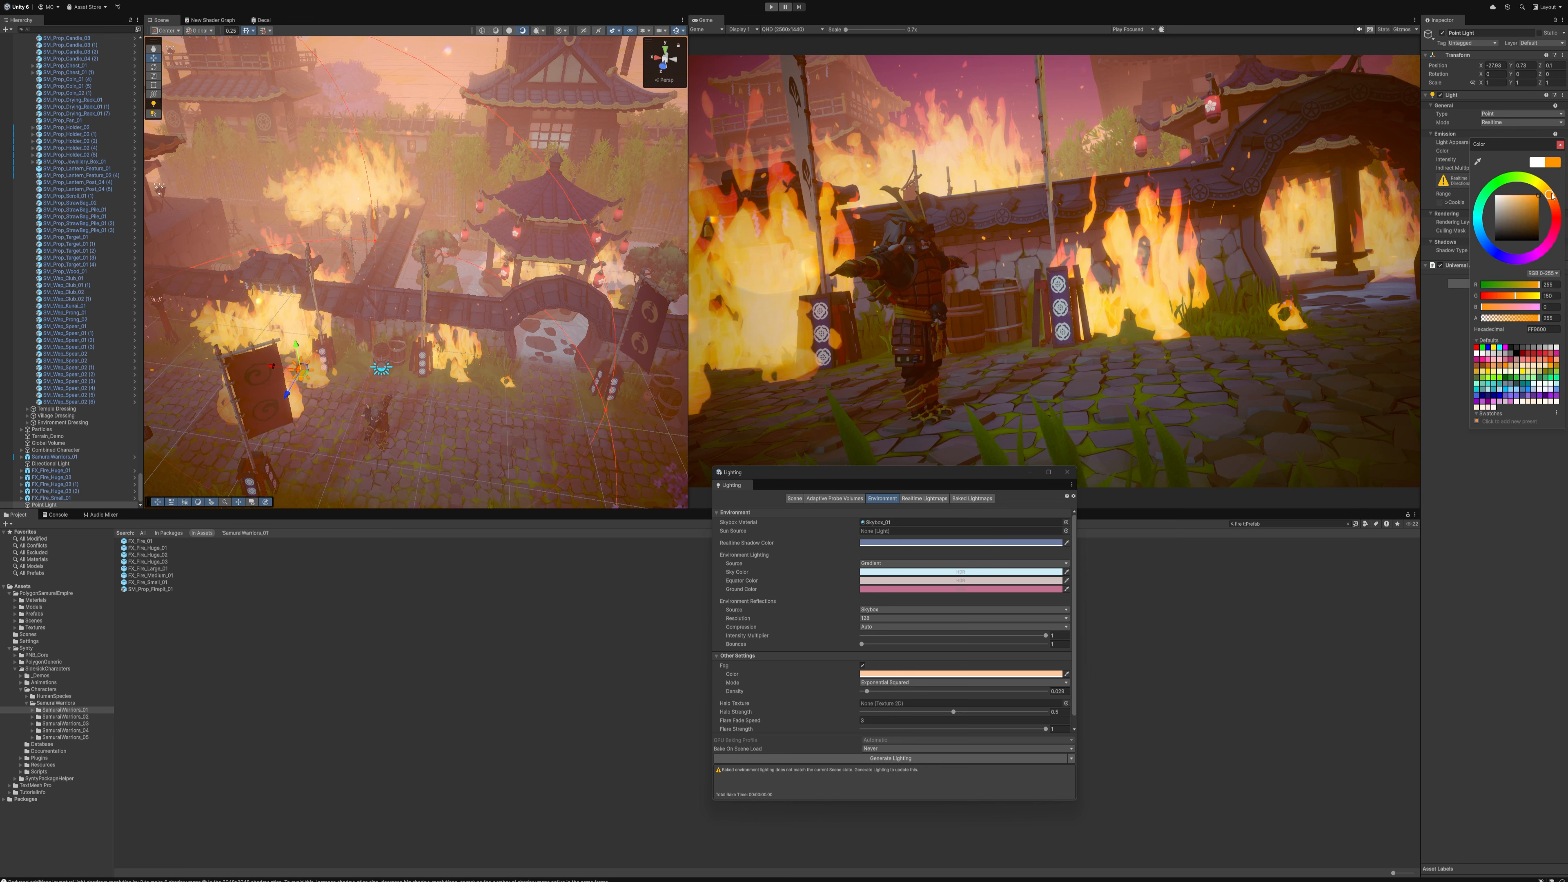
{"action": "left_click", "coordinate": [1490, 135]}
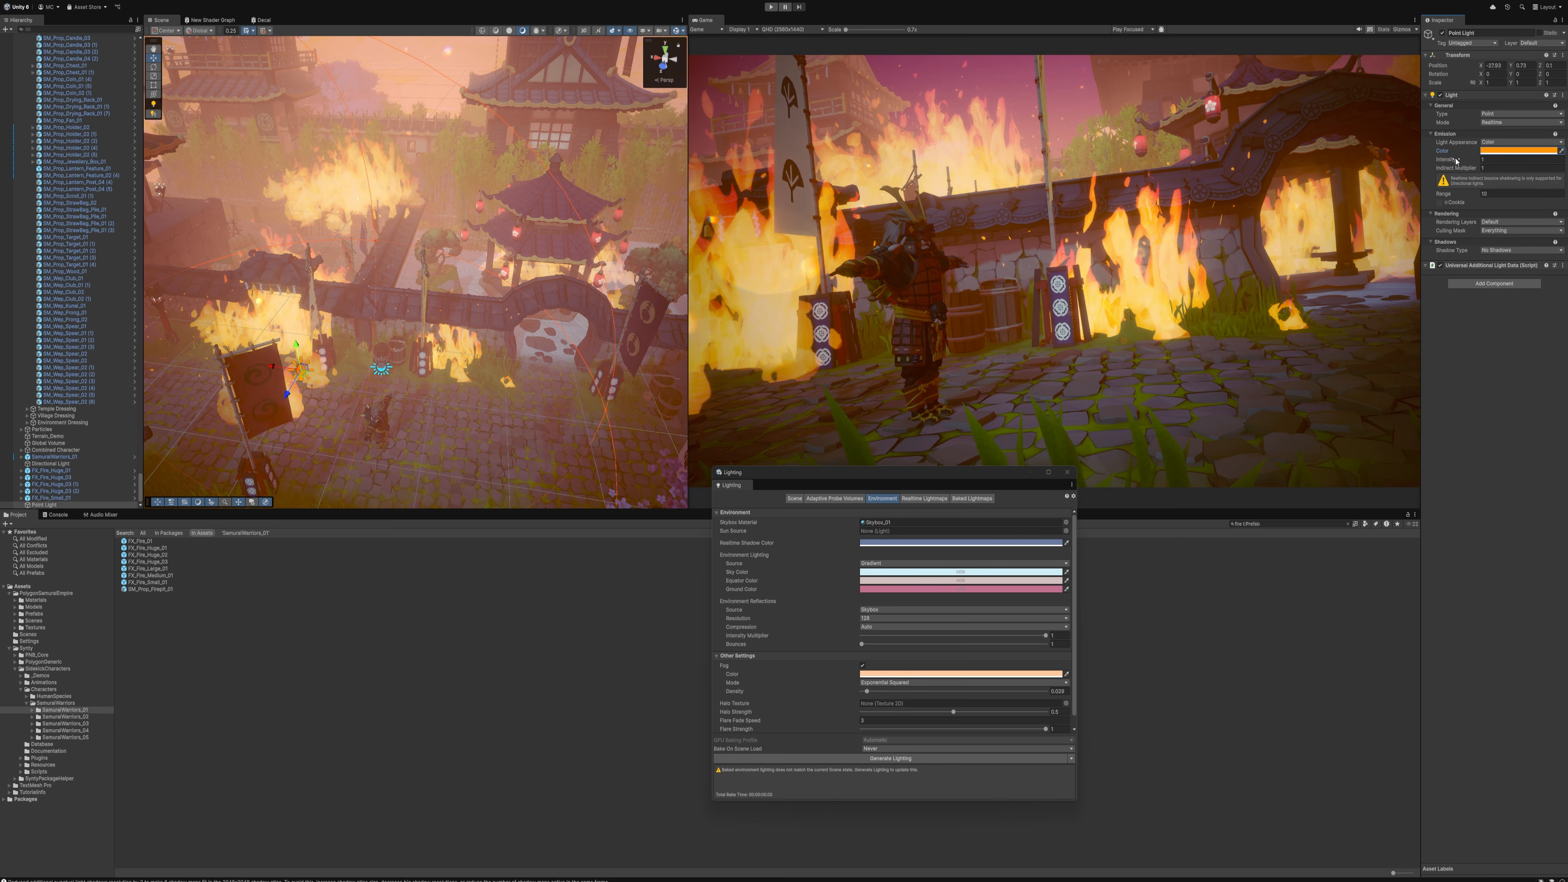
Give the point light soft shadows, with a slightly shorter range and a much higher intensity
{"action": "left_click_drag", "start_coordinate": [1456, 161], "coordinate": [1551, 170]}
{"action": "left_click", "coordinate": [1506, 250]}
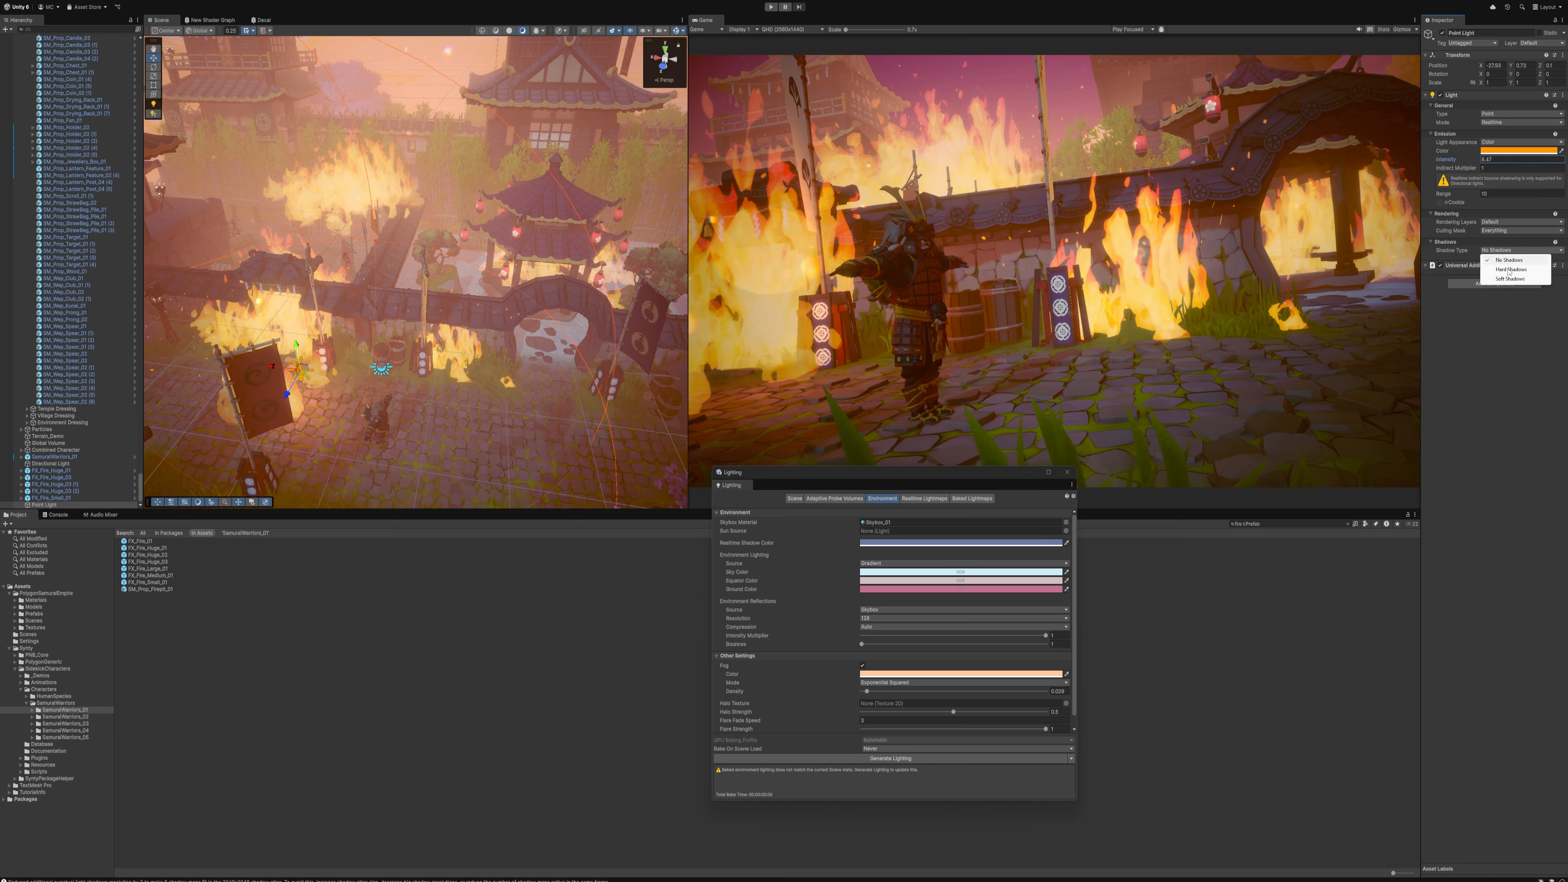
{"action": "left_click", "coordinate": [1503, 272]}
{"action": "left_click_drag", "start_coordinate": [1460, 196], "coordinate": [1378, 187]}
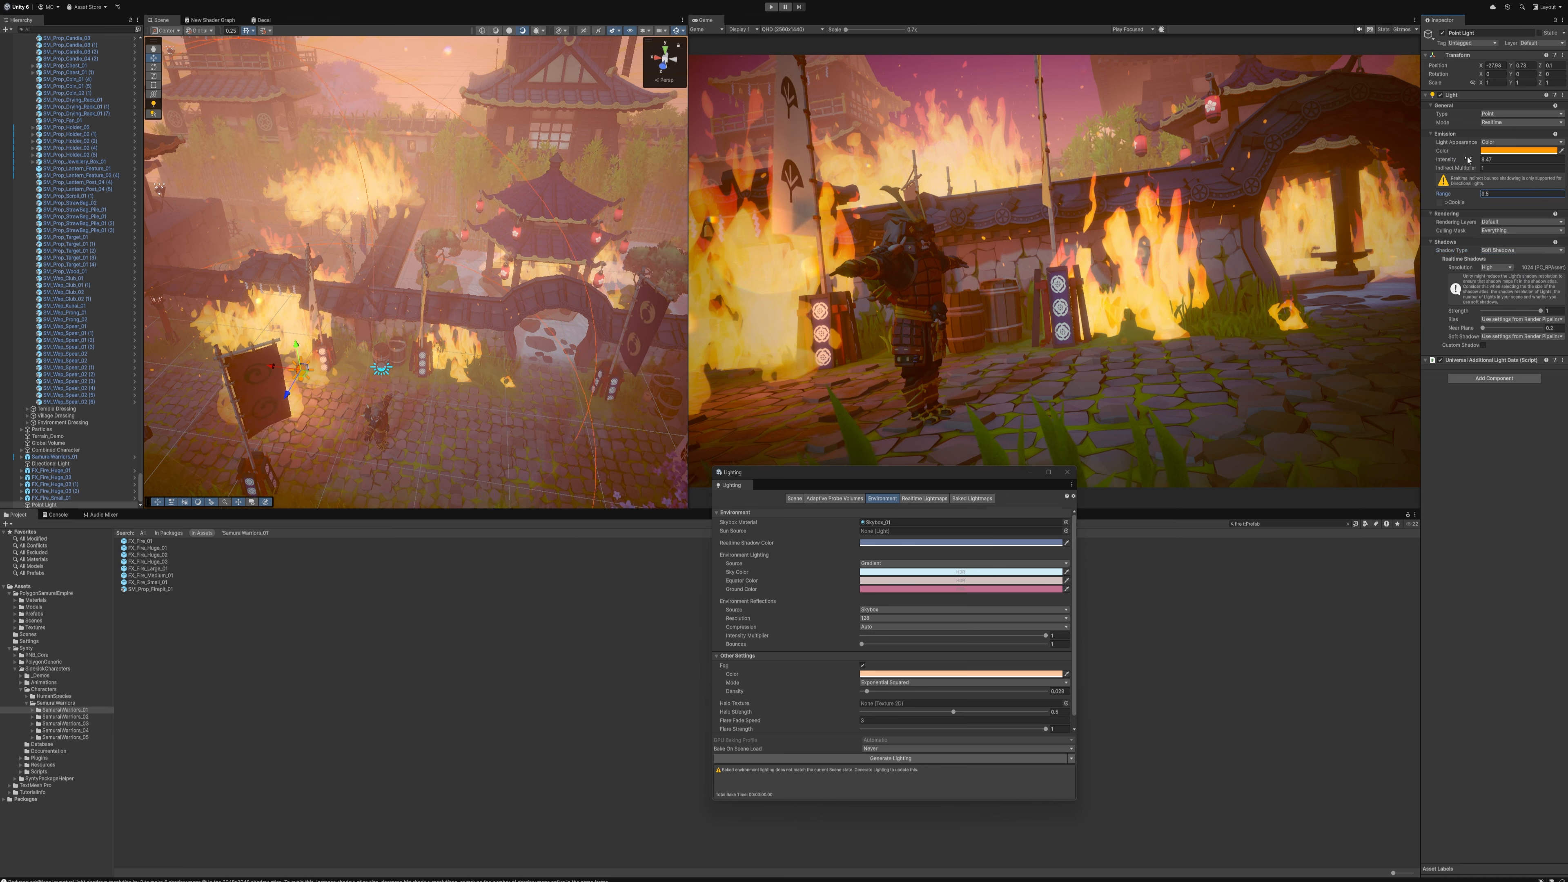
{"action": "left_click_drag", "start_coordinate": [1467, 159], "coordinate": [51, 166]}
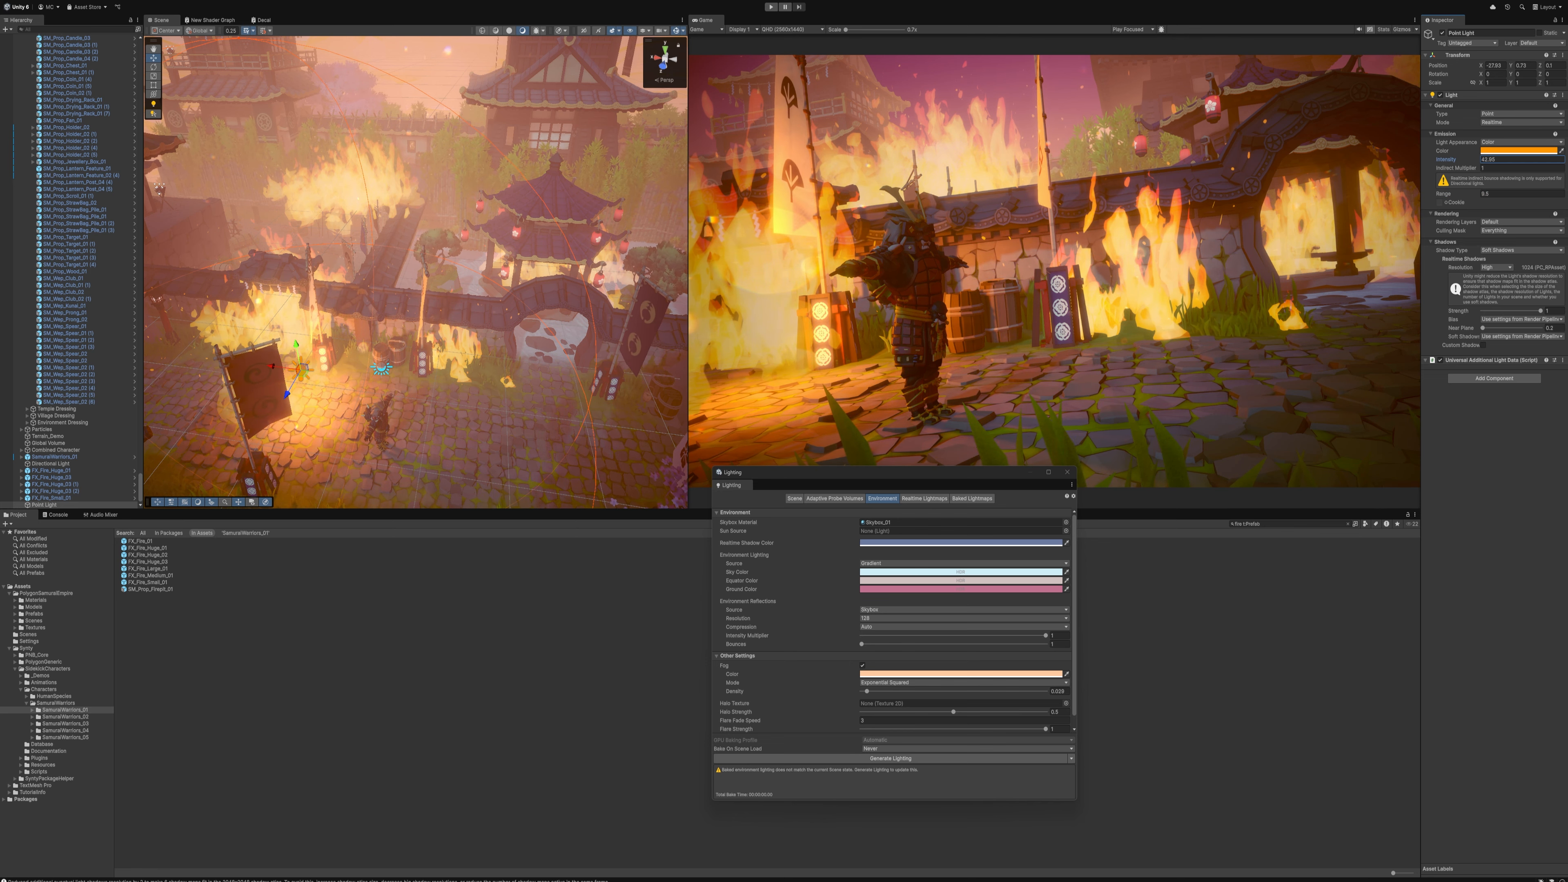
Duplicate the orange point light and move the copy over to the fire by the arched gate
{"action": "key", "text": "w"}
{"action": "right_click_drag", "start_coordinate": [370, 272], "coordinate": [374, 312]}
{"action": "key", "text": "ctrl+d"}
{"action": "left_click_drag", "start_coordinate": [245, 308], "coordinate": [551, 274]}
Duplicate the point light again for the fire against the courtyard wall and raise this copy's intensity strongly
{"action": "key", "text": "ctrl+d"}
{"action": "left_click_drag", "start_coordinate": [1475, 159], "coordinate": [935, 183]}
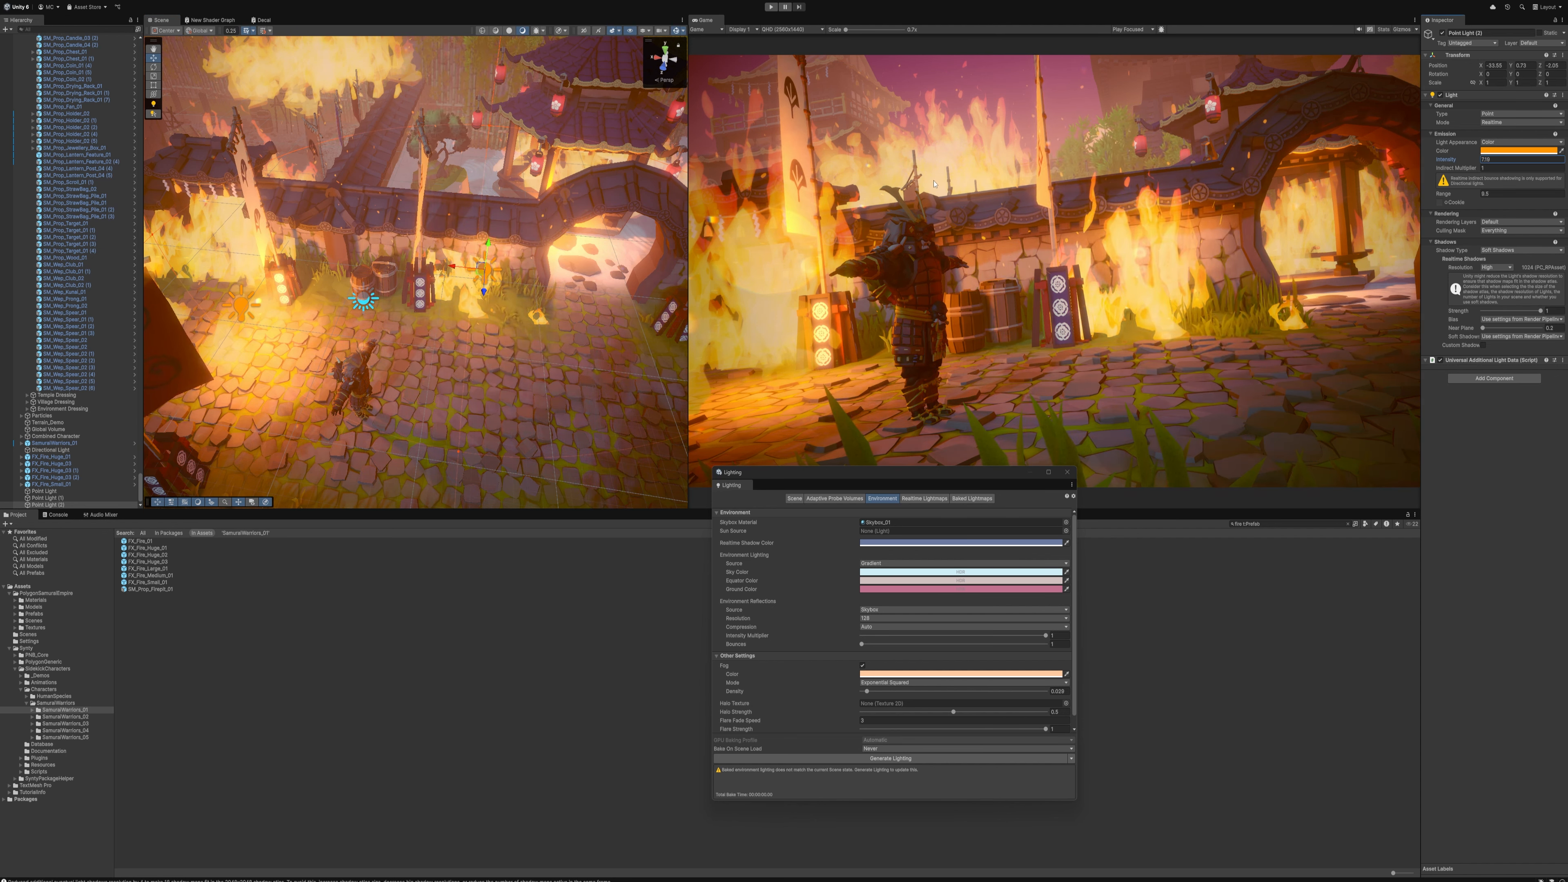
{"action": "left_click_drag", "start_coordinate": [568, 193], "coordinate": [582, 168], "text": "alt"}
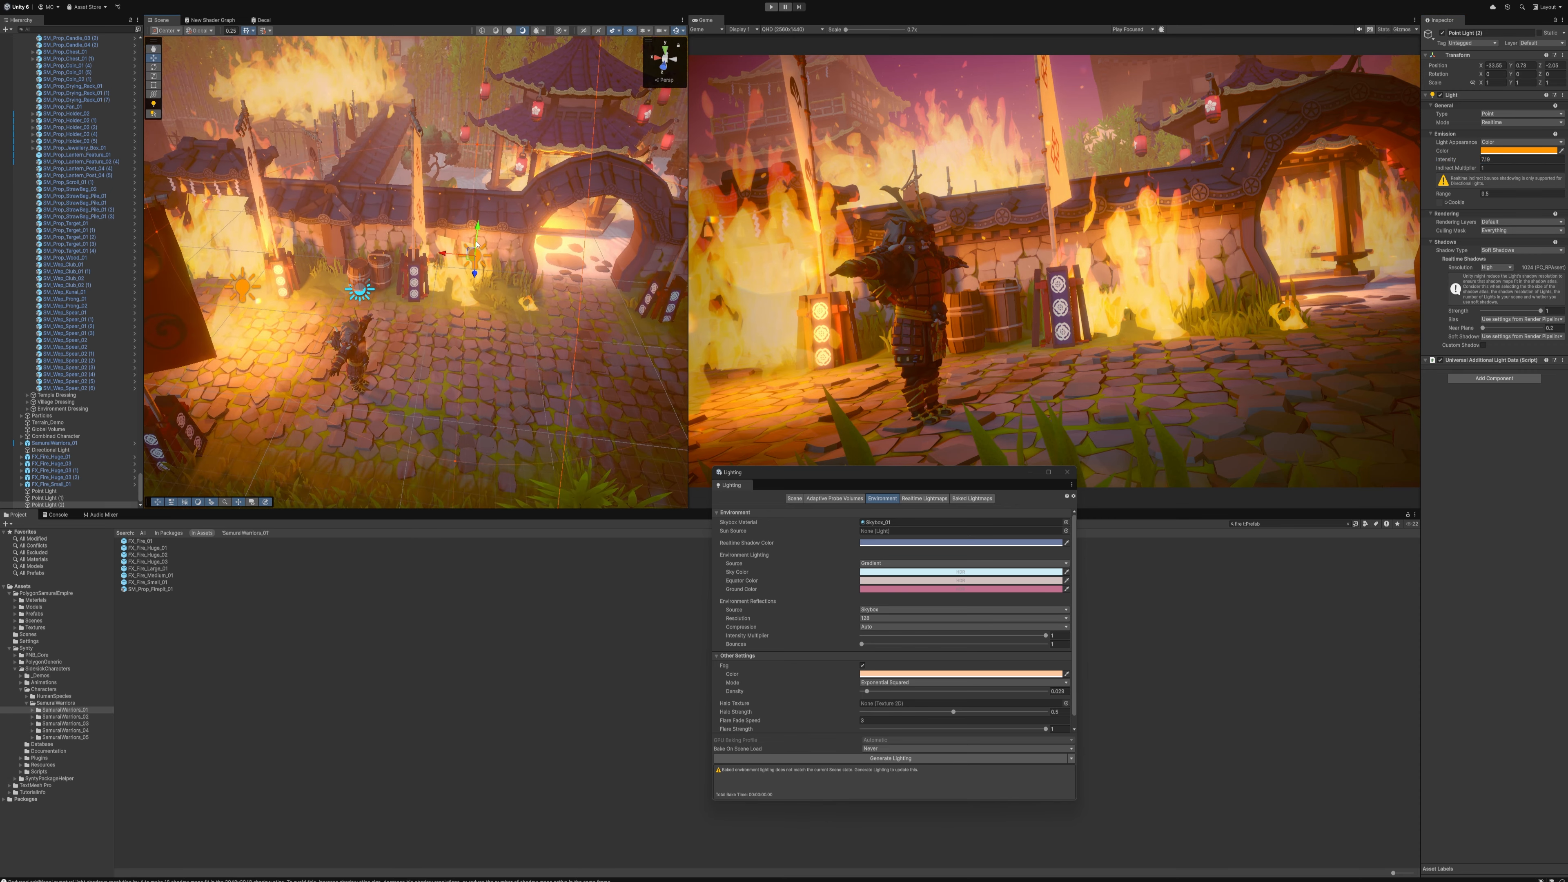
Lower the point light at the courtyard wall fire slightly so it sits closer to the ground
{"action": "left_click_drag", "start_coordinate": [468, 254], "coordinate": [469, 262]}
{"action": "left_click_drag", "start_coordinate": [412, 254], "coordinate": [432, 293], "text": "alt"}
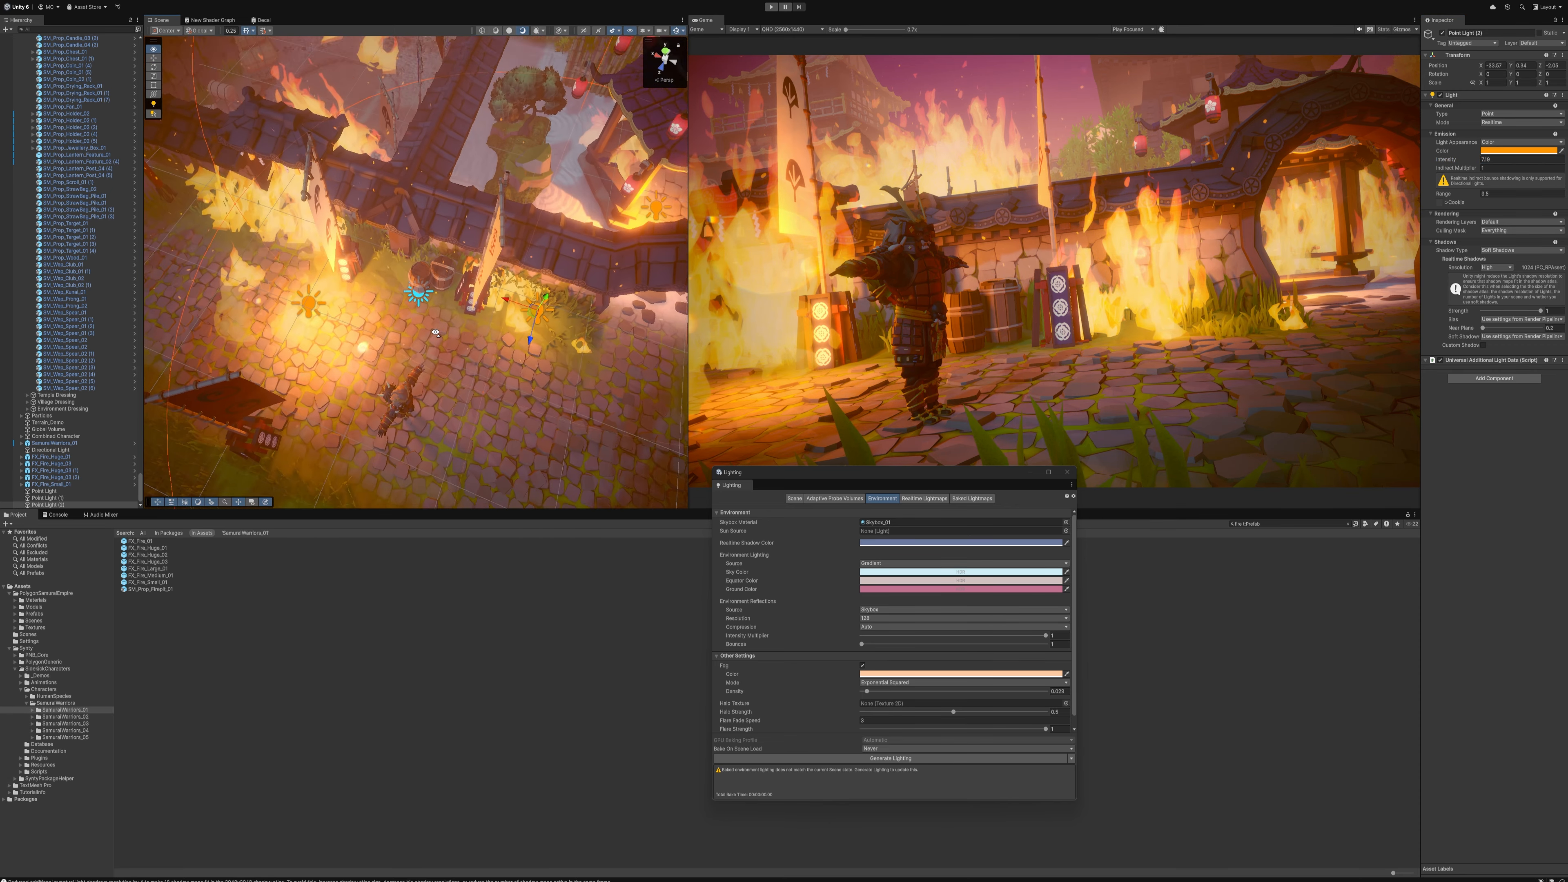
{"action": "key", "text": "w"}
{"action": "right_click_drag", "start_coordinate": [432, 293], "coordinate": [441, 211]}
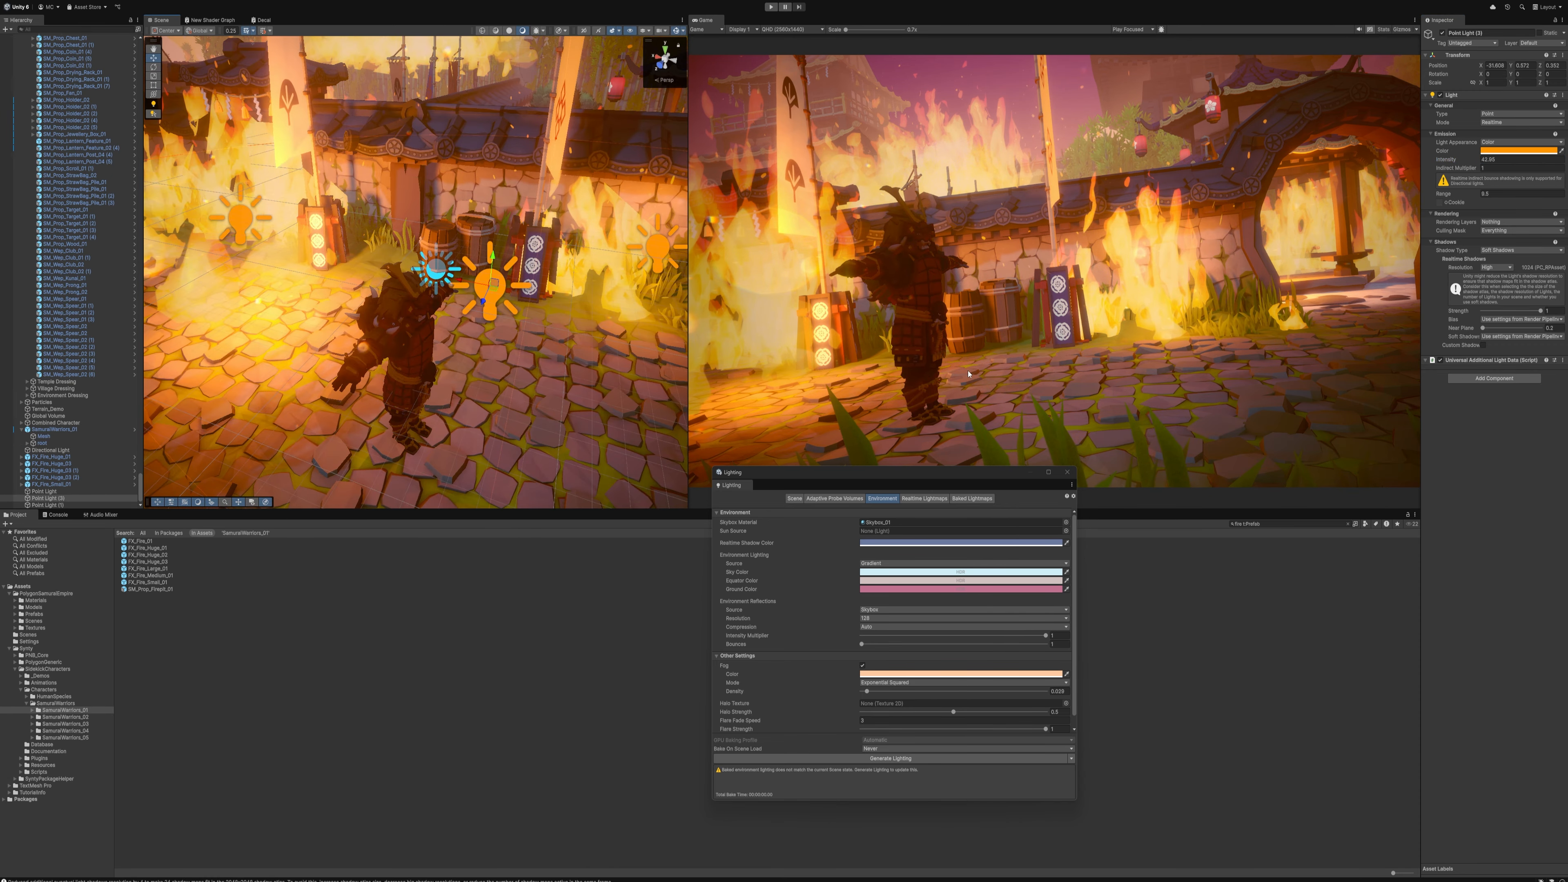
Duplicate an orange point light and place the copy behind the samurai near the barrels, using the Default rendering layer
{"action": "left_click", "coordinate": [980, 481]}
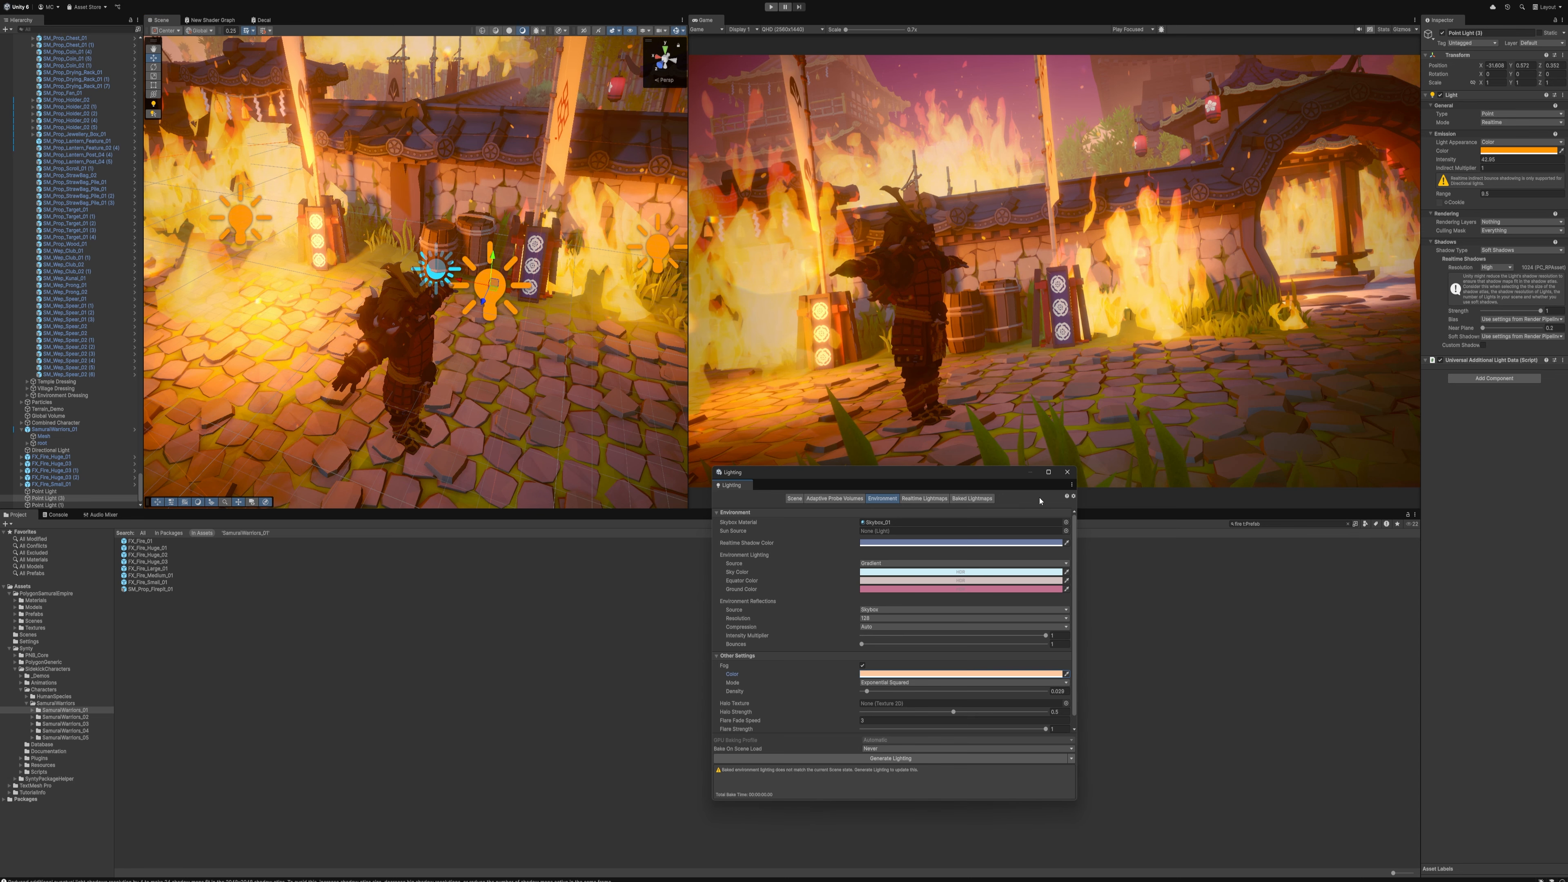
{"action": "left_click_drag", "start_coordinate": [994, 475], "coordinate": [1071, 530]}
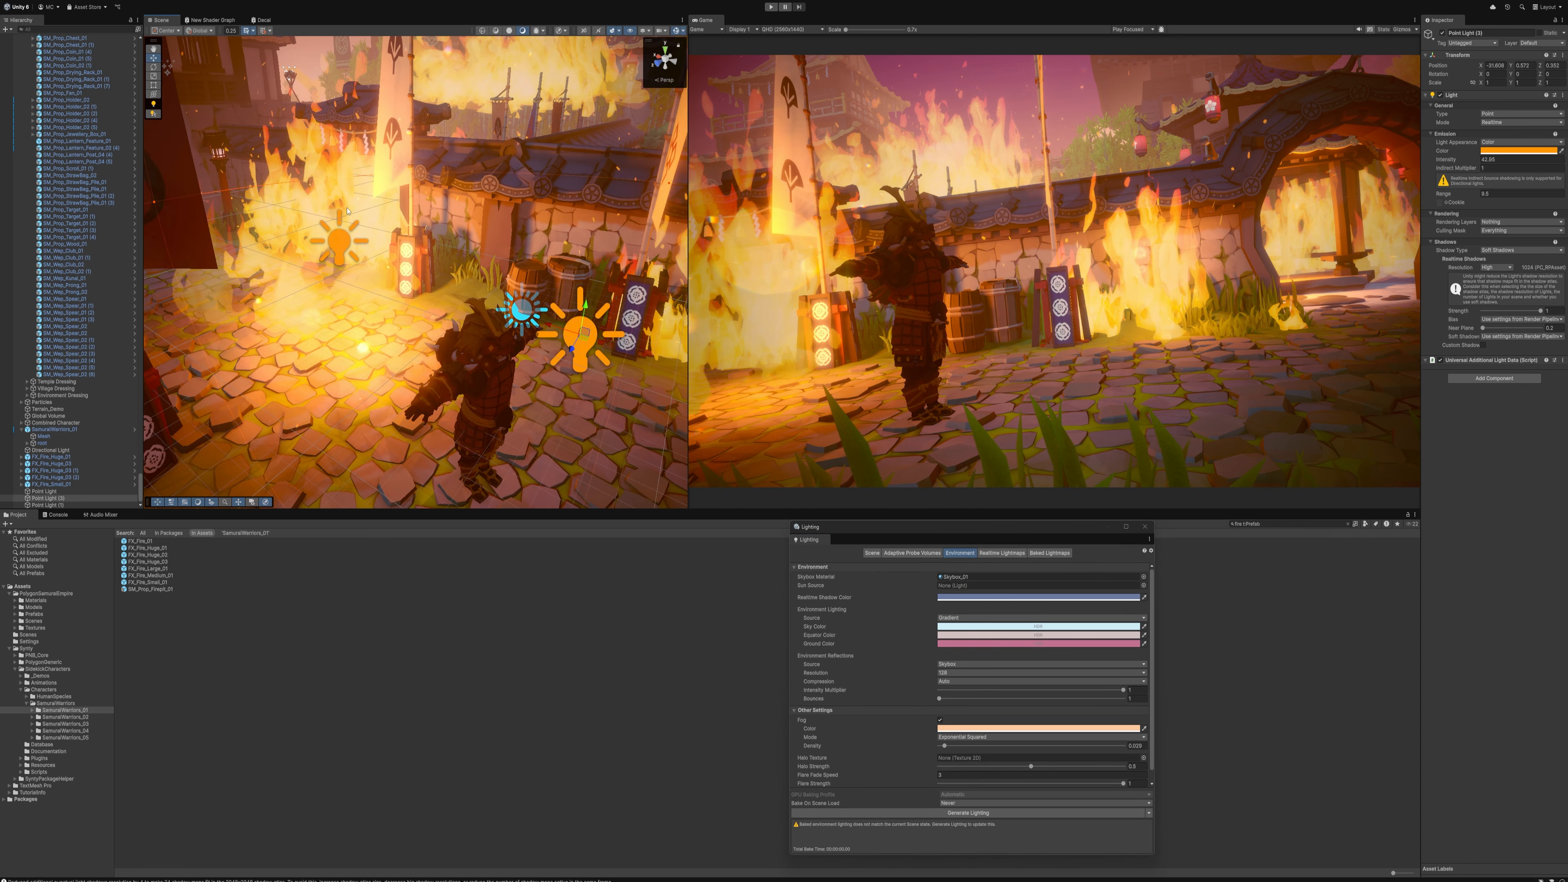
{"action": "key", "text": "ctrl+d"}
{"action": "left_click_drag", "start_coordinate": [343, 245], "coordinate": [603, 355]}
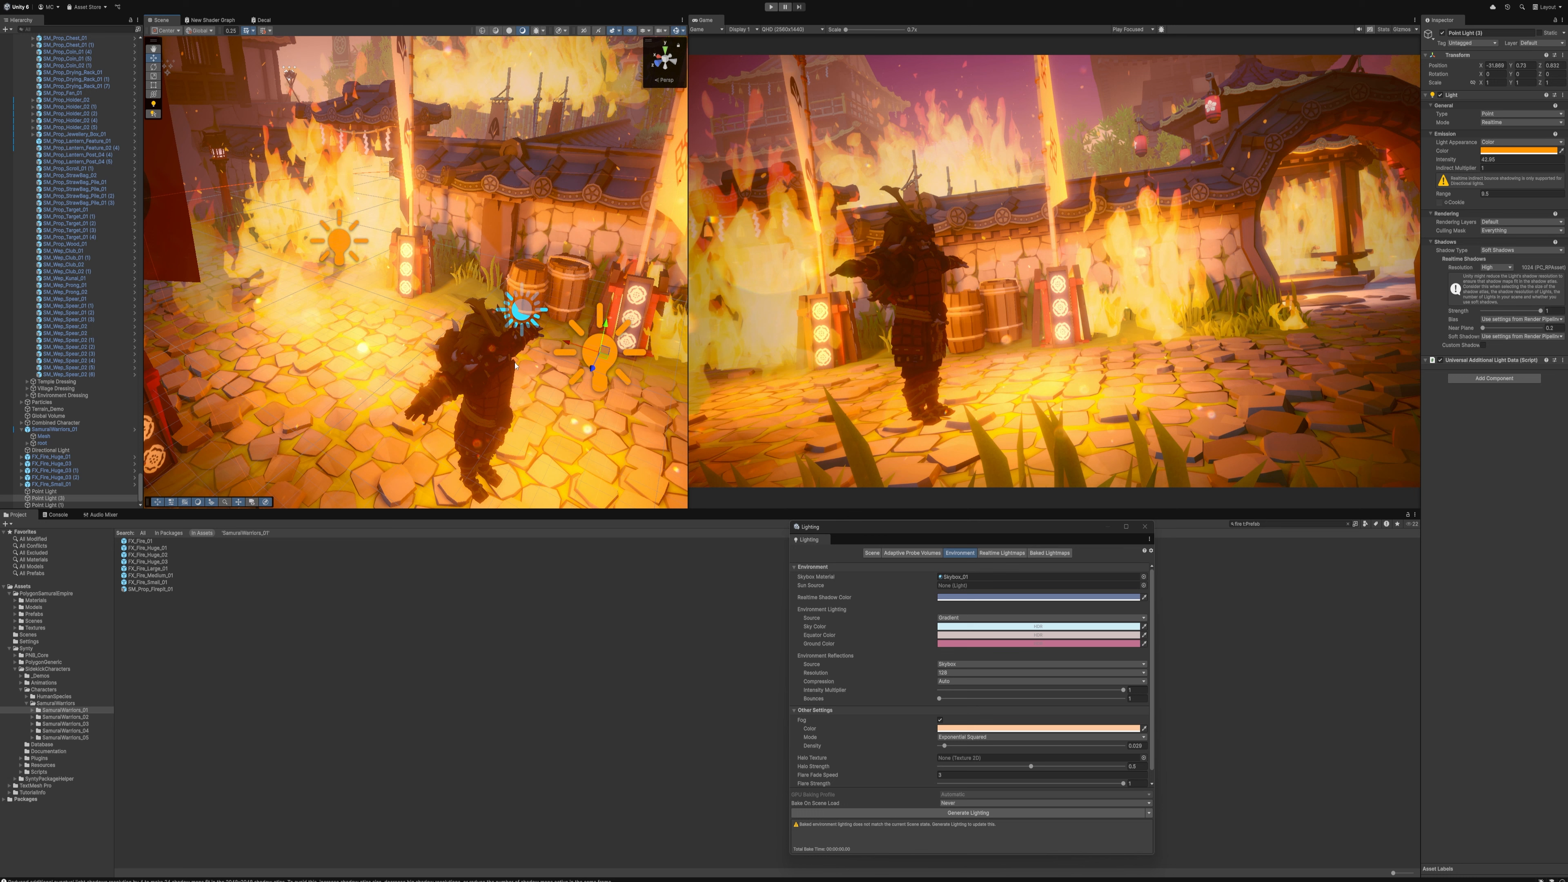
Check which rendering layers the samurai's mesh is assigned to
{"action": "left_click", "coordinate": [485, 371]}
{"action": "left_click", "coordinate": [44, 436]}
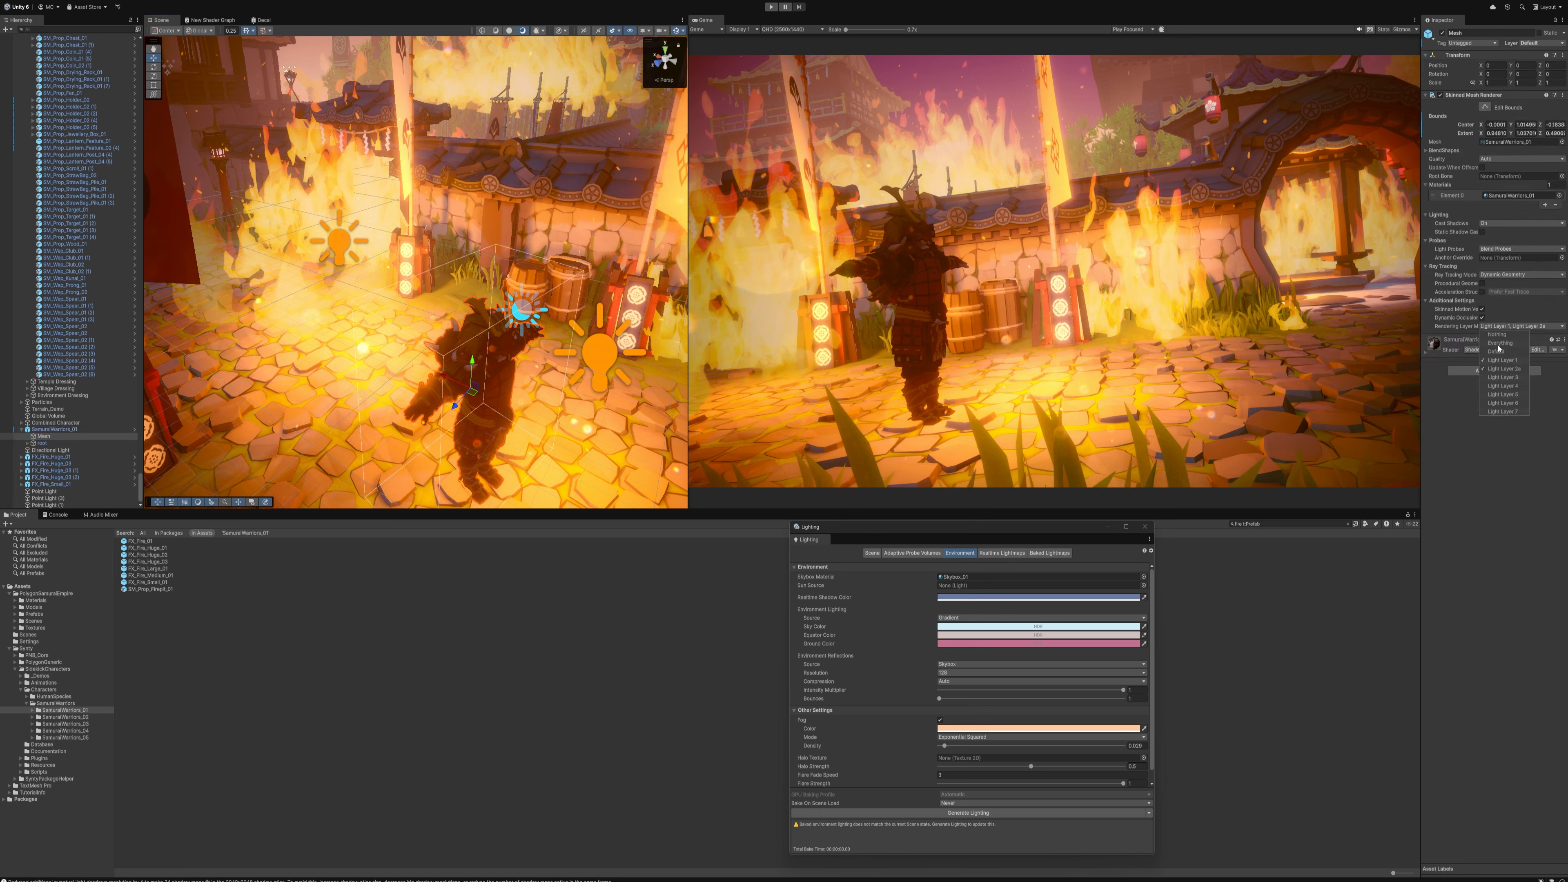
{"action": "left_click", "coordinate": [1512, 325]}
{"action": "right_click_drag", "start_coordinate": [493, 321], "coordinate": [534, 265]}
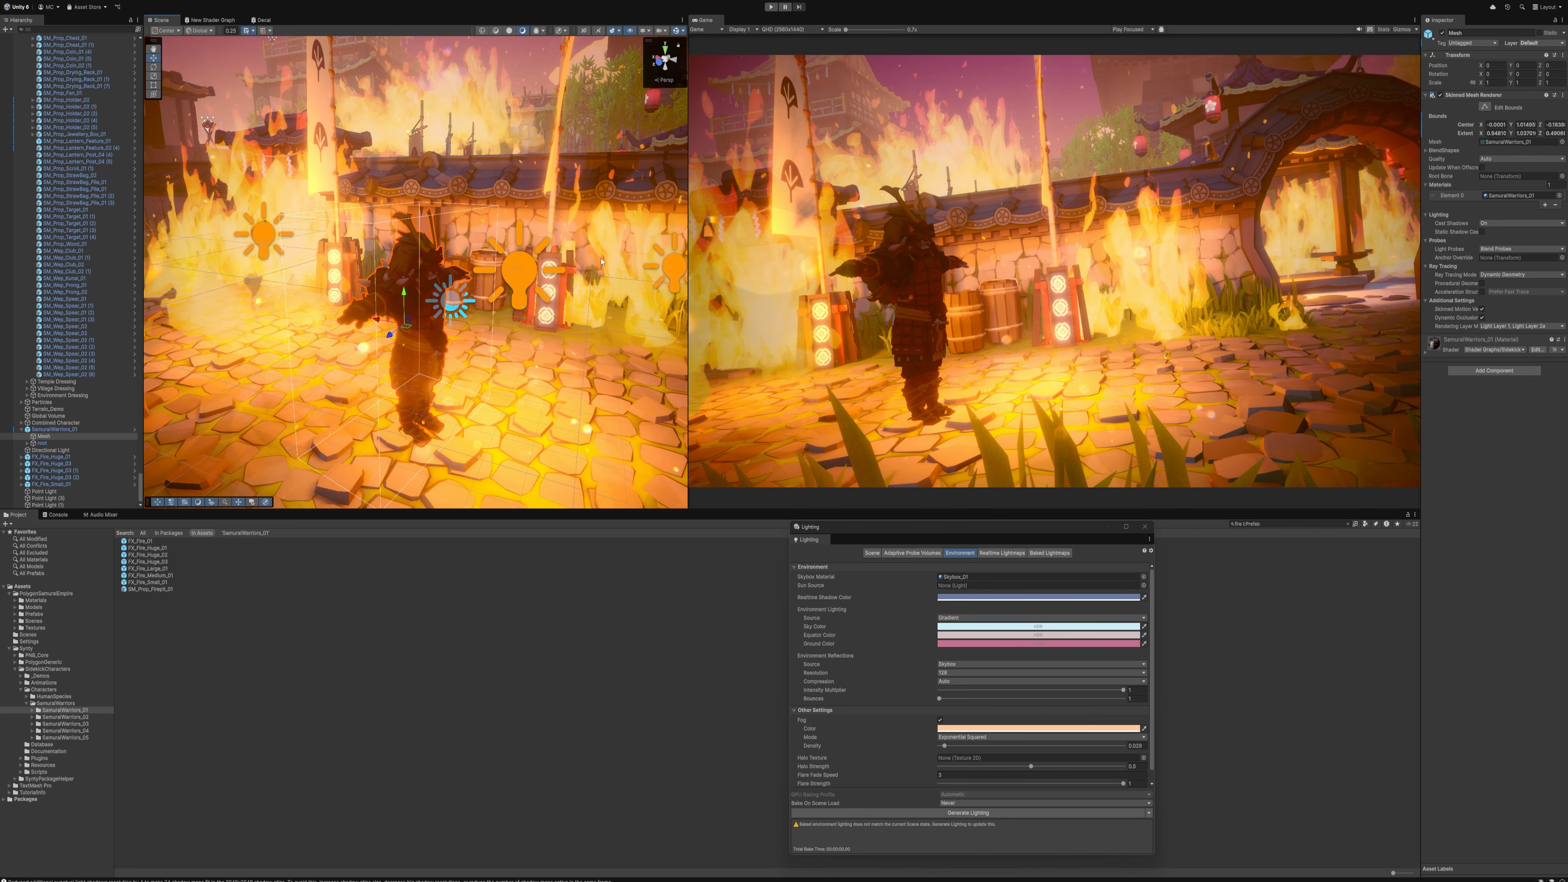
{"action": "left_click", "coordinate": [1500, 327]}
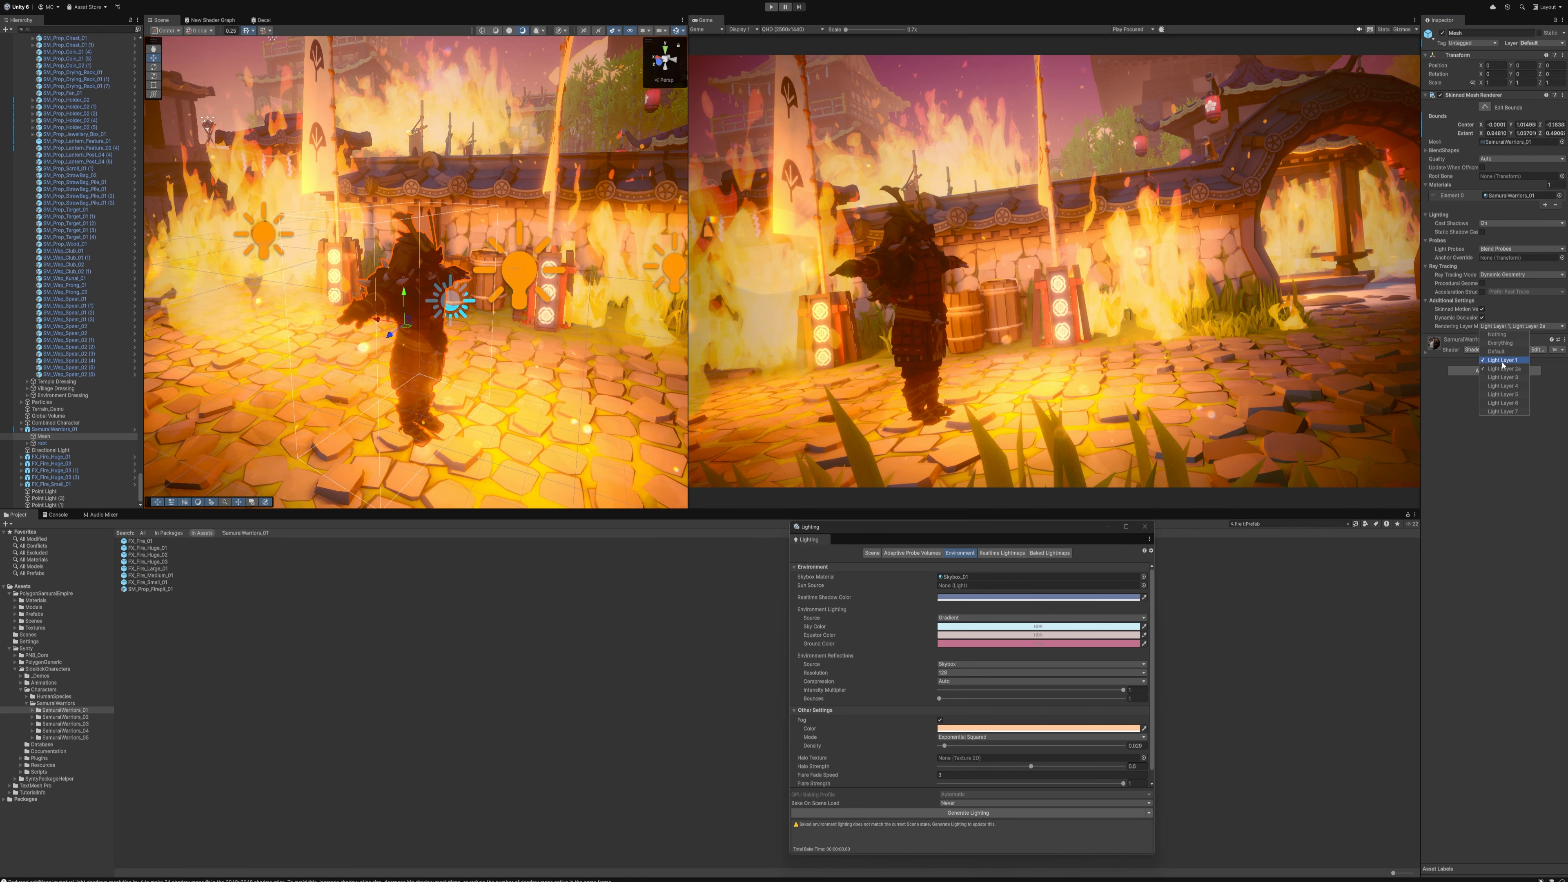
{"action": "right_click_drag", "start_coordinate": [519, 263], "coordinate": [529, 302]}
Restrict the point light behind the samurai to Light Layer 1 by adding that layer and removing Default
{"action": "left_click", "coordinate": [532, 302]}
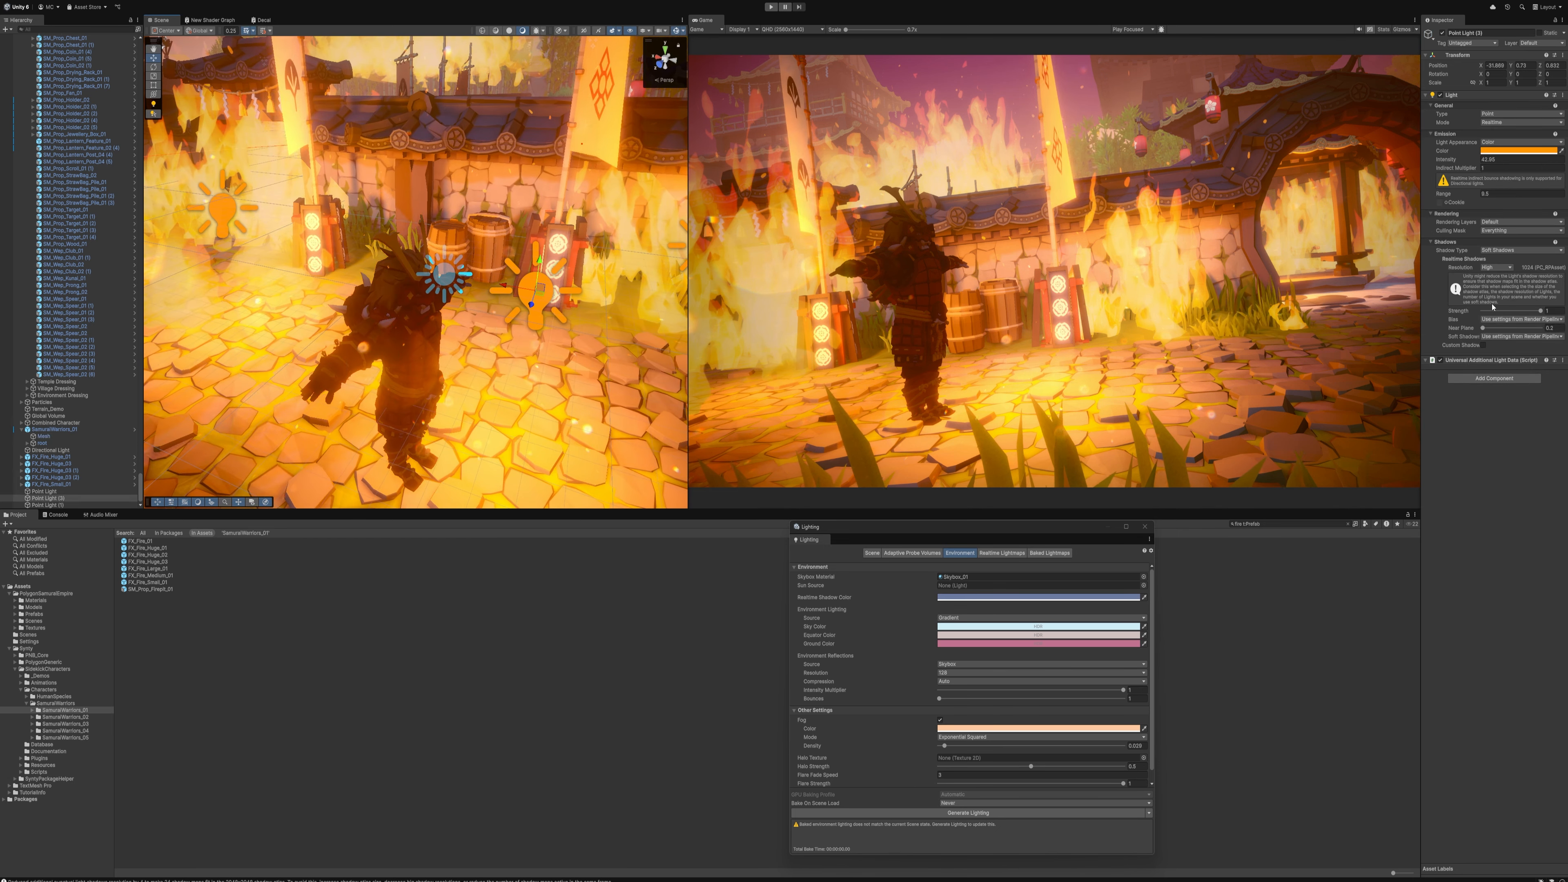
{"action": "left_click", "coordinate": [1506, 221]}
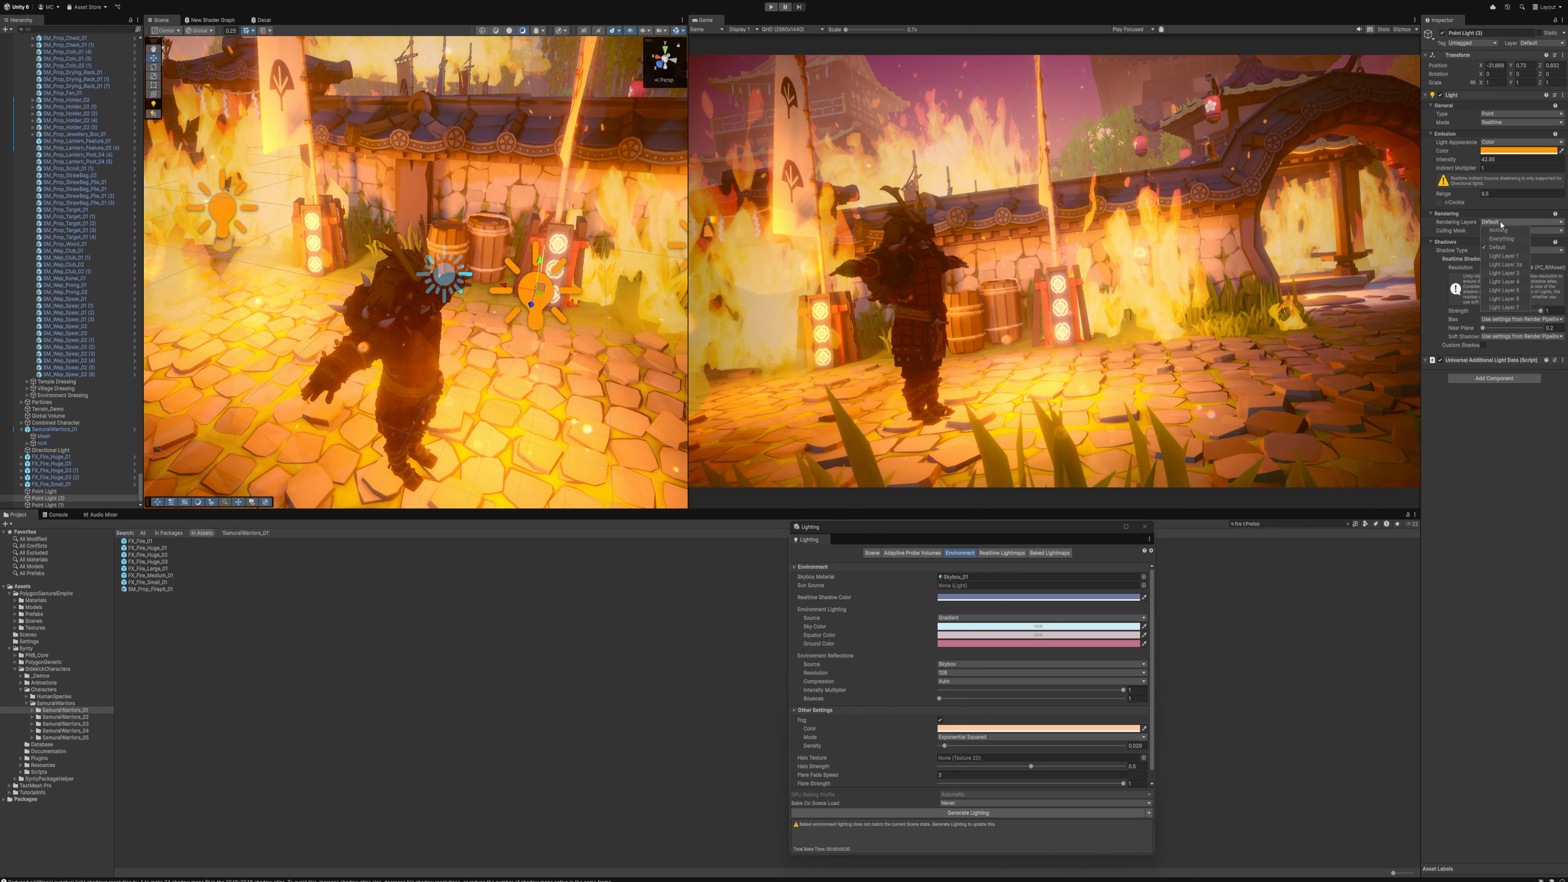
{"action": "left_click", "coordinate": [1505, 255]}
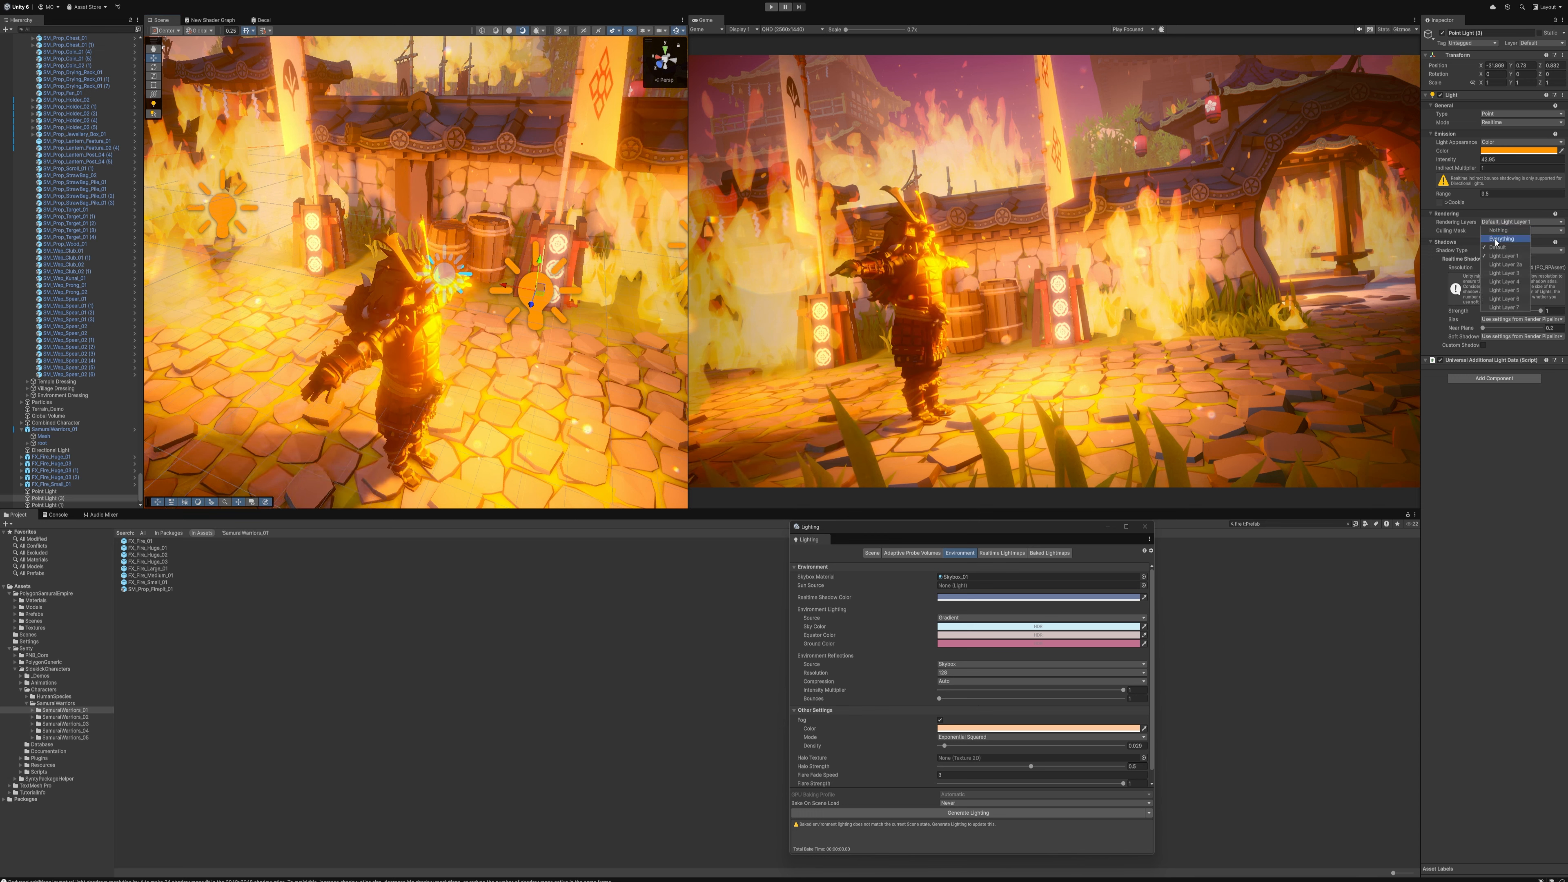
{"action": "left_click", "coordinate": [1503, 248]}
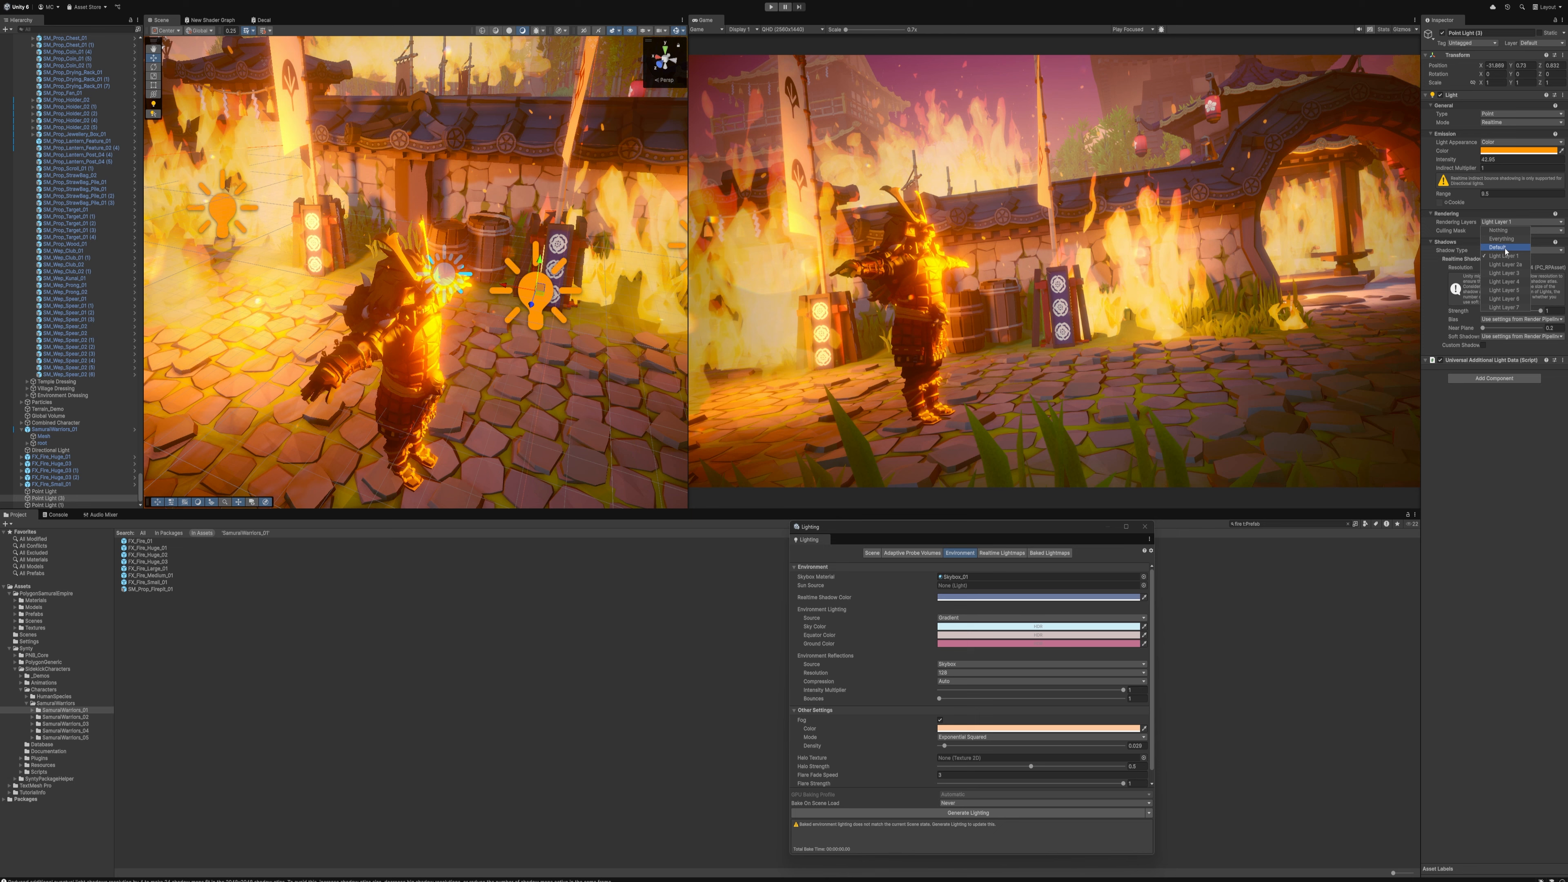
Reposition the samurai-only orange light behind him and adjust its intensity as a rim light
{"action": "left_click_drag", "start_coordinate": [541, 288], "coordinate": [568, 262]}
{"action": "left_click_drag", "start_coordinate": [568, 262], "coordinate": [583, 217], "text": "alt"}
{"action": "left_click_drag", "start_coordinate": [1466, 159], "coordinate": [1307, 147]}
Duplicate the samurai's rim light, move the copy to his front side and change its colour to a muted blue
{"action": "left_click_drag", "start_coordinate": [515, 192], "coordinate": [27, 357], "text": "alt"}
{"action": "key", "text": "ctrl+d"}
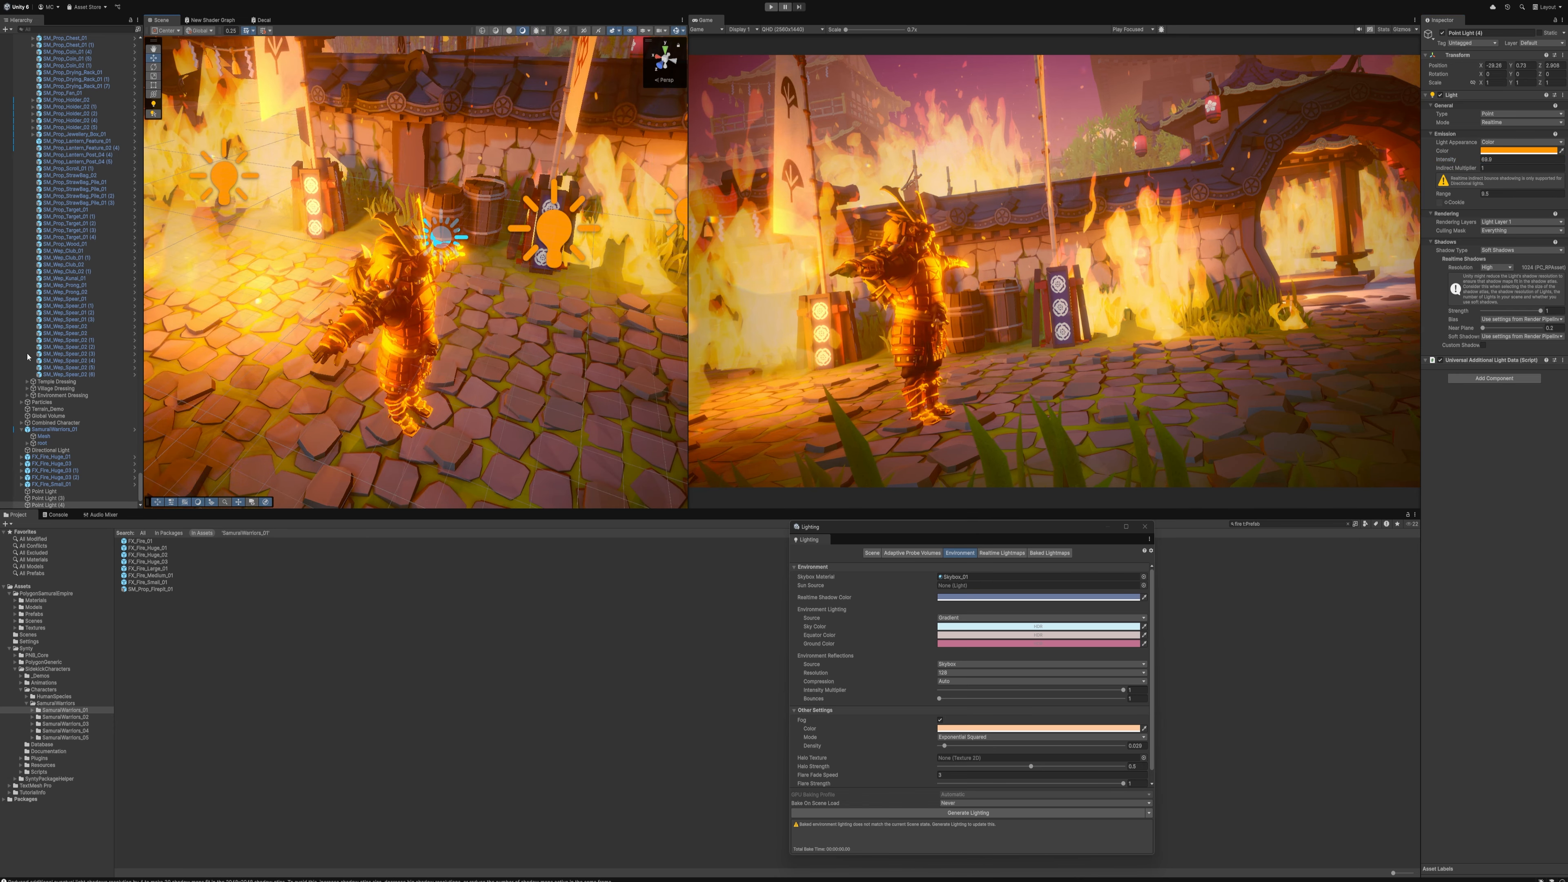
{"action": "left_click", "coordinate": [1489, 149]}
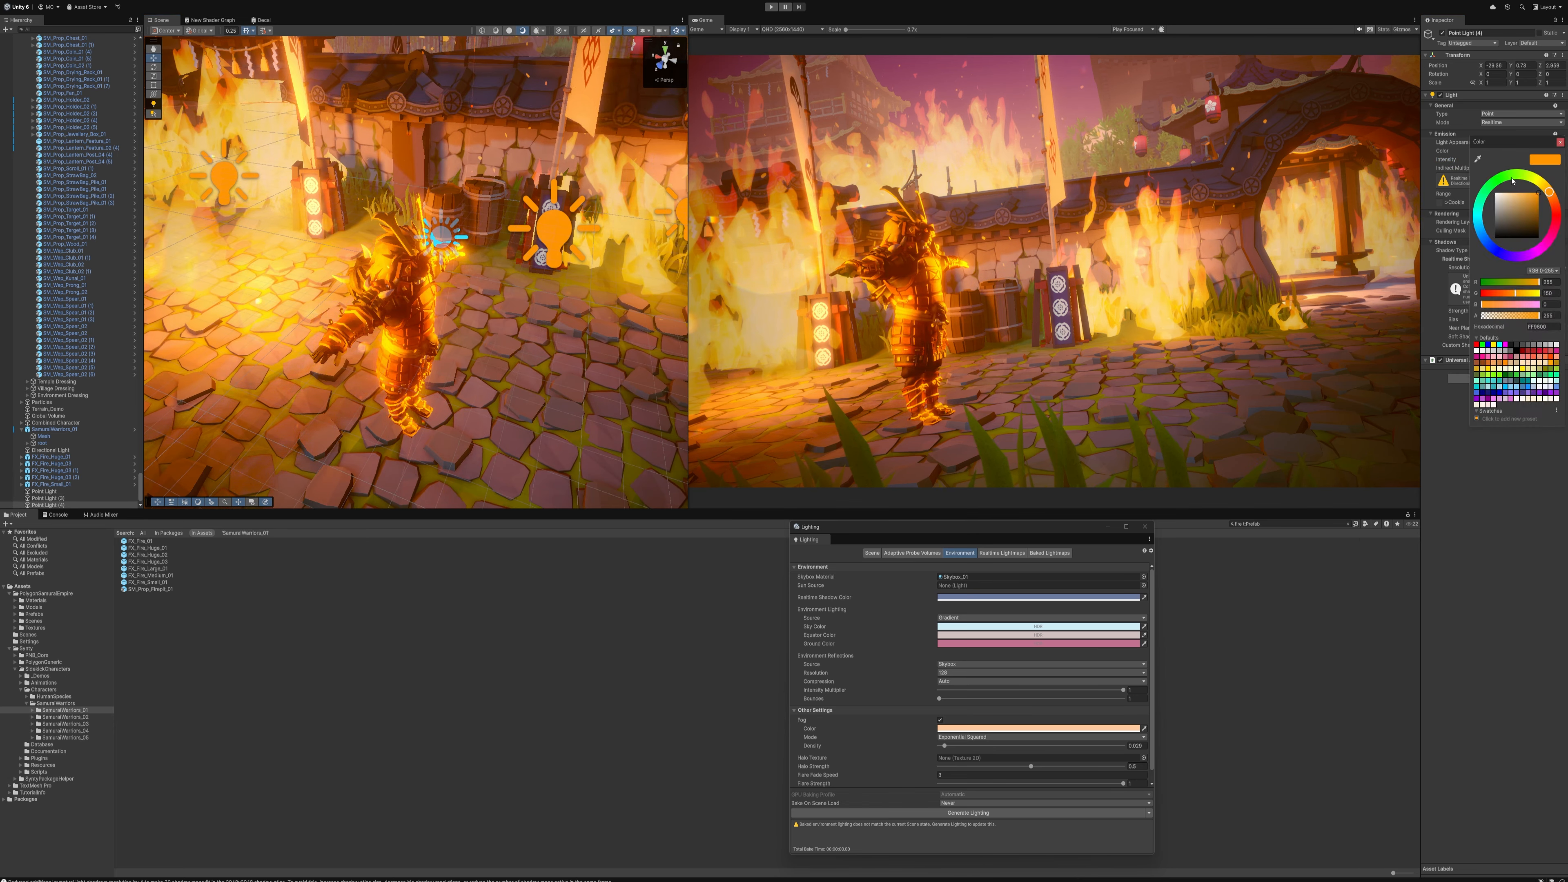
{"action": "mouse_move", "coordinate": [1512, 181]}
{"action": "left_mouse_down"}
{"action": "mouse_move", "coordinate": [1480, 232]}
{"action": "mouse_move", "coordinate": [1509, 218]}
{"action": "left_mouse_up"}
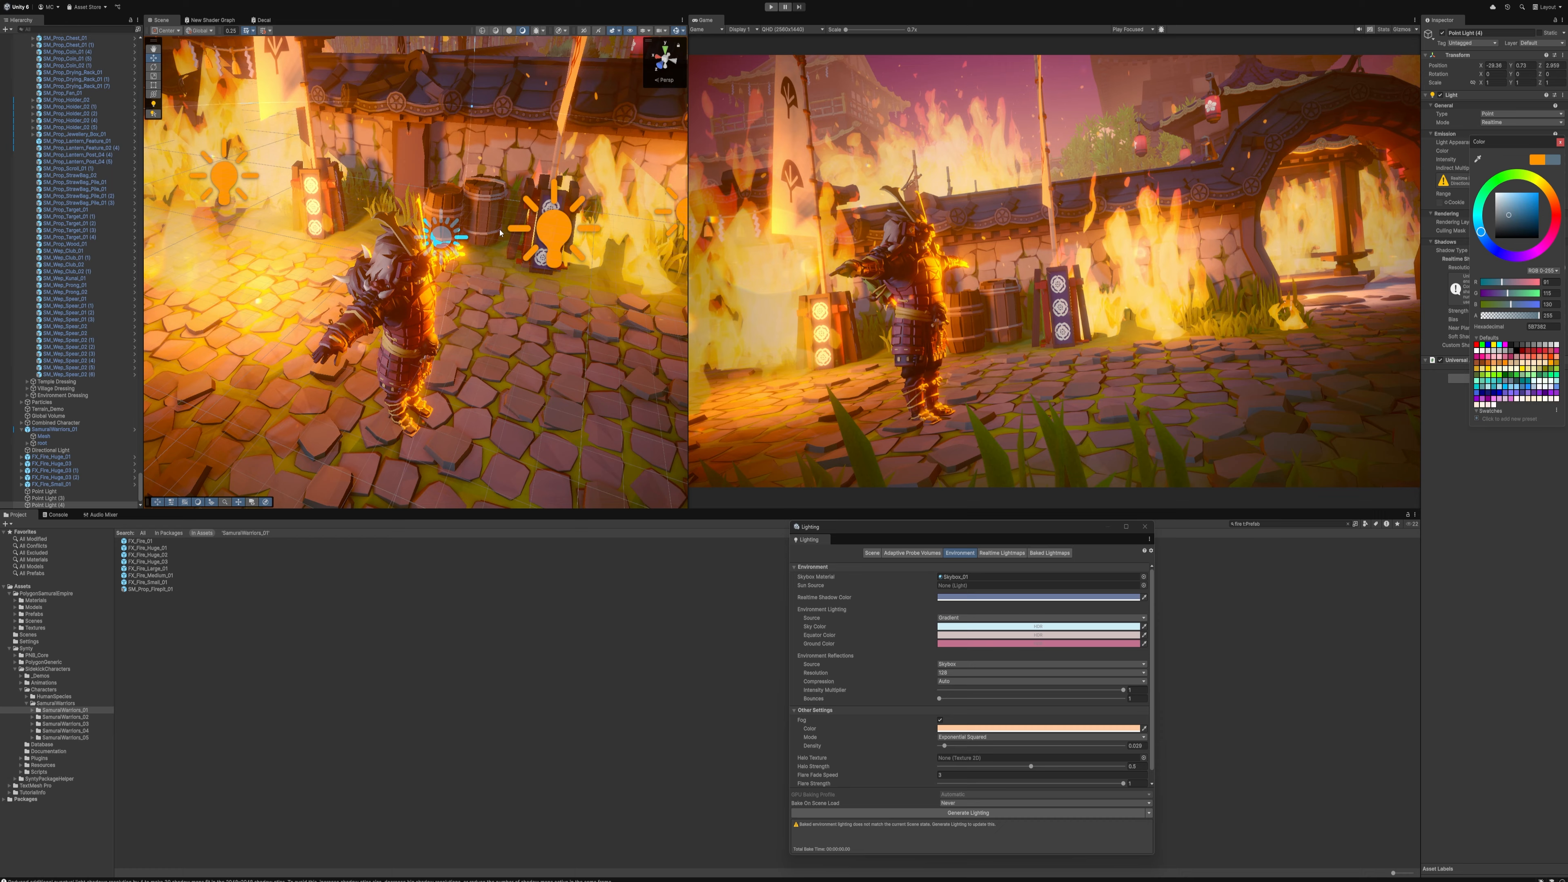
Reposition the original orange light by the banner fire and add Light Layer 1 and the second light layer to its rendering layers
{"action": "right_click_drag", "start_coordinate": [501, 233], "coordinate": [378, 192]}
{"action": "left_click", "coordinate": [307, 199]}
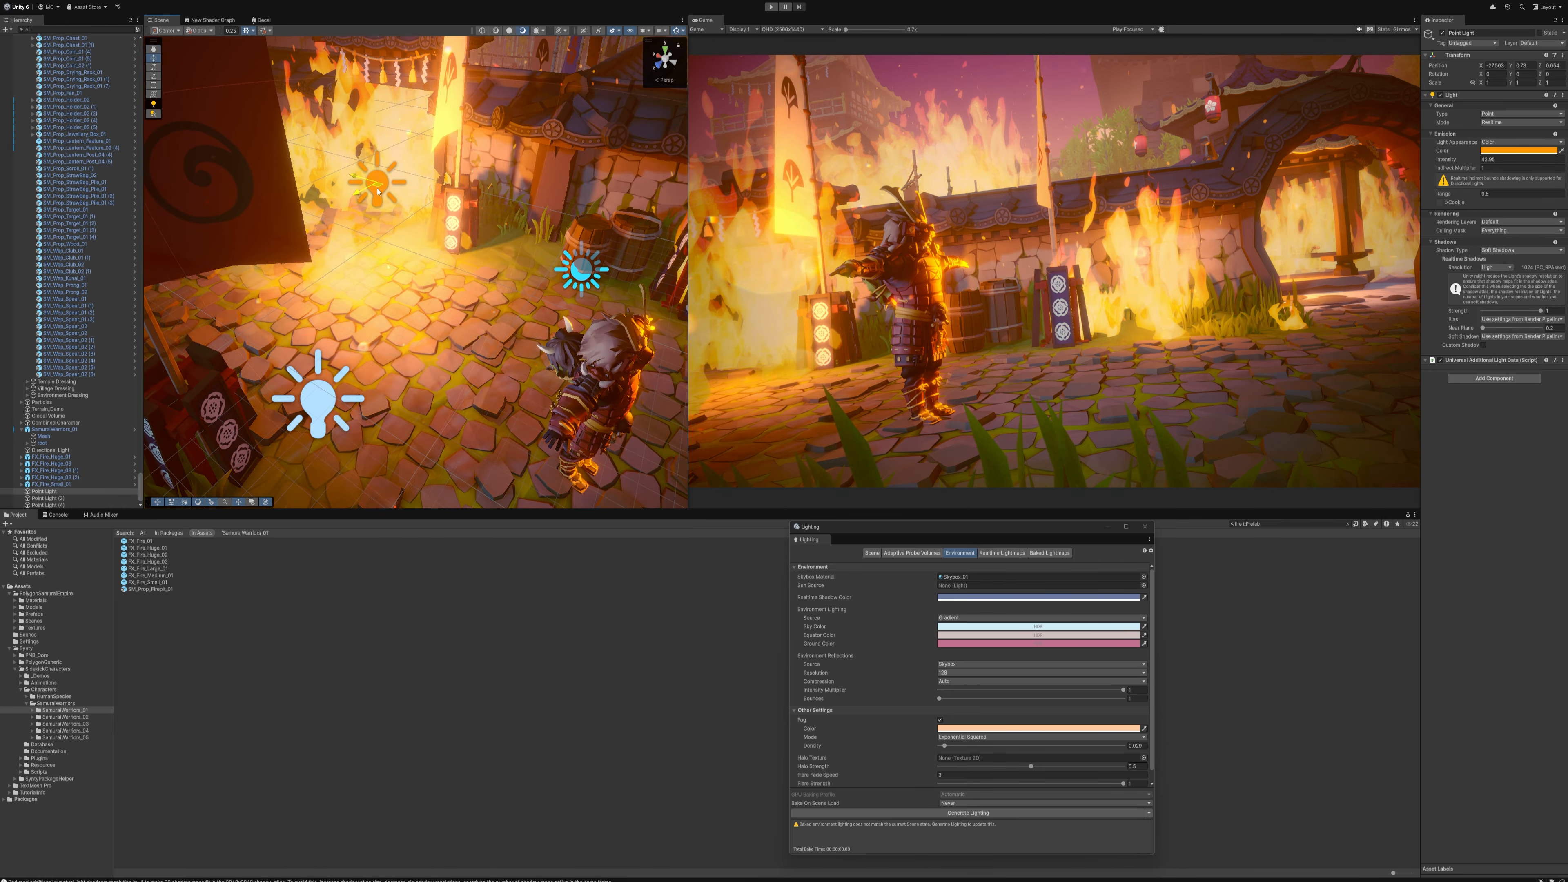
{"action": "mouse_move", "coordinate": [377, 191]}
{"action": "left_mouse_down"}
{"action": "mouse_move", "coordinate": [426, 333]}
{"action": "mouse_move", "coordinate": [488, 389]}
{"action": "mouse_move", "coordinate": [395, 213]}
{"action": "left_mouse_up"}
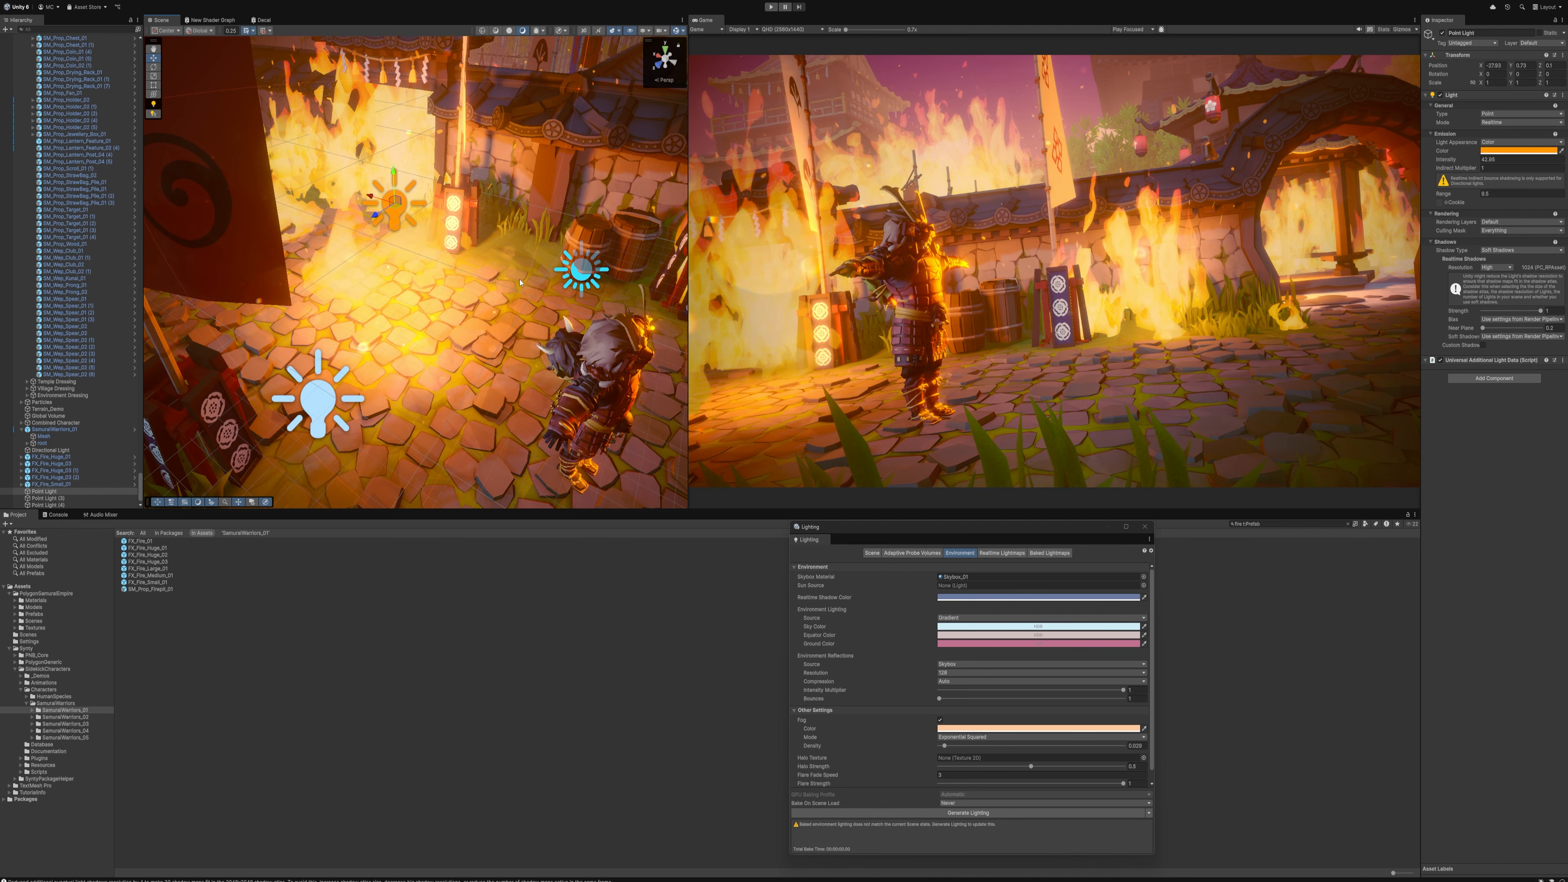
{"action": "right_click_drag", "start_coordinate": [520, 283], "coordinate": [507, 275]}
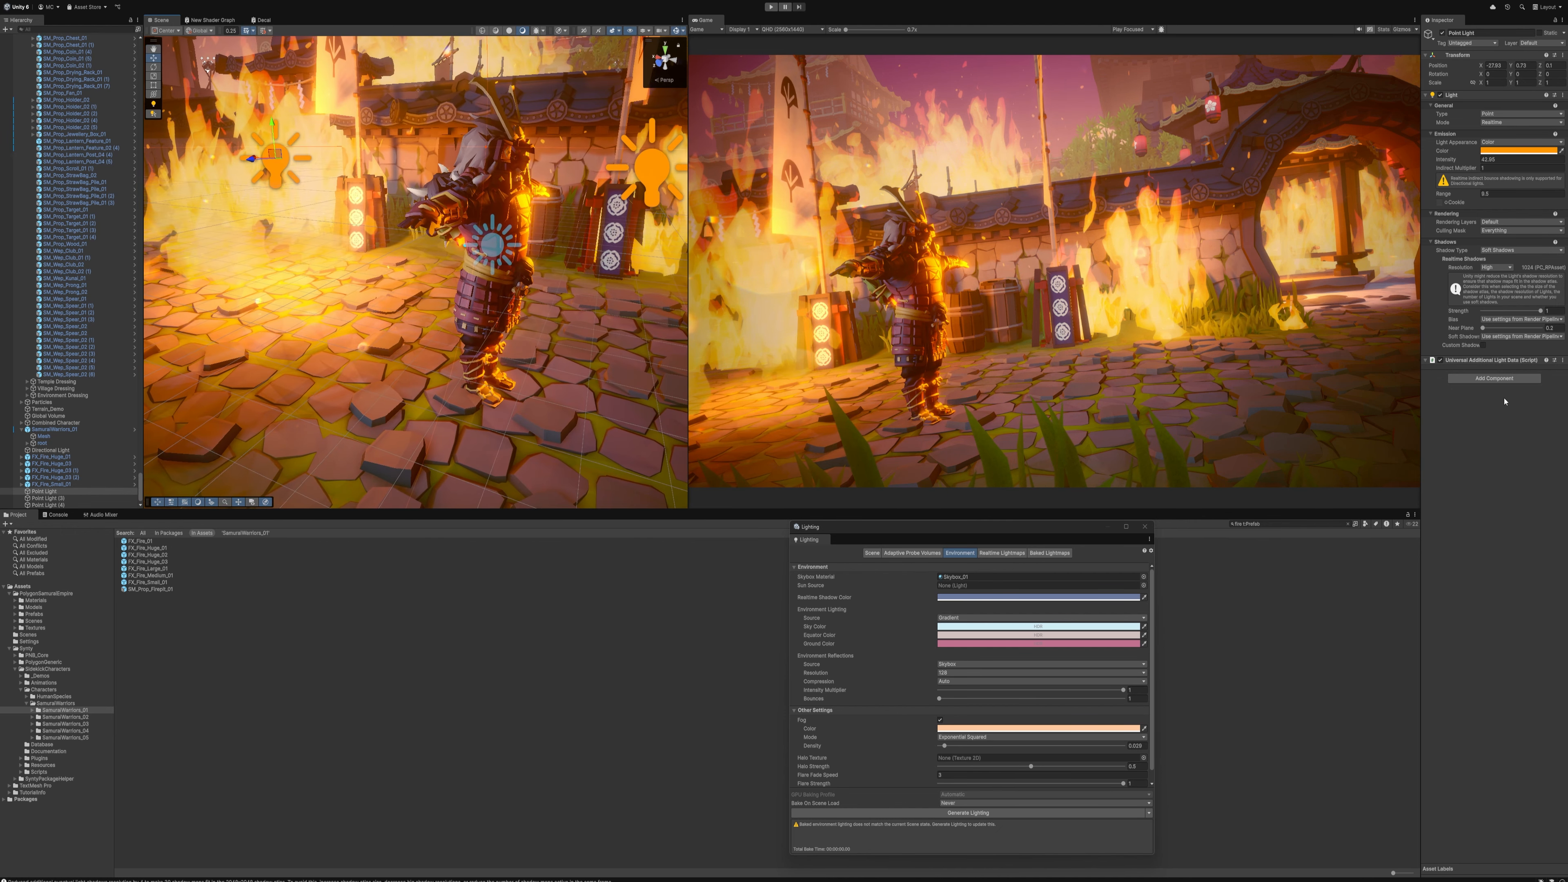
{"action": "left_click", "coordinate": [1515, 220]}
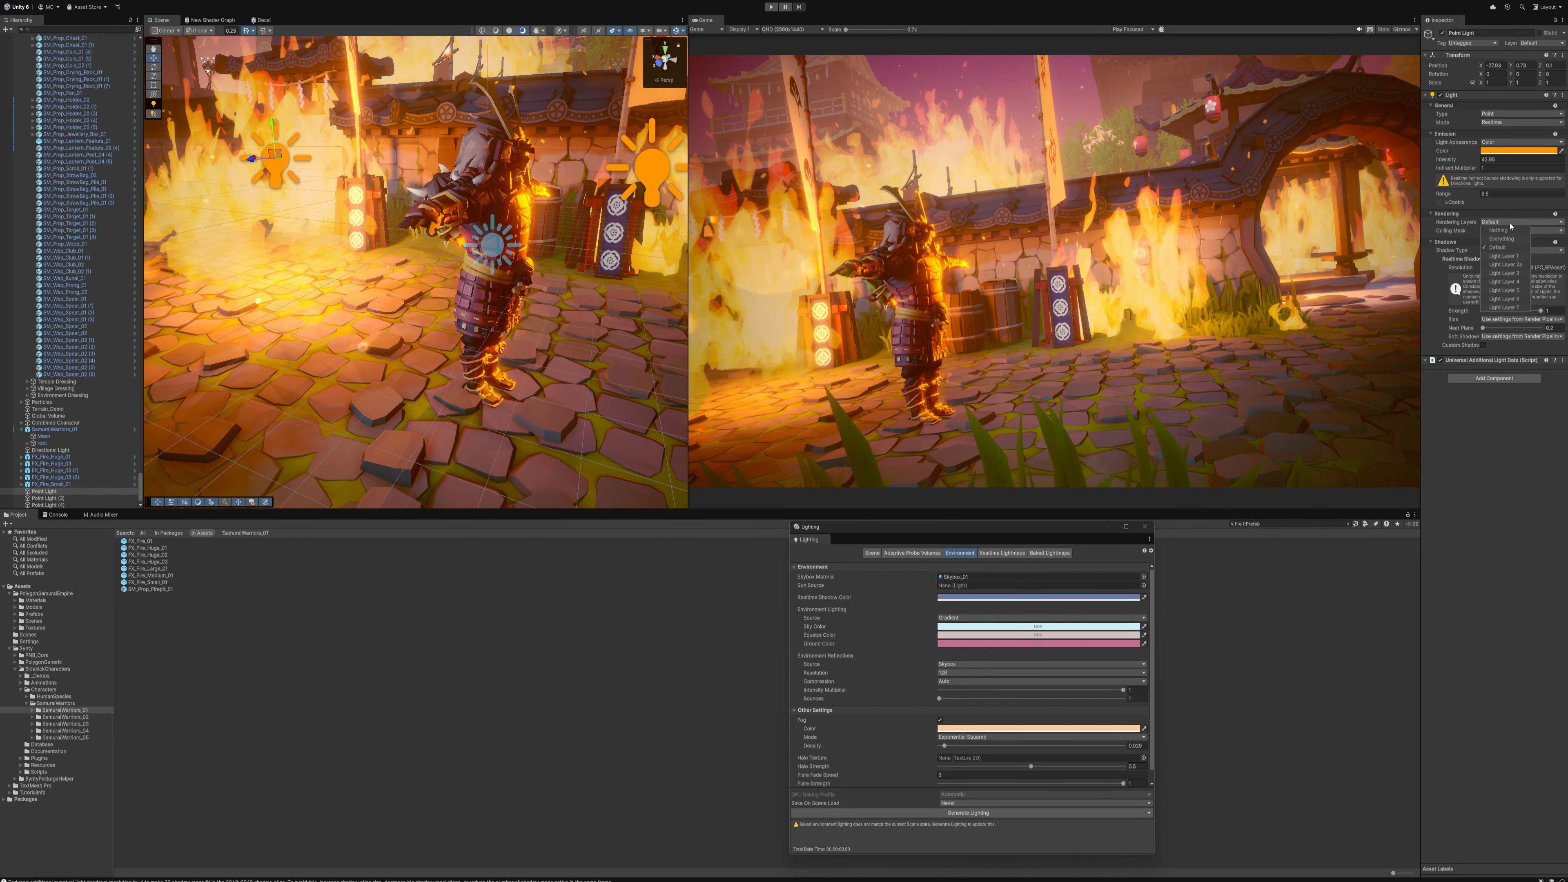
{"action": "left_click", "coordinate": [1518, 255]}
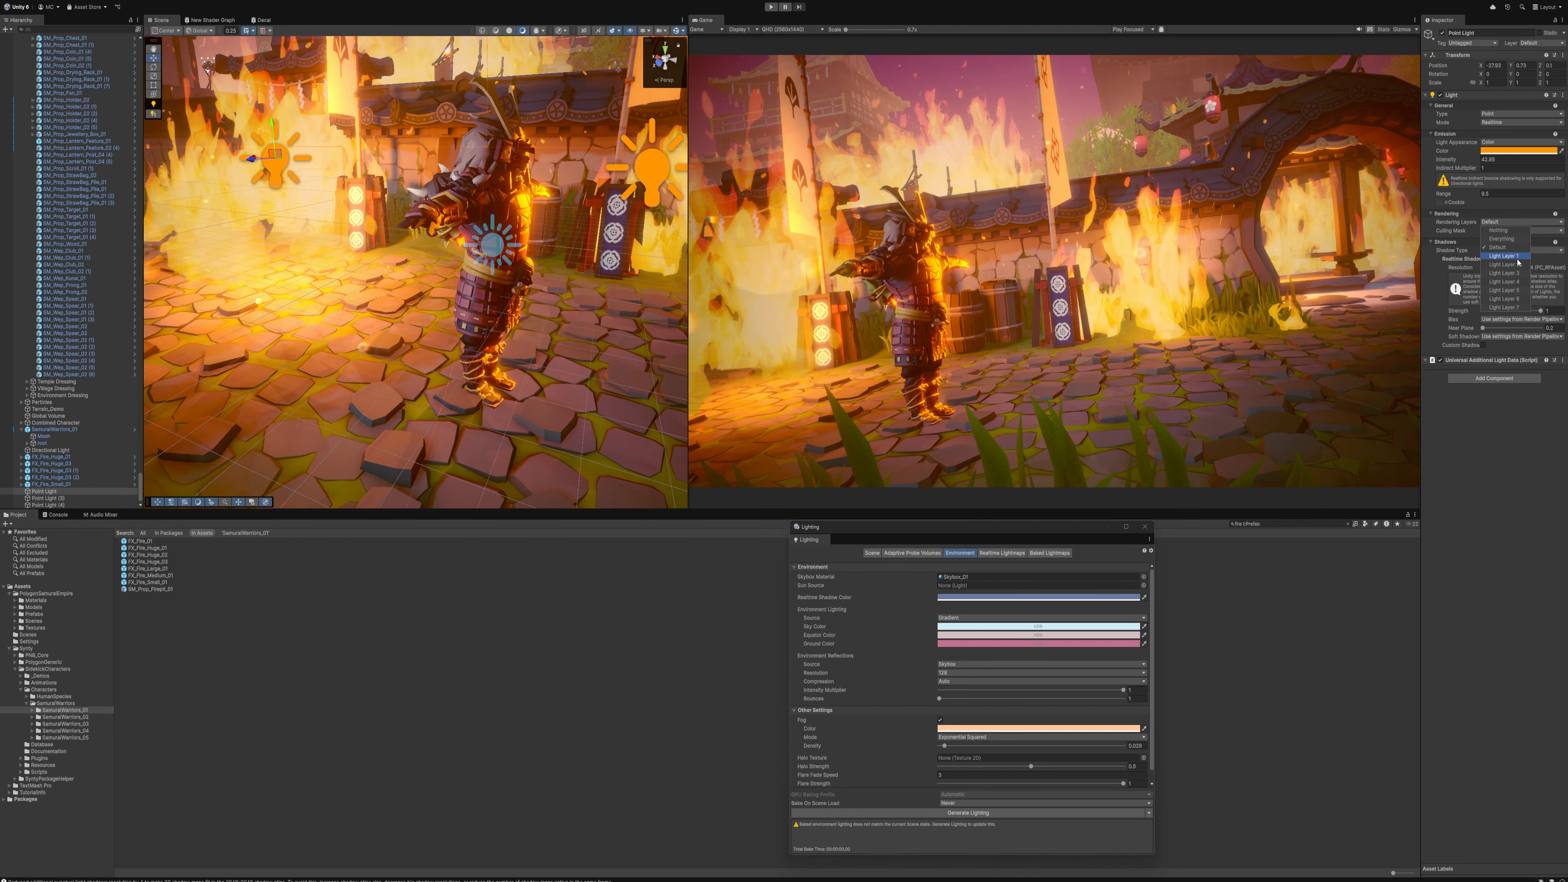
{"action": "left_click", "coordinate": [1503, 265]}
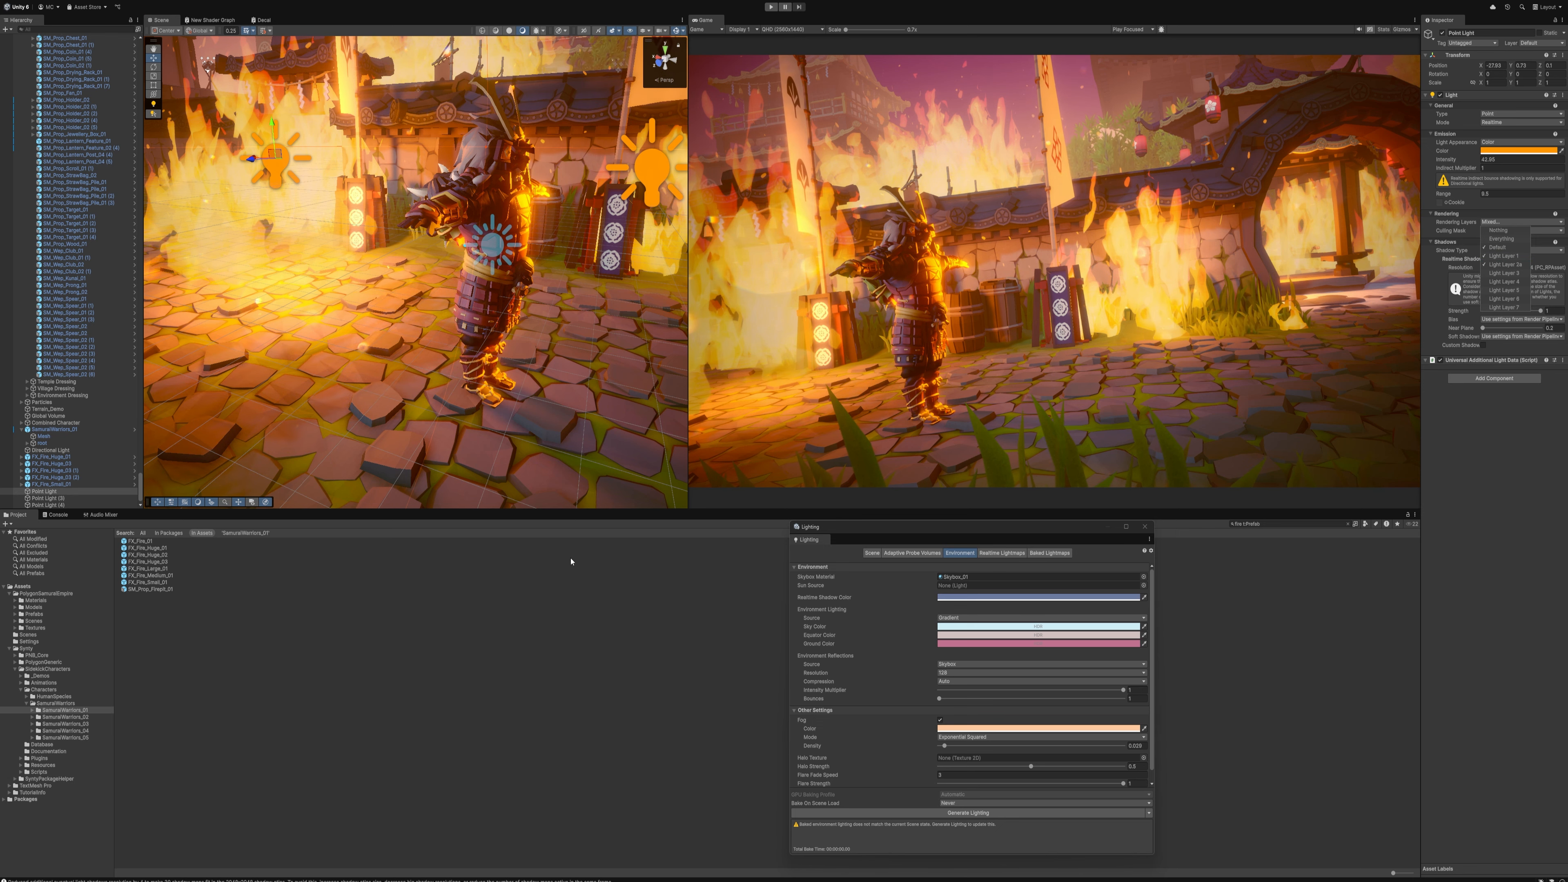
Open the PC_Renderer asset's settings from the project's Settings folder
{"action": "key", "text": "s"}
{"action": "right_click_drag", "start_coordinate": [464, 323], "coordinate": [500, 333]}
{"action": "left_click", "coordinate": [506, 620]}
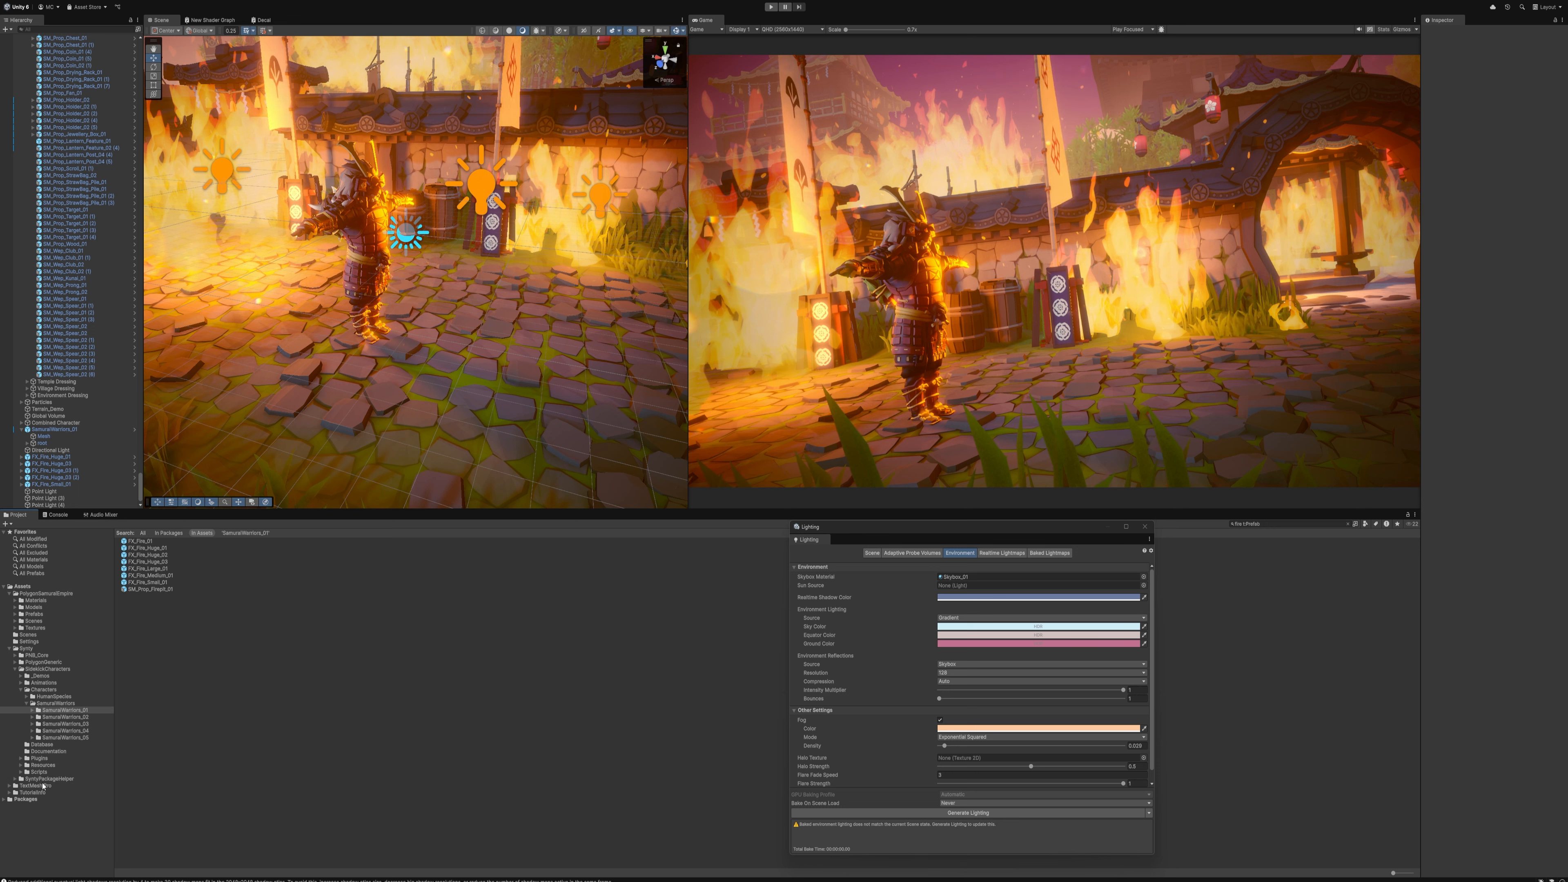
{"action": "left_click", "coordinate": [32, 642]}
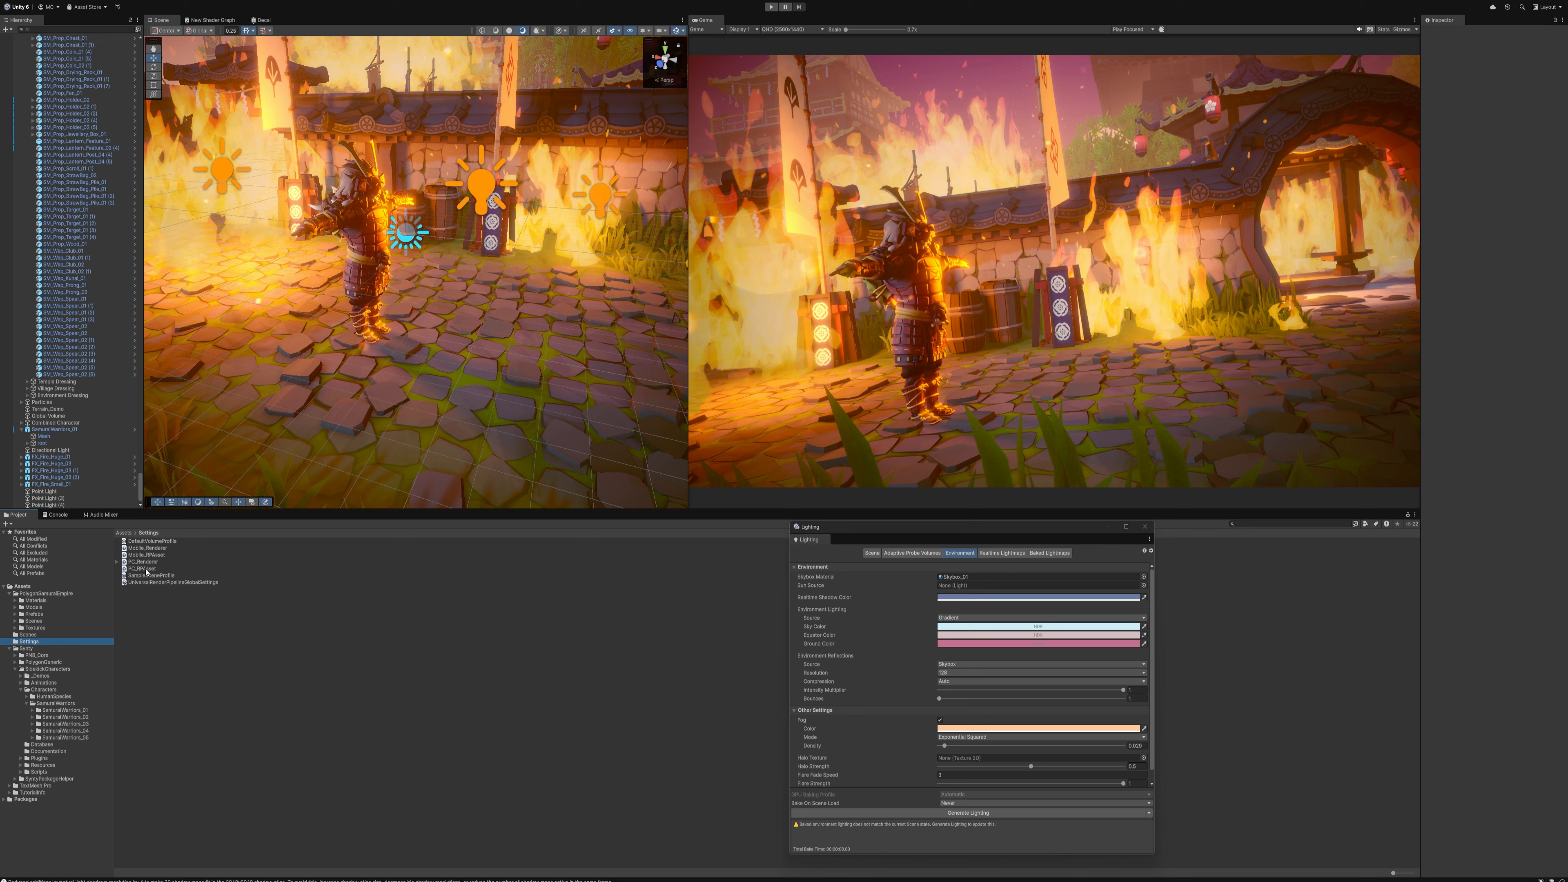
{"action": "left_click", "coordinate": [357, 562]}
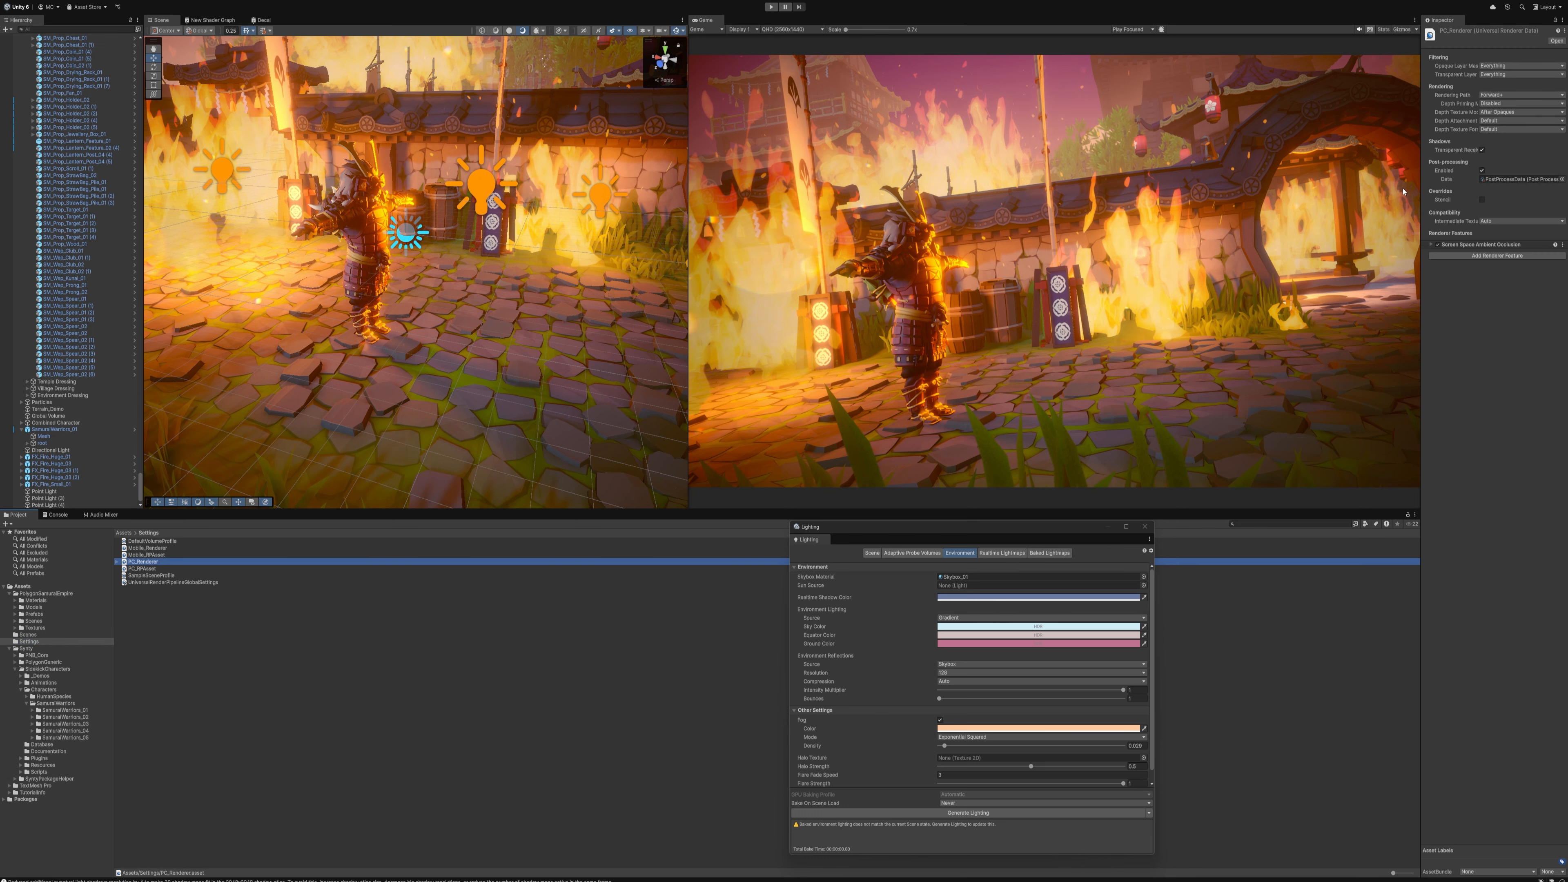
Compare the scene with Screen Space Ambient Occlusion off and on, then raise its intensity strongly
{"action": "left_click", "coordinate": [1433, 245]}
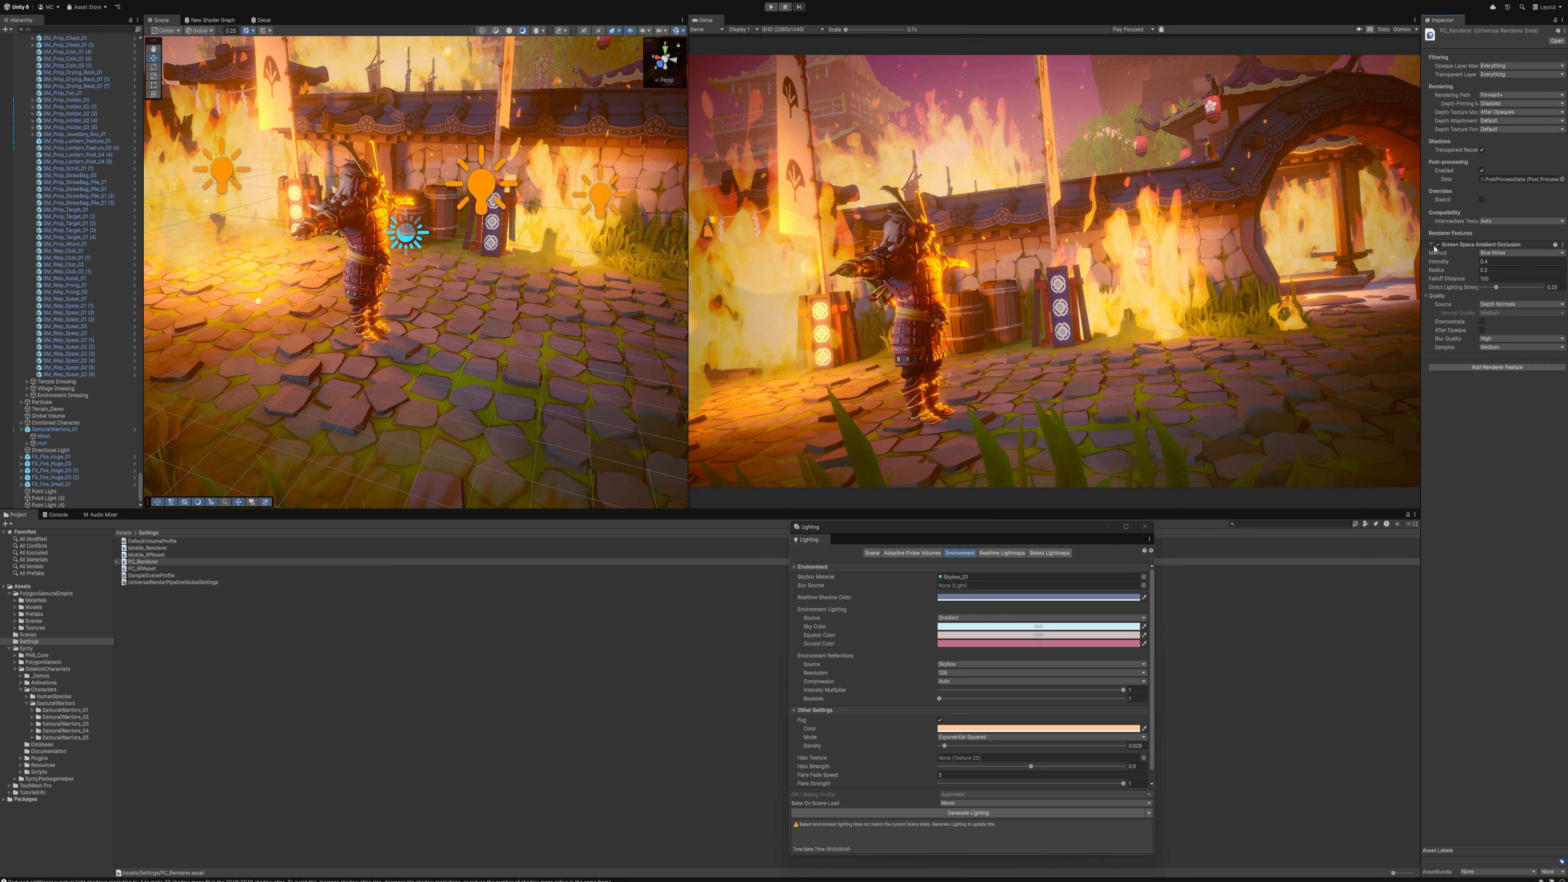
{"action": "left_click", "coordinate": [1438, 245]}
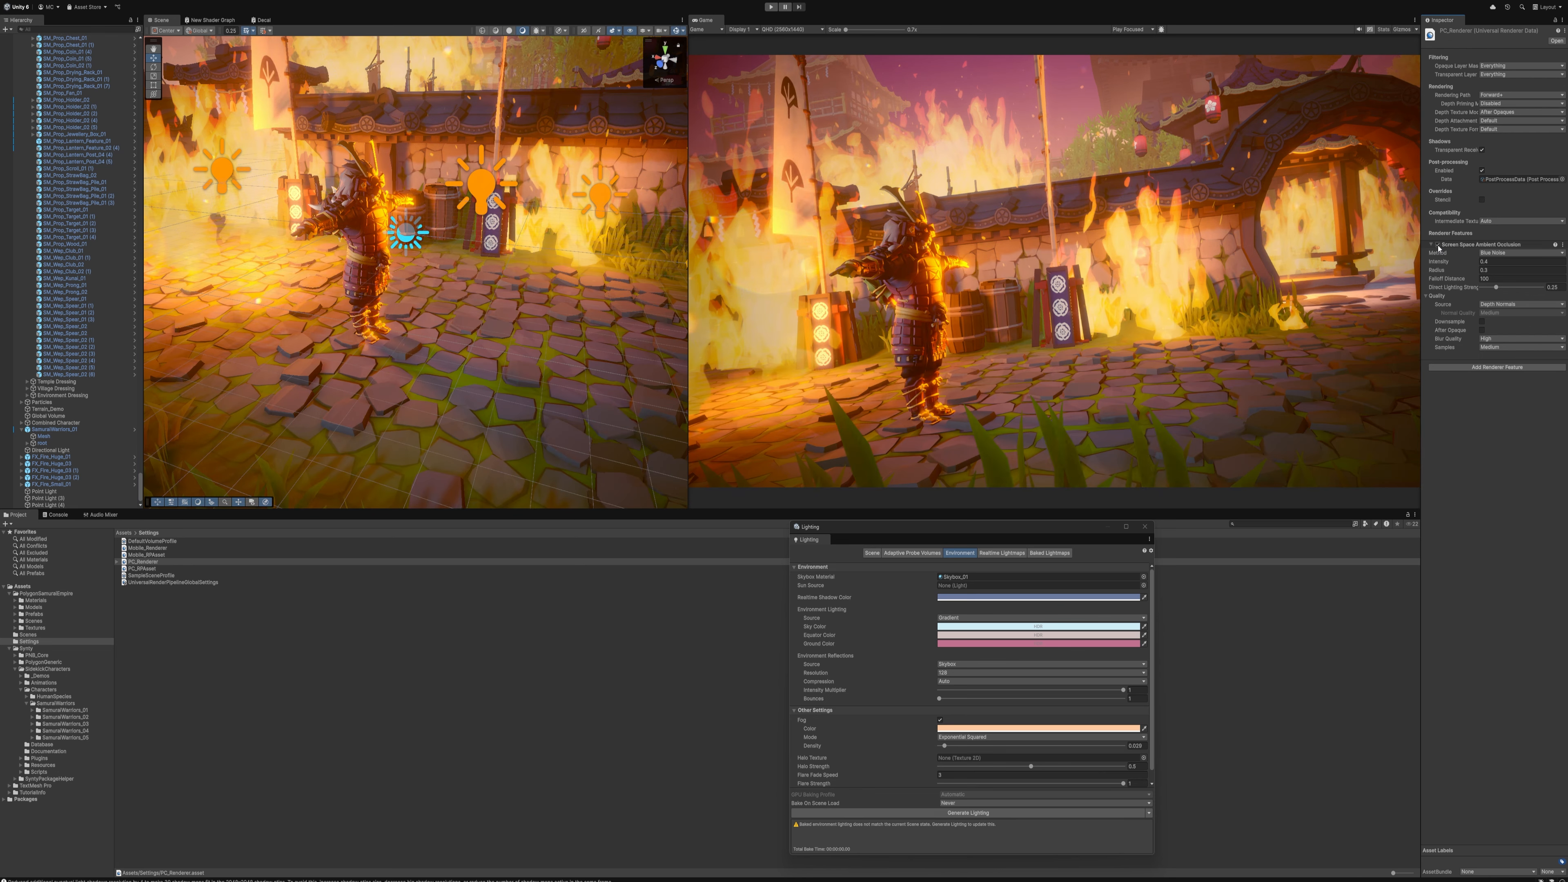
{"action": "left_click", "coordinate": [1439, 246]}
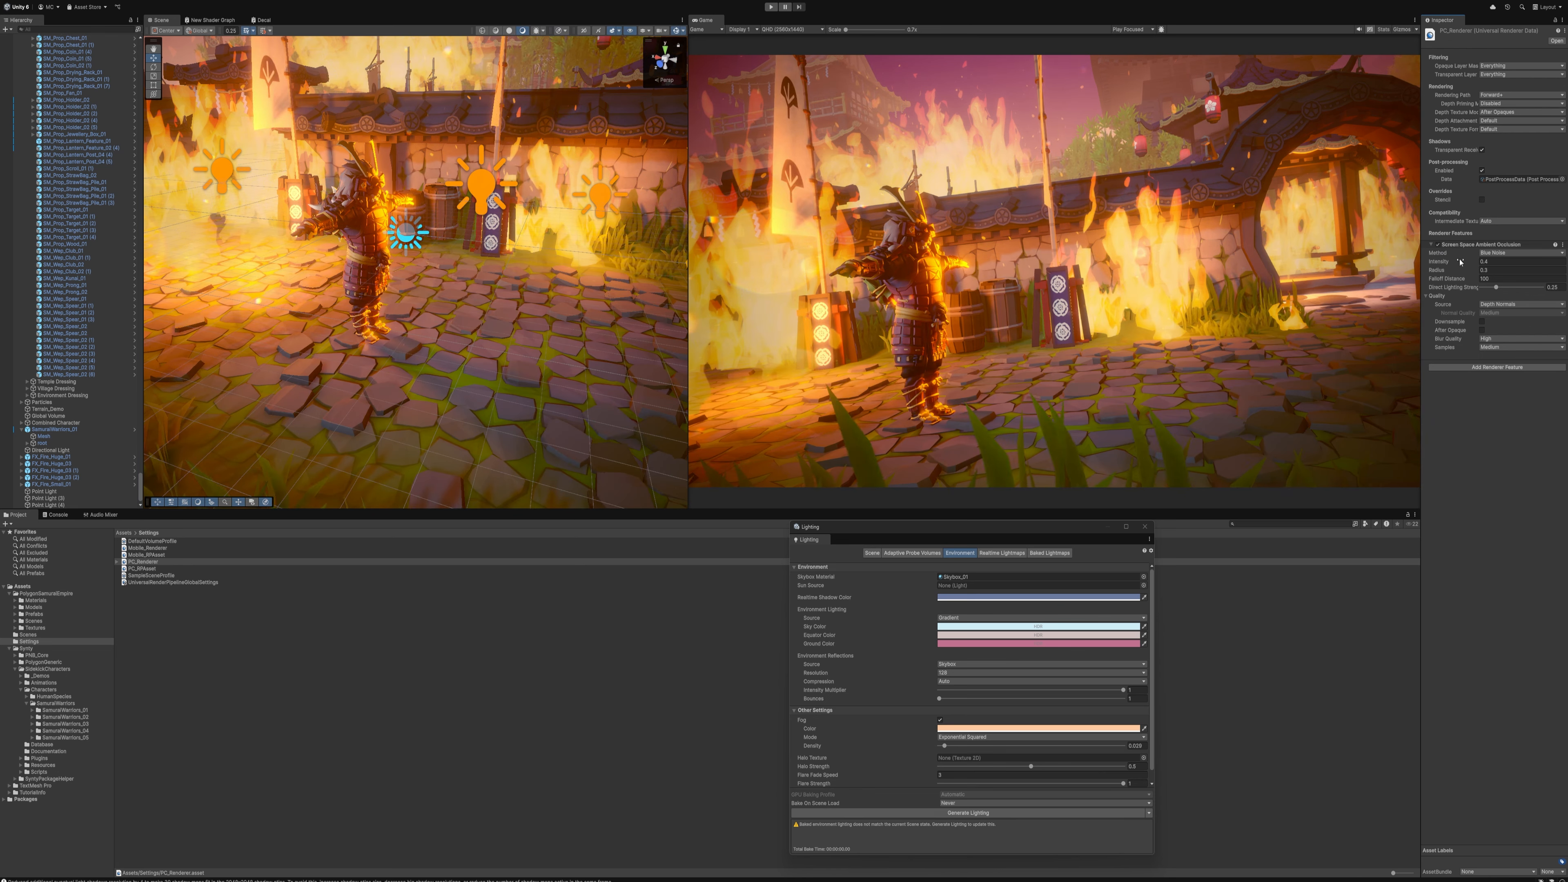
{"action": "mouse_move", "coordinate": [1459, 262]}
{"action": "left_mouse_down"}
{"action": "mouse_move", "coordinate": [1500, 266]}
{"action": "mouse_move", "coordinate": [1384, 260]}
{"action": "left_mouse_up"}
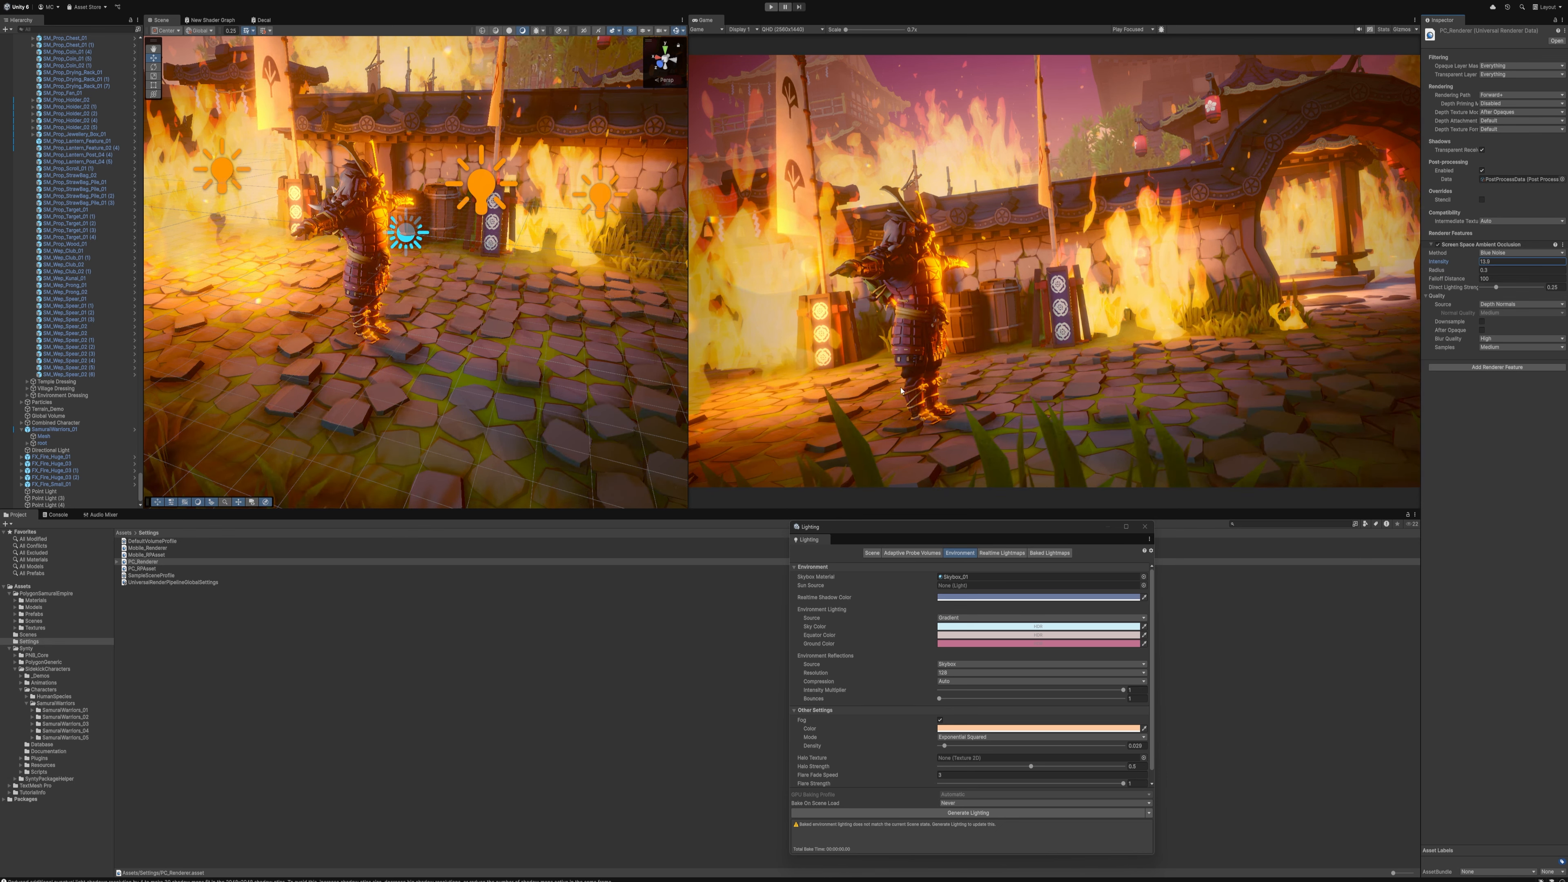
Duplicate the muted blue point light and move the copy to just above the front of the samurai
{"action": "key", "text": "s"}
{"action": "right_click_drag", "start_coordinate": [415, 246], "coordinate": [398, 272]}
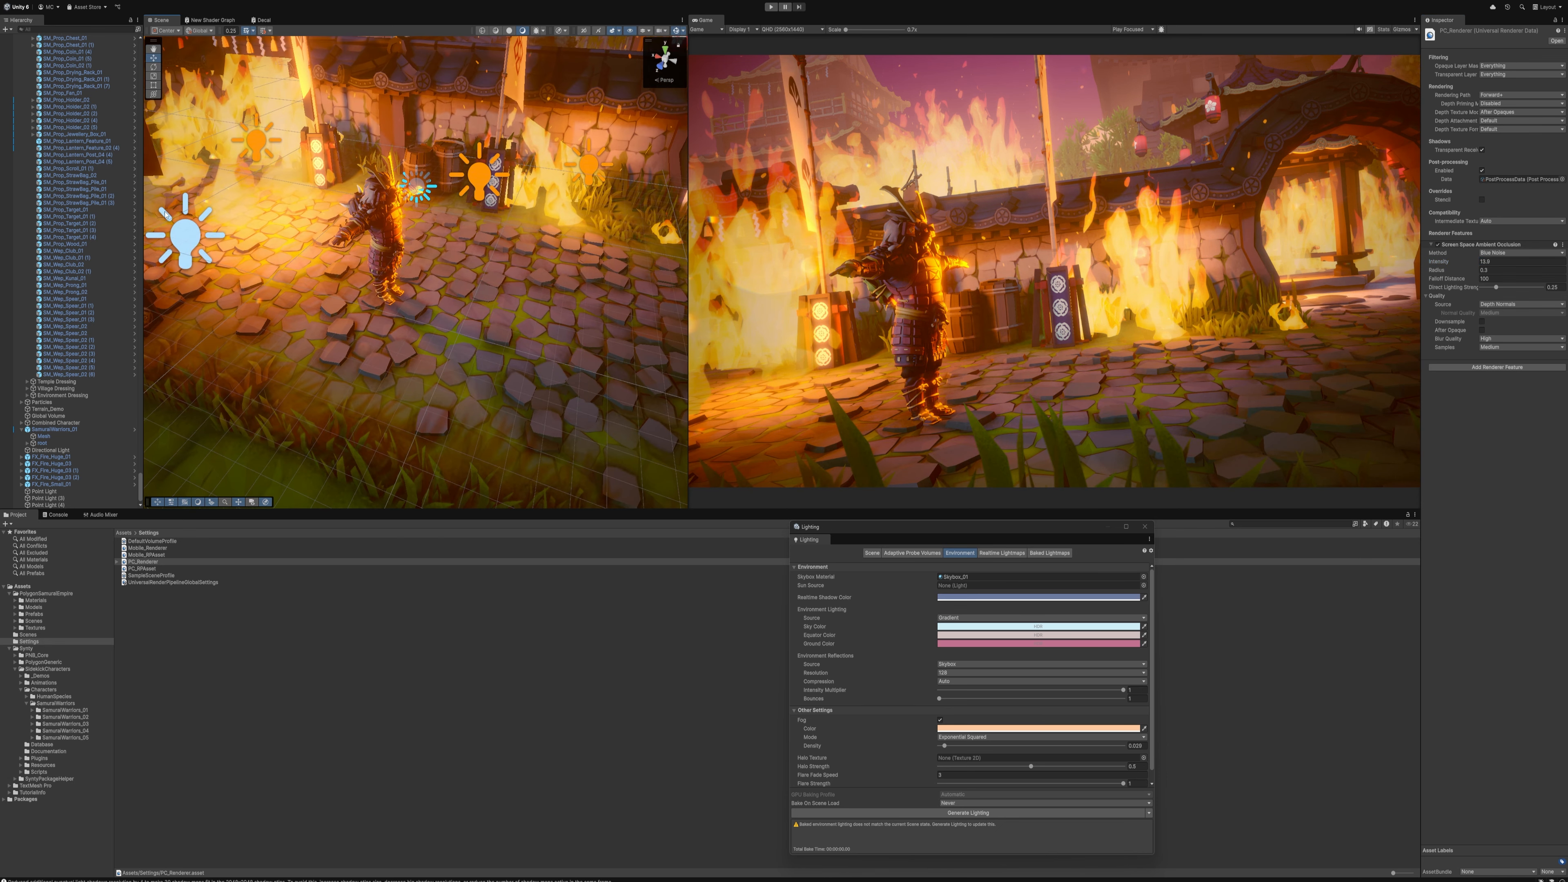
{"action": "left_click", "coordinate": [186, 245]}
{"action": "left_click_drag", "start_coordinate": [186, 246], "coordinate": [382, 149]}
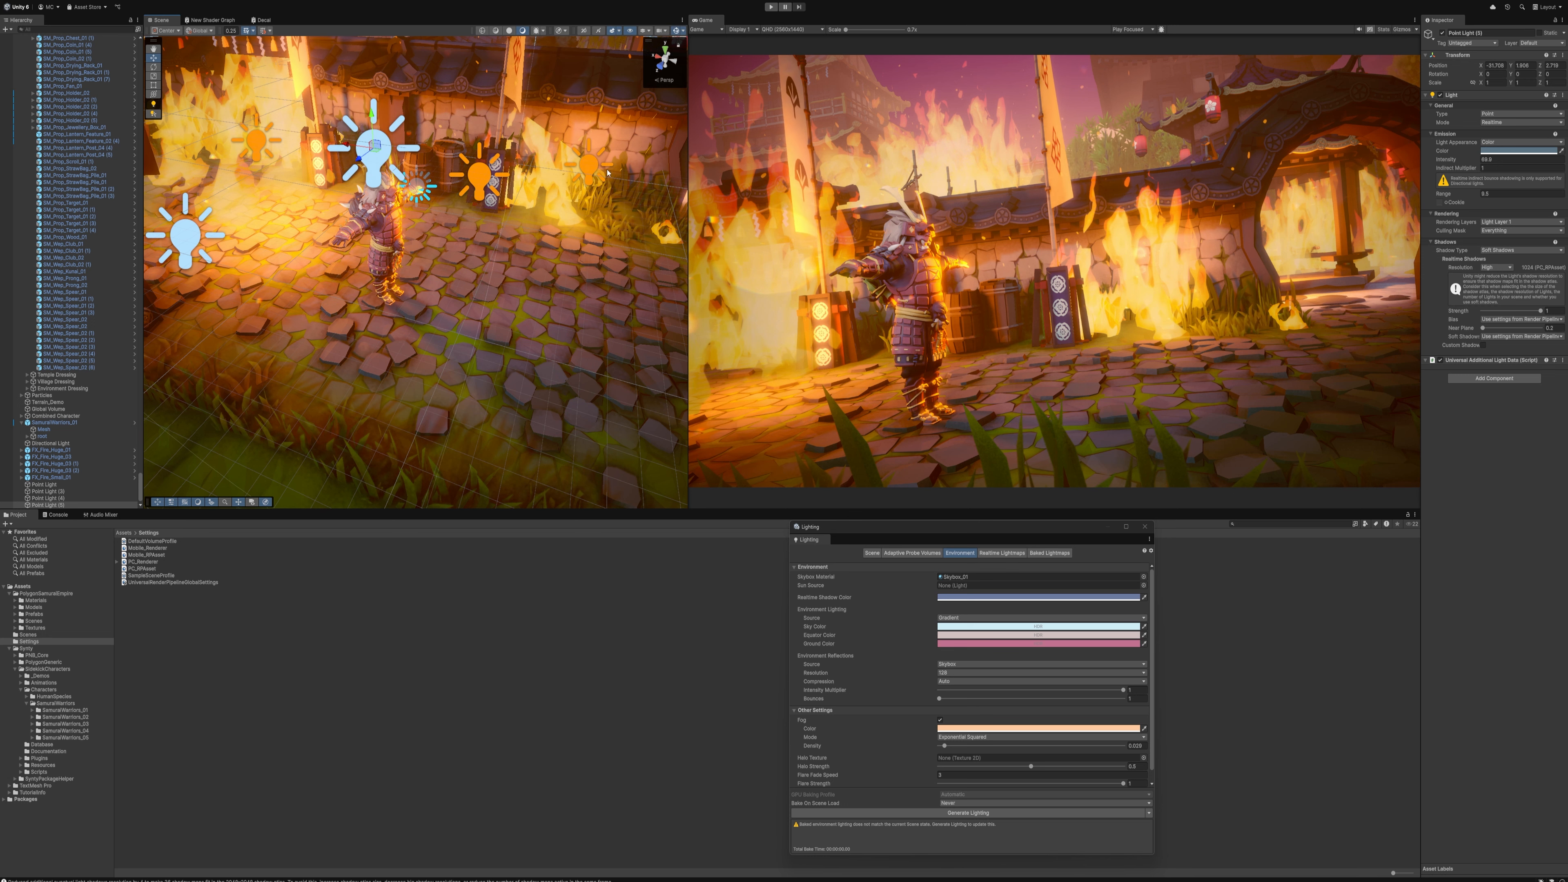
Change the new samurai light's colour from blue to a muted, warm reddish tone
{"action": "left_click", "coordinate": [1506, 150]}
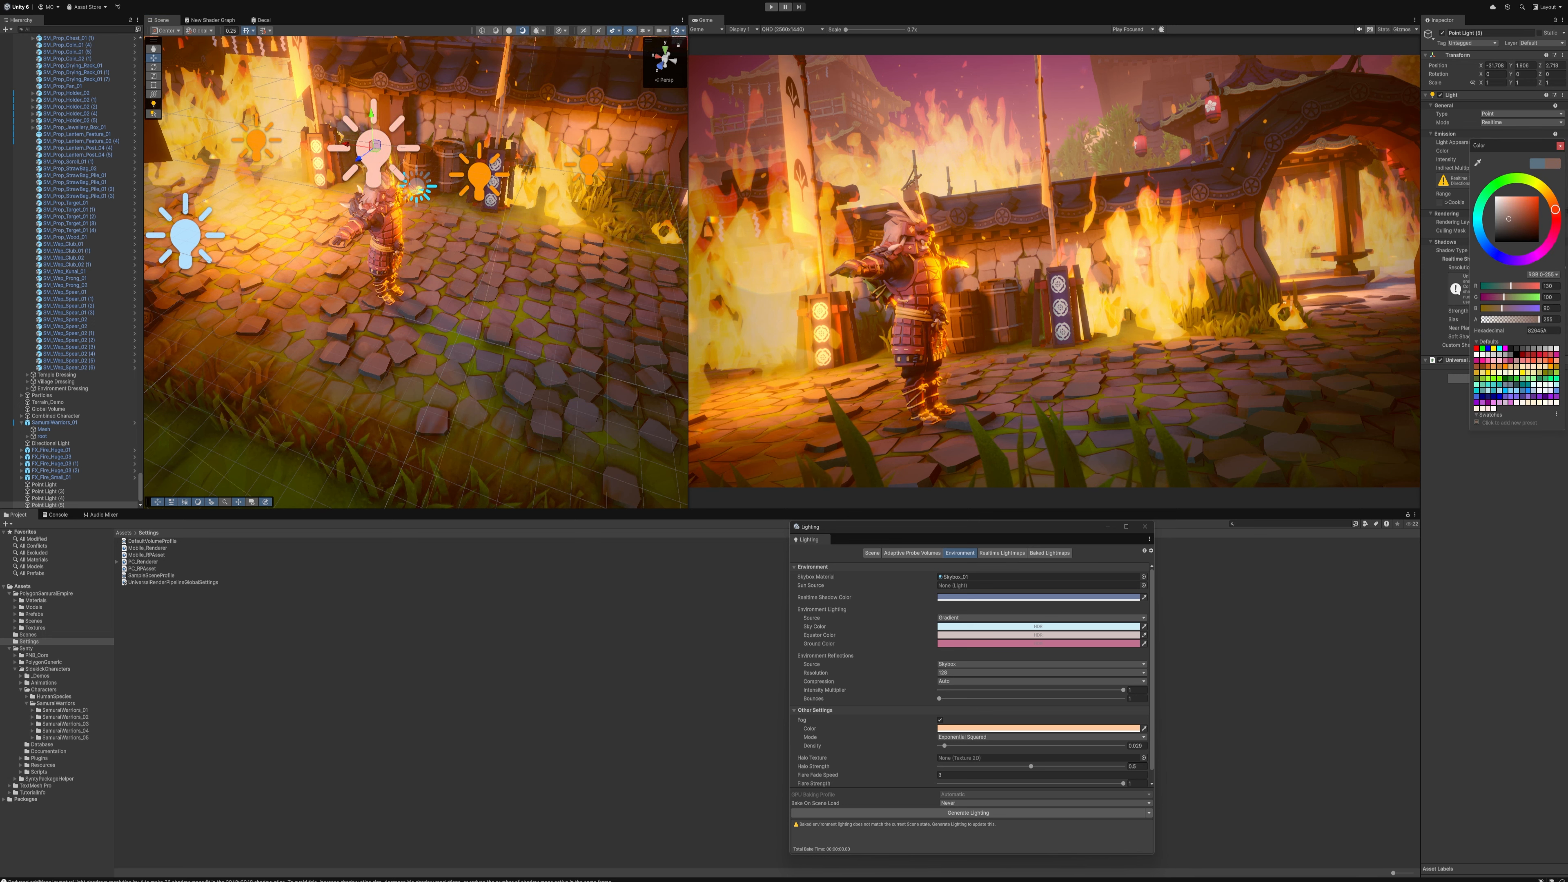
{"action": "left_click", "coordinate": [1559, 146]}
{"action": "right_click_drag", "start_coordinate": [526, 249], "coordinate": [550, 268]}
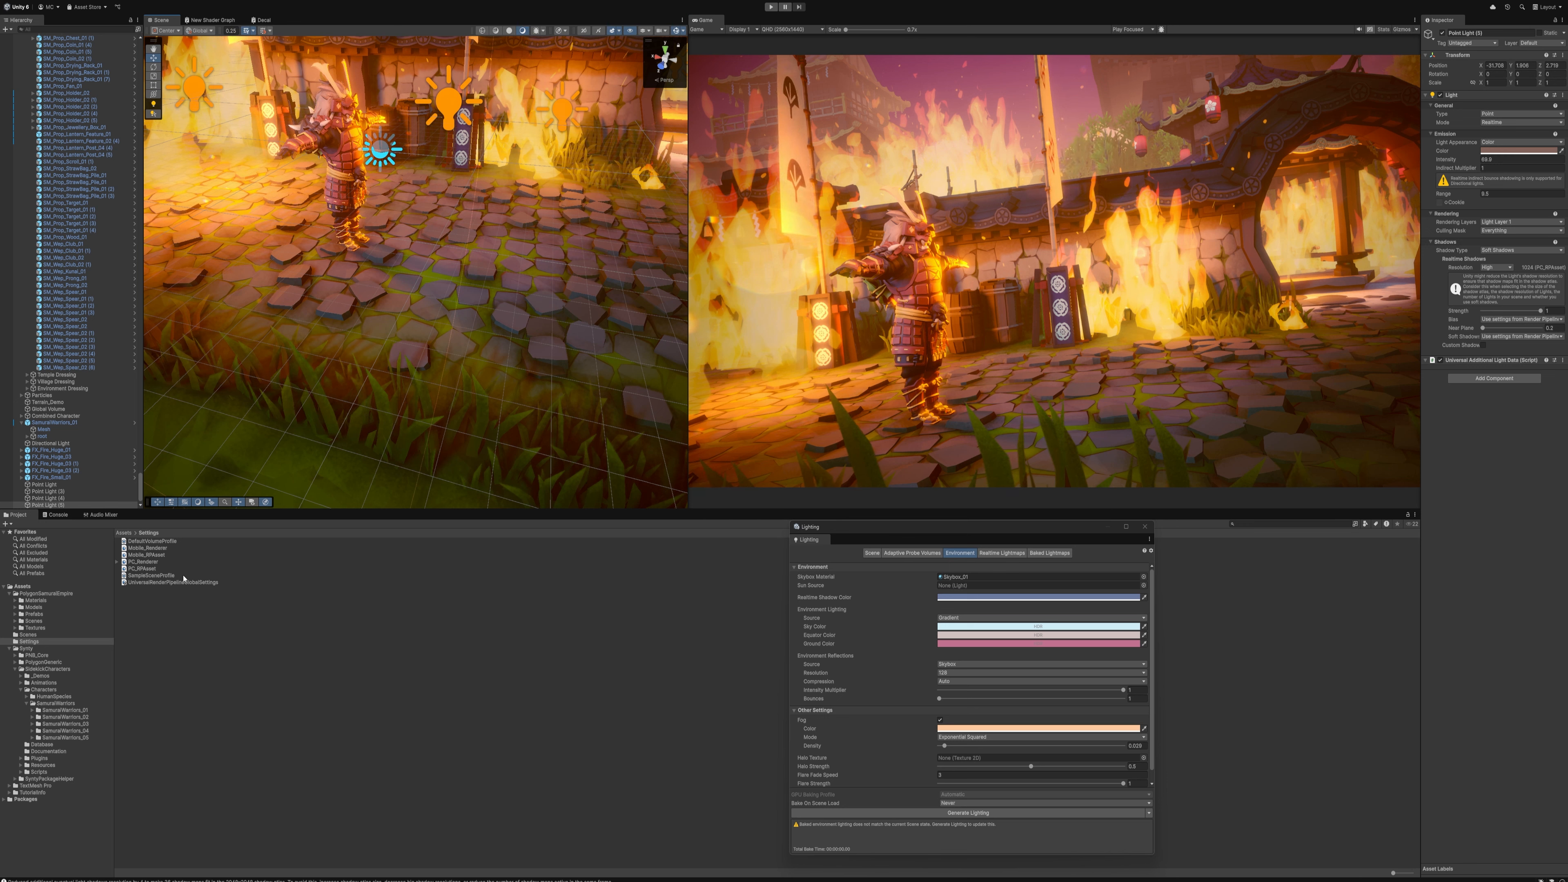
Set the MSAA anti-aliasing of the PC_RPAsset render pipeline asset to 8x
{"action": "left_click", "coordinate": [153, 569]}
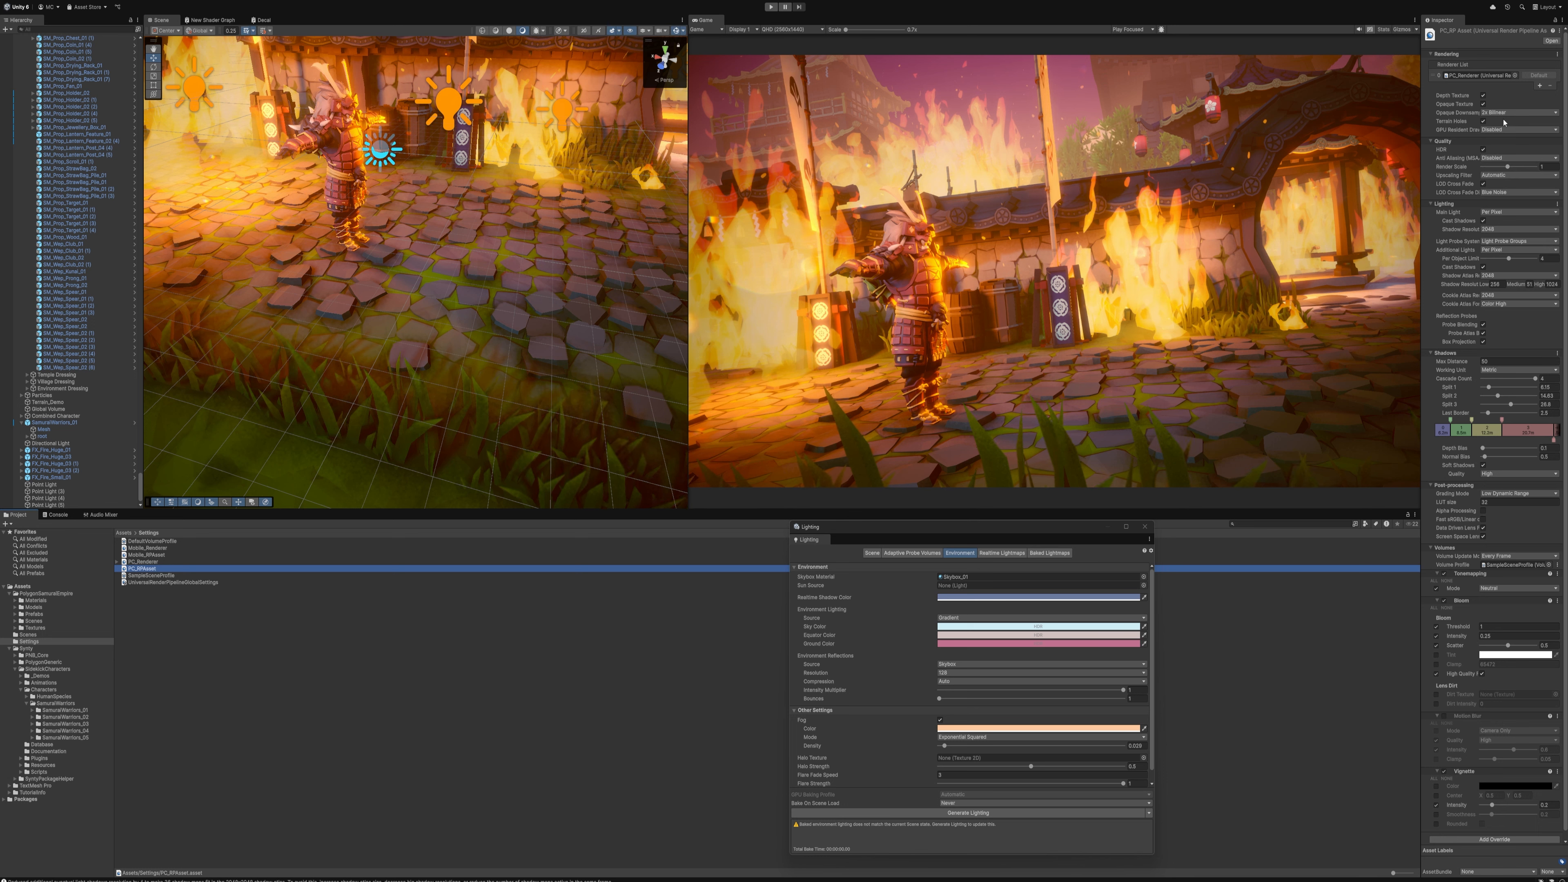
{"action": "left_click", "coordinate": [1506, 159]}
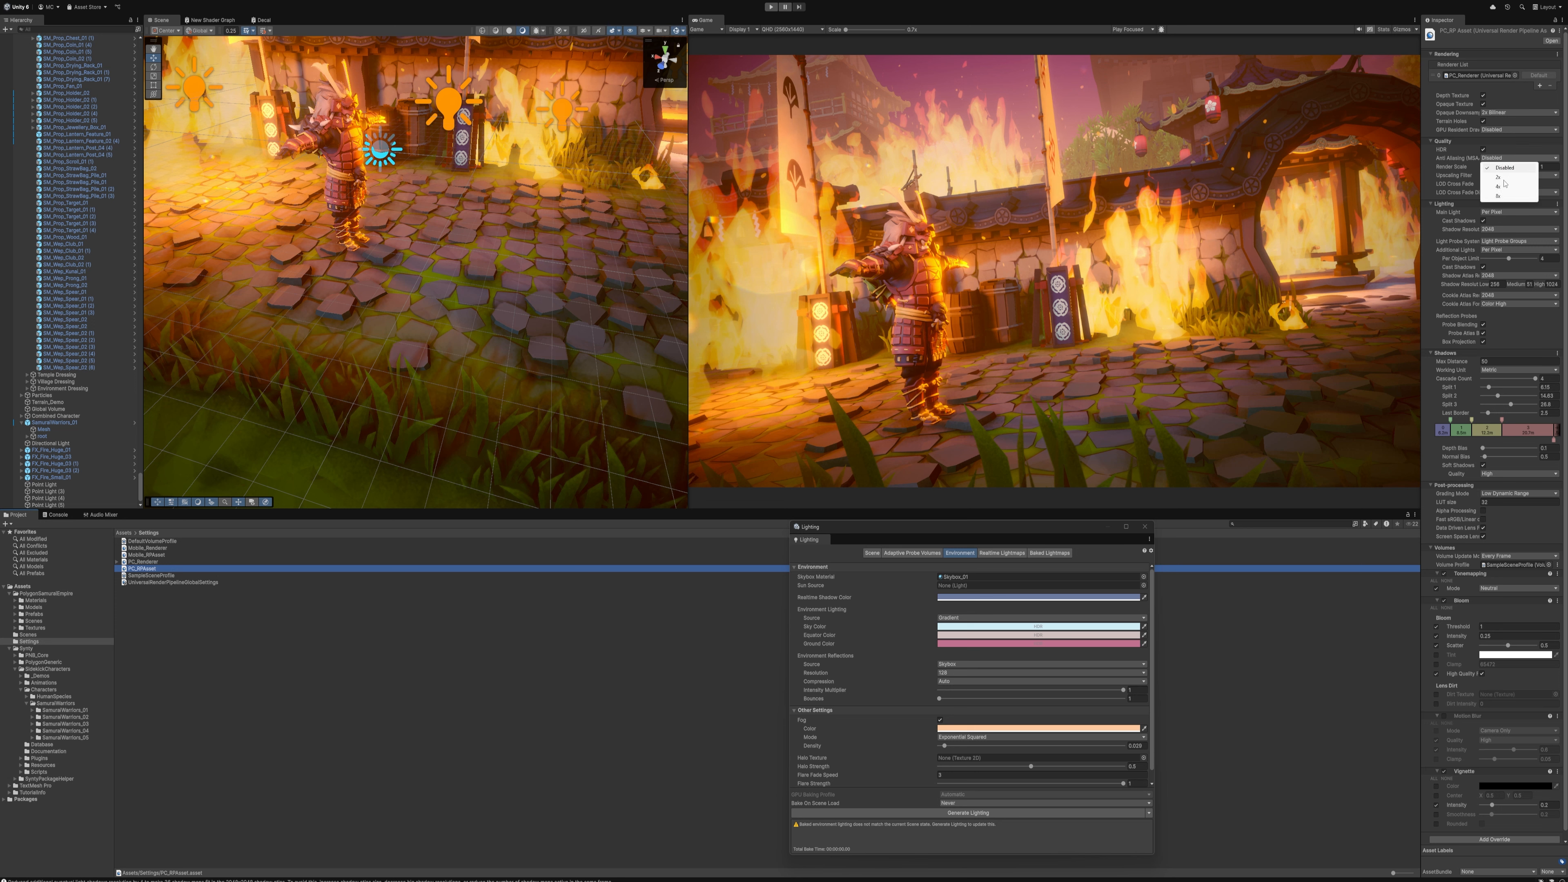
{"action": "left_click", "coordinate": [1500, 197]}
{"action": "scroll", "coordinate": [1522, 255], "scroll_direction": "down", "scroll_amount": 1}
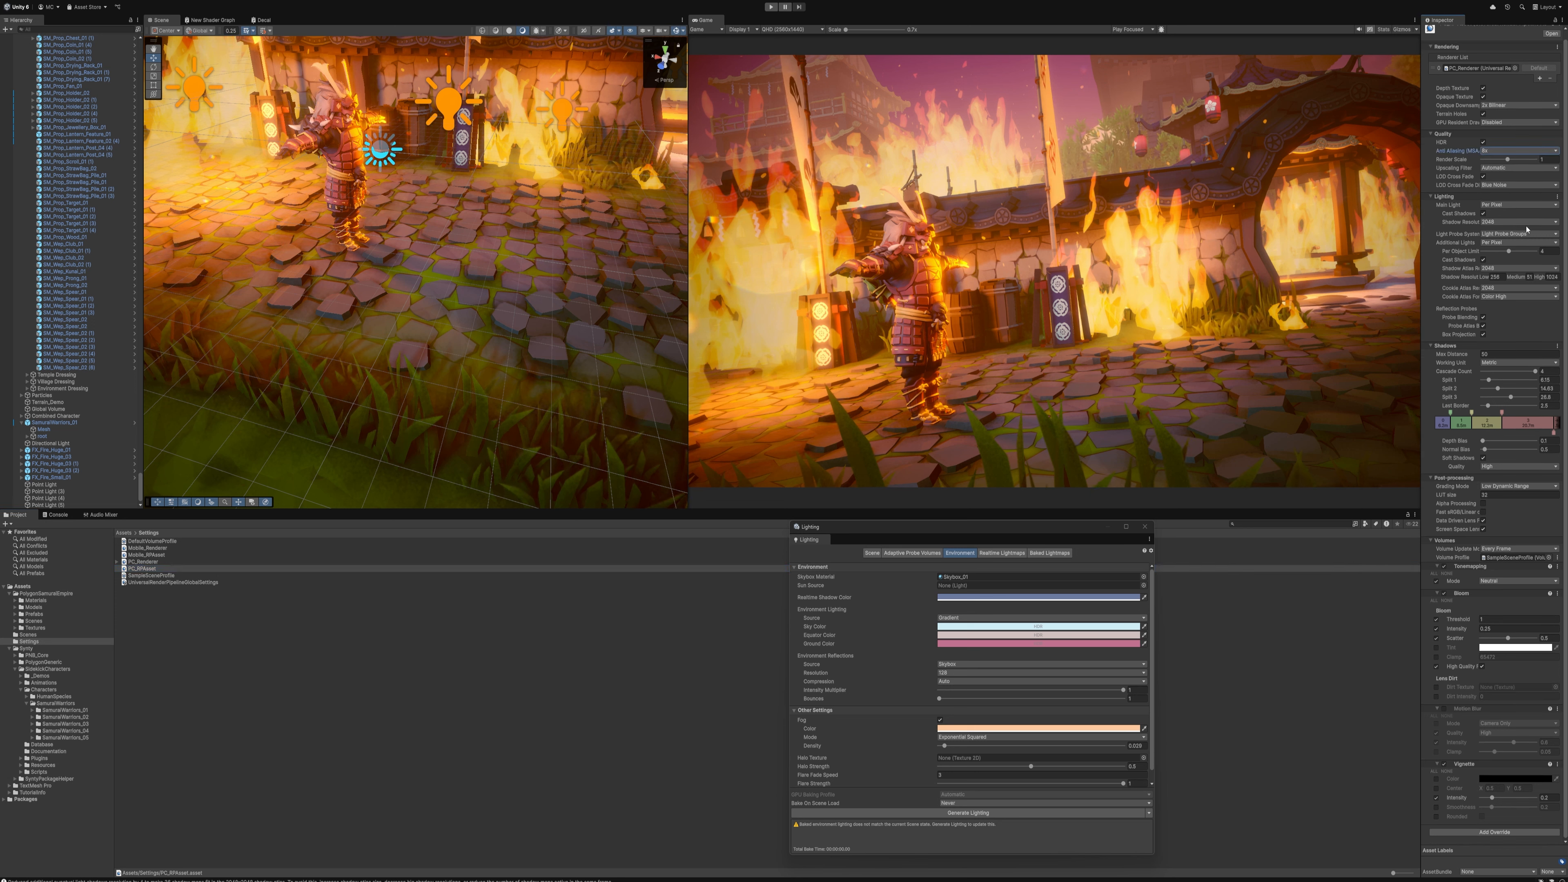
Set the additional lights' shadow atlas resolution in the PC_RPAsset to 8192
{"action": "left_click", "coordinate": [1500, 269]}
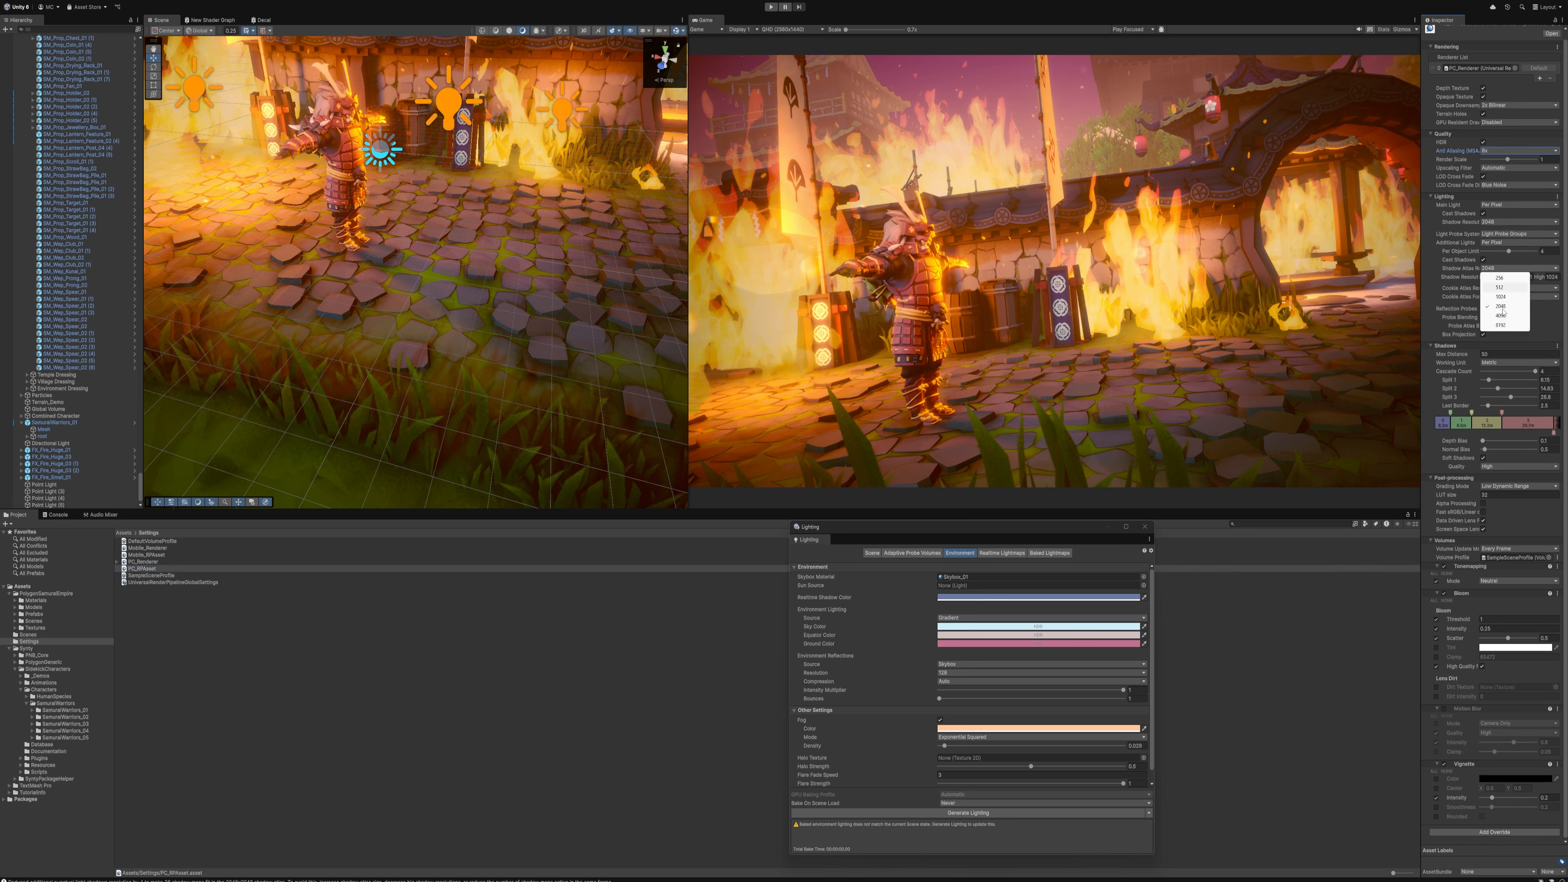
{"action": "left_click", "coordinate": [1501, 325]}
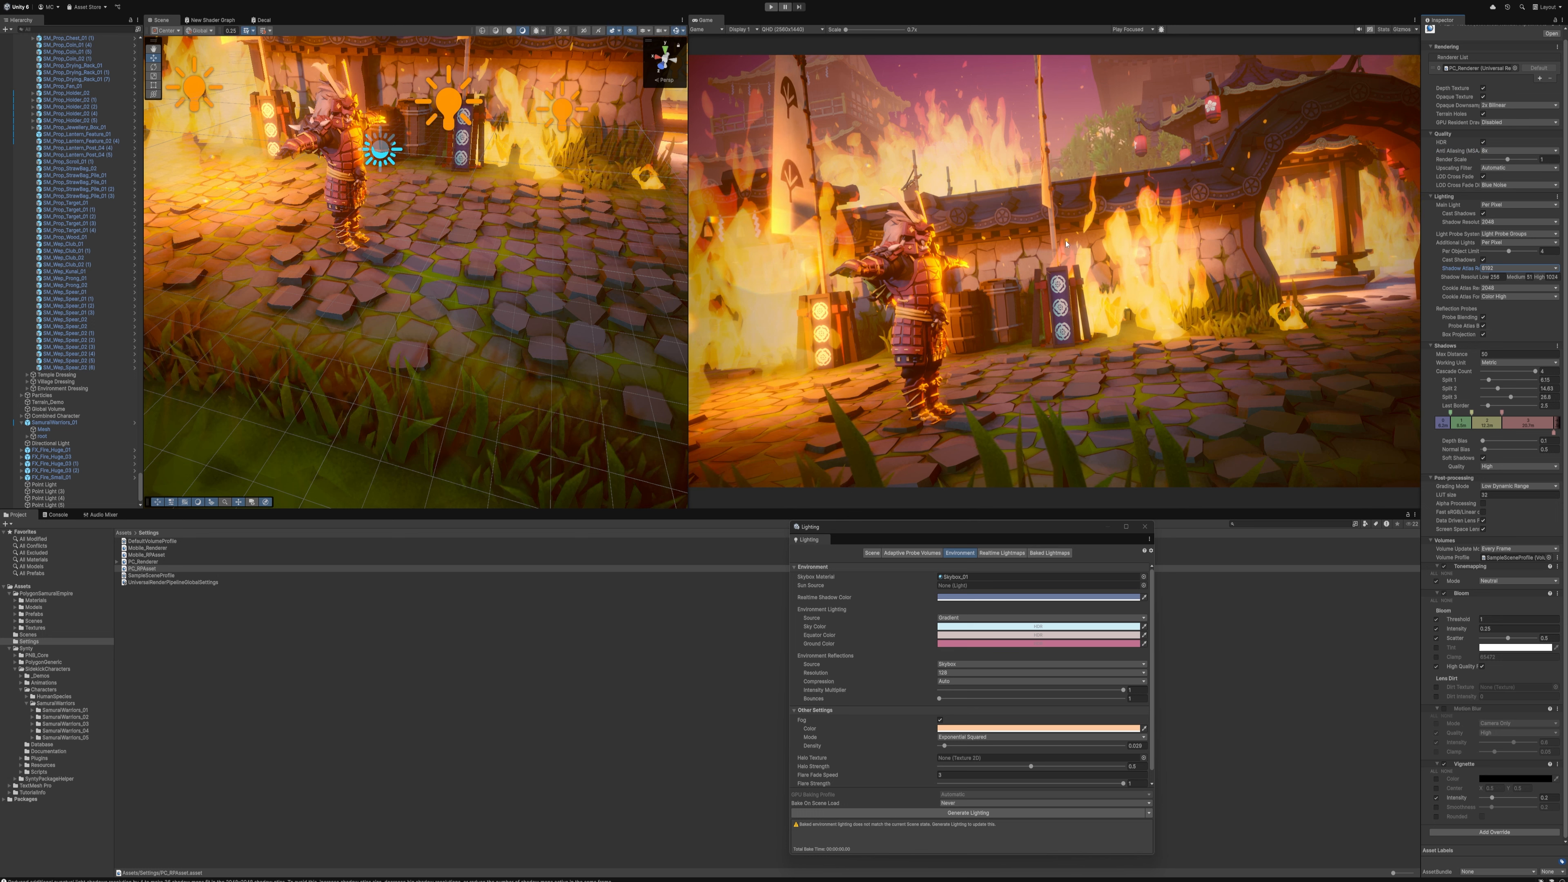
Locate the SamuraiWarriors_02 prefab through the first samurai's asset folder and place it in the courtyard facing the first samurai
{"action": "right_click_drag", "start_coordinate": [481, 224], "coordinate": [520, 198]}
{"action": "left_click", "coordinate": [275, 207]}
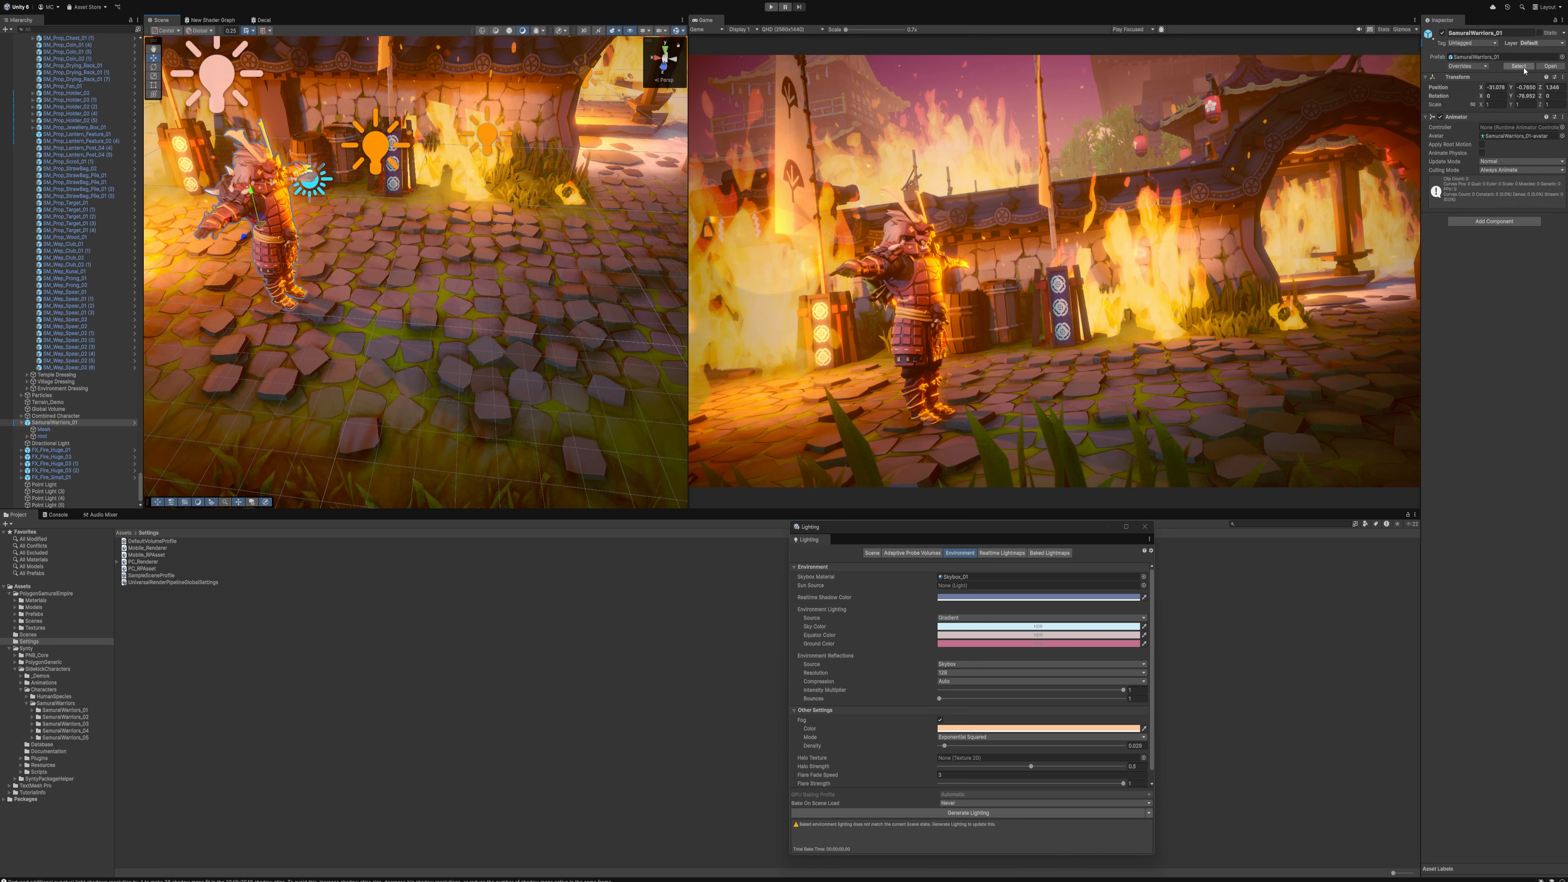
{"action": "left_click", "coordinate": [1519, 66]}
{"action": "left_click", "coordinate": [80, 717]}
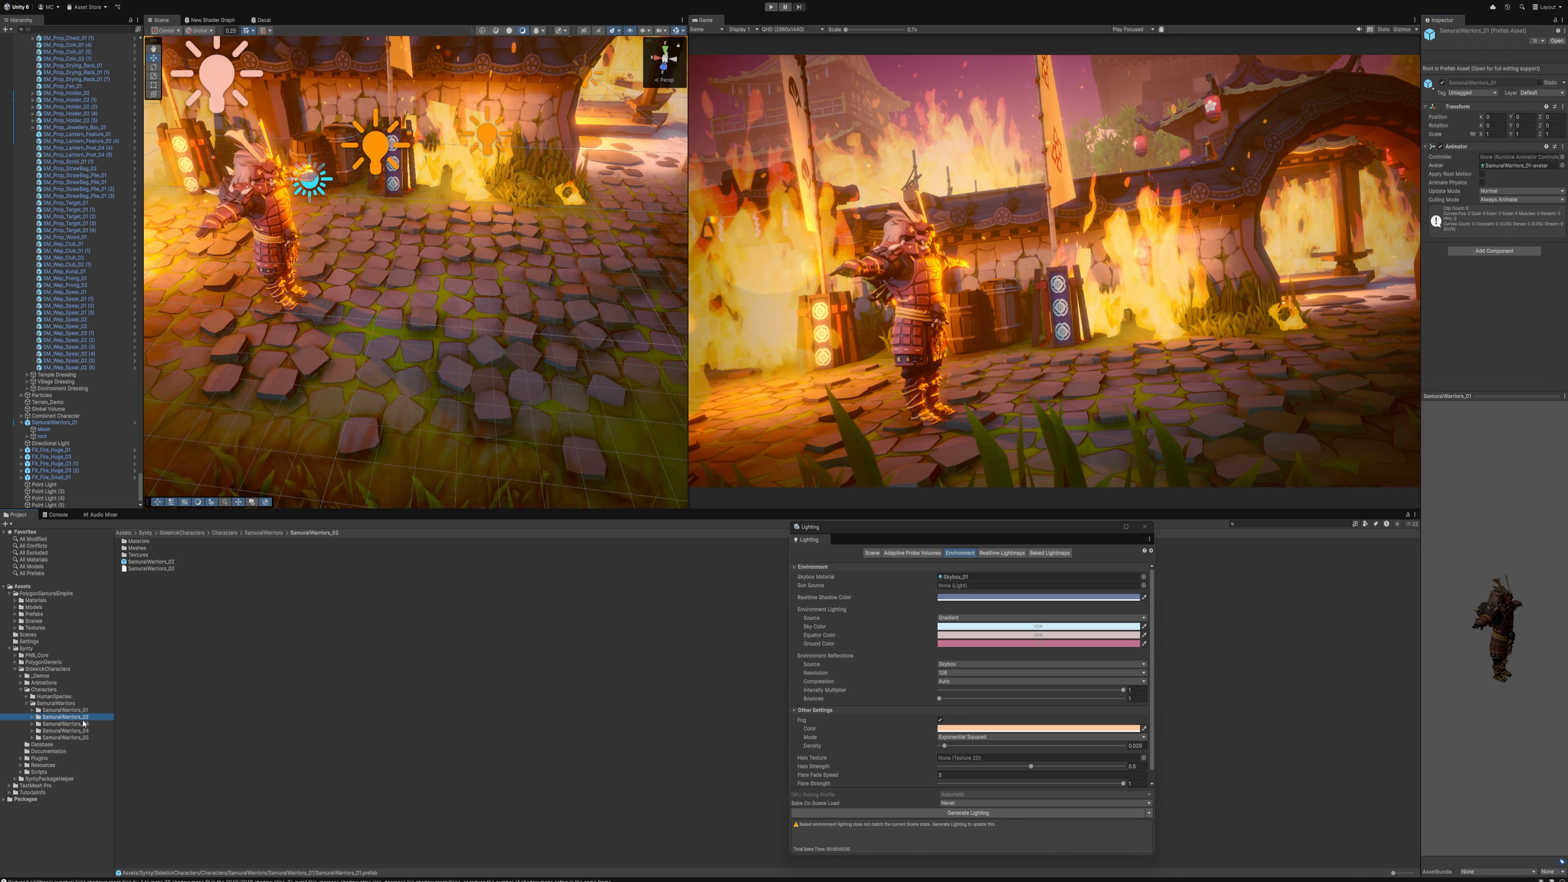
{"action": "left_click_drag", "start_coordinate": [150, 561], "coordinate": [564, 172]}
{"action": "key", "text": "w"}
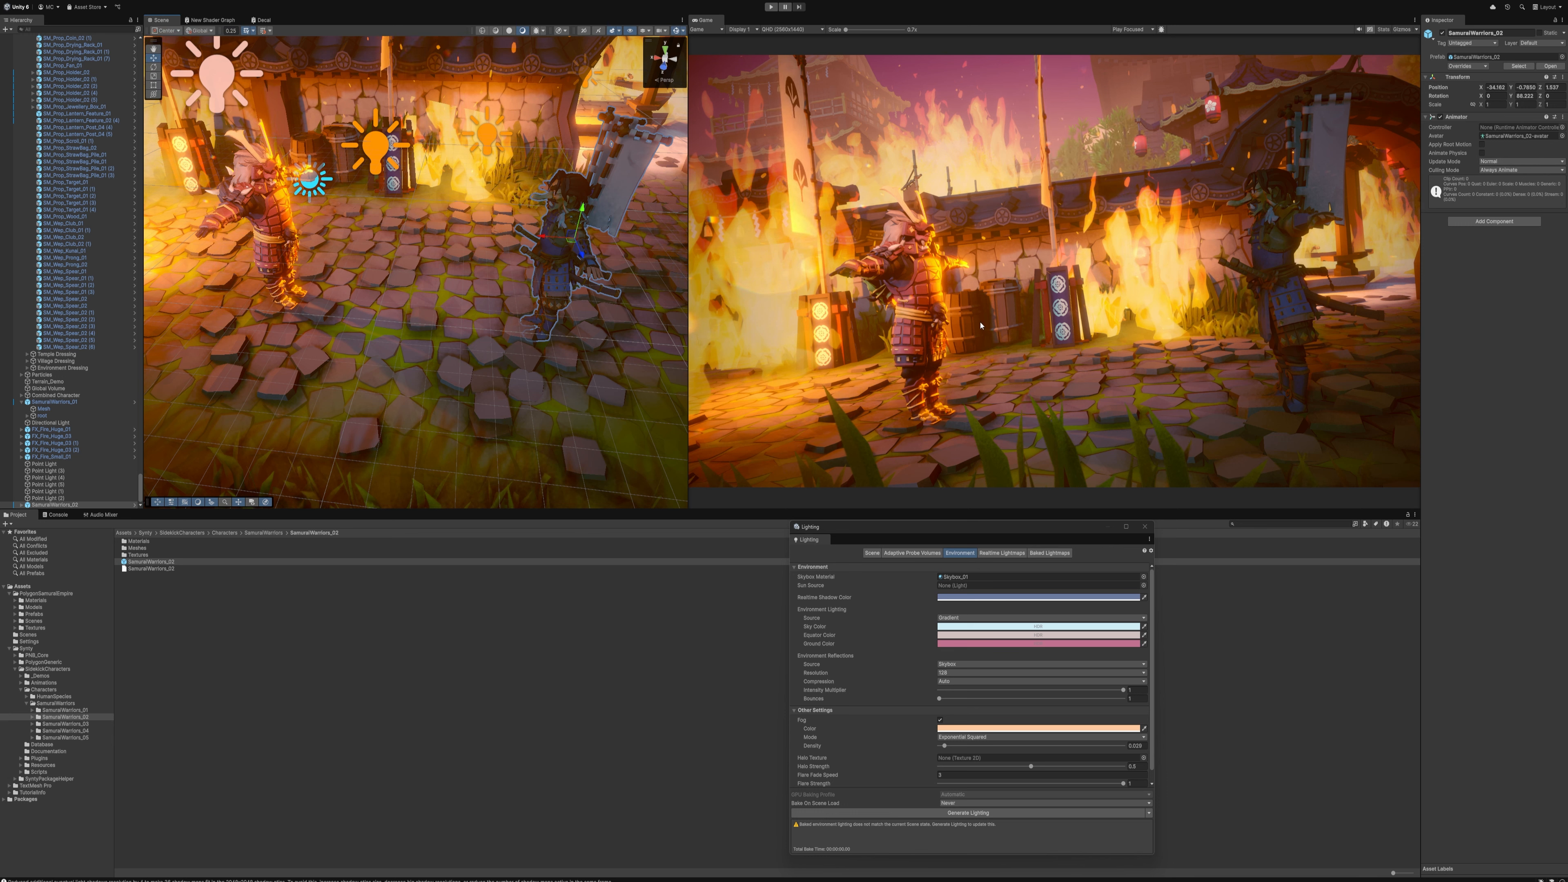
Add Light Layer 1 to the rendering layer mask of the second samurai's mesh
{"action": "left_click", "coordinate": [545, 279]}
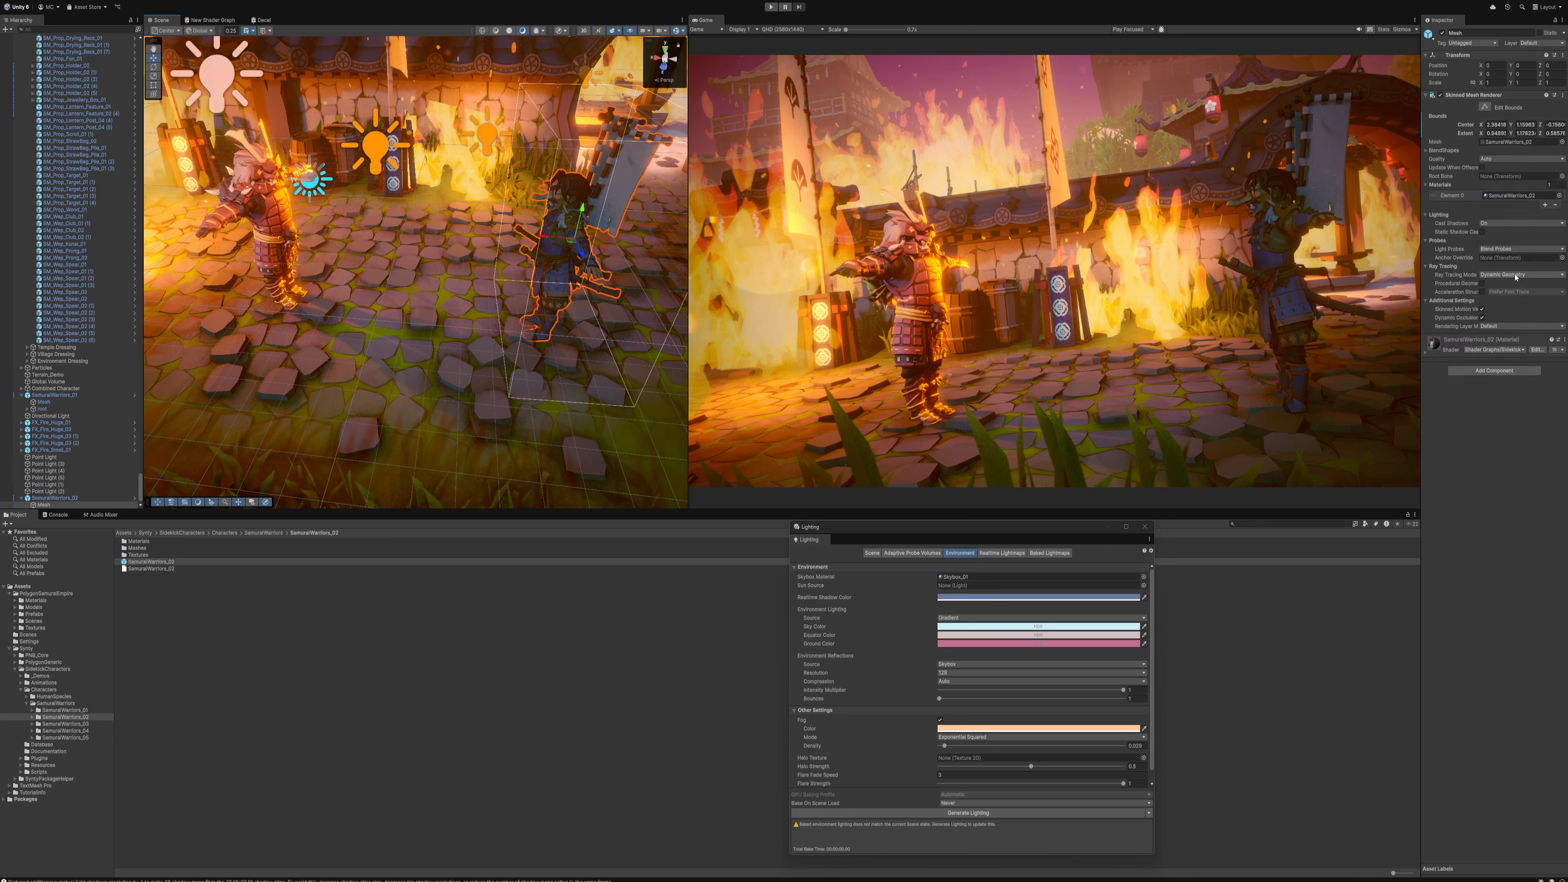
{"action": "left_click", "coordinate": [1503, 326]}
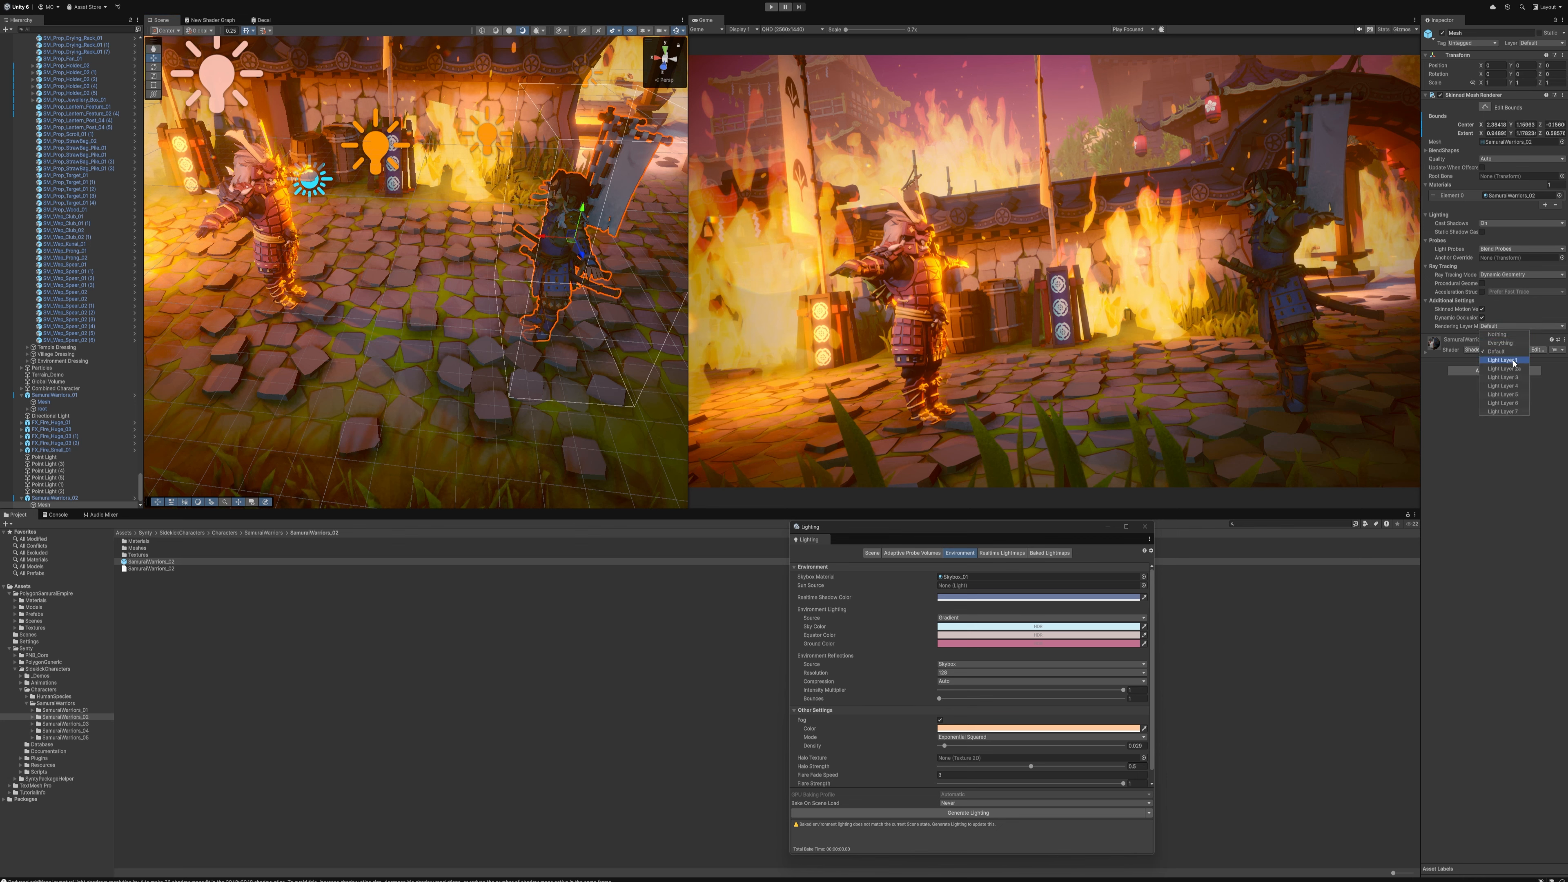
{"action": "left_click", "coordinate": [1502, 360]}
Shift the orange Light Layer 1 point light slightly sideways between the two samurai
{"action": "right_click_drag", "start_coordinate": [346, 185], "coordinate": [313, 215]}
{"action": "left_click", "coordinate": [313, 214]}
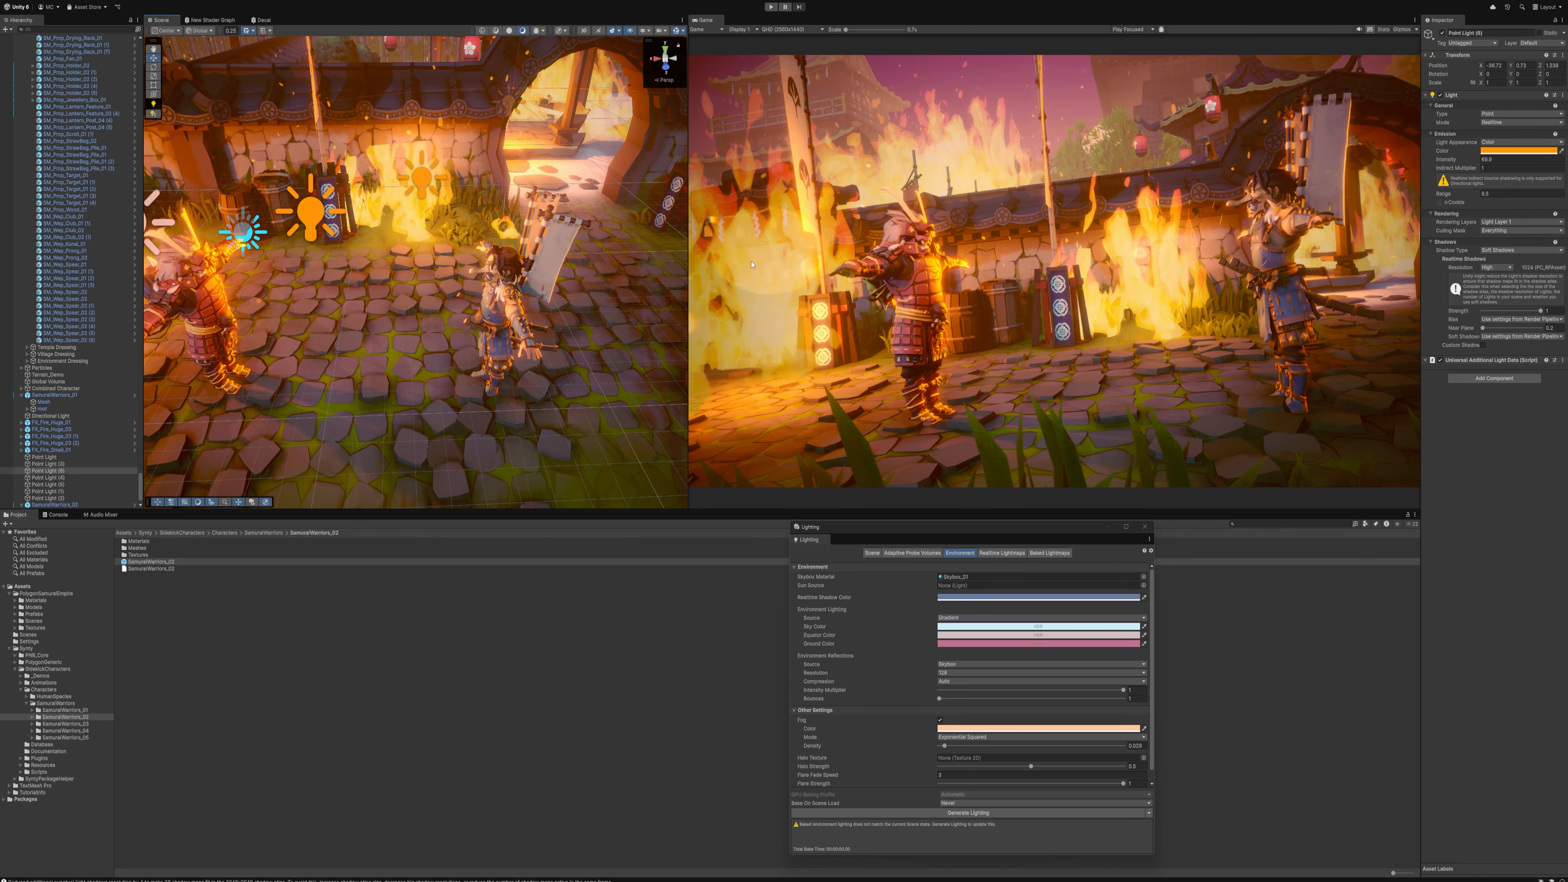
{"action": "left_click_drag", "start_coordinate": [346, 204], "coordinate": [377, 210]}
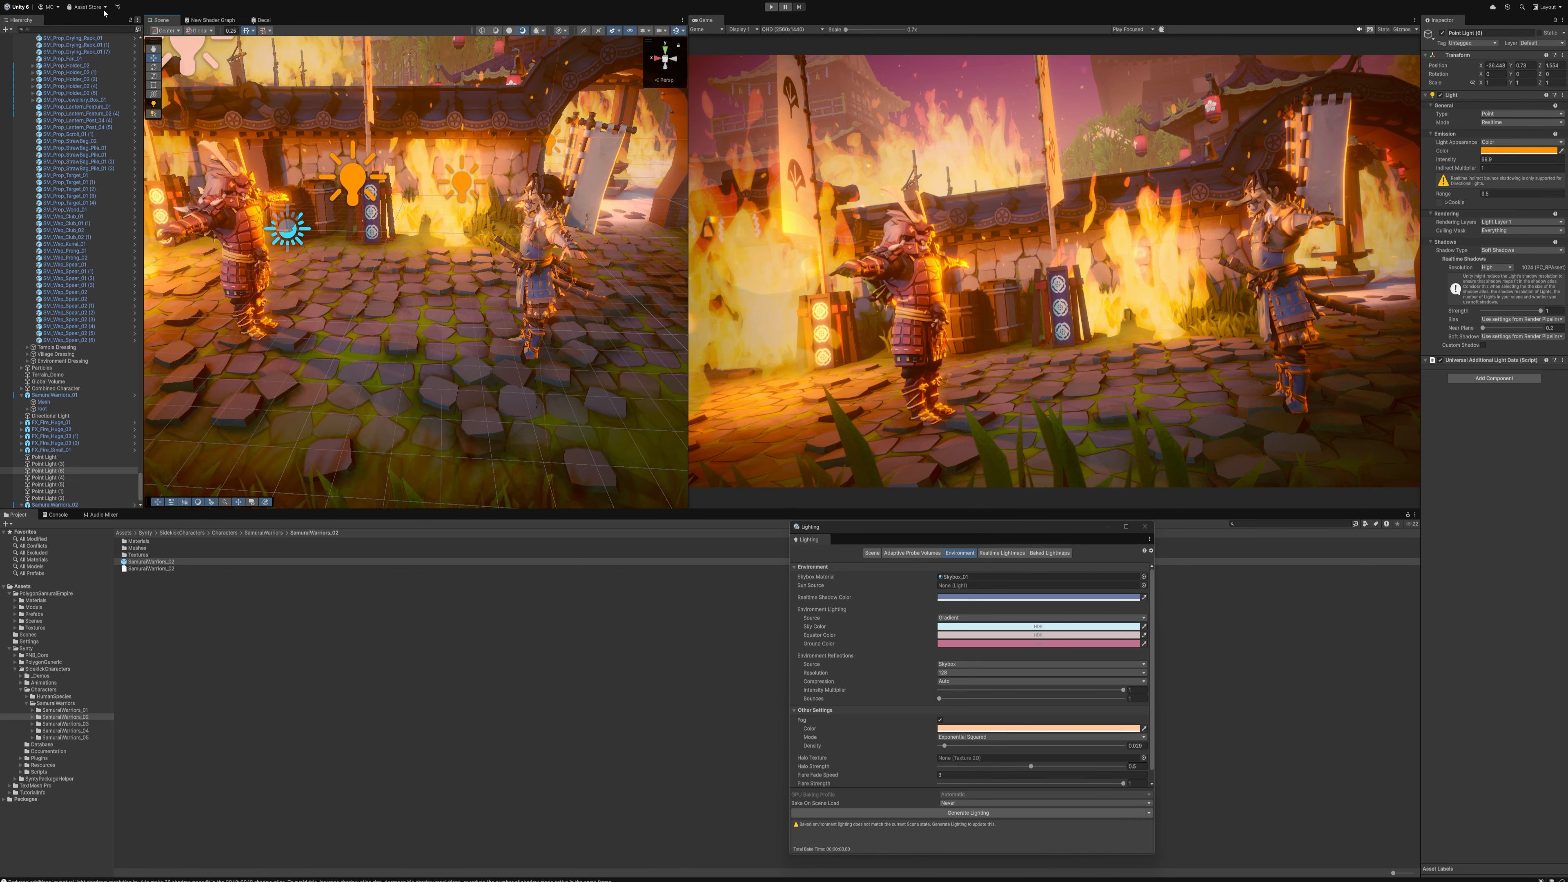
Find the Global Volume in the hierarchy, then raise the contrast and lower the saturation in its Color Adjustments
{"action": "left_click", "coordinate": [64, 30]}
{"action": "type", "text": "ca"}
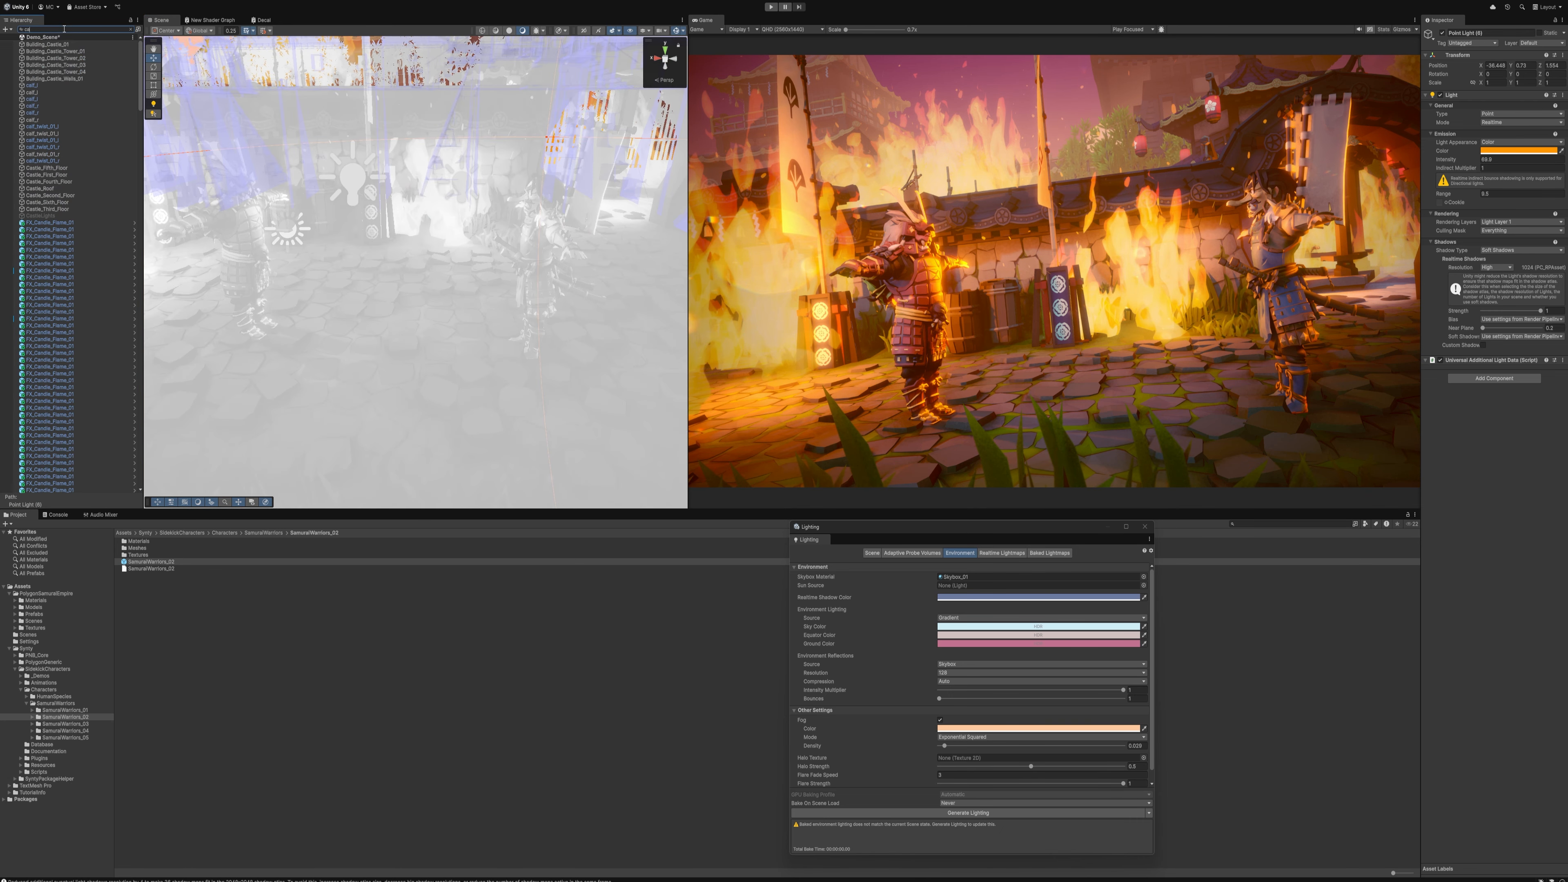
{"action": "key", "text": "BackSpace"}
{"action": "key", "text": "BackSpace"}
{"action": "type", "text": "glo"}
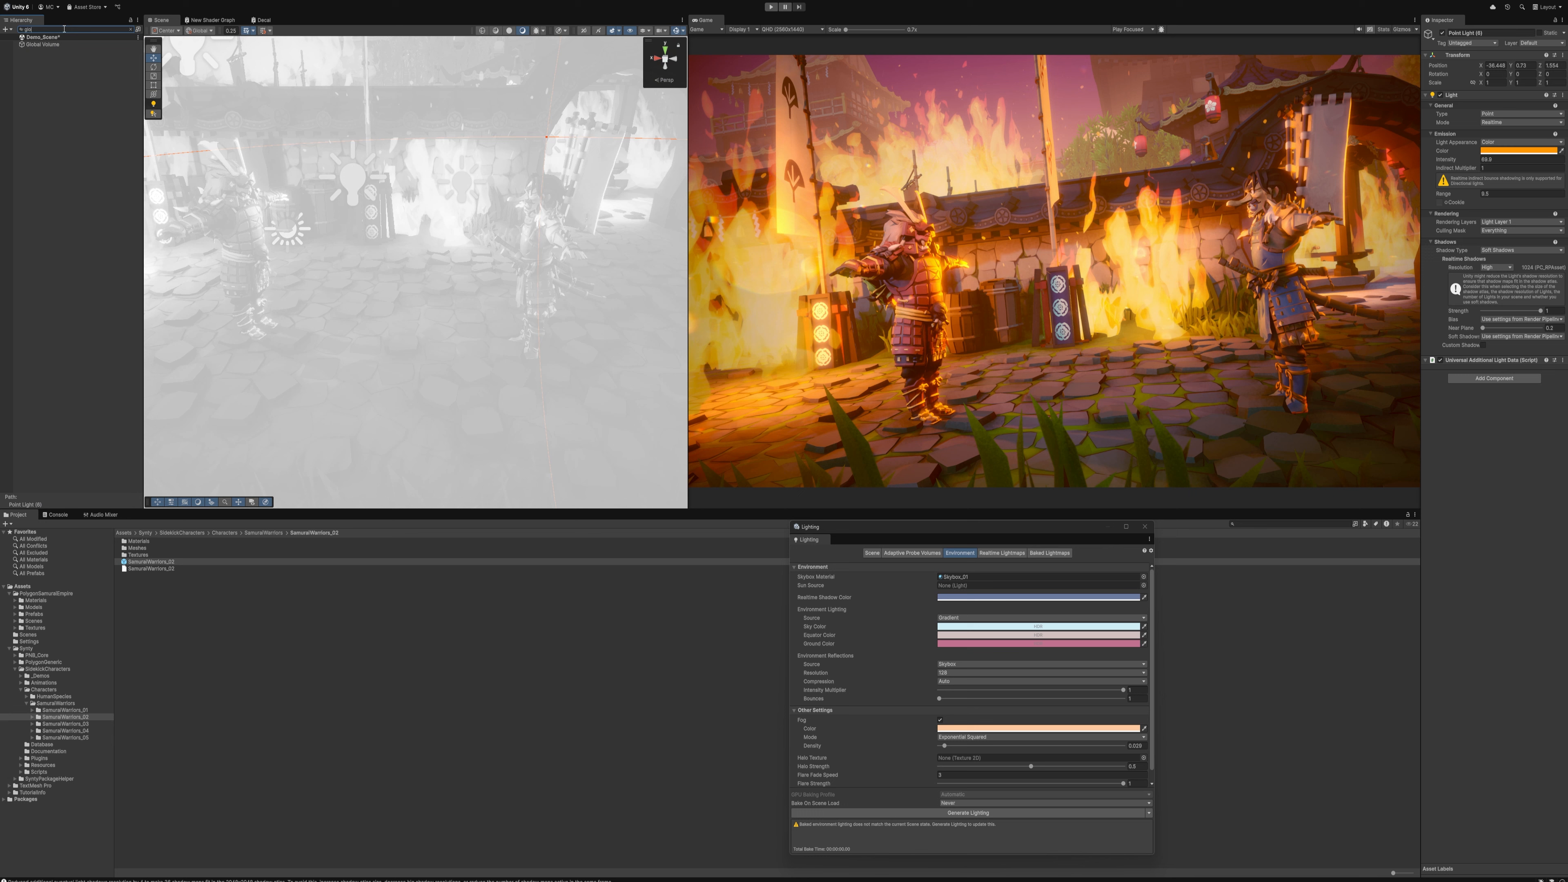
{"action": "left_click", "coordinate": [59, 45]}
{"action": "left_click", "coordinate": [130, 30]}
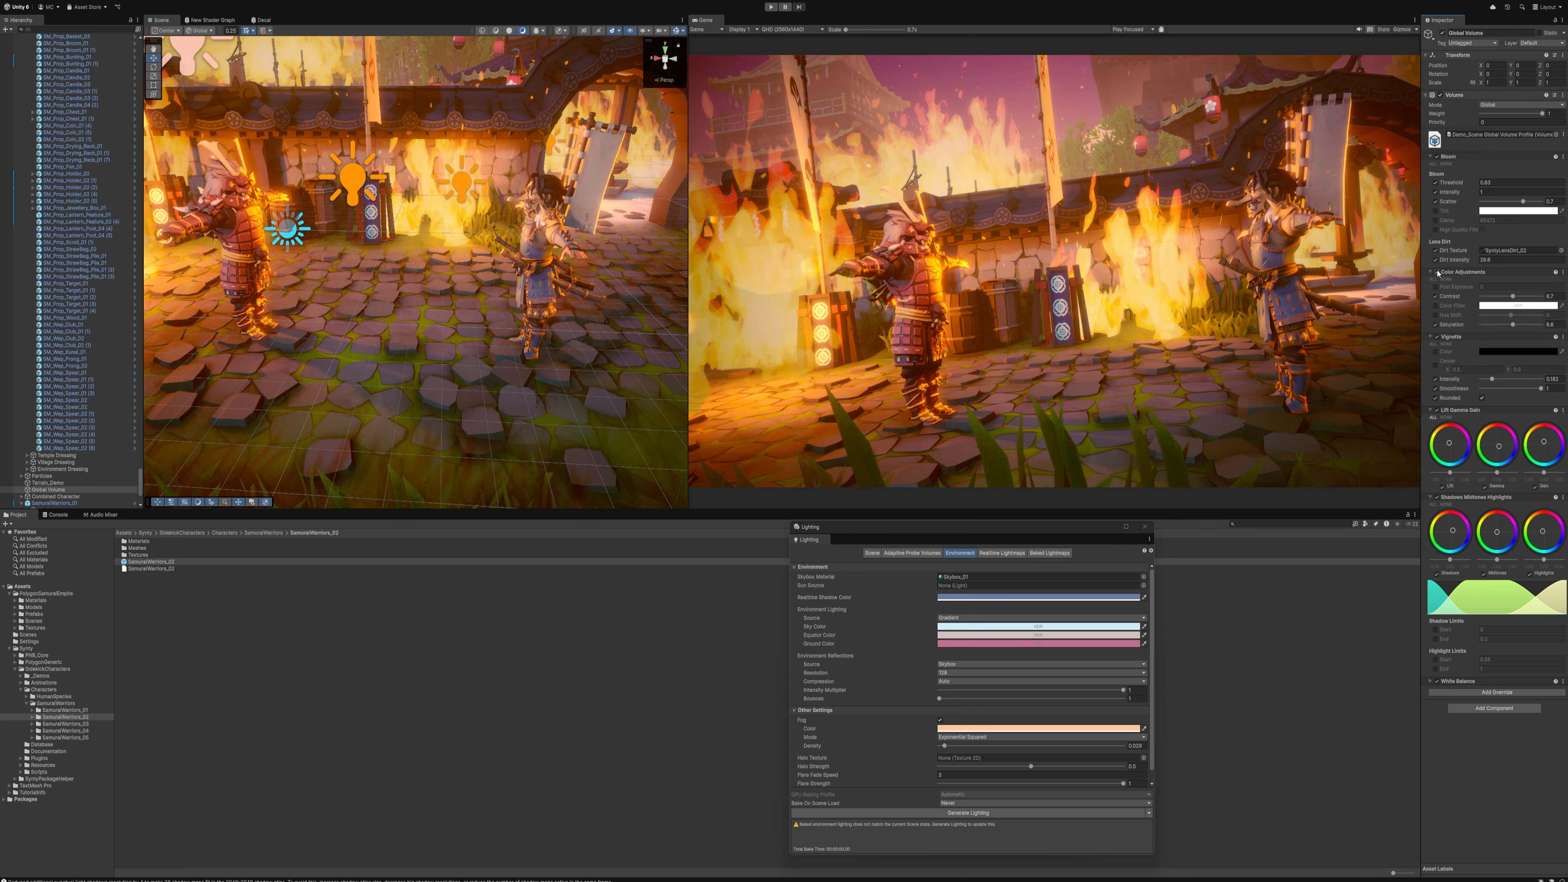
{"action": "left_click_drag", "start_coordinate": [1510, 297], "coordinate": [1509, 324]}
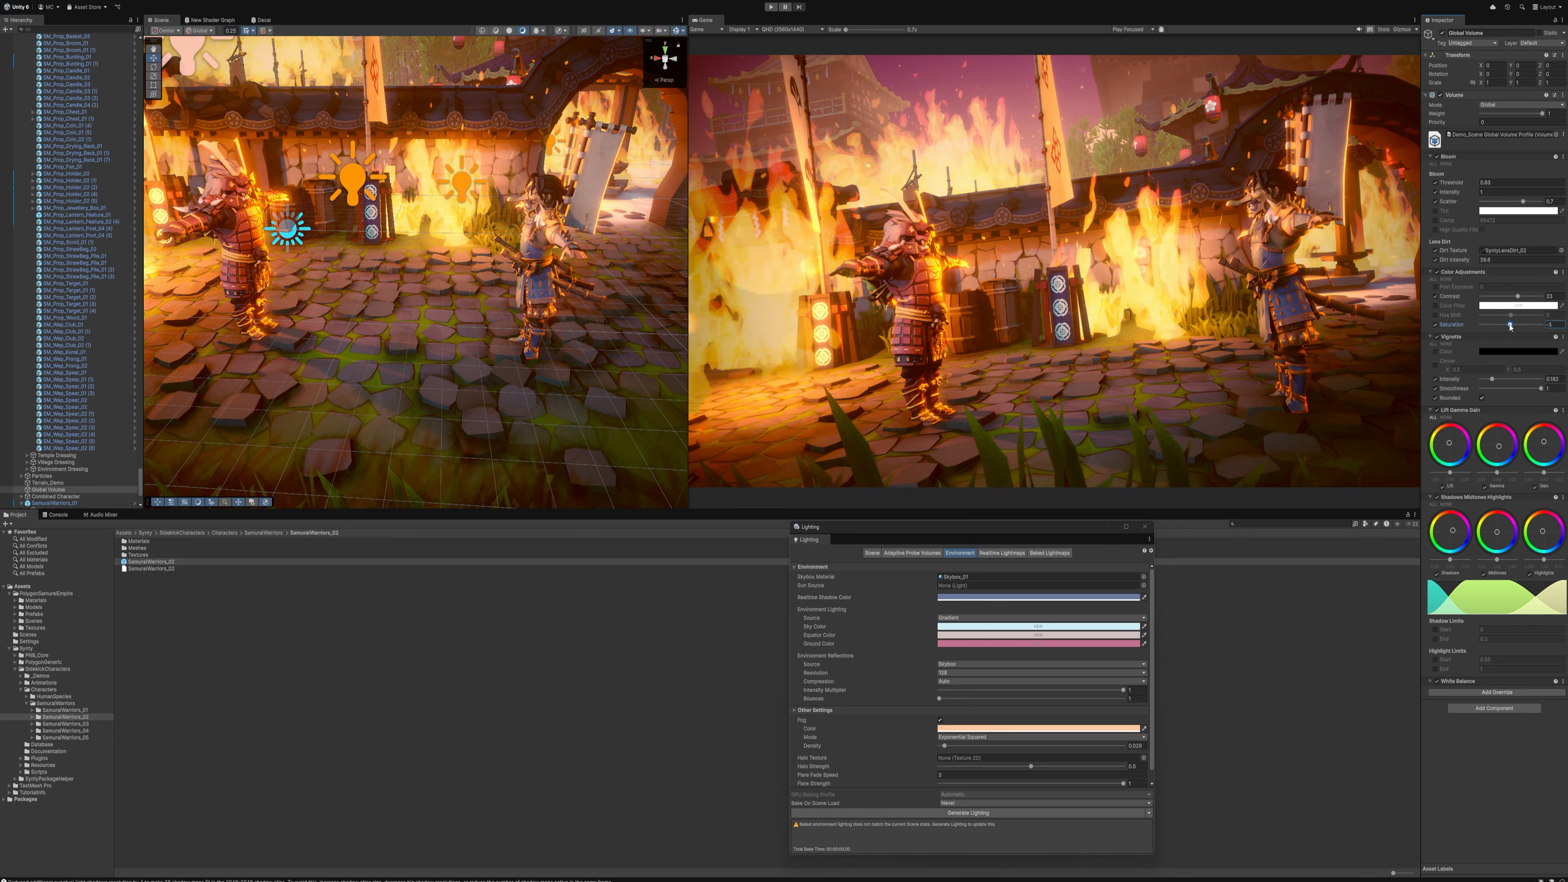
Adjust the Lift and Shadows colour wheels of the Global Volume to give the dark areas a redder tint
{"action": "mouse_move", "coordinate": [1451, 446]}
{"action": "left_mouse_down"}
{"action": "mouse_move", "coordinate": [1430, 443]}
{"action": "mouse_move", "coordinate": [1451, 440]}
{"action": "left_mouse_up"}
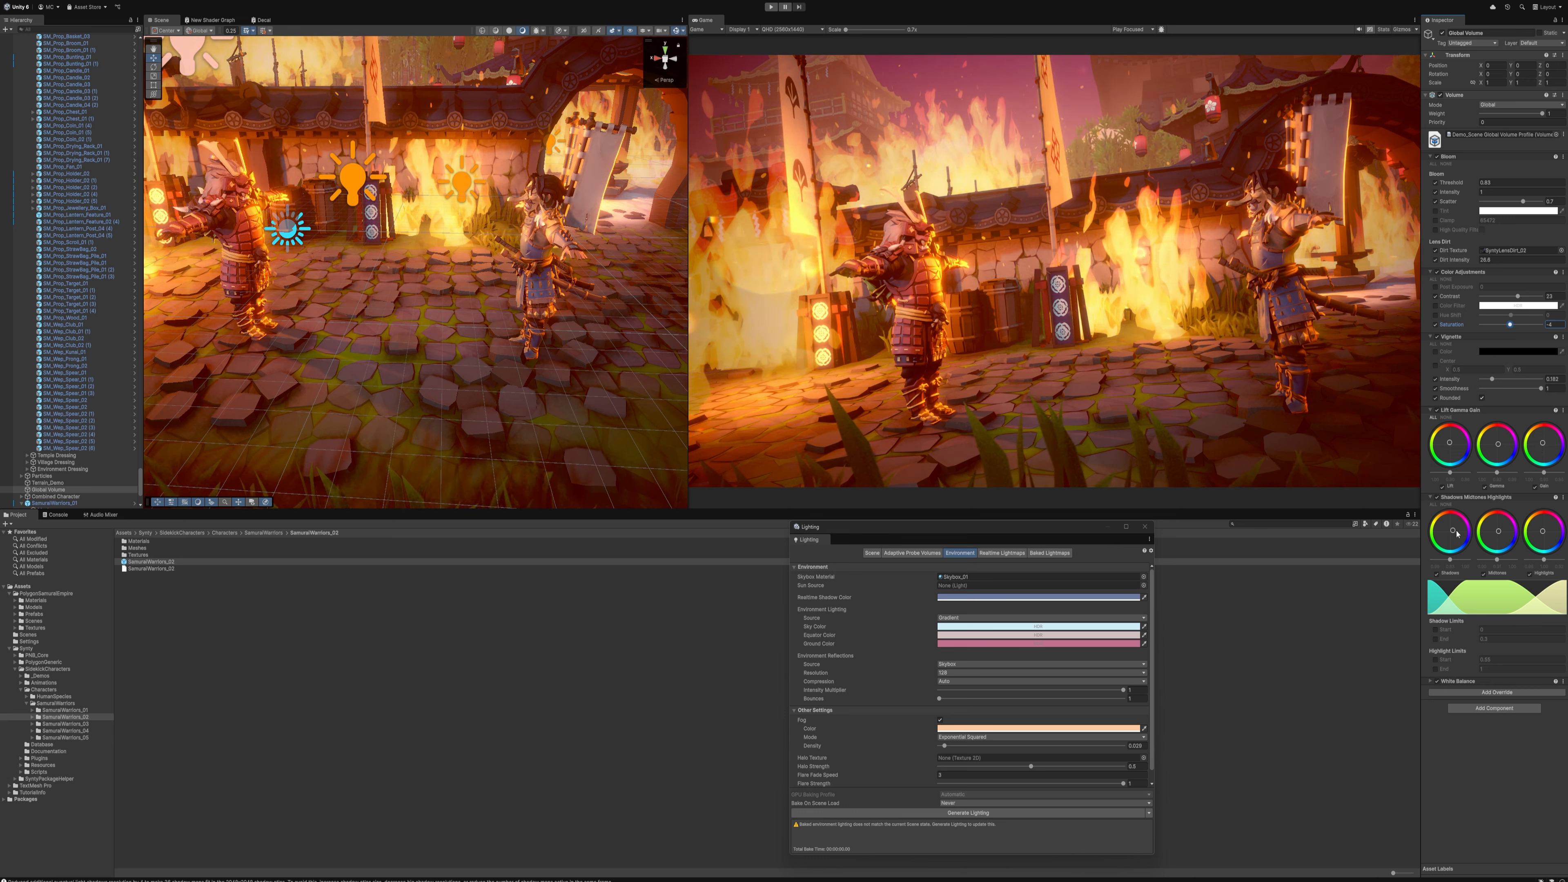
{"action": "left_click_drag", "start_coordinate": [1447, 545], "coordinate": [1460, 524]}
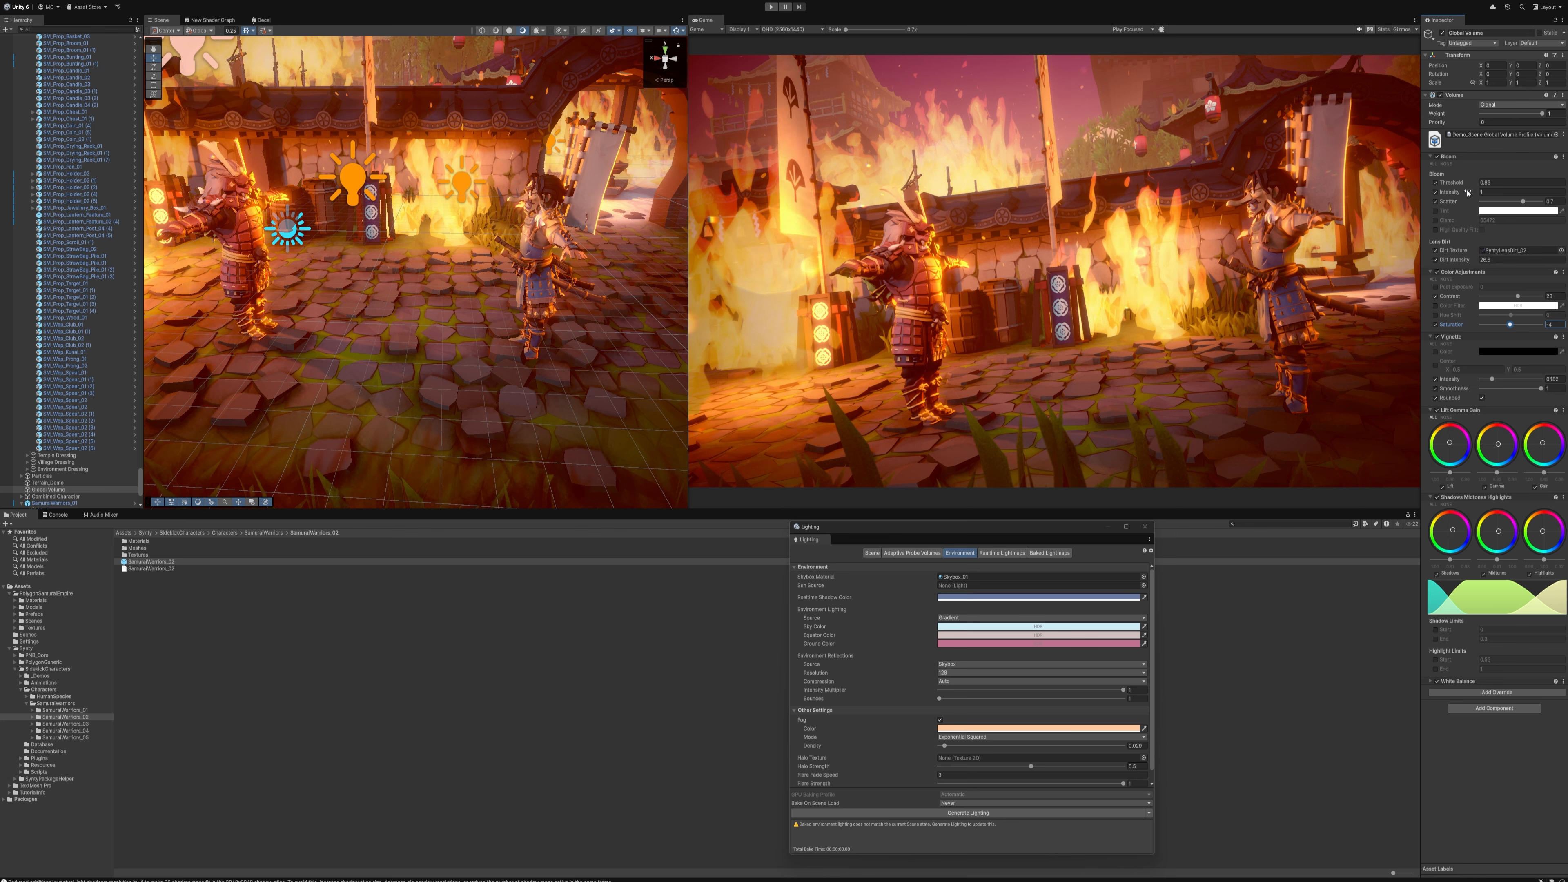
Set the Bloom threshold to 0.44, reduce its intensity, and compare the shot with Dirt Intensity off and on
{"action": "left_click_drag", "start_coordinate": [1476, 183], "coordinate": [1384, 201]}
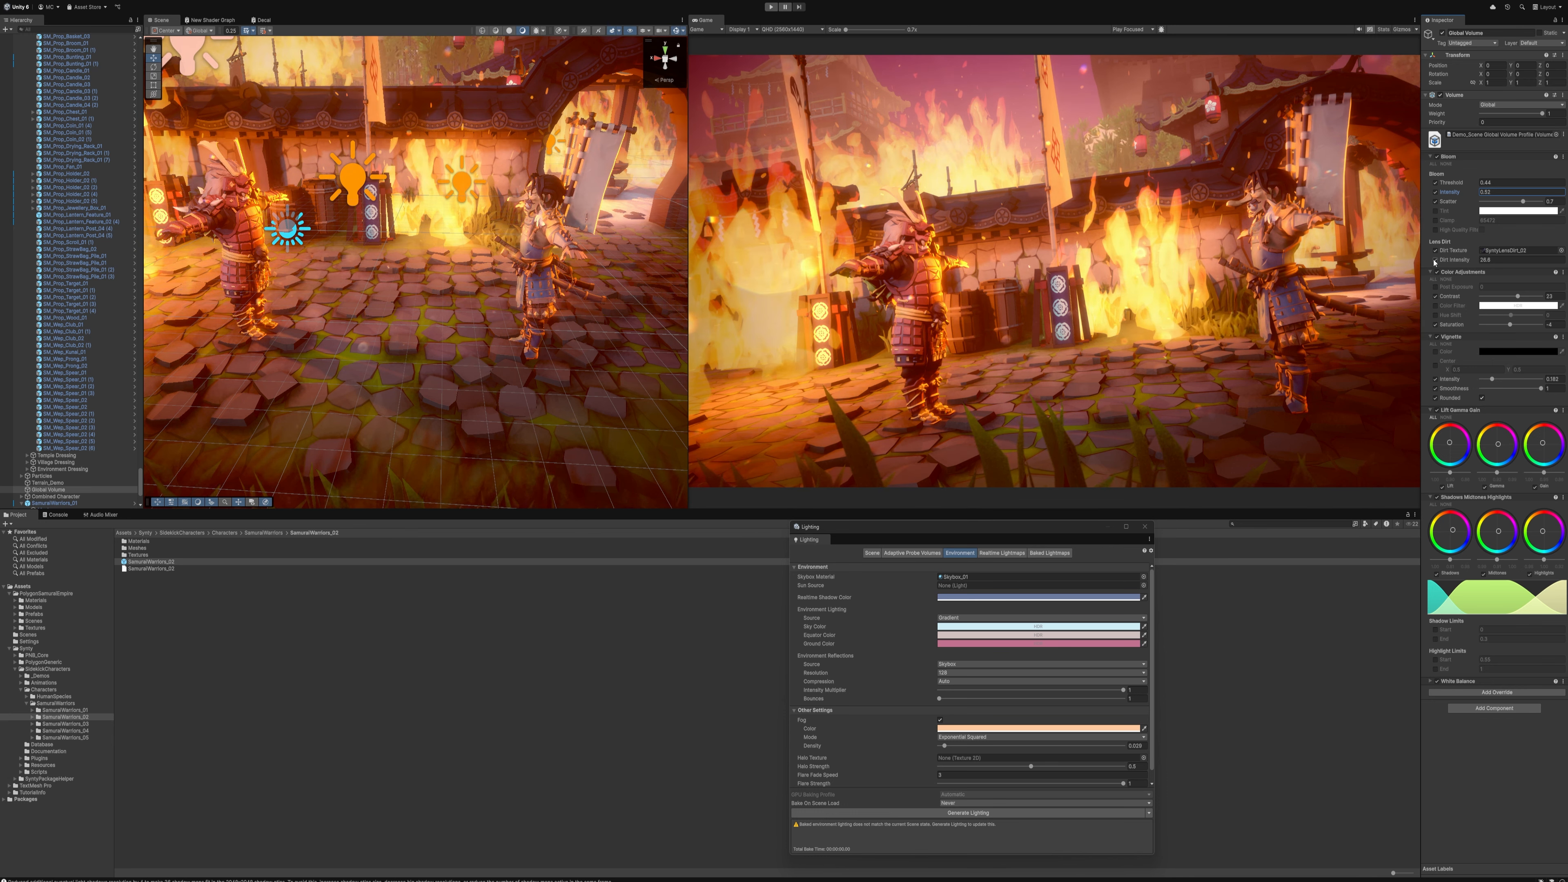
{"action": "left_click", "coordinate": [1435, 260]}
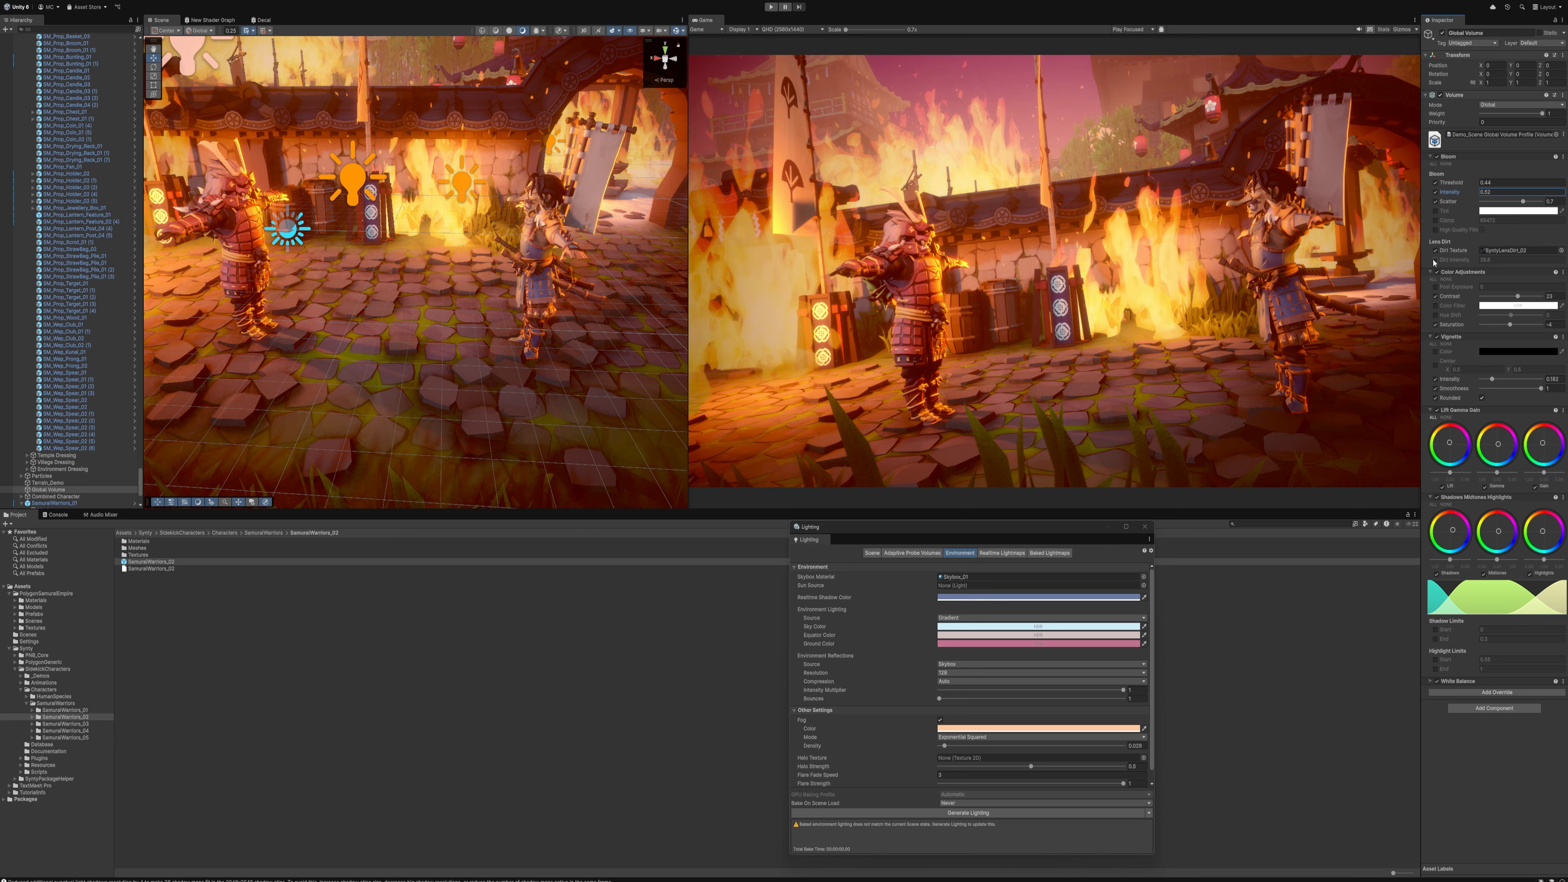
{"action": "left_click", "coordinate": [1435, 260]}
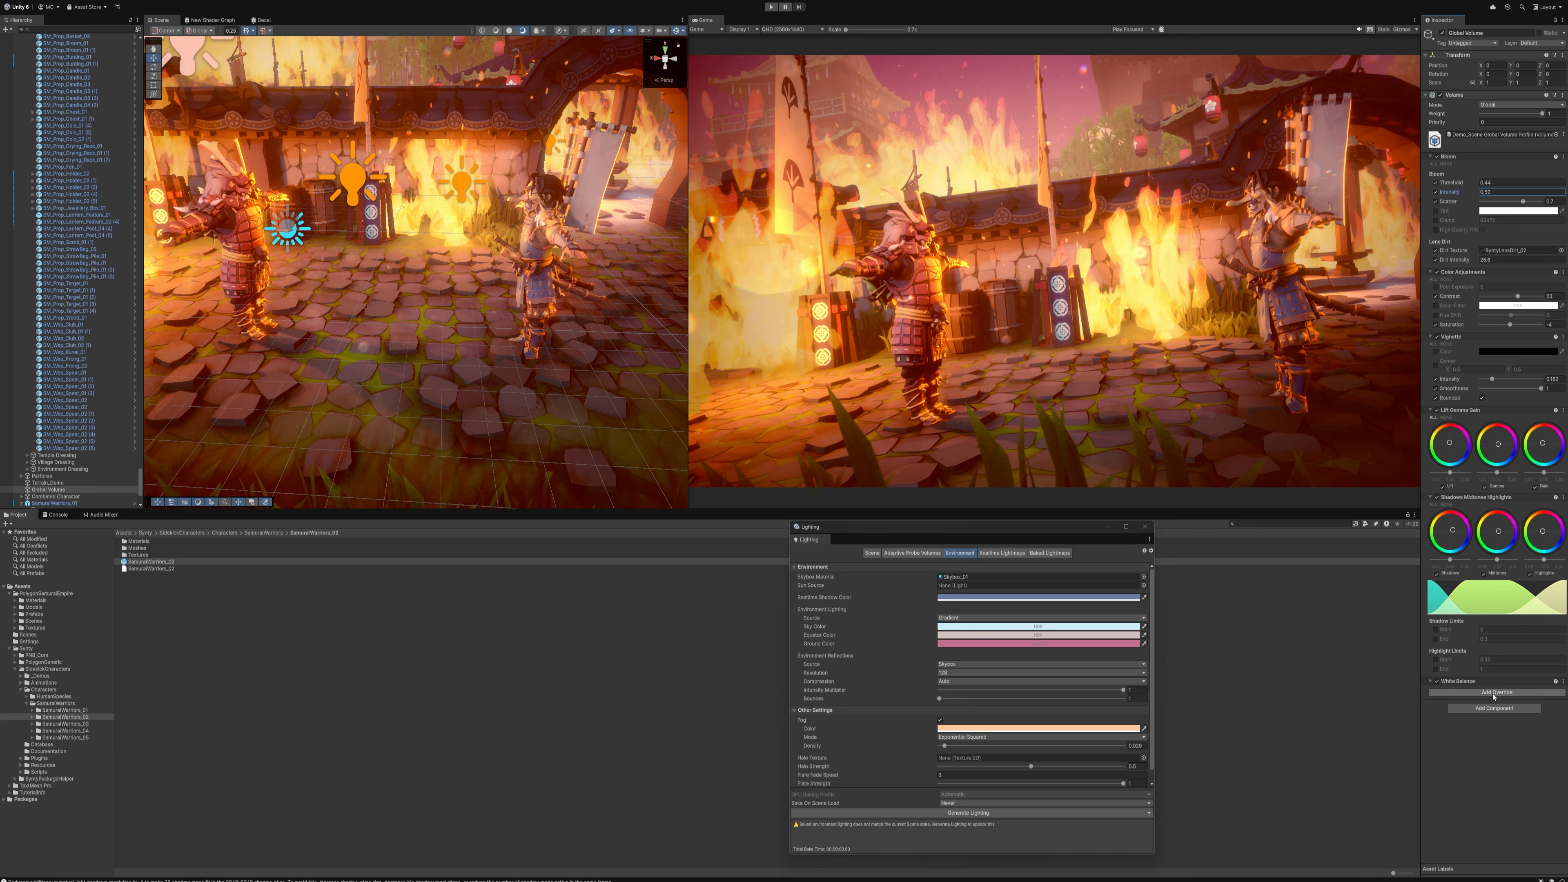
Add a Depth Of Field override to the Global Volume in Gaussian mode and enable its parameters
{"action": "left_click", "coordinate": [1496, 692]}
{"action": "left_click", "coordinate": [1472, 735]}
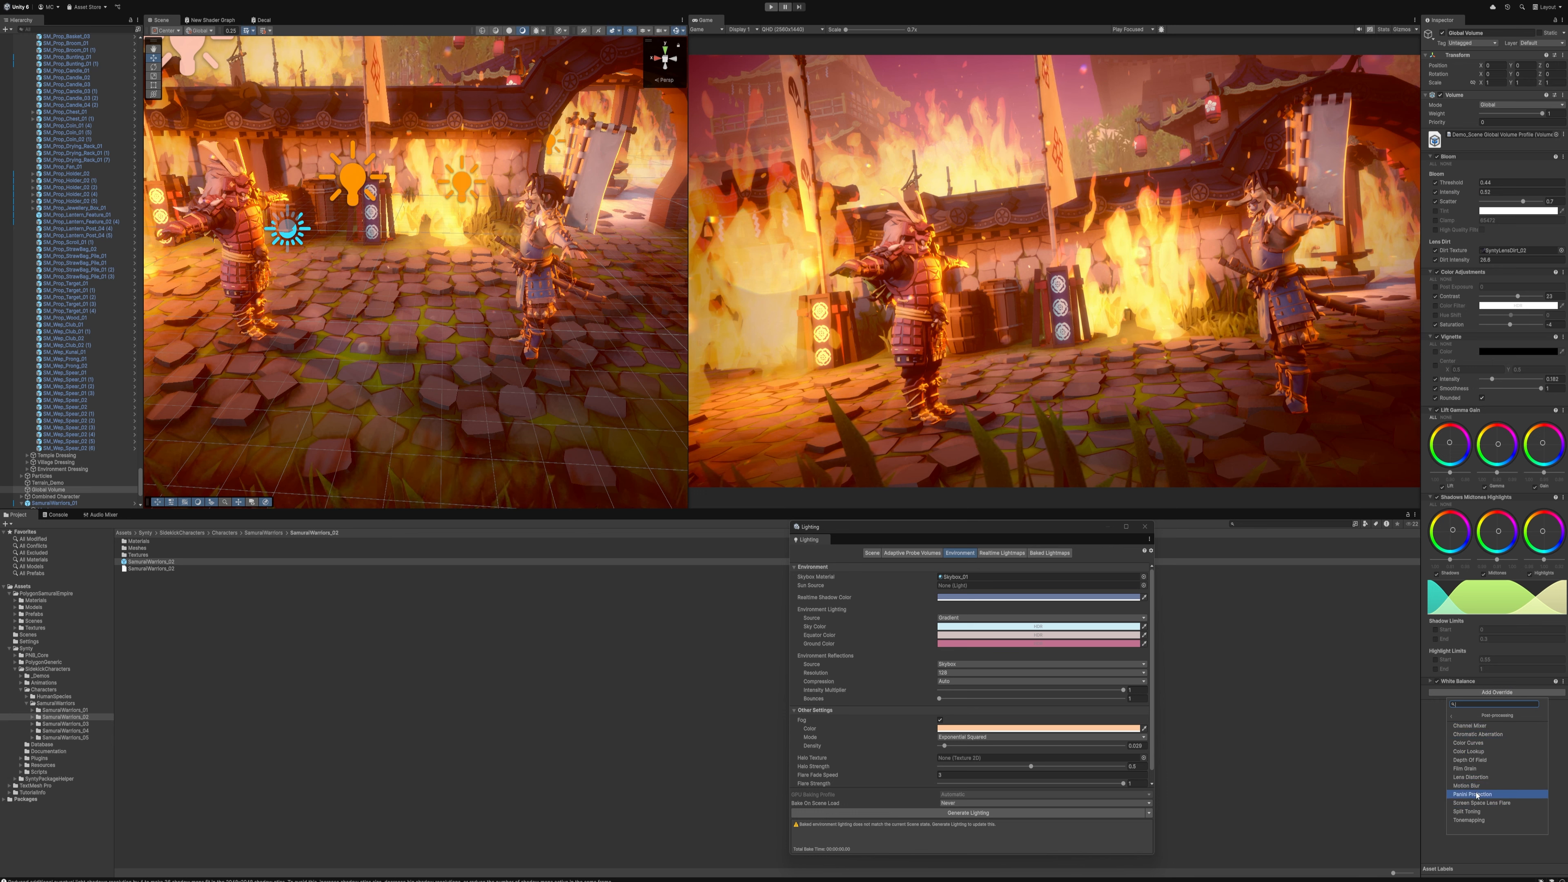
{"action": "left_click", "coordinate": [1469, 760]}
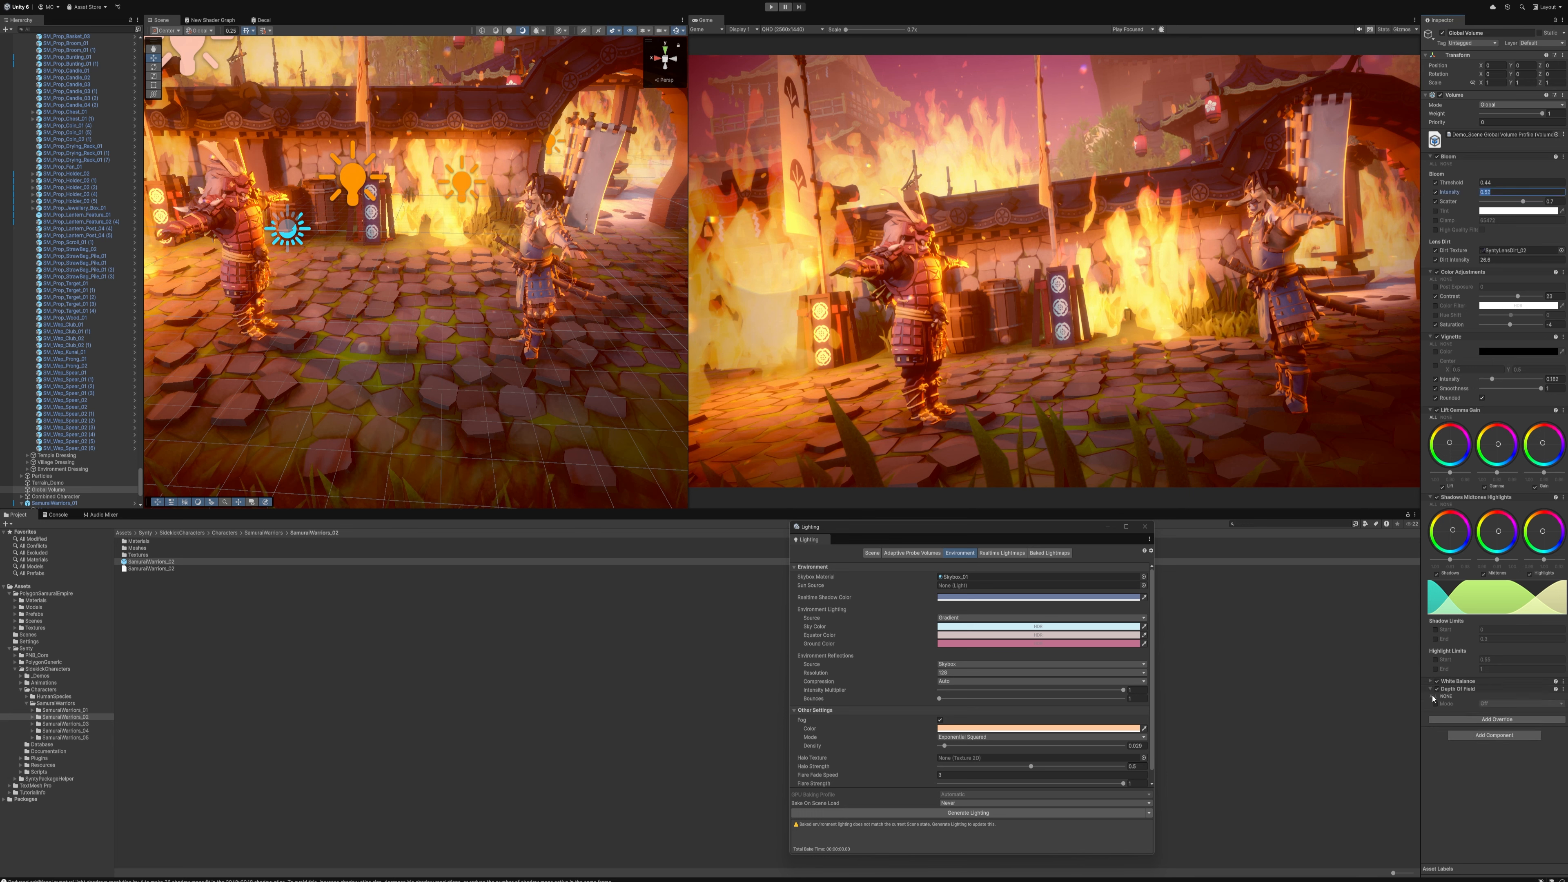
{"action": "left_click", "coordinate": [1435, 703]}
{"action": "left_click", "coordinate": [1518, 703]}
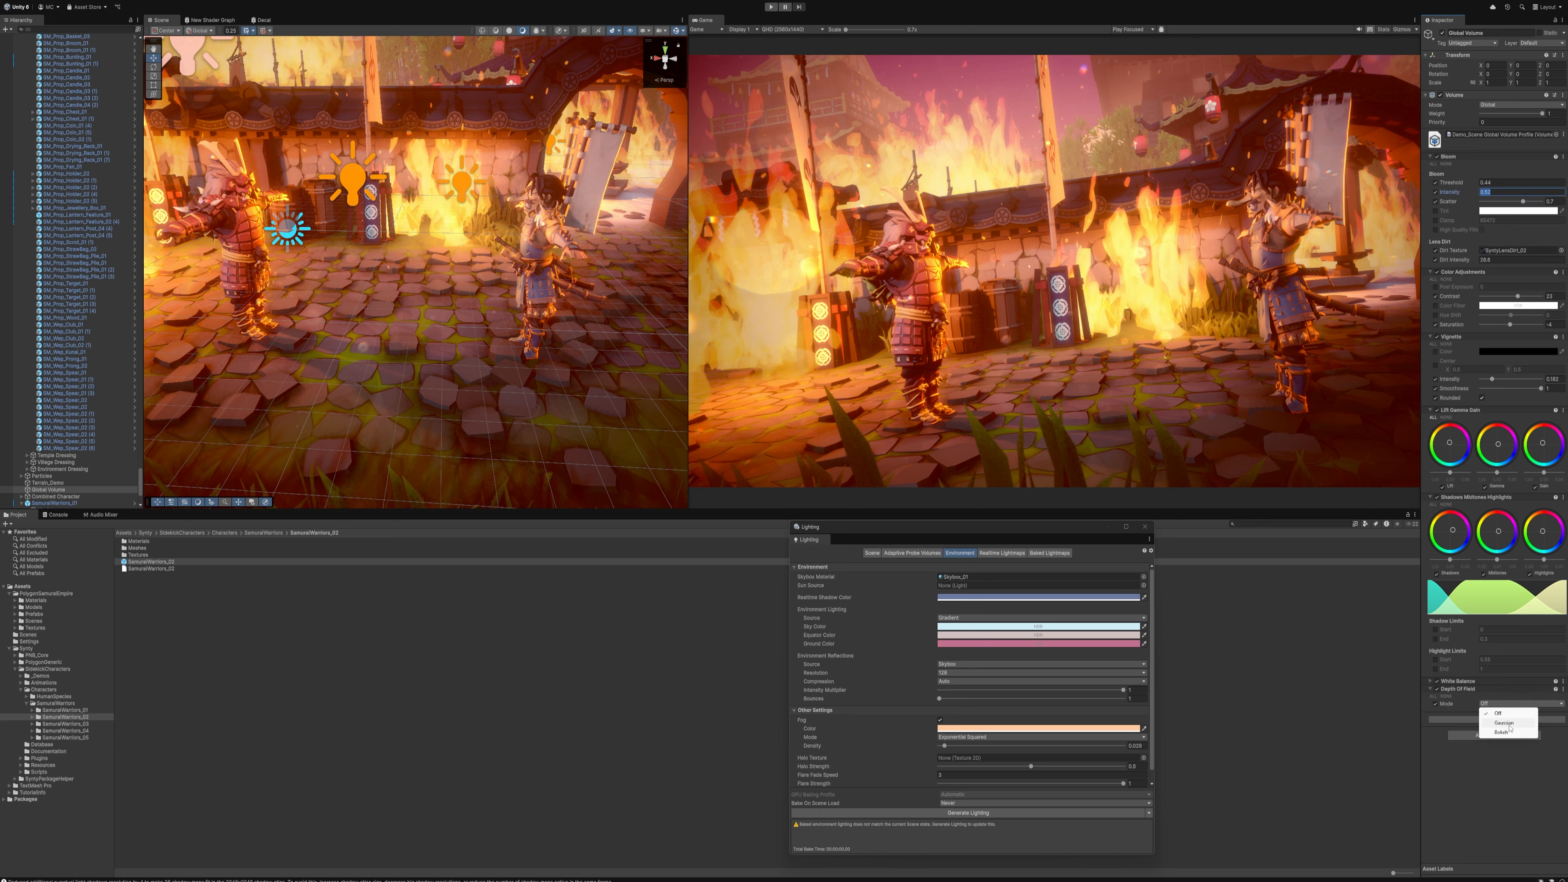
{"action": "left_click", "coordinate": [1503, 721]}
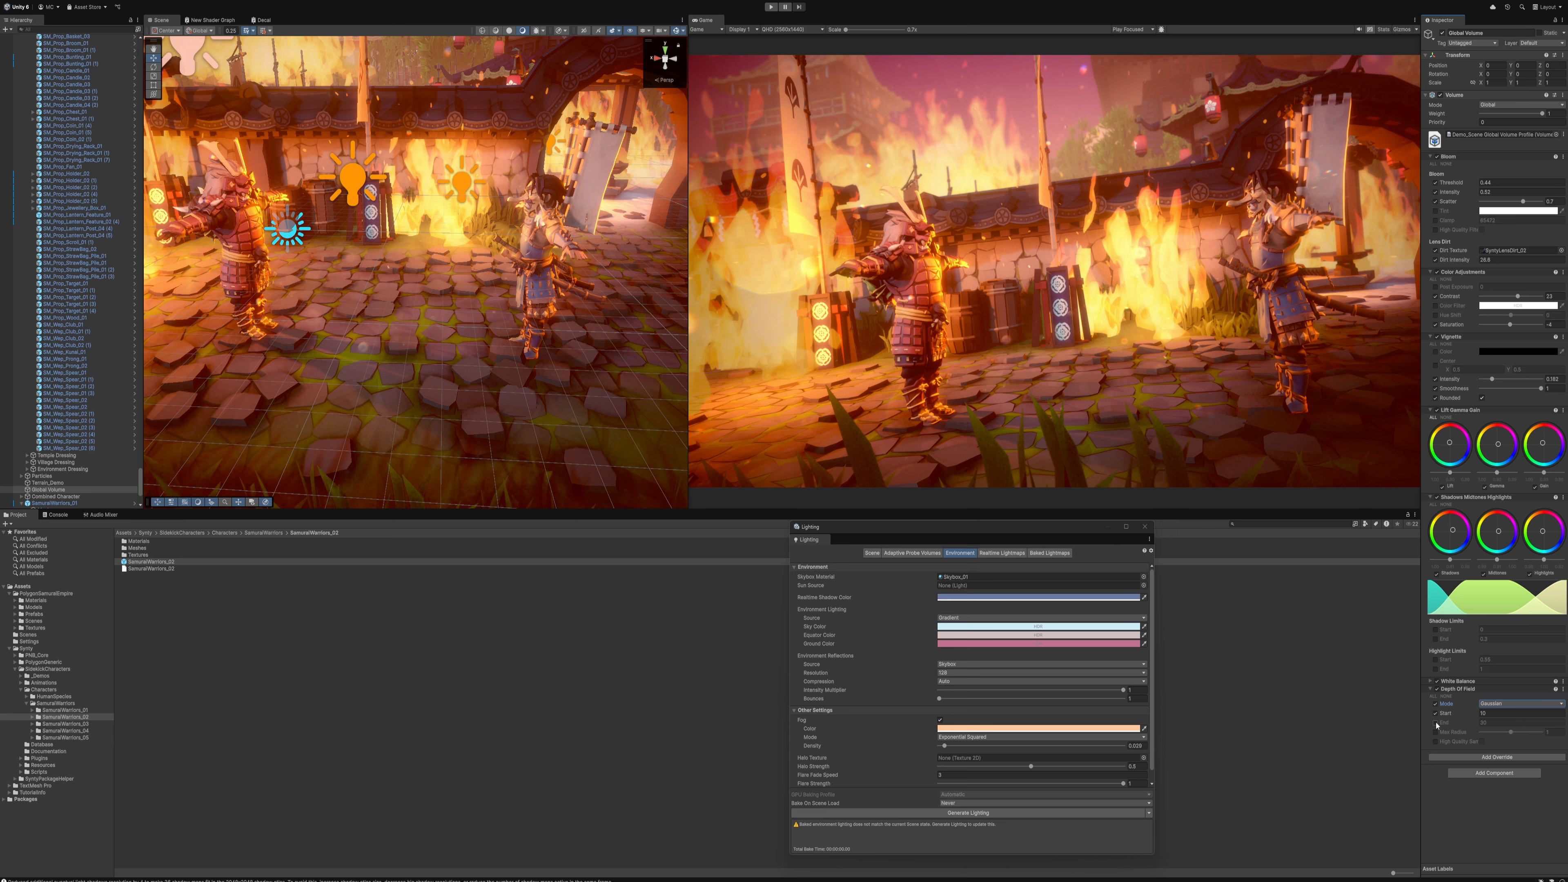
{"action": "left_click", "coordinate": [1435, 722]}
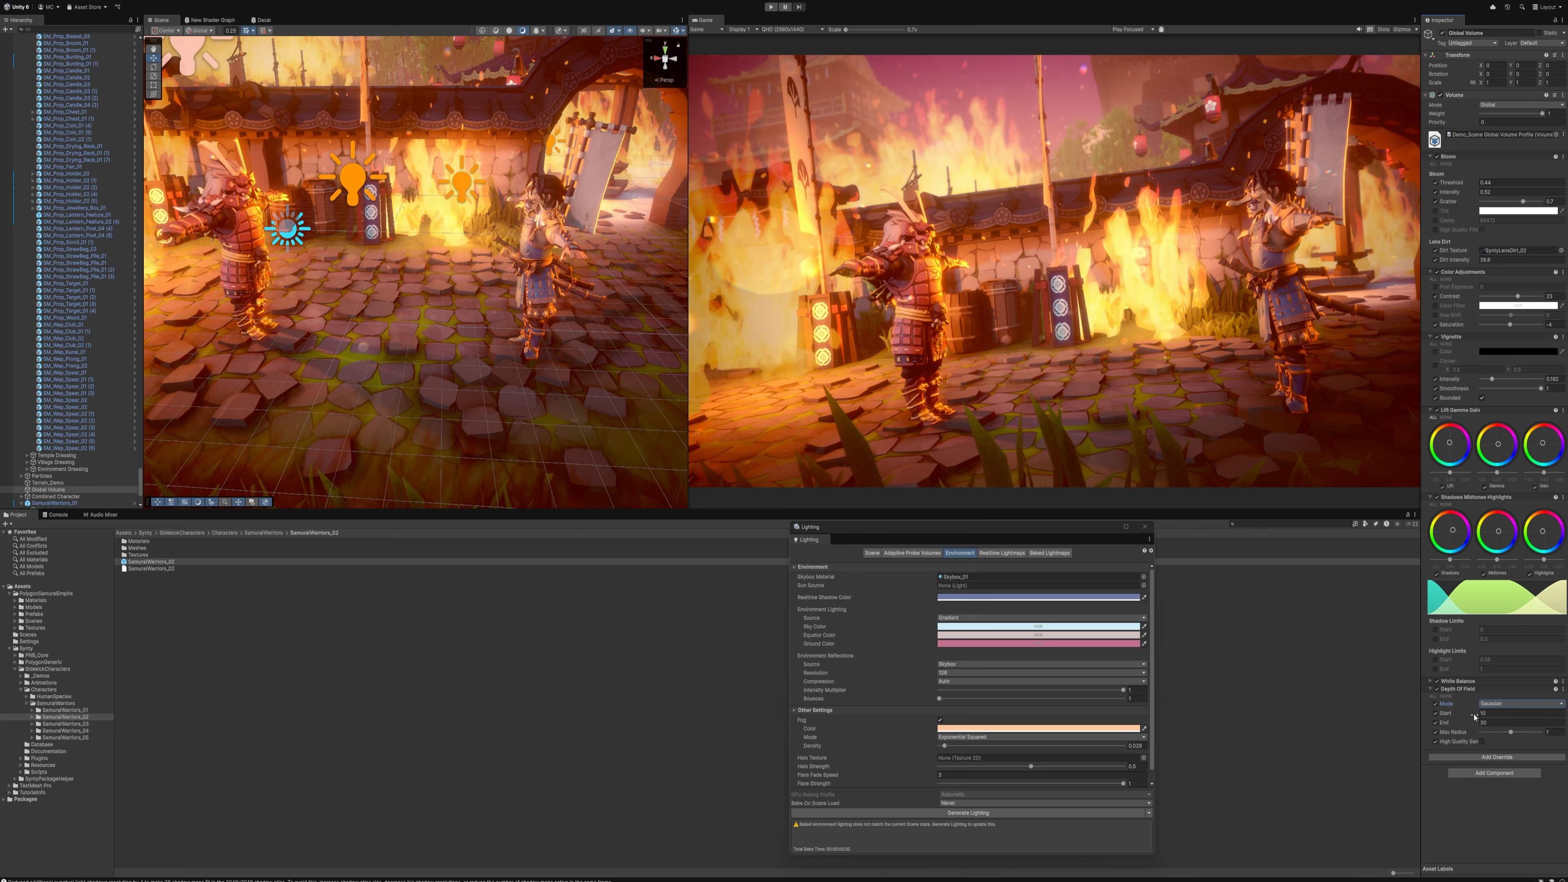
Bring the Depth Of Field start and end distances much closer and raise the max radius to 1.5
{"action": "left_click_drag", "start_coordinate": [1461, 715], "coordinate": [1150, 693]}
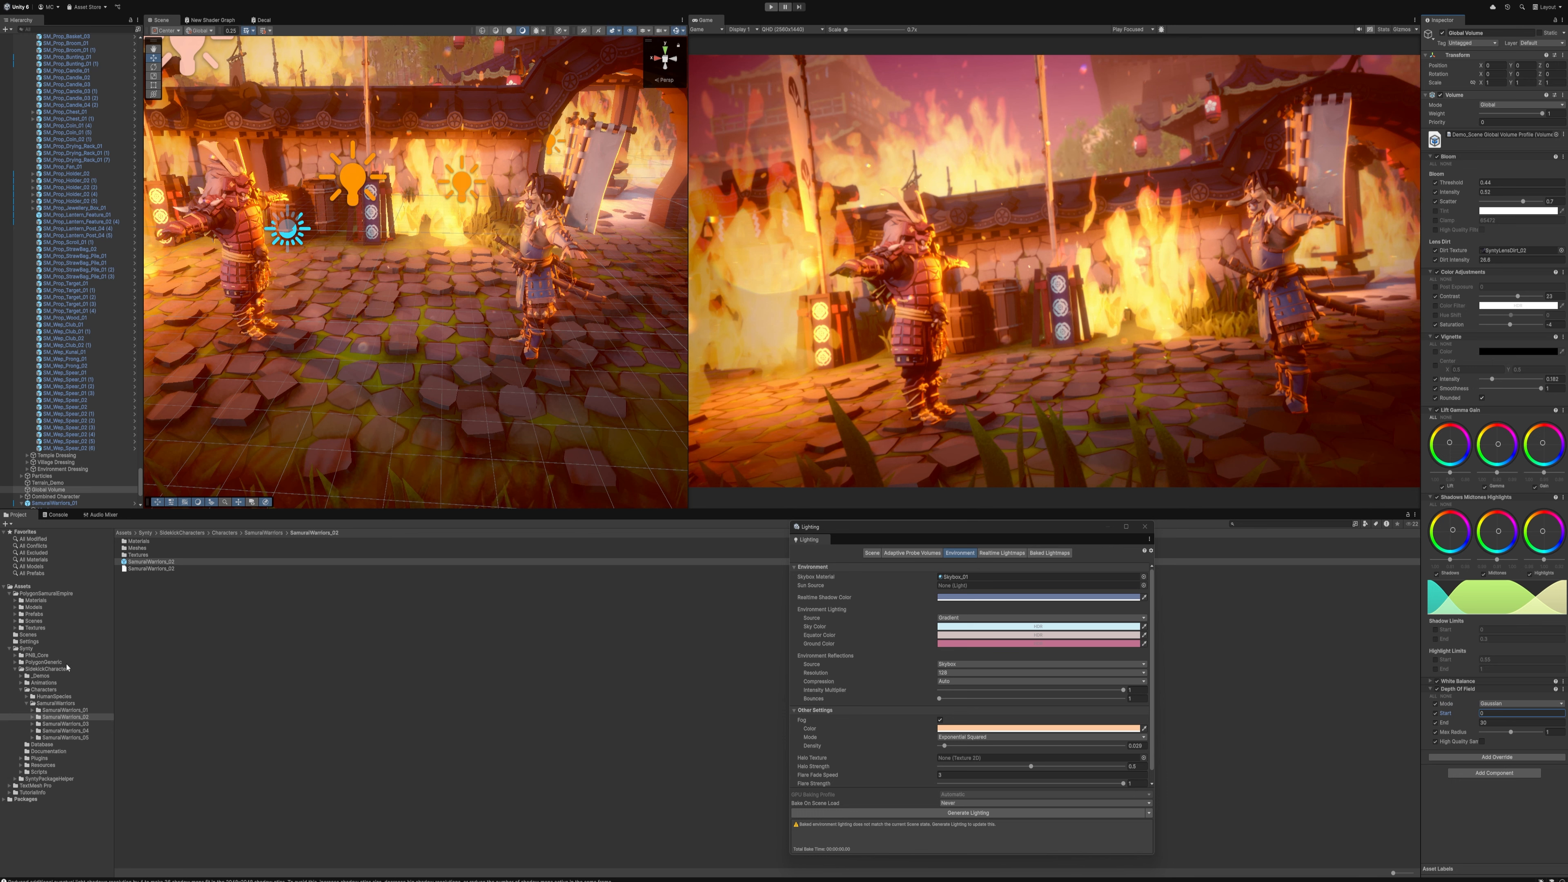
{"action": "left_click_drag", "start_coordinate": [543, 695], "coordinate": [58, 675]}
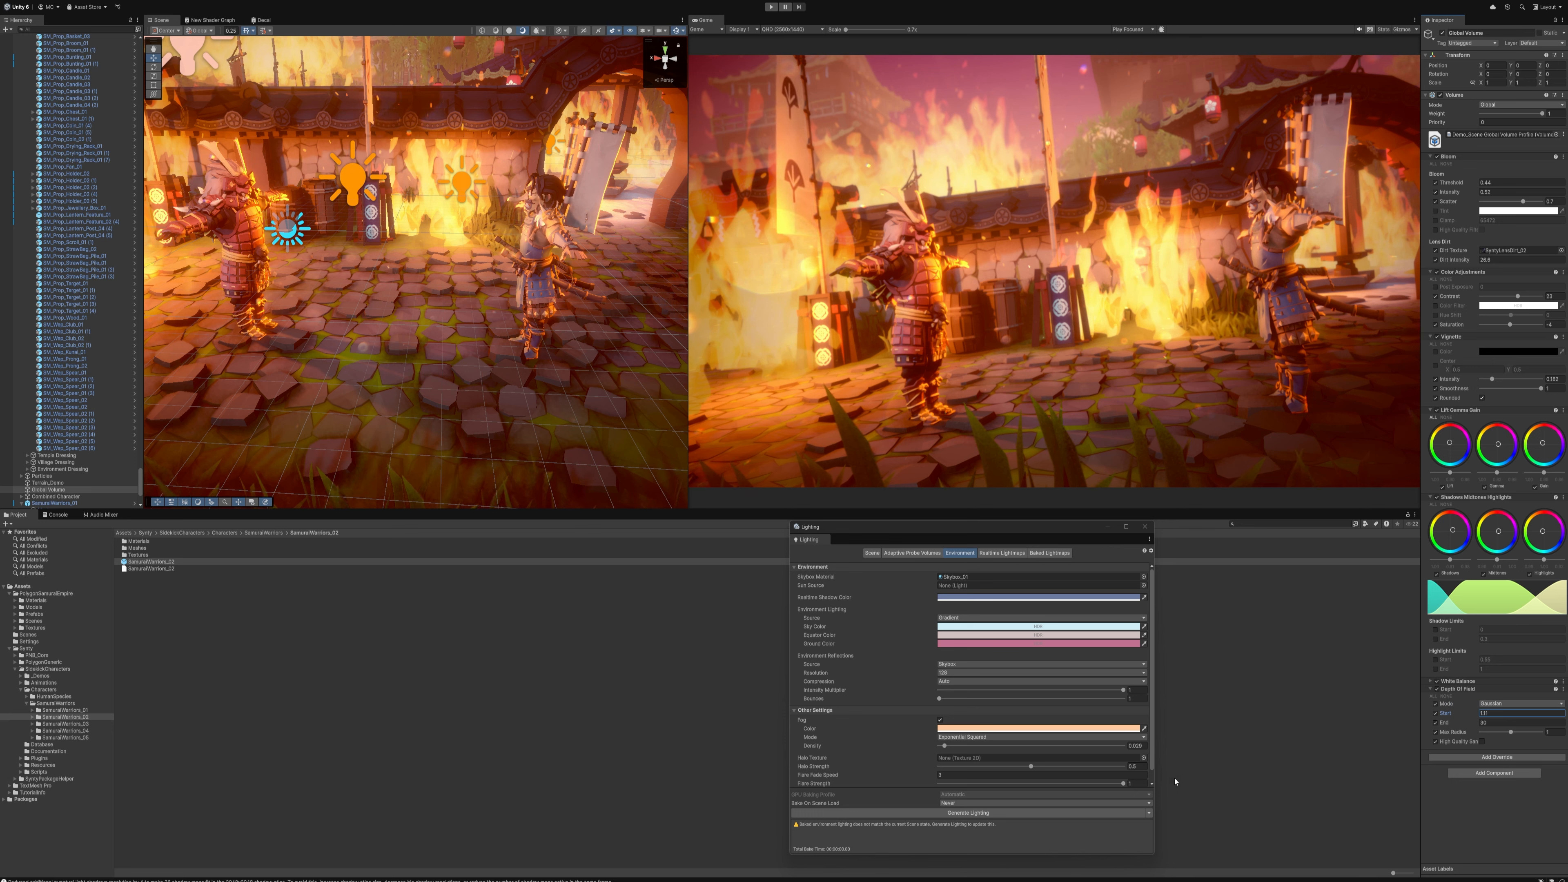
{"action": "left_click_drag", "start_coordinate": [1445, 723], "coordinate": [854, 700]}
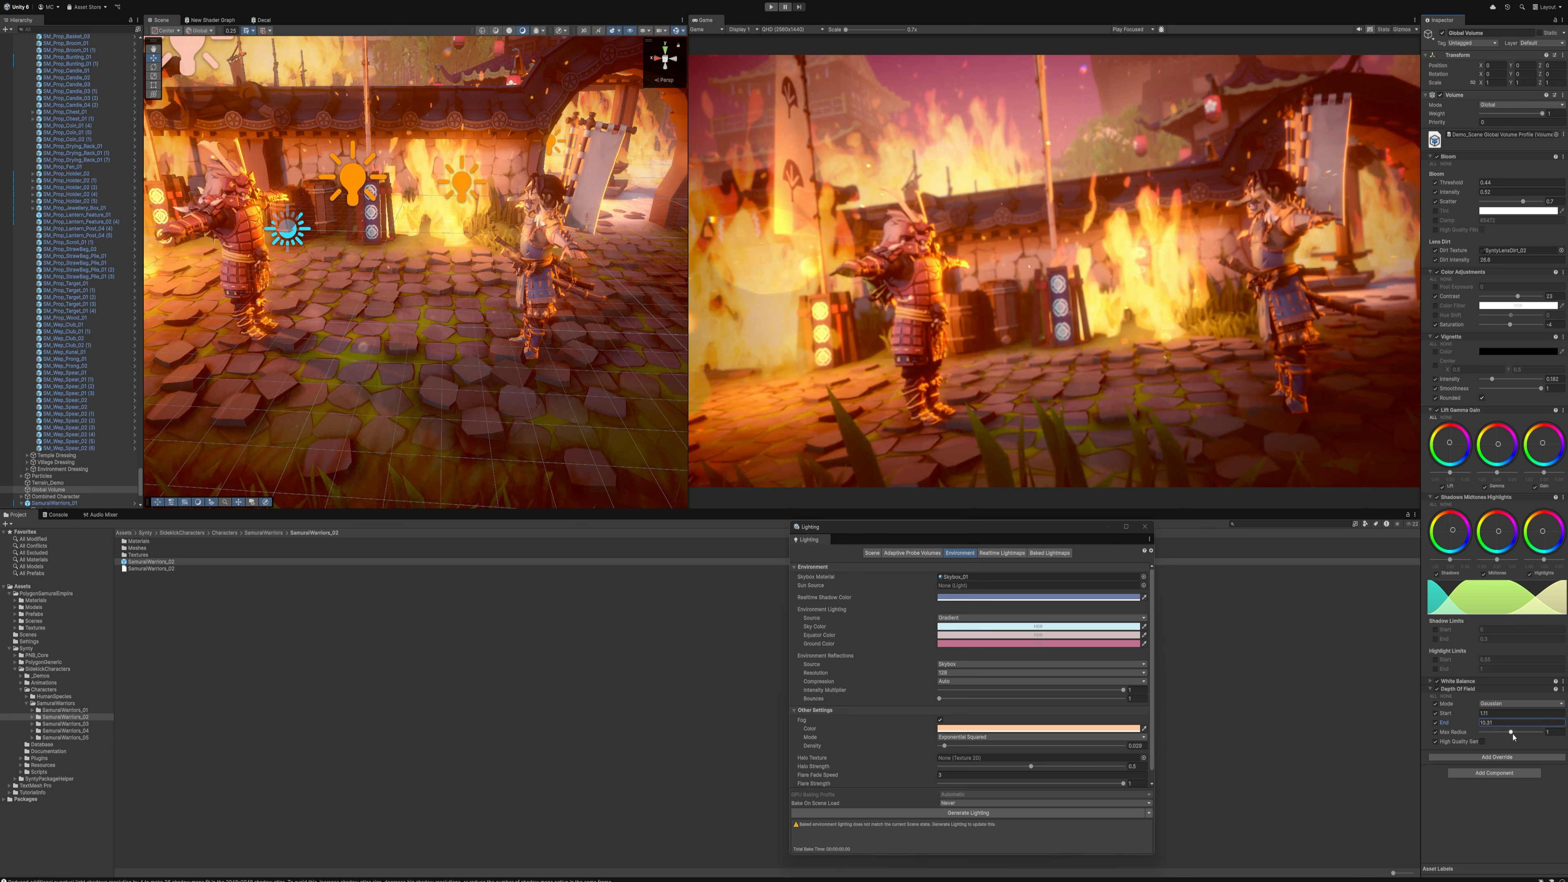
{"action": "left_click_drag", "start_coordinate": [1511, 732], "coordinate": [1540, 732]}
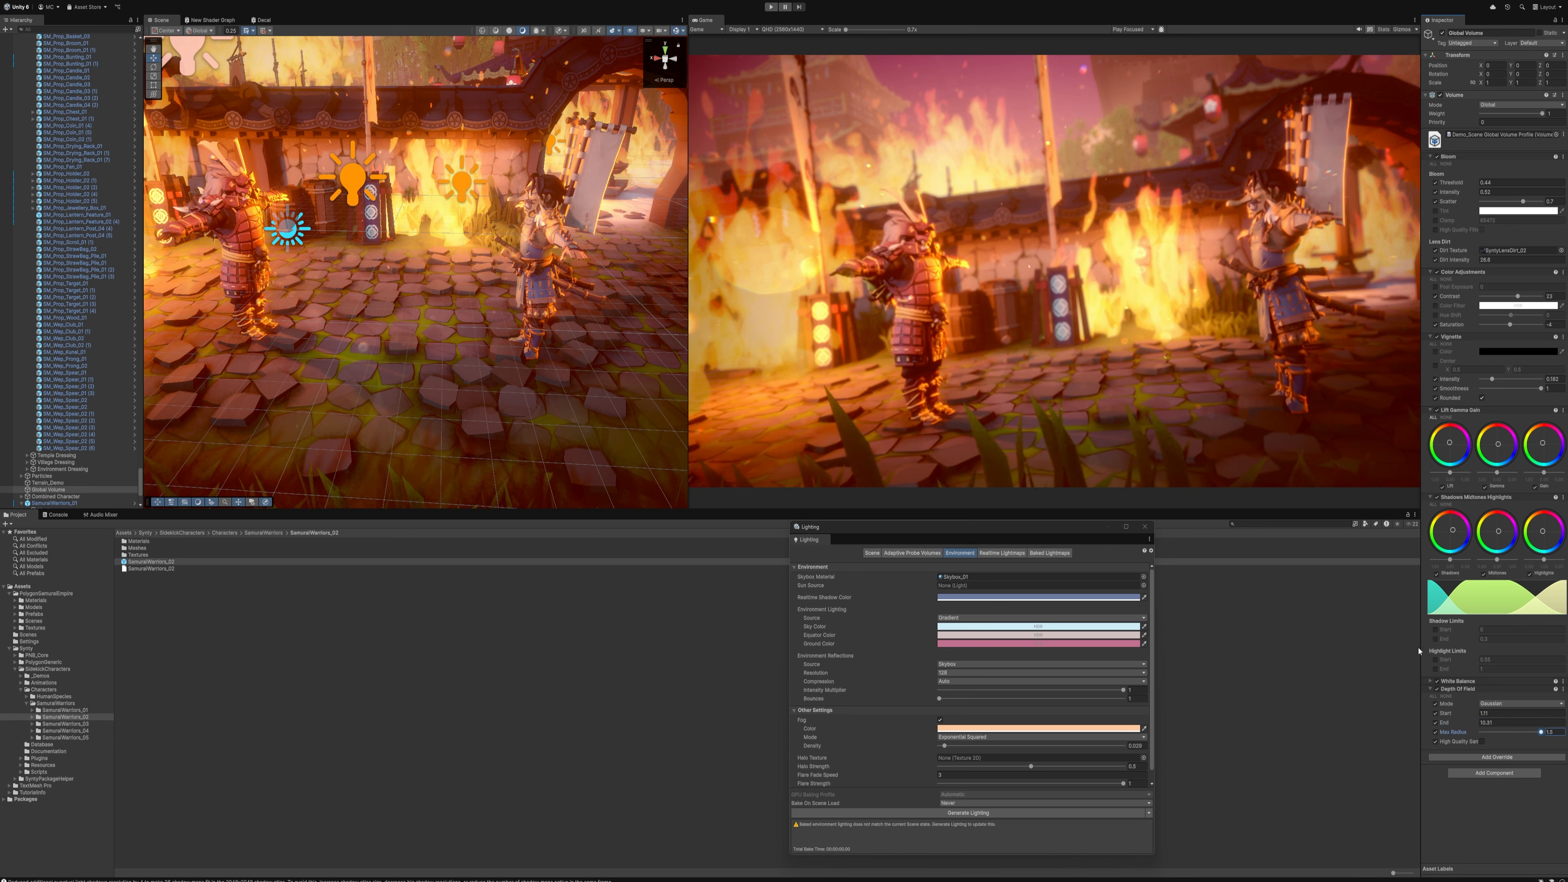
Push the Depth Of Field start distance outward and fine-tune the end distance to blur the background behind the samurai
{"action": "left_click_drag", "start_coordinate": [1447, 717], "coordinate": [1462, 715]}
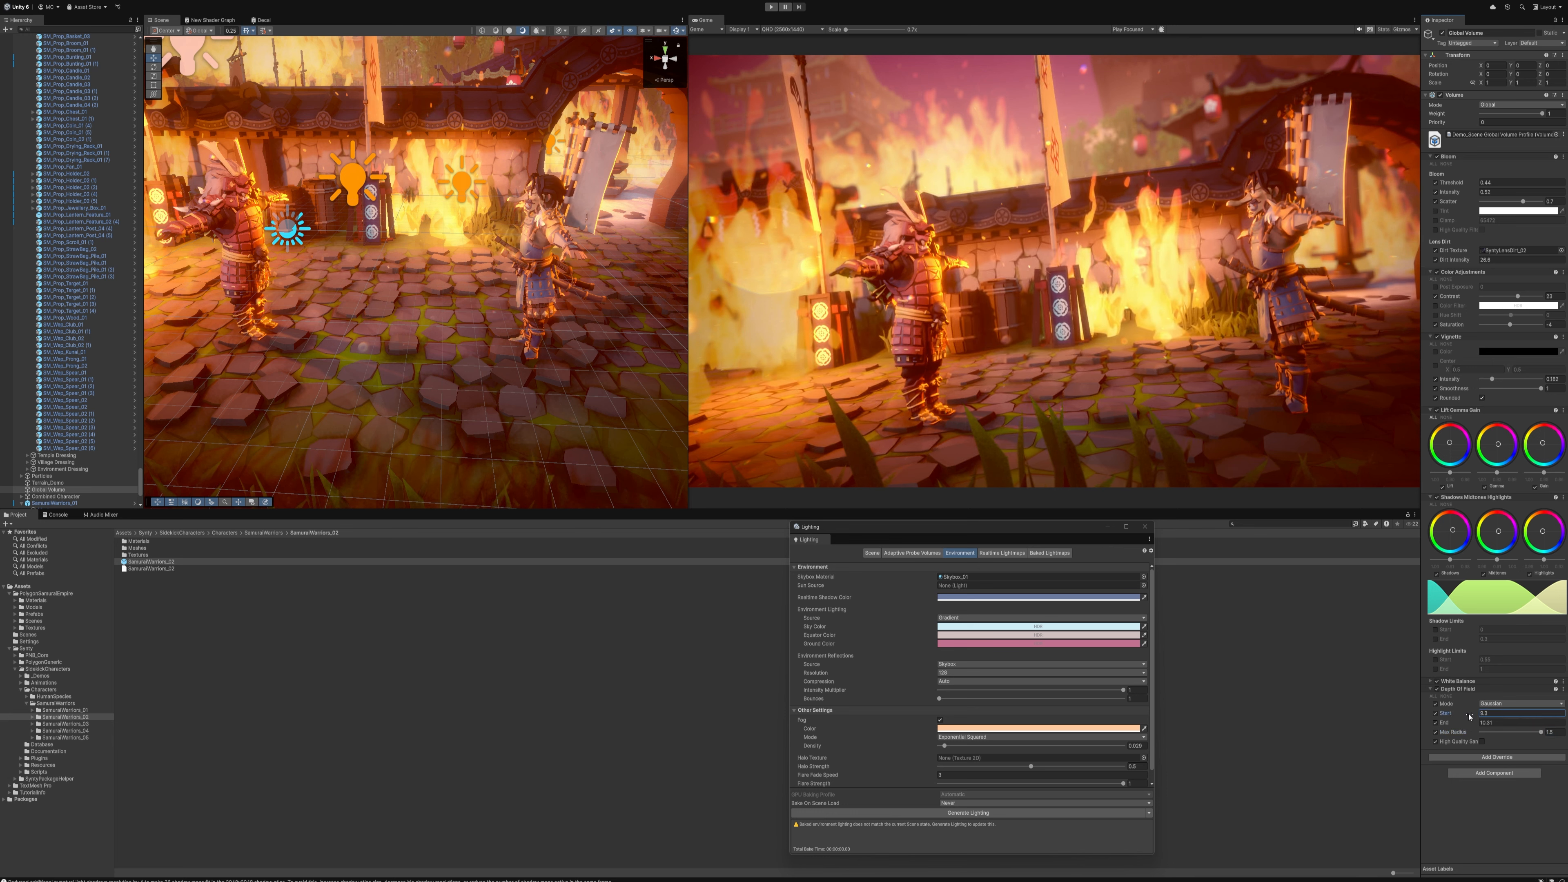
{"action": "key", "text": "Tab"}
{"action": "type", "text": "0"}
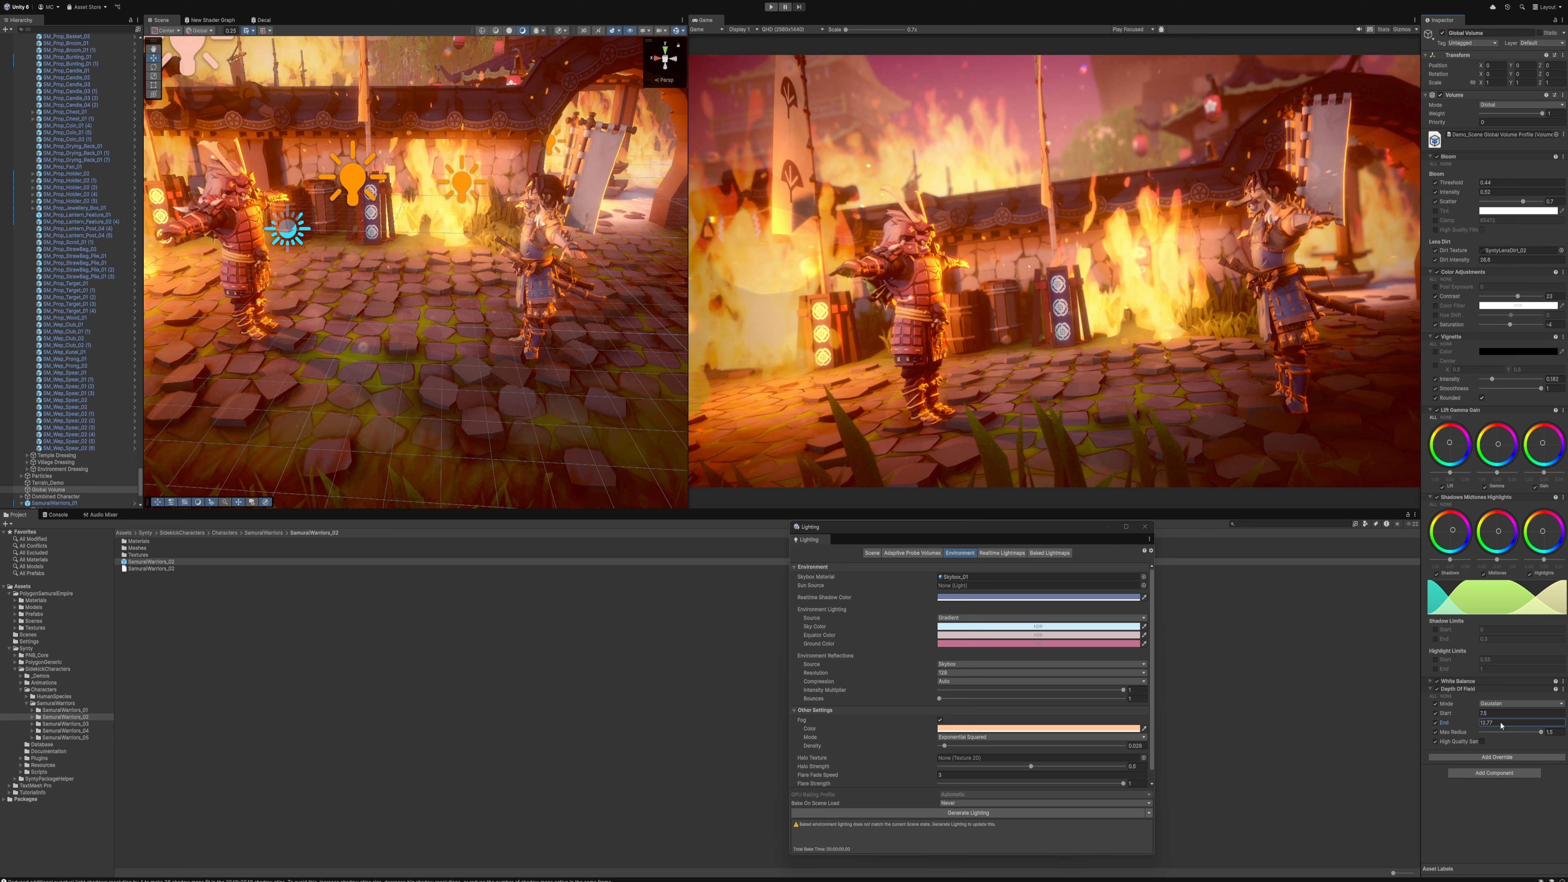
{"action": "left_click_drag", "start_coordinate": [1243, 705], "coordinate": [1500, 715]}
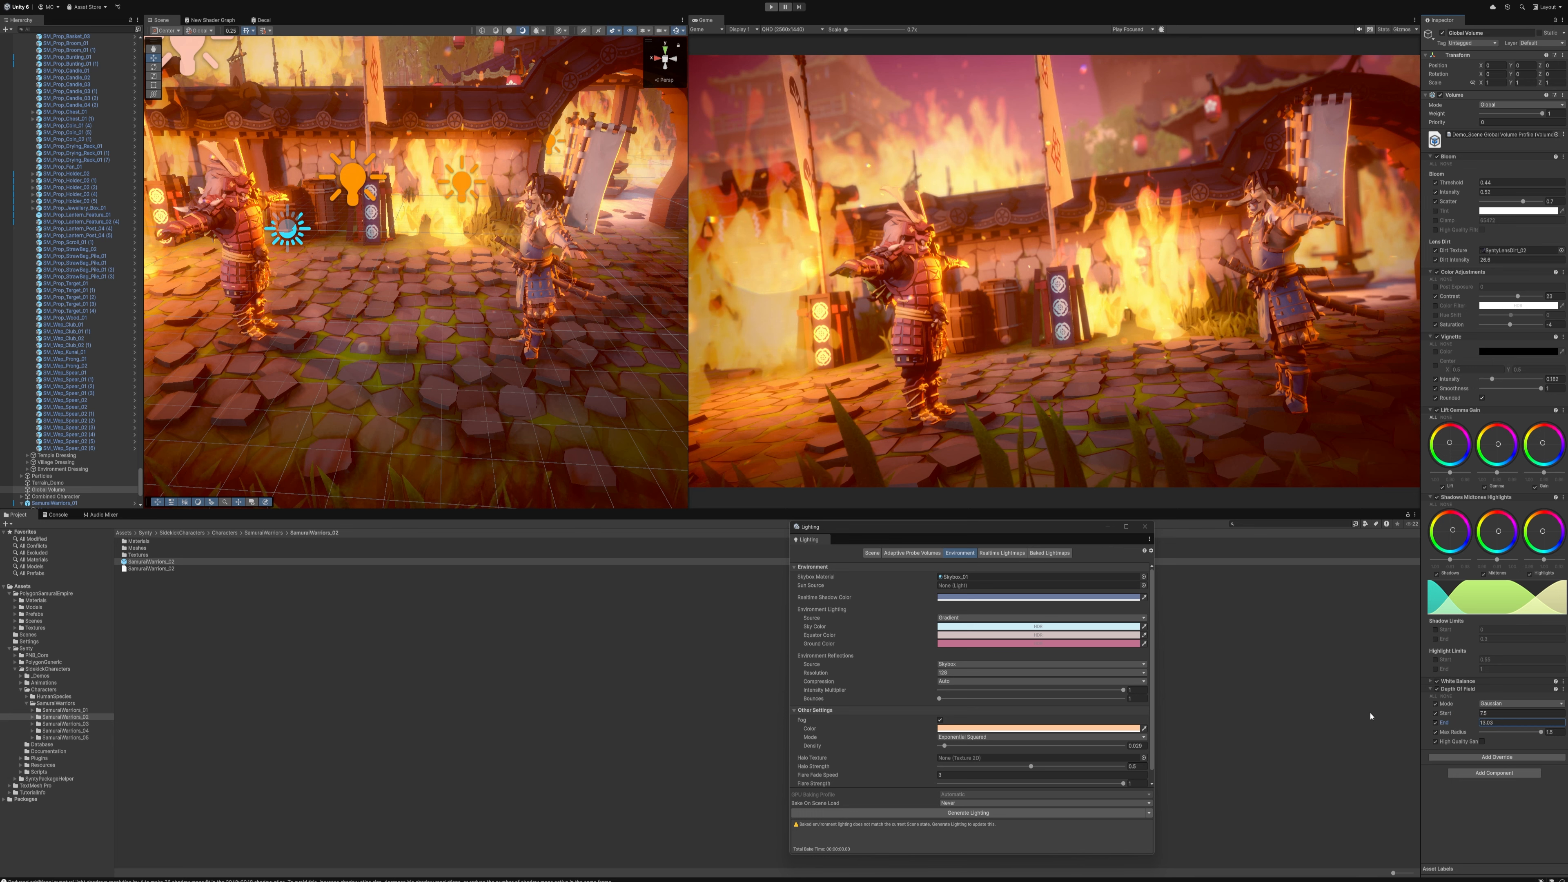
{"action": "left_click_drag", "start_coordinate": [1370, 716], "coordinate": [1304, 715]}
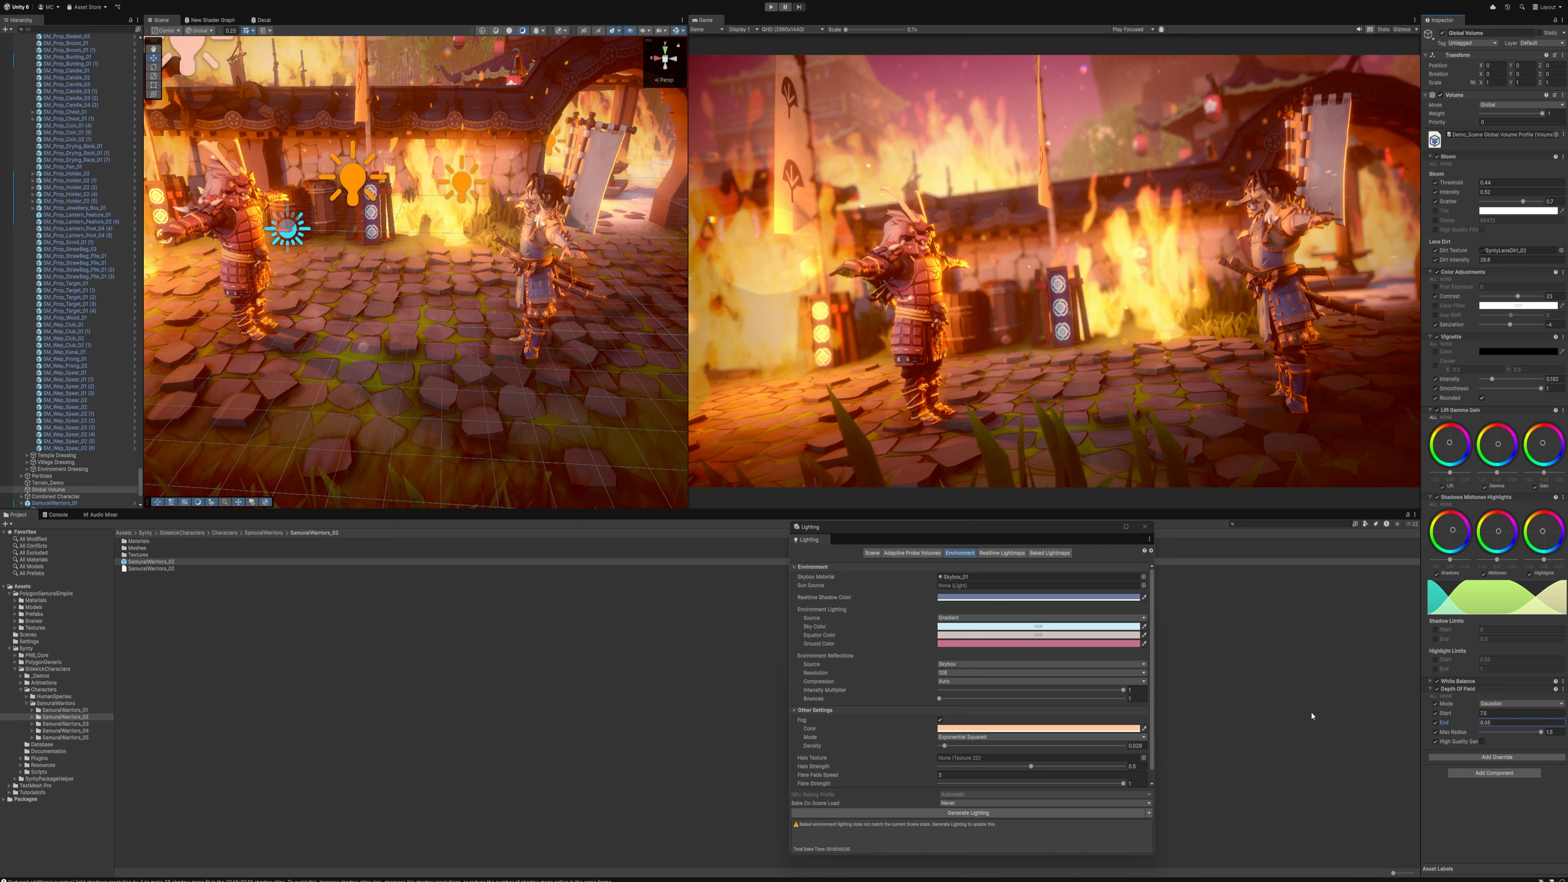
Select both samurai together and move them closer to the camera
{"action": "left_click", "coordinate": [232, 242]}
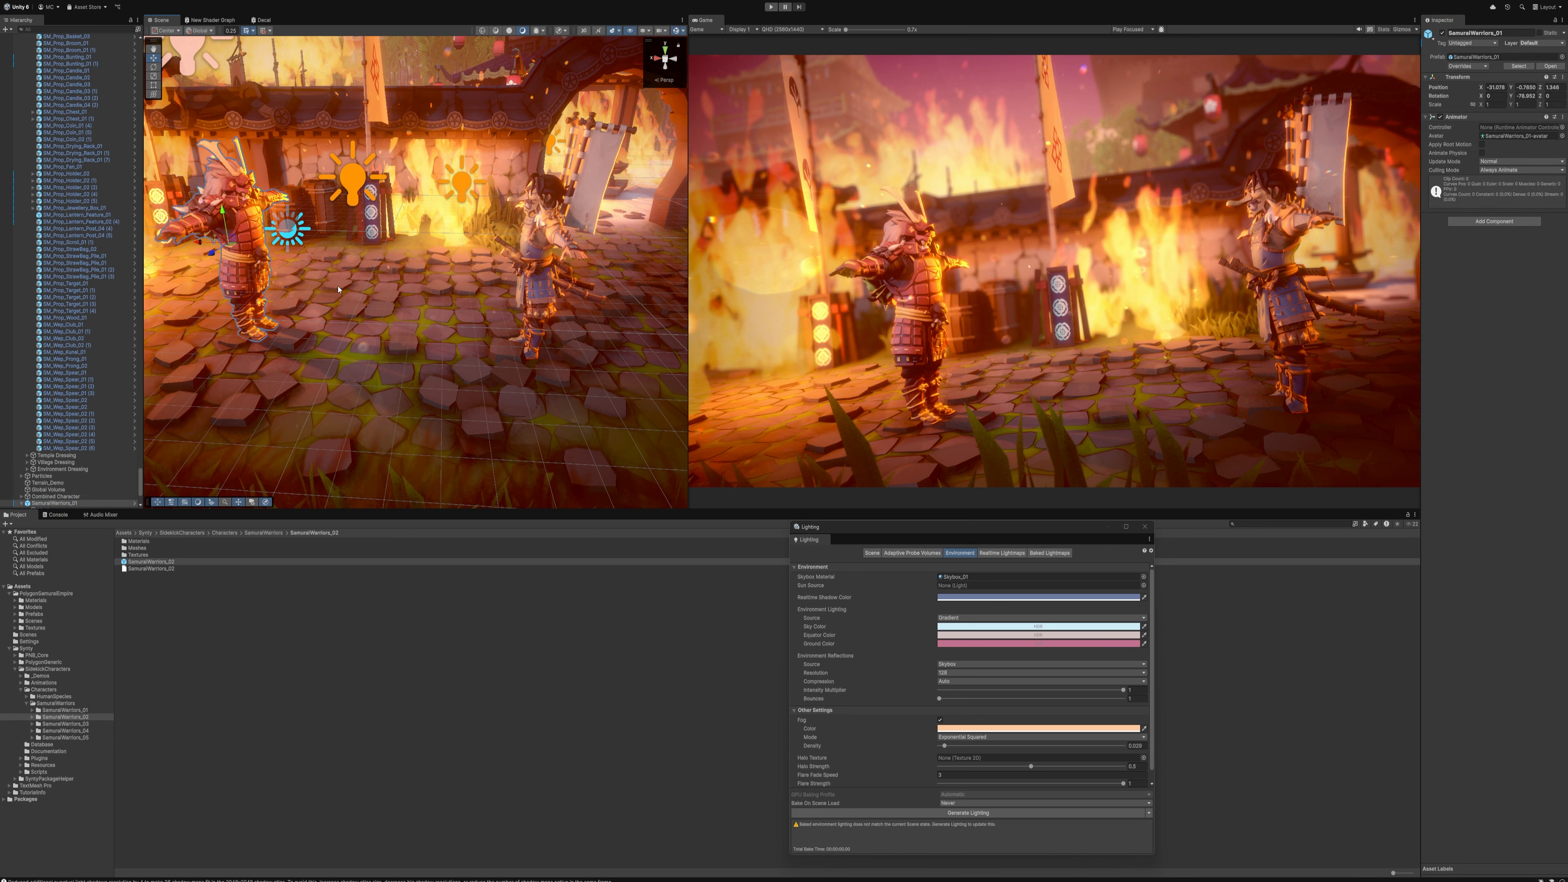
{"action": "left_click", "coordinate": [547, 329], "text": "shift"}
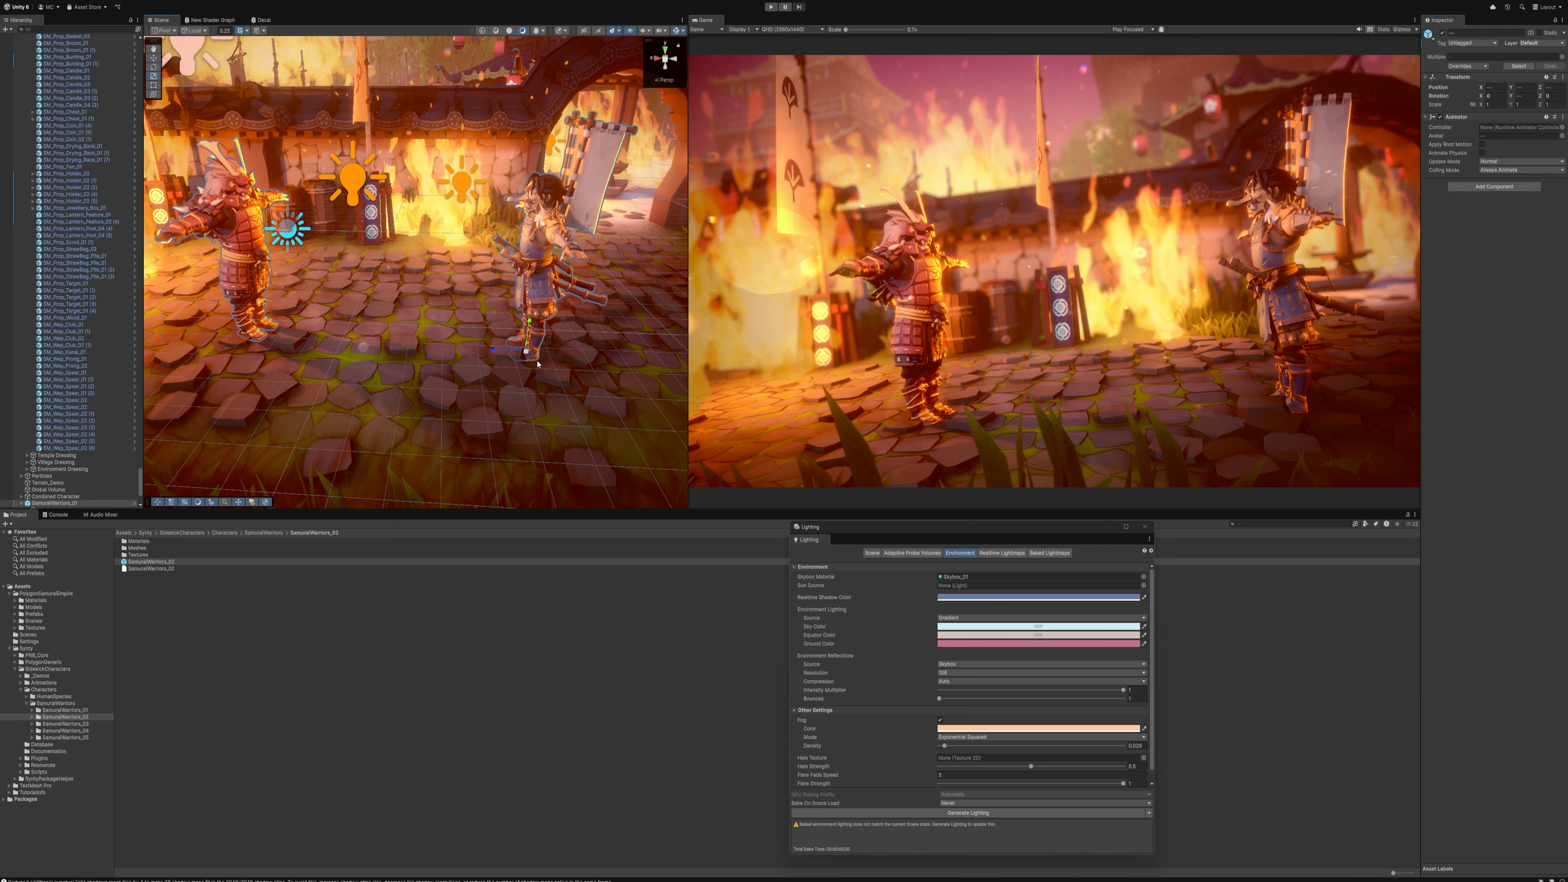
{"action": "left_click_drag", "start_coordinate": [526, 351], "coordinate": [537, 339]}
{"action": "right_click_drag", "start_coordinate": [539, 321], "coordinate": [543, 304]}
Select the Main Camera and move it sideways to reframe the two samurai
{"action": "key", "text": "s"}
{"action": "left_click", "coordinate": [402, 343]}
{"action": "key", "text": "w"}
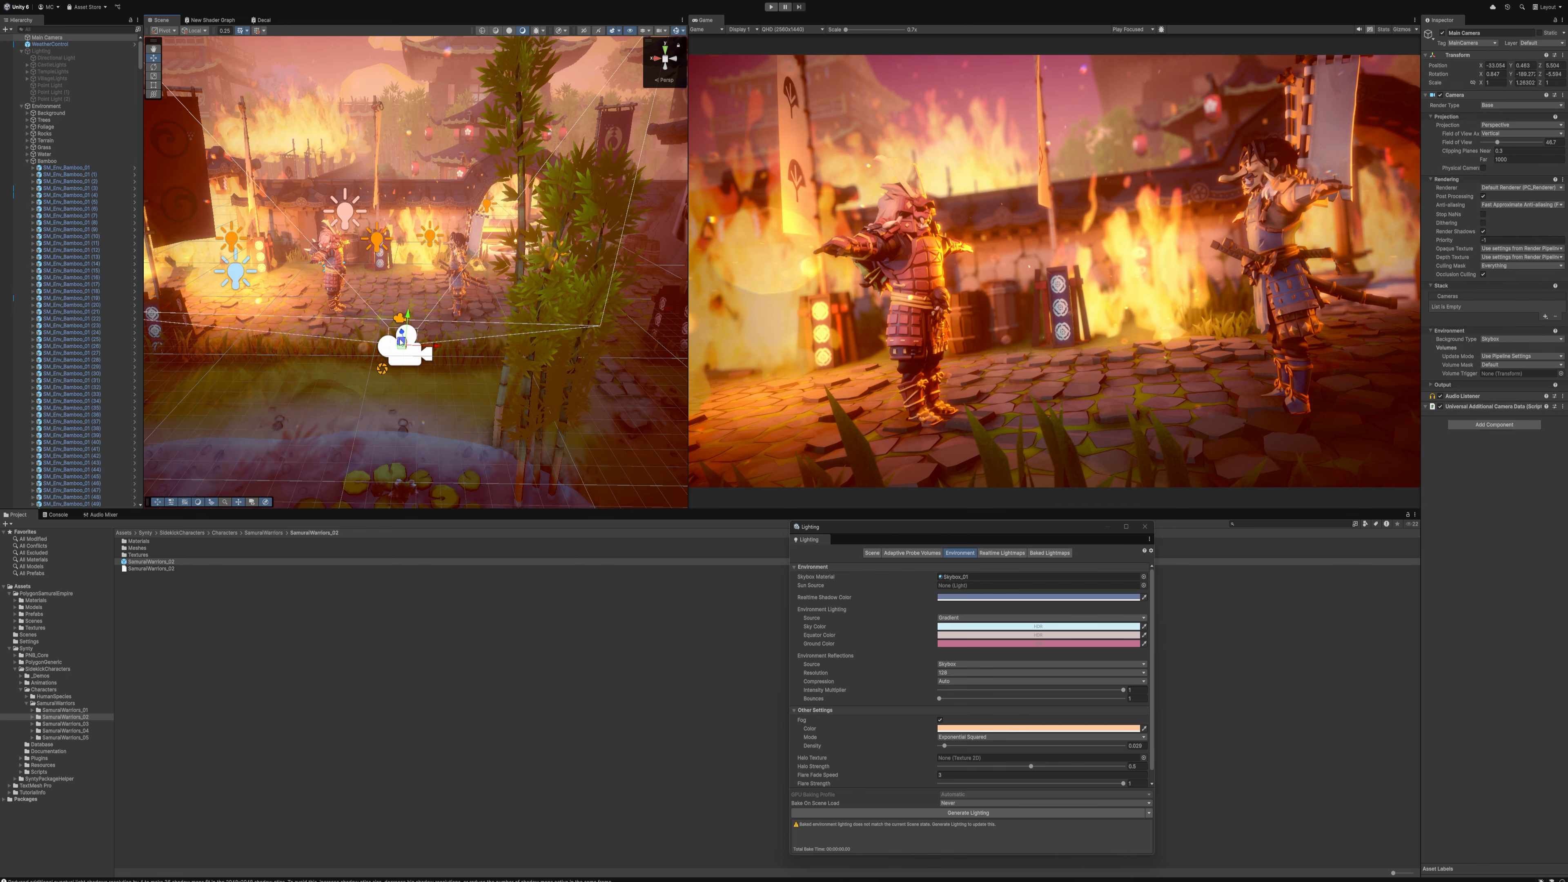
{"action": "left_click_drag", "start_coordinate": [401, 343], "coordinate": [423, 341]}
{"action": "right_click", "coordinate": [483, 220]}
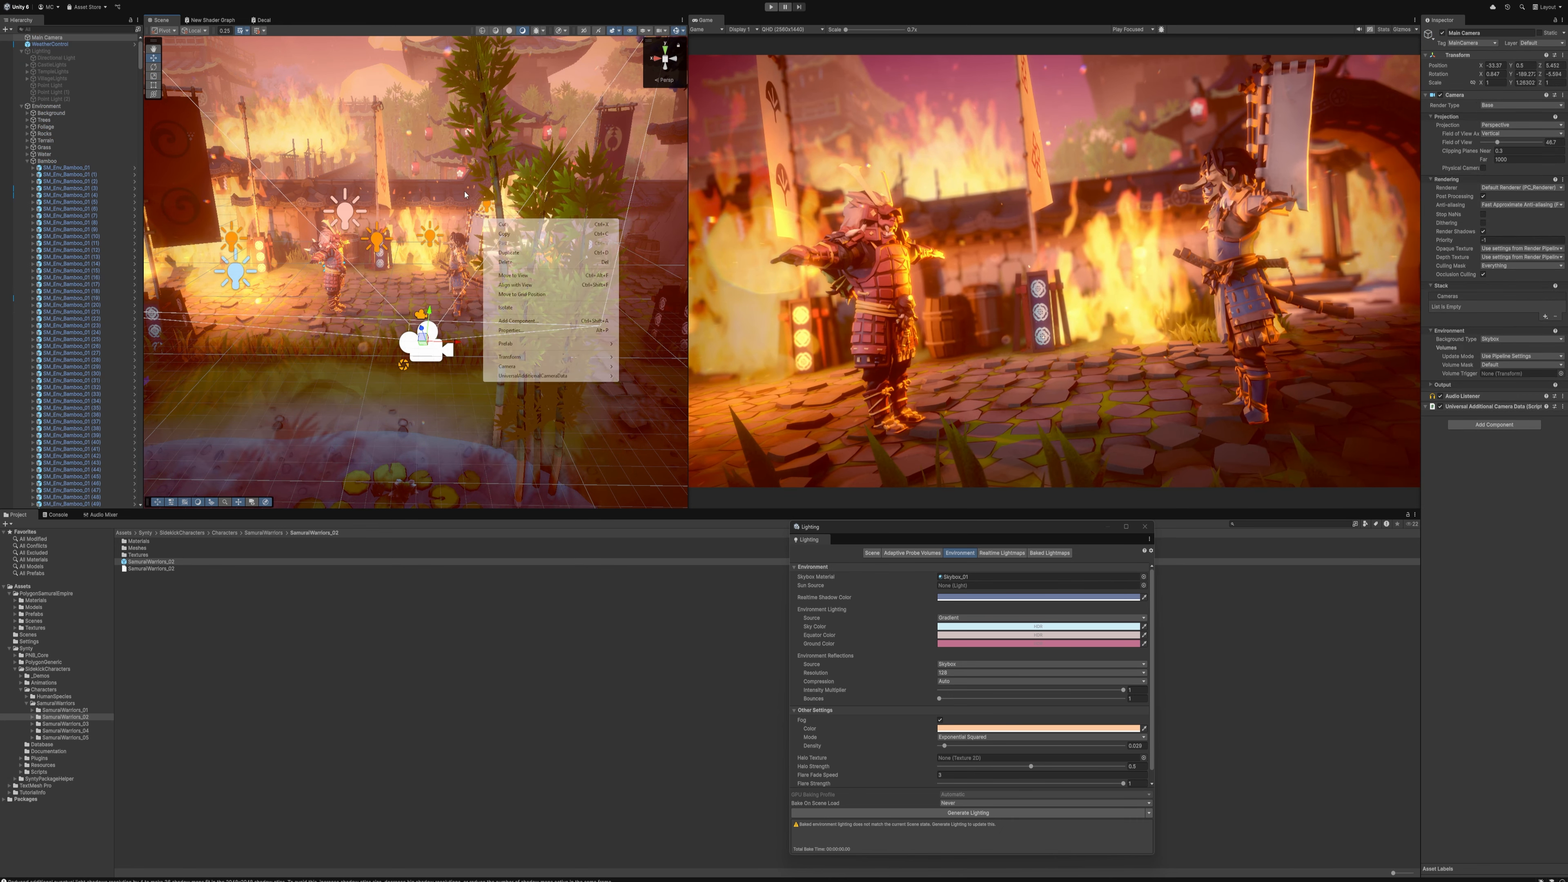
Position a huge fire effect in the foreground beside the blue samurai, duplicate it and delete the unwanted object
{"action": "key", "text": "Escape"}
{"action": "left_click", "coordinate": [601, 439]}
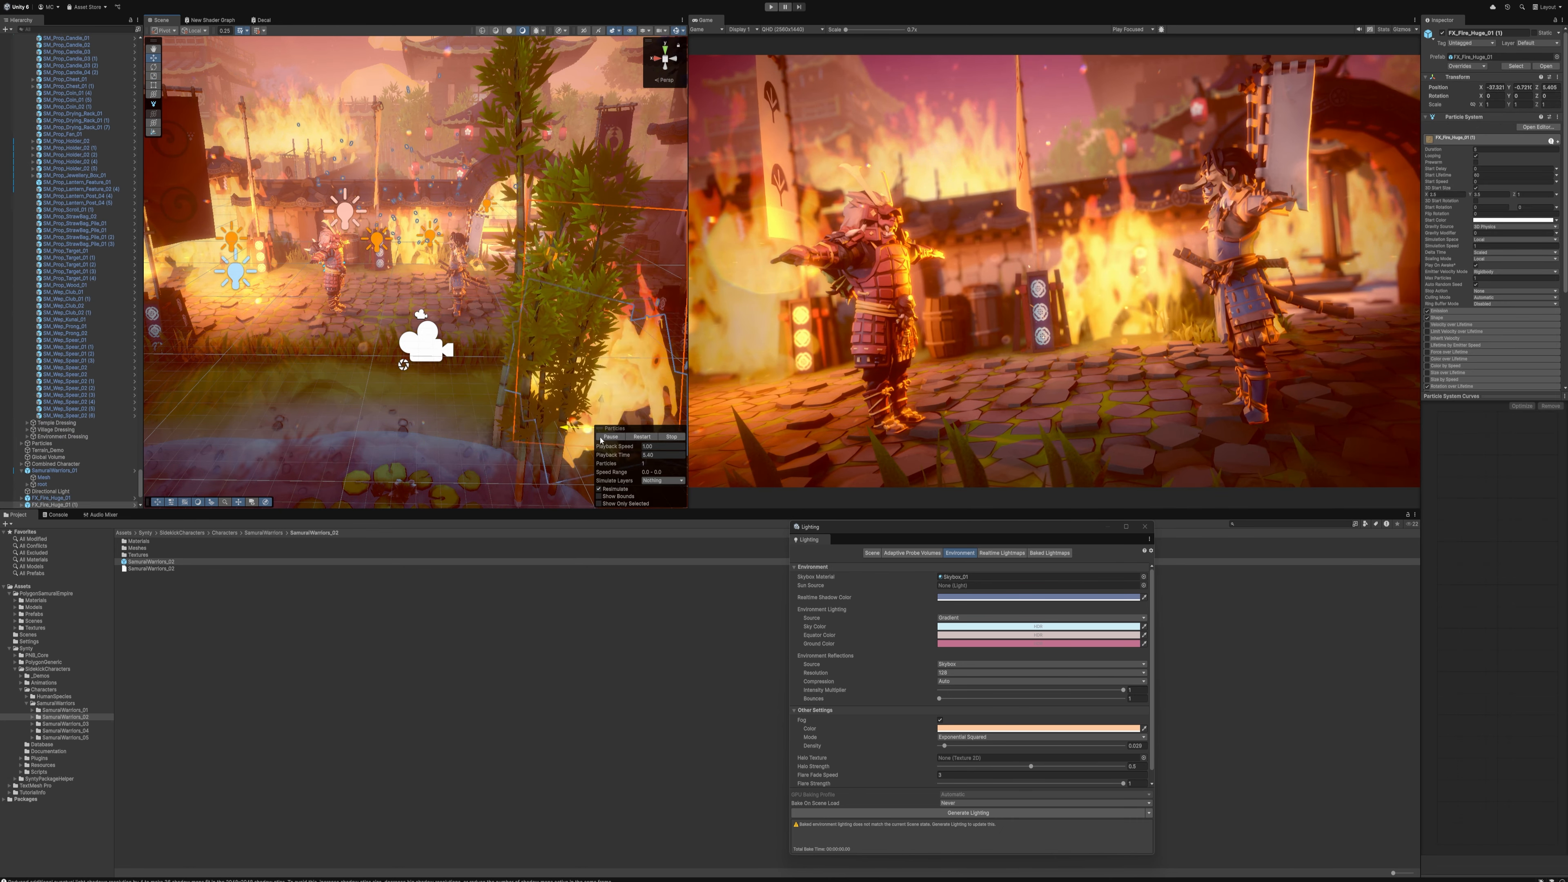
{"action": "left_click_drag", "start_coordinate": [602, 440], "coordinate": [521, 352]}
{"action": "key", "text": "ctrl+d"}
{"action": "right_click_drag", "start_coordinate": [472, 269], "coordinate": [404, 260]}
{"action": "key", "text": "Delete"}
{"action": "key", "text": "w"}
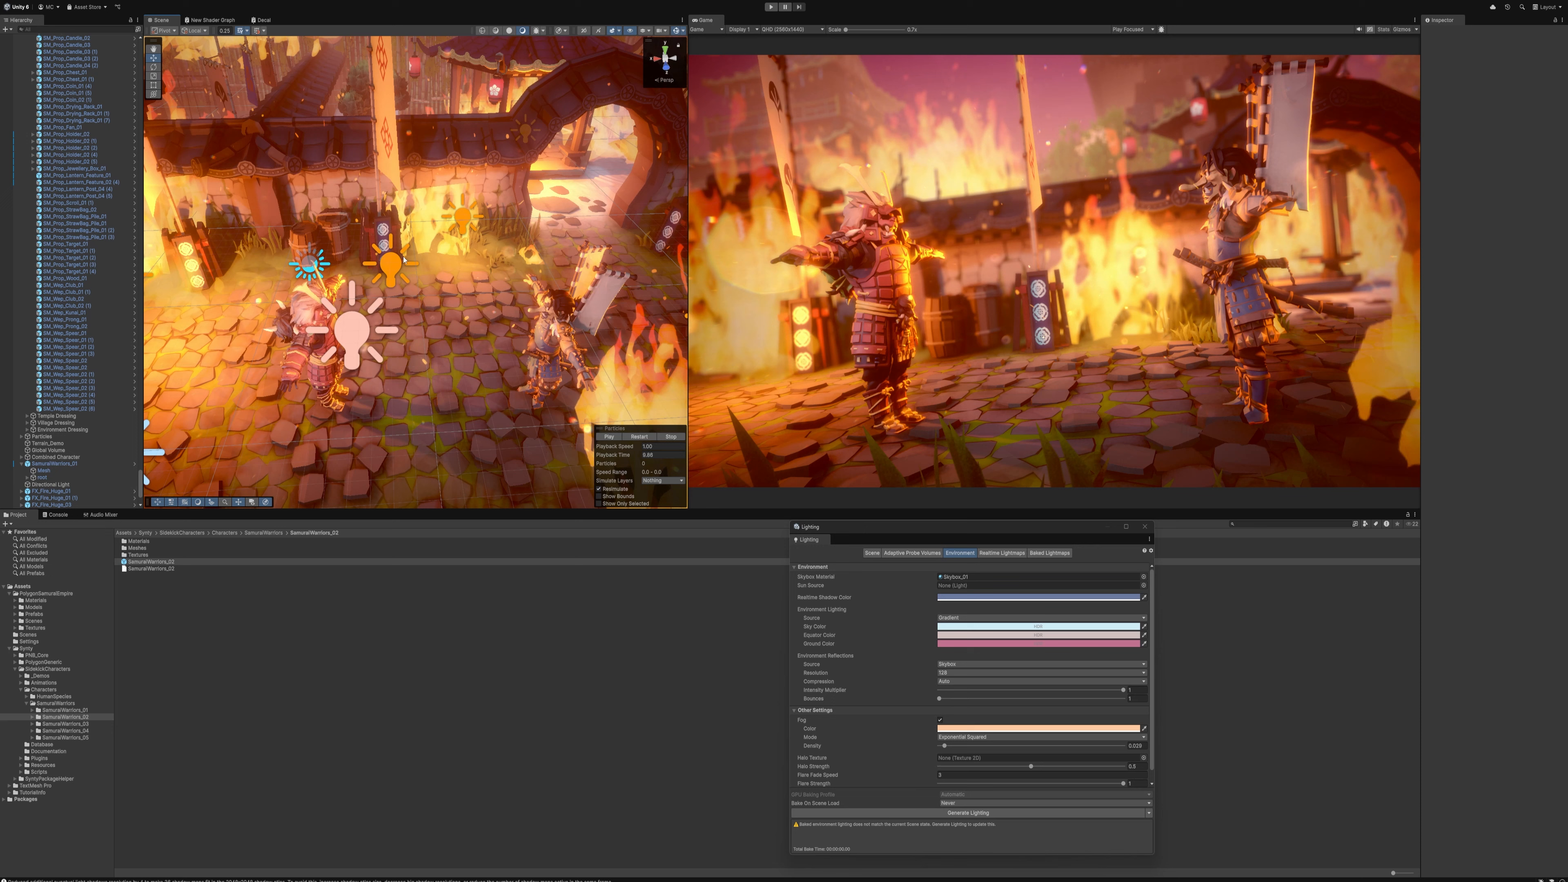
Duplicate the small fire effect, place the copy on the paving in front of the red samurai and rescale it
{"action": "left_click", "coordinate": [529, 254]}
{"action": "key", "text": "s"}
{"action": "right_click_drag", "start_coordinate": [530, 254], "coordinate": [510, 272]}
{"action": "key", "text": "ctrl+d"}
{"action": "left_click_drag", "start_coordinate": [522, 245], "coordinate": [380, 394]}
{"action": "key", "text": "r"}
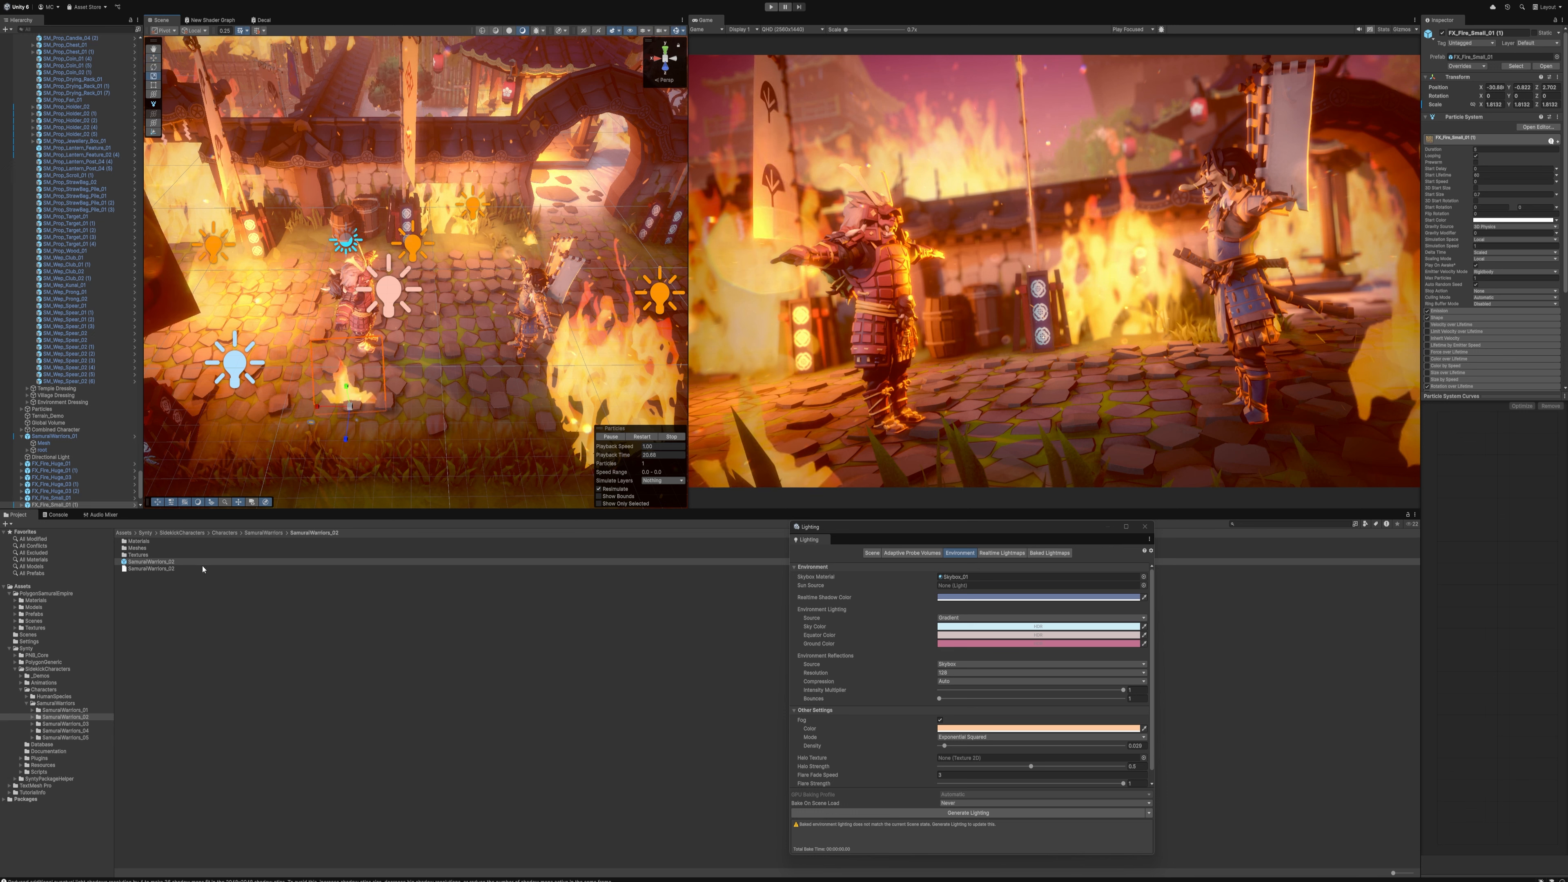
Locate the holder prop's prefab, search the project for "stone" filtered to prefabs, and enlarge the result thumbnails
{"action": "left_click", "coordinate": [174, 424]}
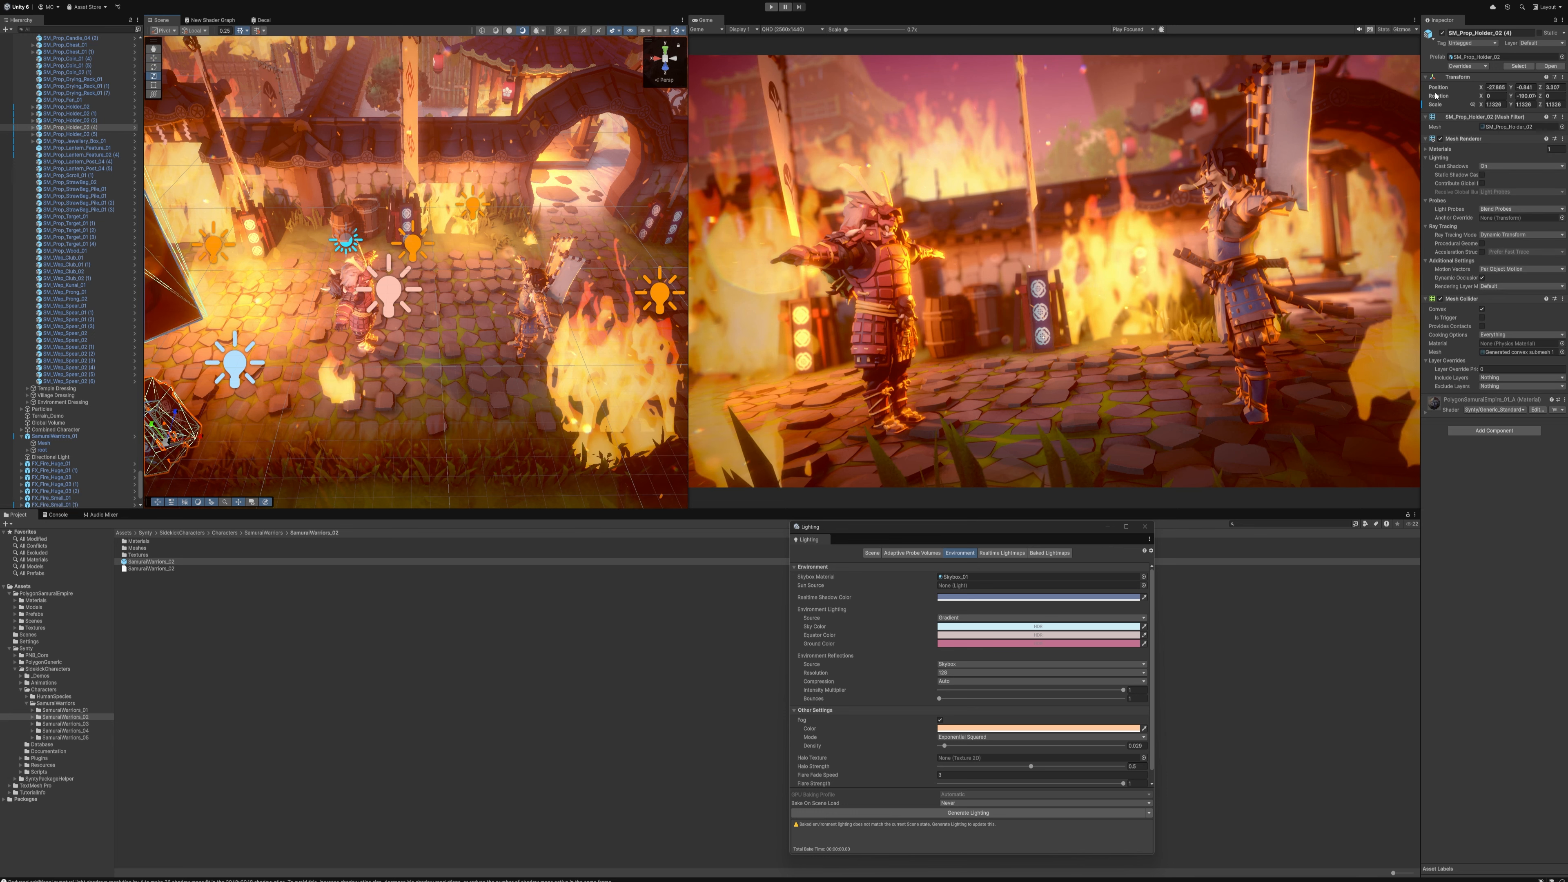
{"action": "left_click", "coordinate": [1518, 66]}
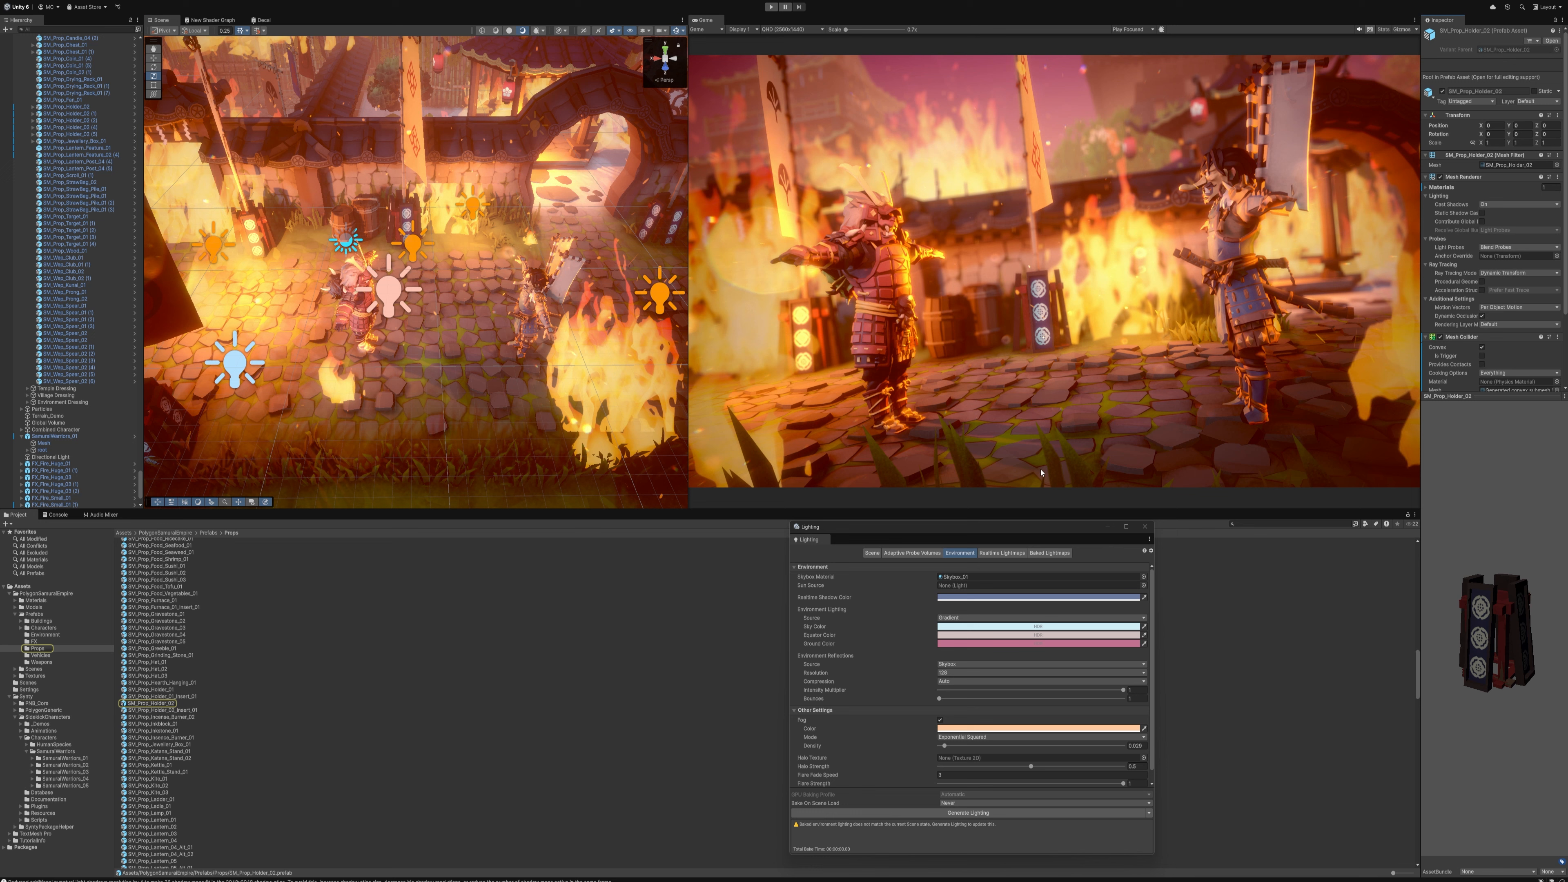
{"action": "left_click", "coordinate": [1240, 524]}
{"action": "type", "text": "stone"}
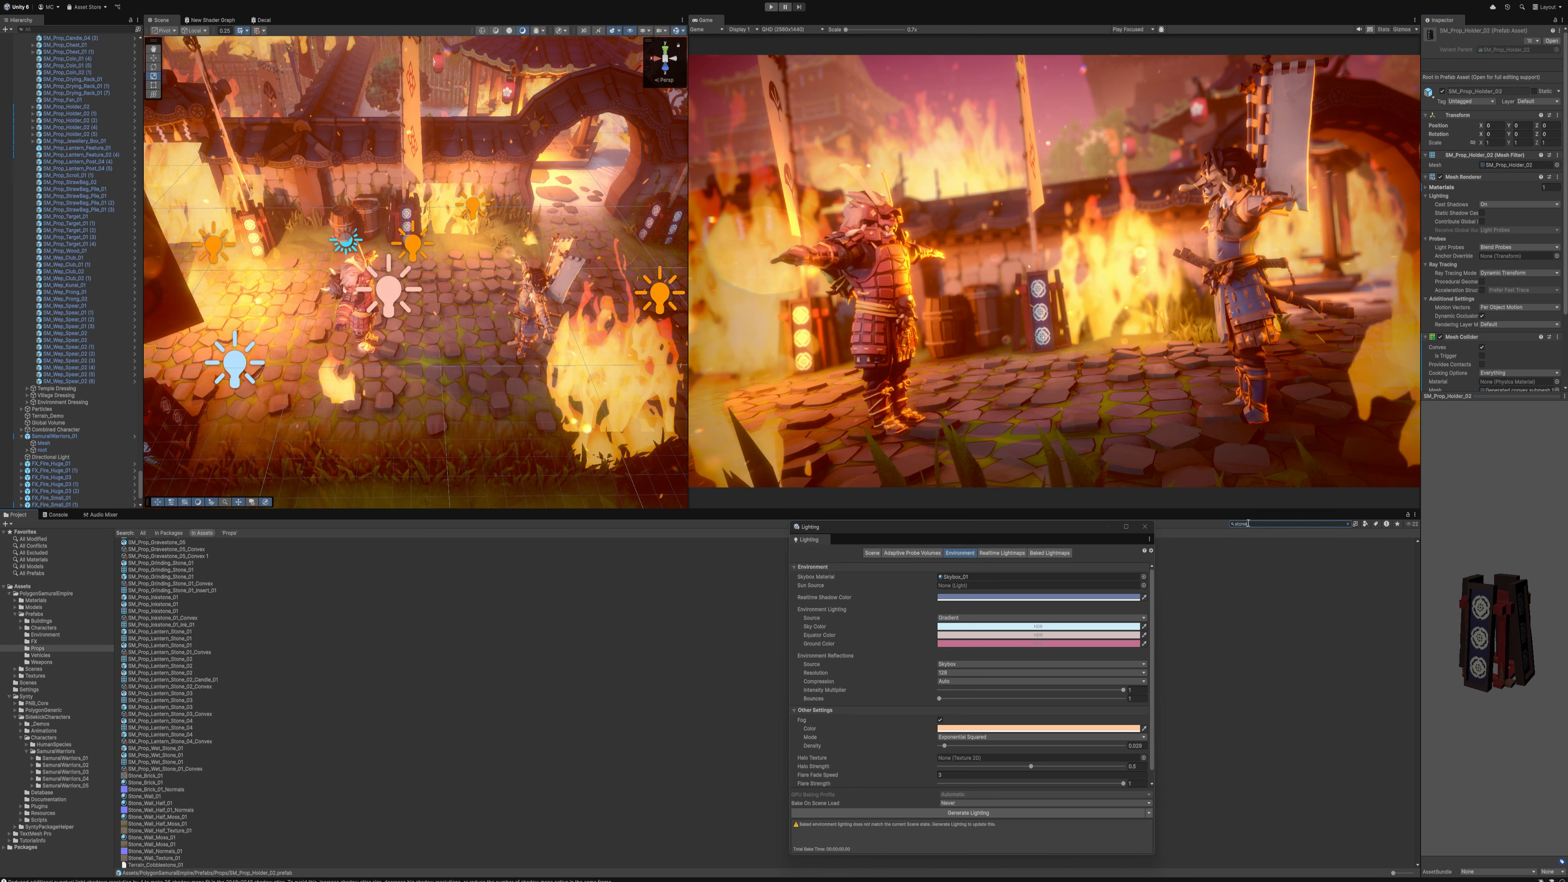
{"action": "left_click", "coordinate": [1365, 525]}
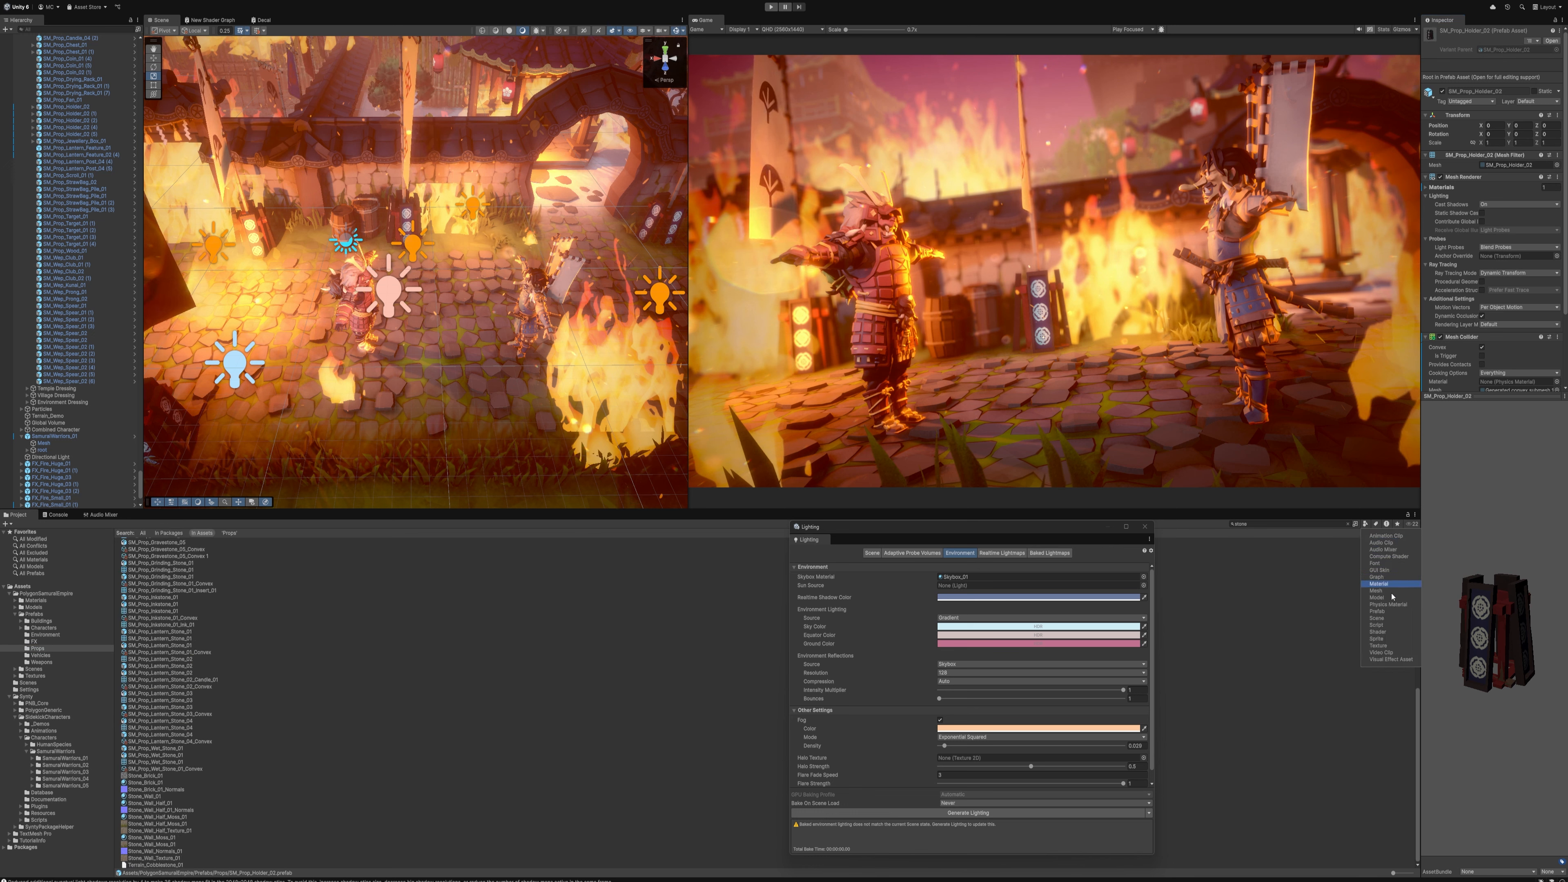
{"action": "left_click", "coordinate": [1377, 611]}
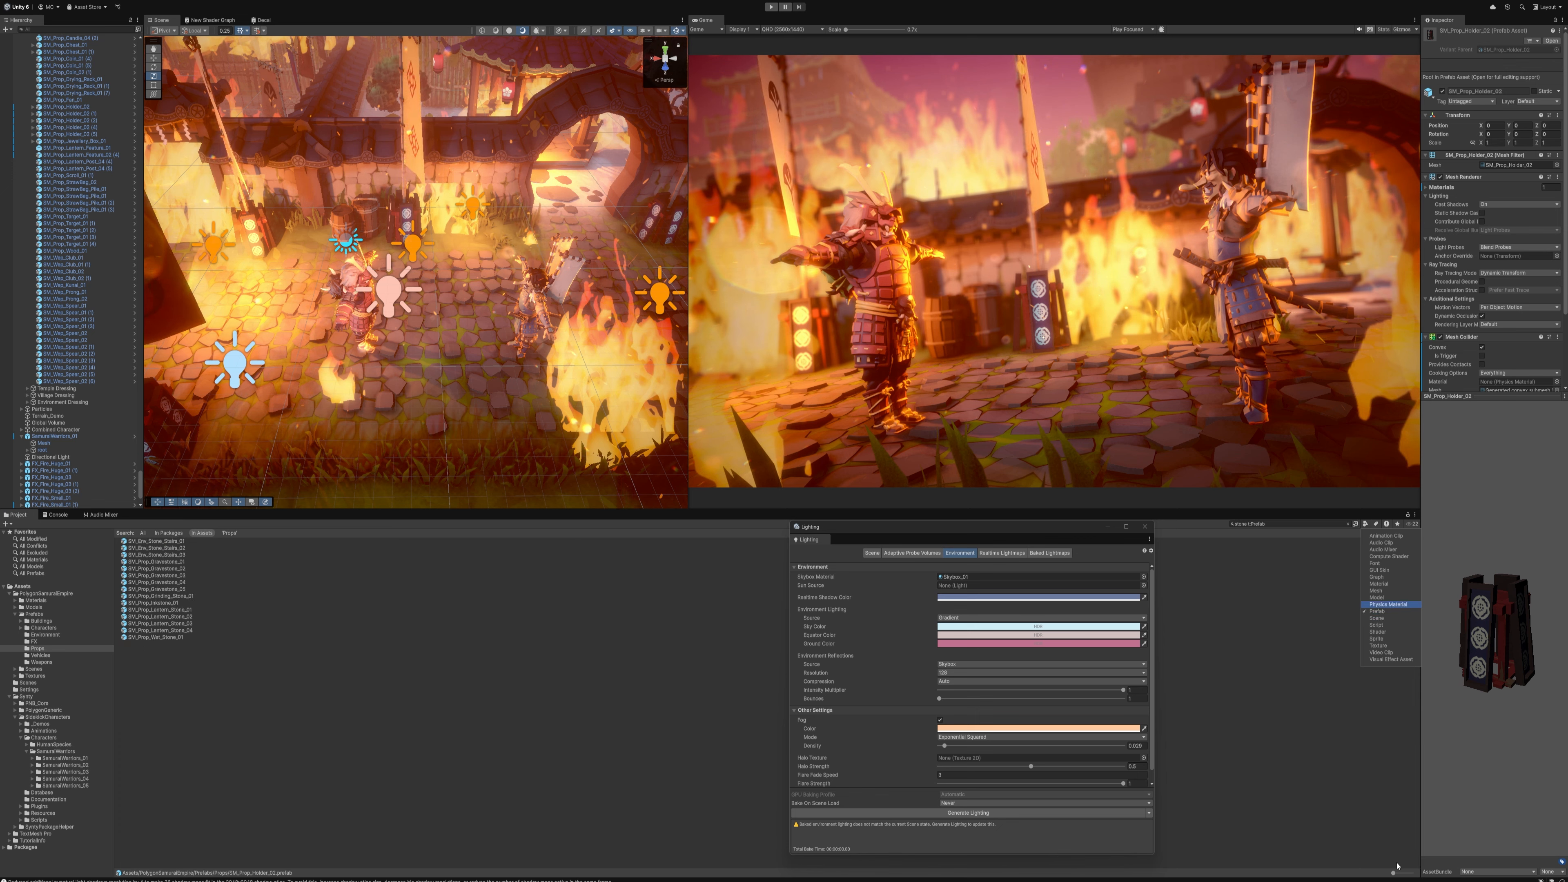
{"action": "left_click_drag", "start_coordinate": [1392, 872], "coordinate": [1412, 873]}
Place two different gravestone props in the foreground on either side of the shot and tilt the second one
{"action": "right_click_drag", "start_coordinate": [615, 404], "coordinate": [459, 349]}
{"action": "left_click_drag", "start_coordinate": [459, 349], "coordinate": [497, 362]}
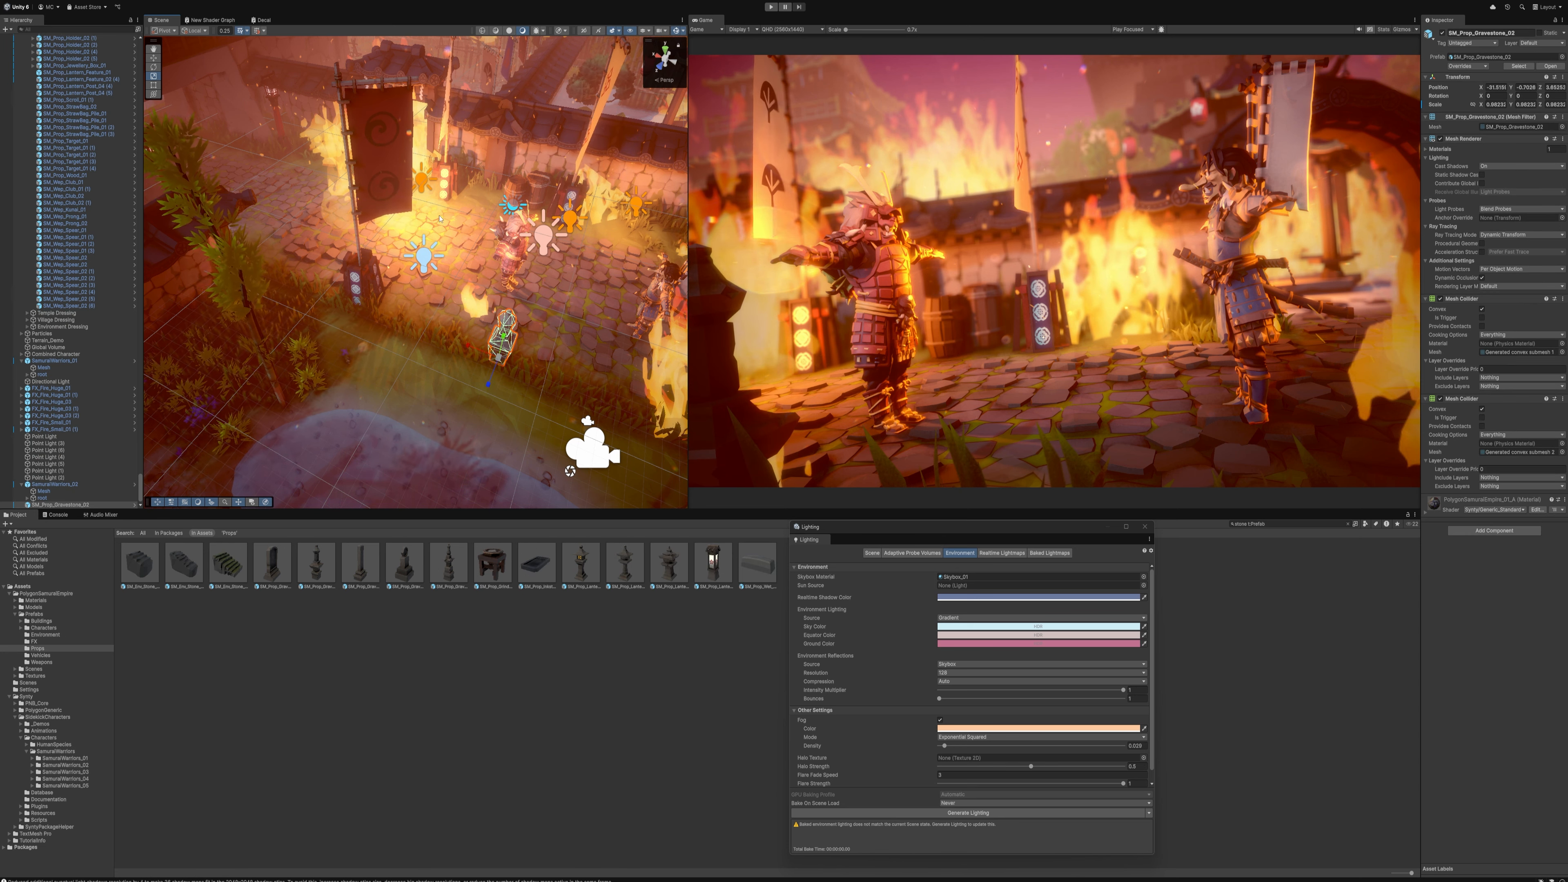
{"action": "right_click_drag", "start_coordinate": [498, 362], "coordinate": [590, 355]}
{"action": "left_click_drag", "start_coordinate": [457, 576], "coordinate": [504, 397]}
{"action": "key", "text": "e"}
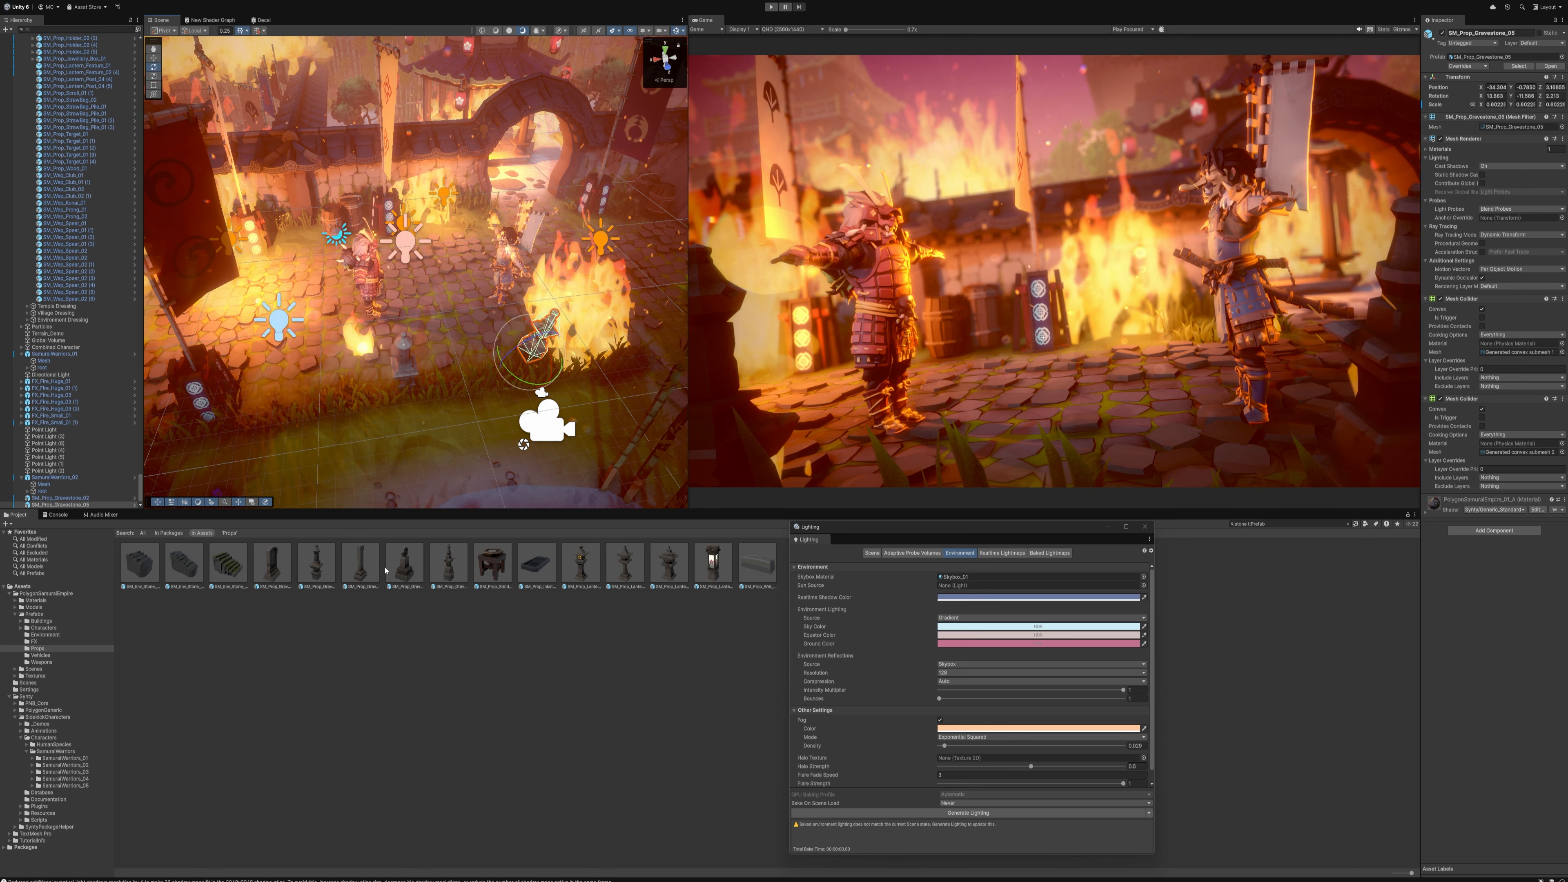
Try two further gravestone props in the foreground between the samurai, deleting each one
{"action": "left_click_drag", "start_coordinate": [360, 565], "coordinate": [448, 364]}
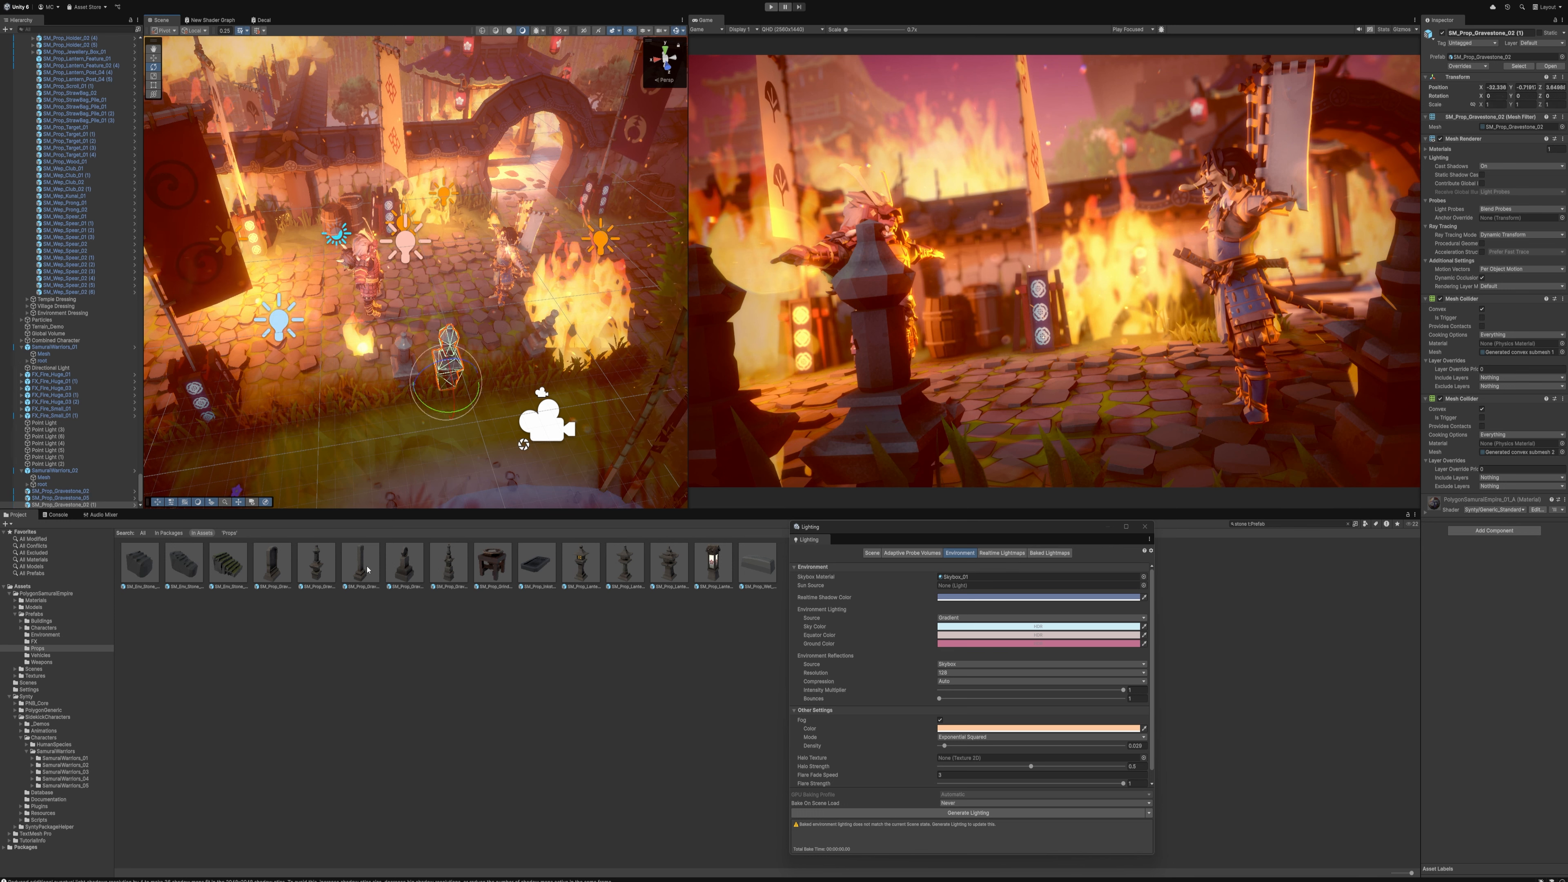
{"action": "key", "text": "Delete"}
{"action": "left_click_drag", "start_coordinate": [364, 565], "coordinate": [483, 391]}
{"action": "key", "text": "r"}
{"action": "key", "text": "e"}
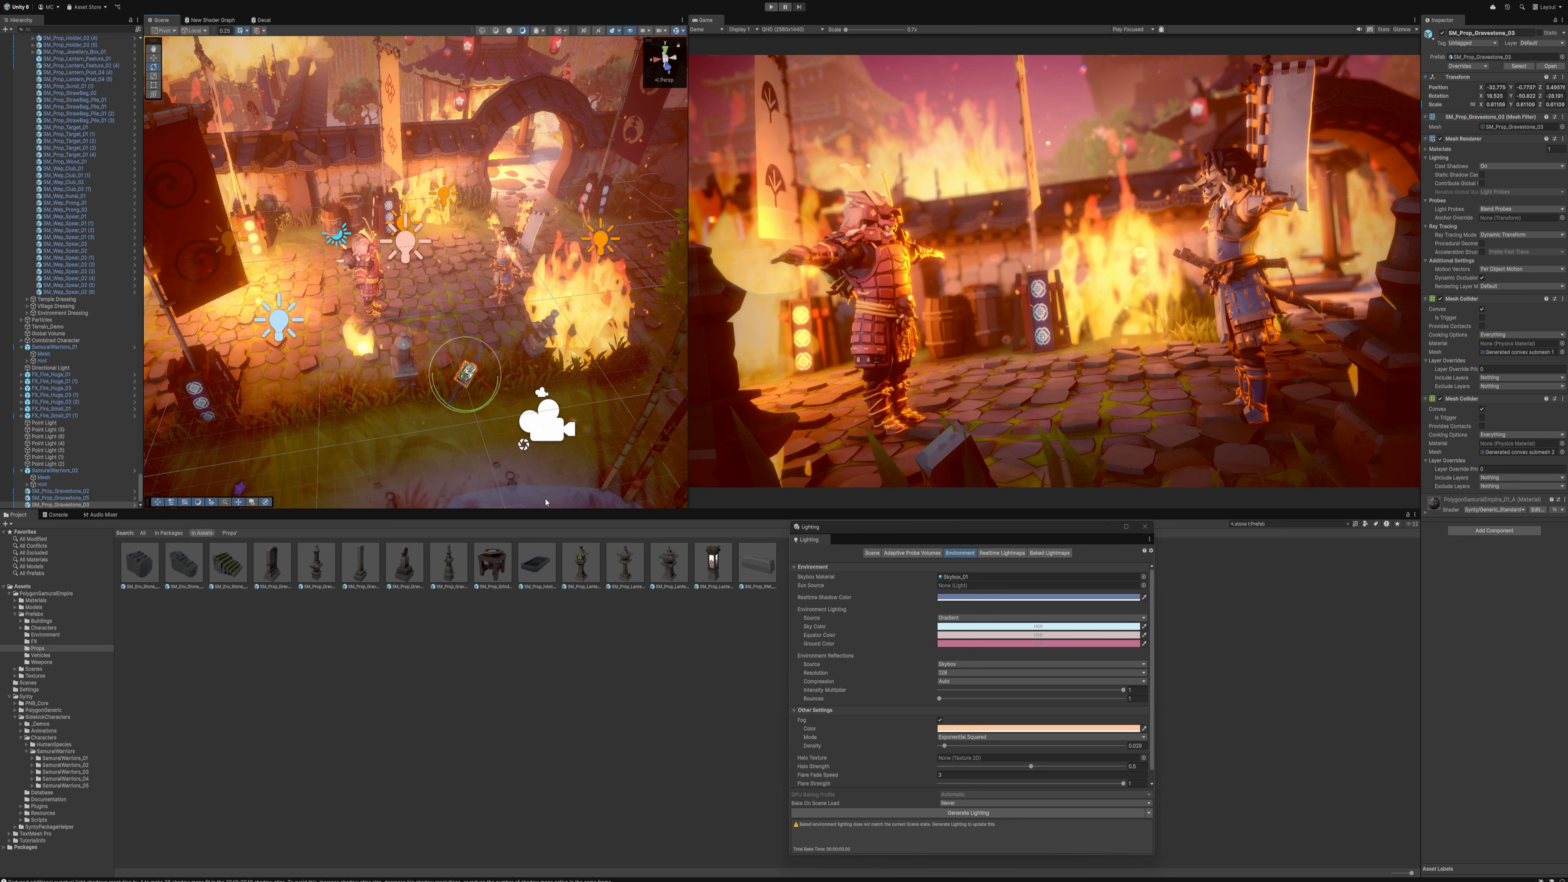
{"action": "key", "text": "Delete"}
Add a stone lantern prop to the foreground, rotate and scale it down, and move it in front of the blue samurai
{"action": "left_click_drag", "start_coordinate": [633, 570], "coordinate": [489, 378]}
{"action": "key", "text": "r"}
{"action": "key", "text": "e"}
{"action": "key", "text": "r"}
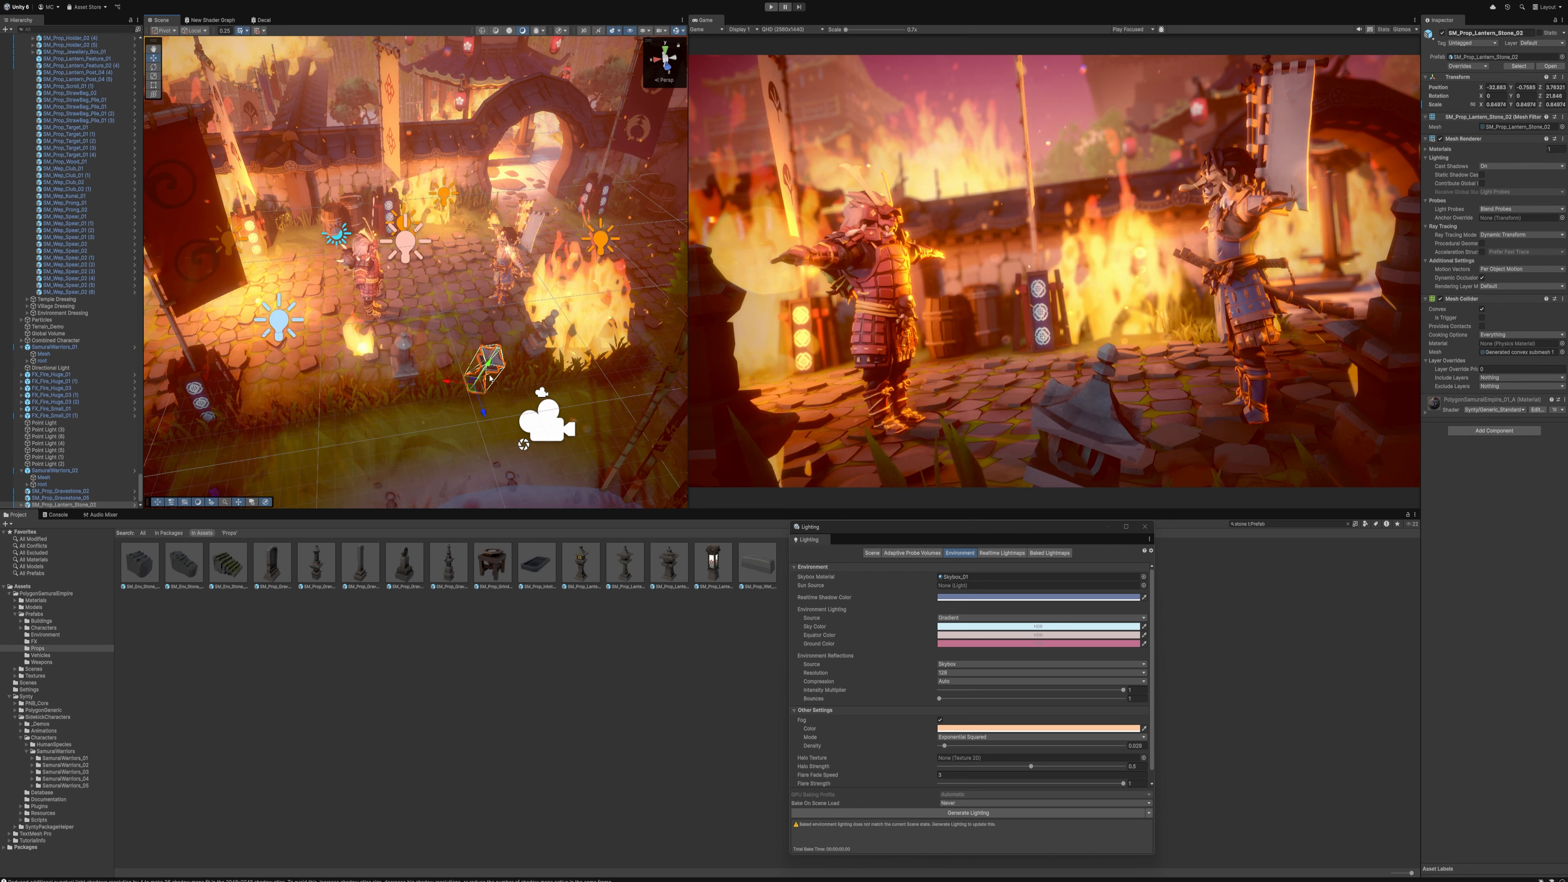
{"action": "key", "text": "x"}
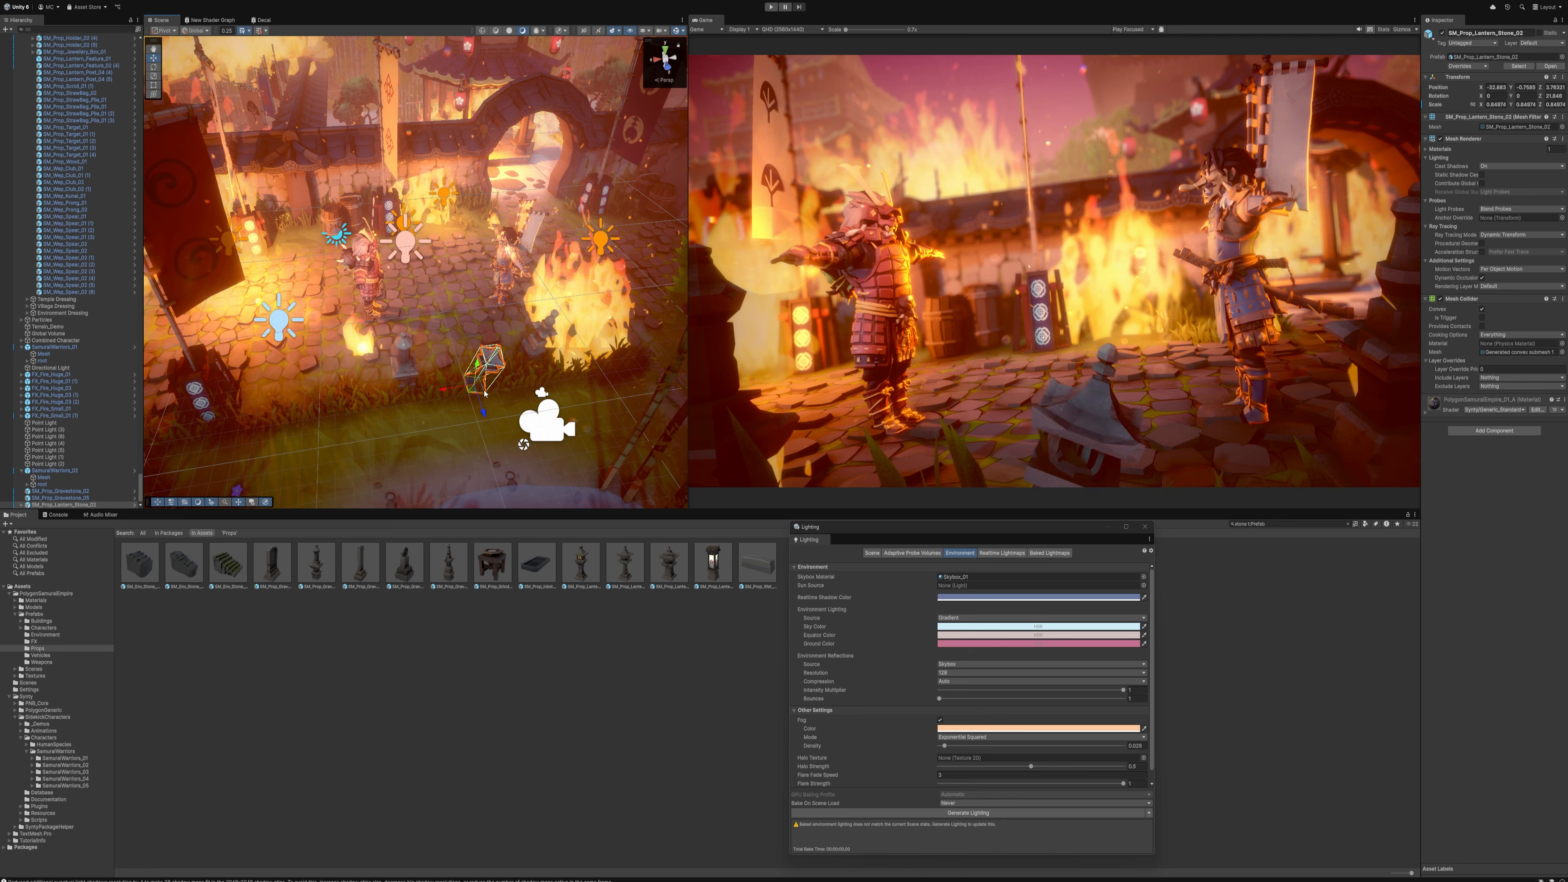
{"action": "left_click_drag", "start_coordinate": [474, 393], "coordinate": [517, 369]}
{"action": "right_click_drag", "start_coordinate": [517, 368], "coordinate": [417, 161]}
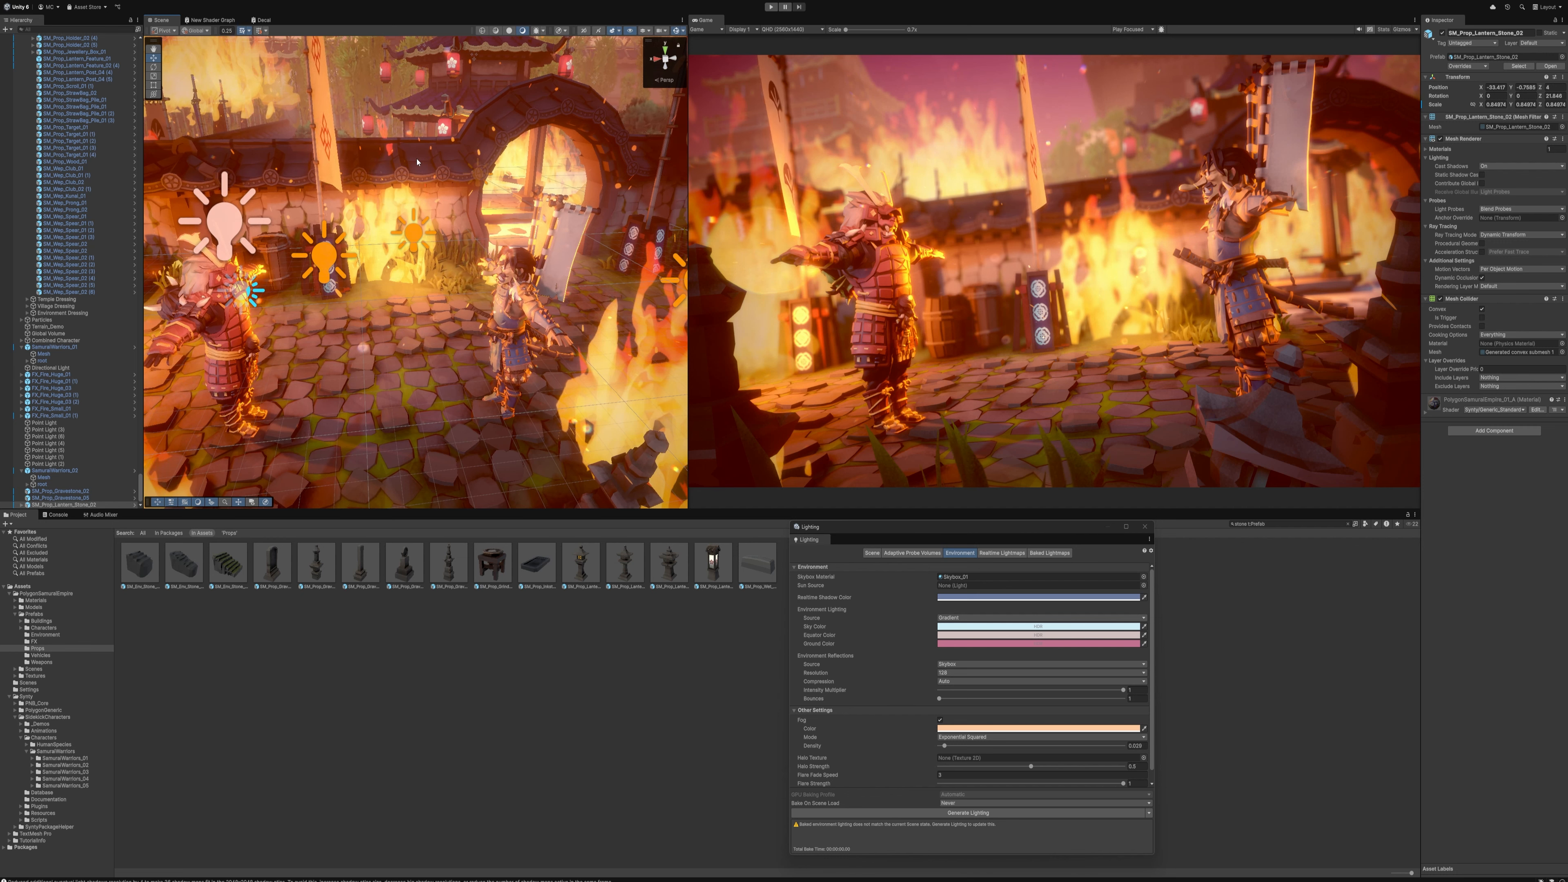
Find the Global Volume in the scene and set its Vignette intensity to 0.25
{"action": "scroll", "coordinate": [442, 203], "scroll_direction": "down", "scroll_amount": 5}
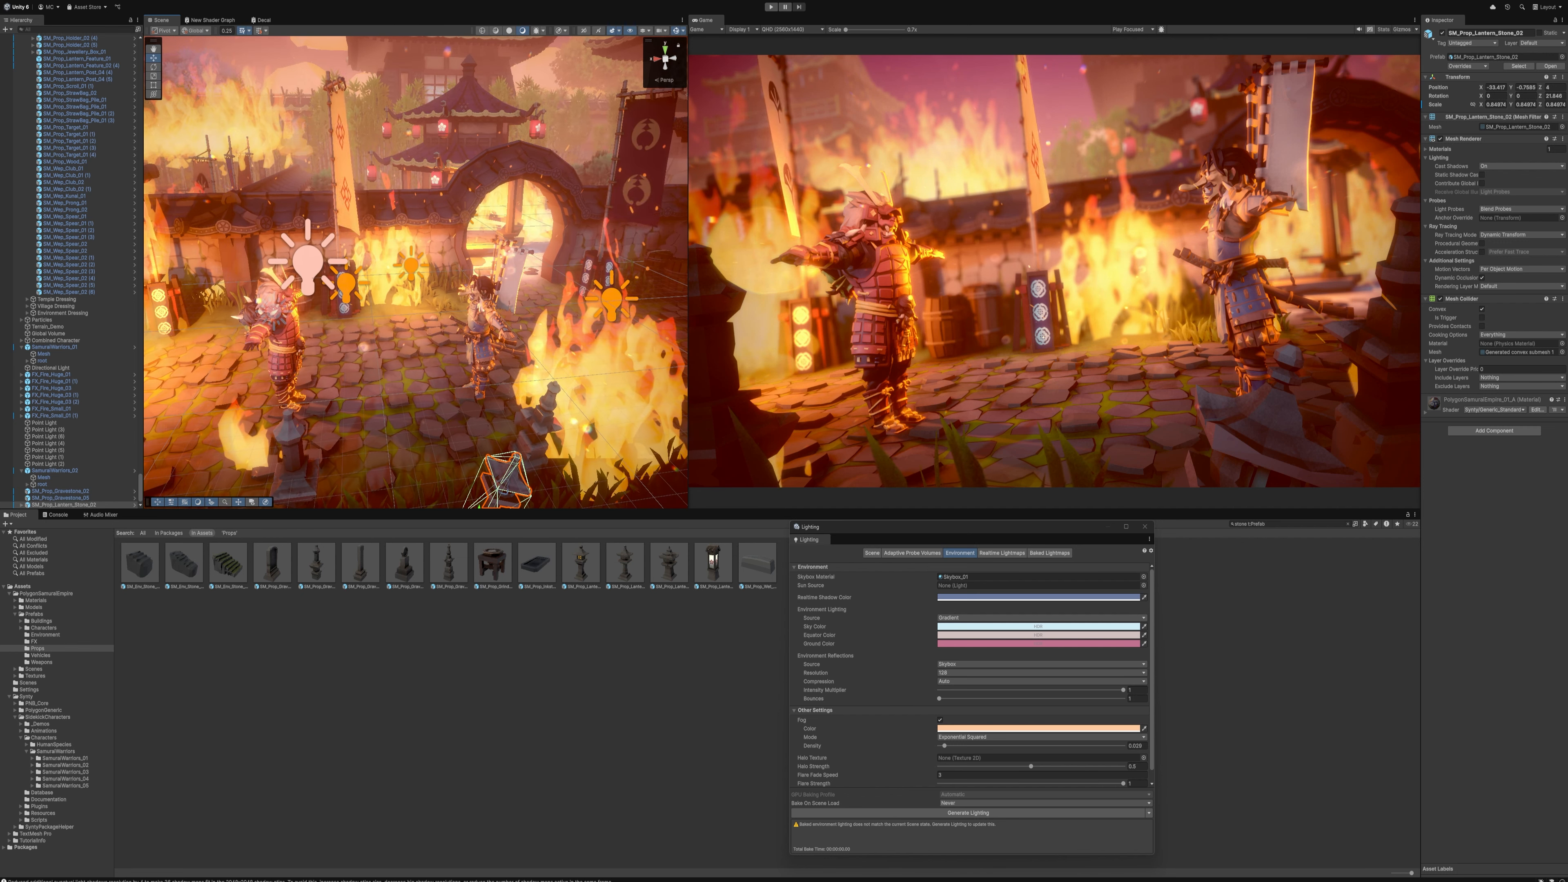
{"action": "left_click", "coordinate": [105, 33]}
{"action": "type", "text": "gl"}
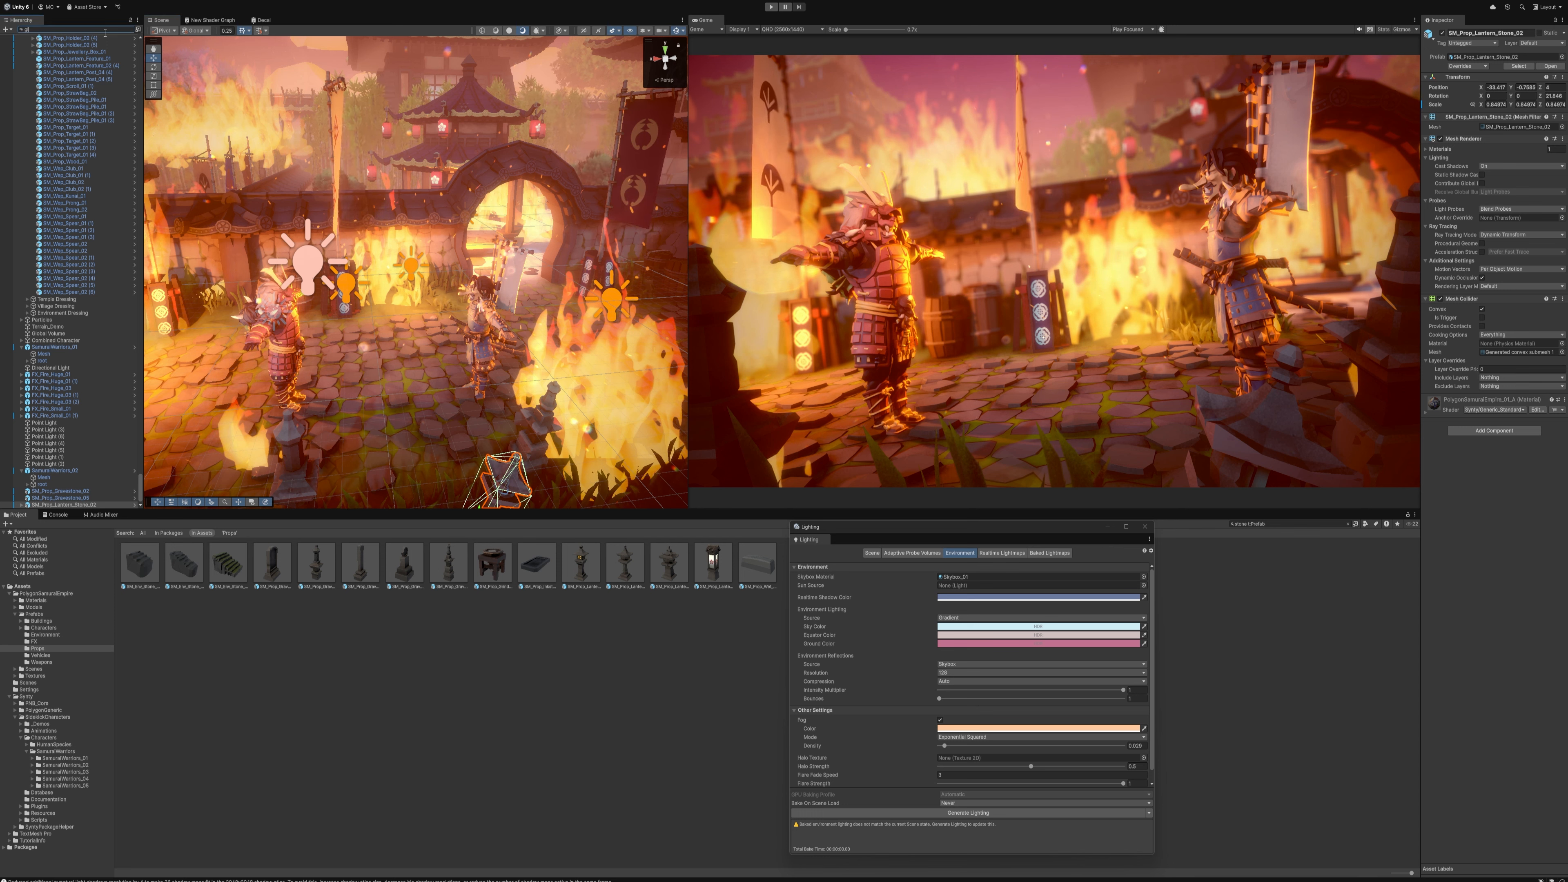
{"action": "type", "text": "o"}
{"action": "left_click", "coordinate": [64, 45]}
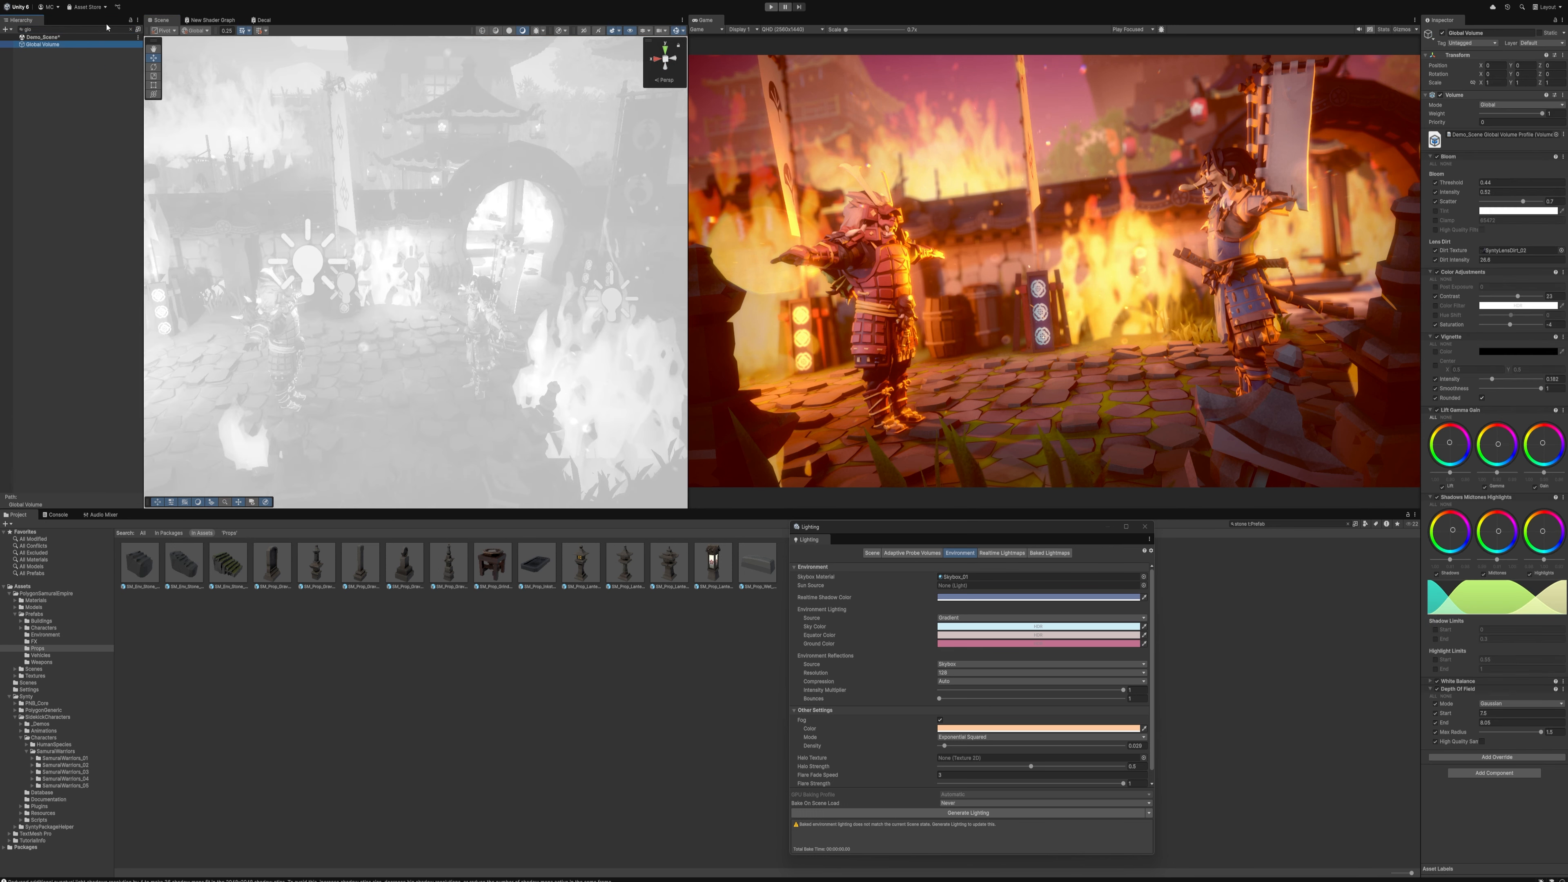
{"action": "left_click", "coordinate": [132, 31]}
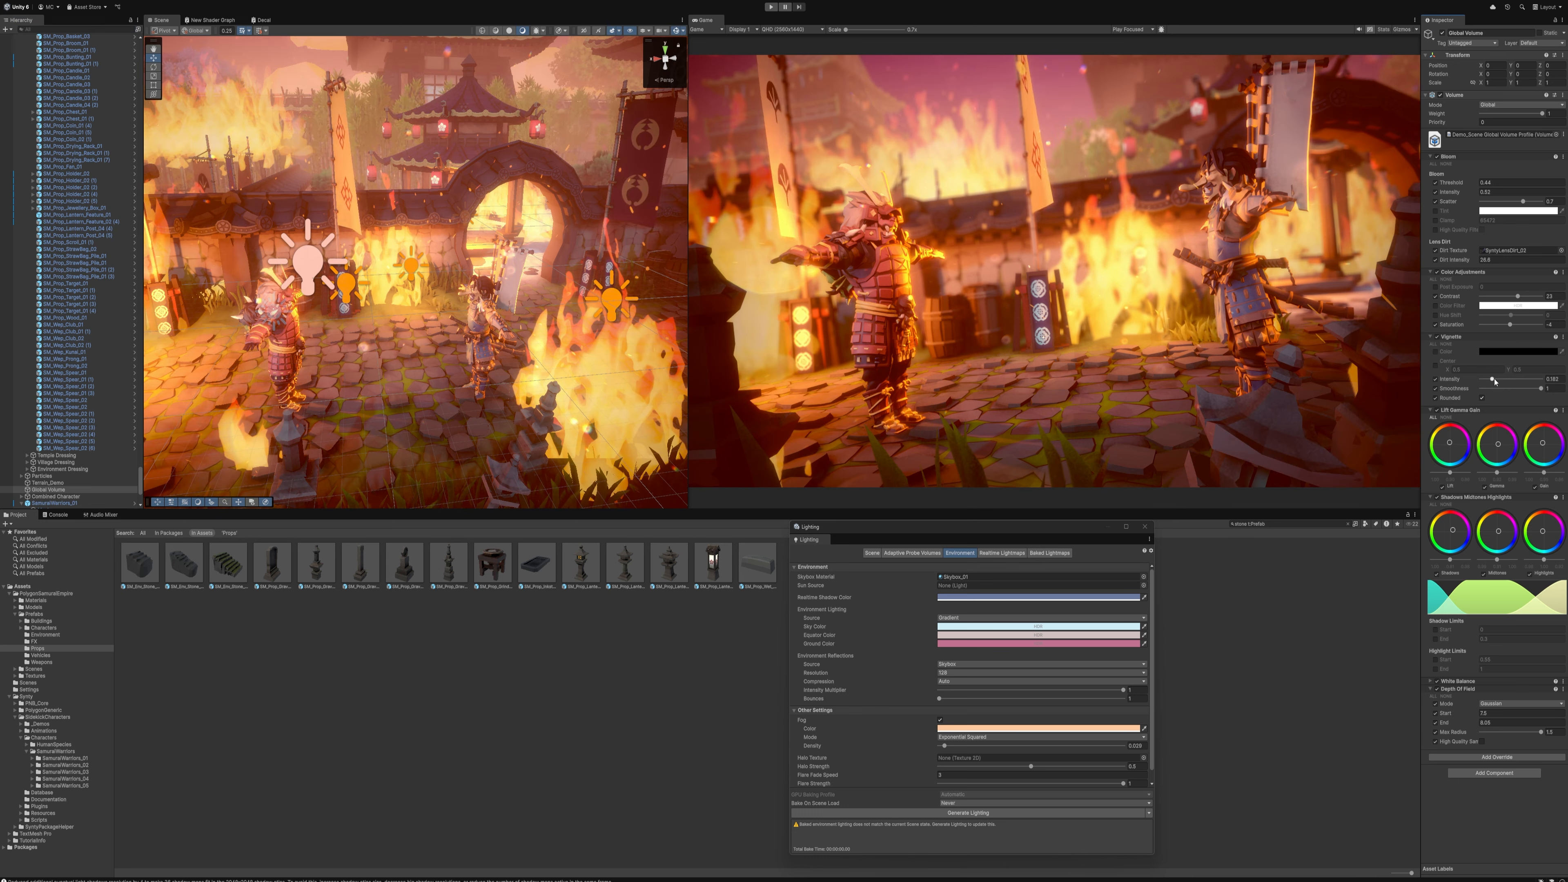
{"action": "mouse_move", "coordinate": [1495, 381]}
{"action": "left_mouse_down"}
{"action": "mouse_move", "coordinate": [1521, 381]}
{"action": "mouse_move", "coordinate": [1498, 381]}
{"action": "left_mouse_up"}
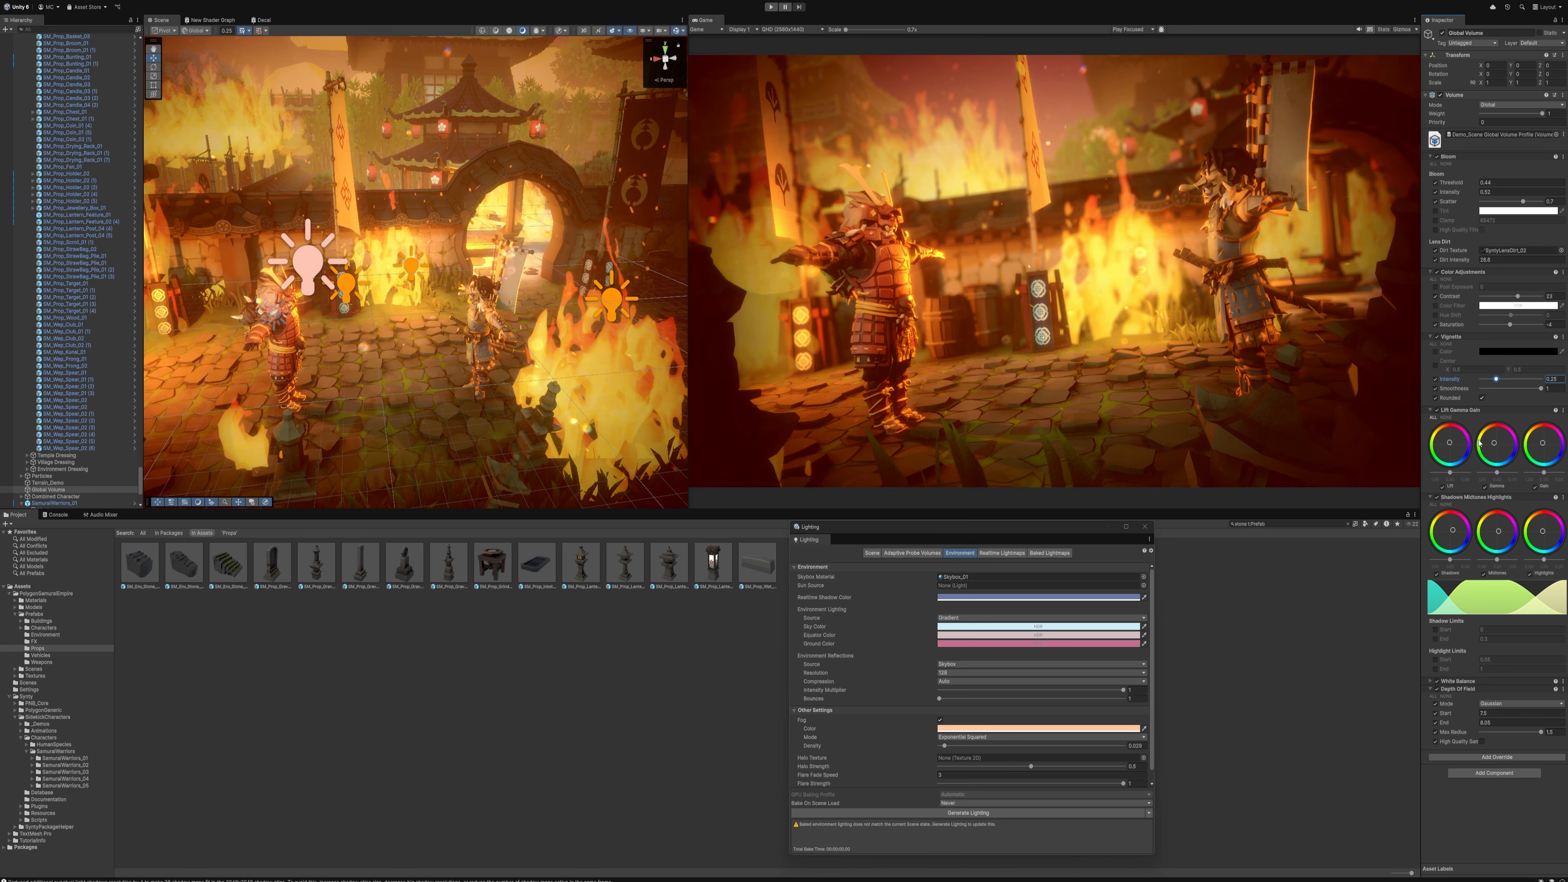
Fine-tune the Global Volume's gamma colour balance, contrast and saturation, and expand its White Balance settings
{"action": "left_click_drag", "start_coordinate": [1497, 448], "coordinate": [1514, 442]}
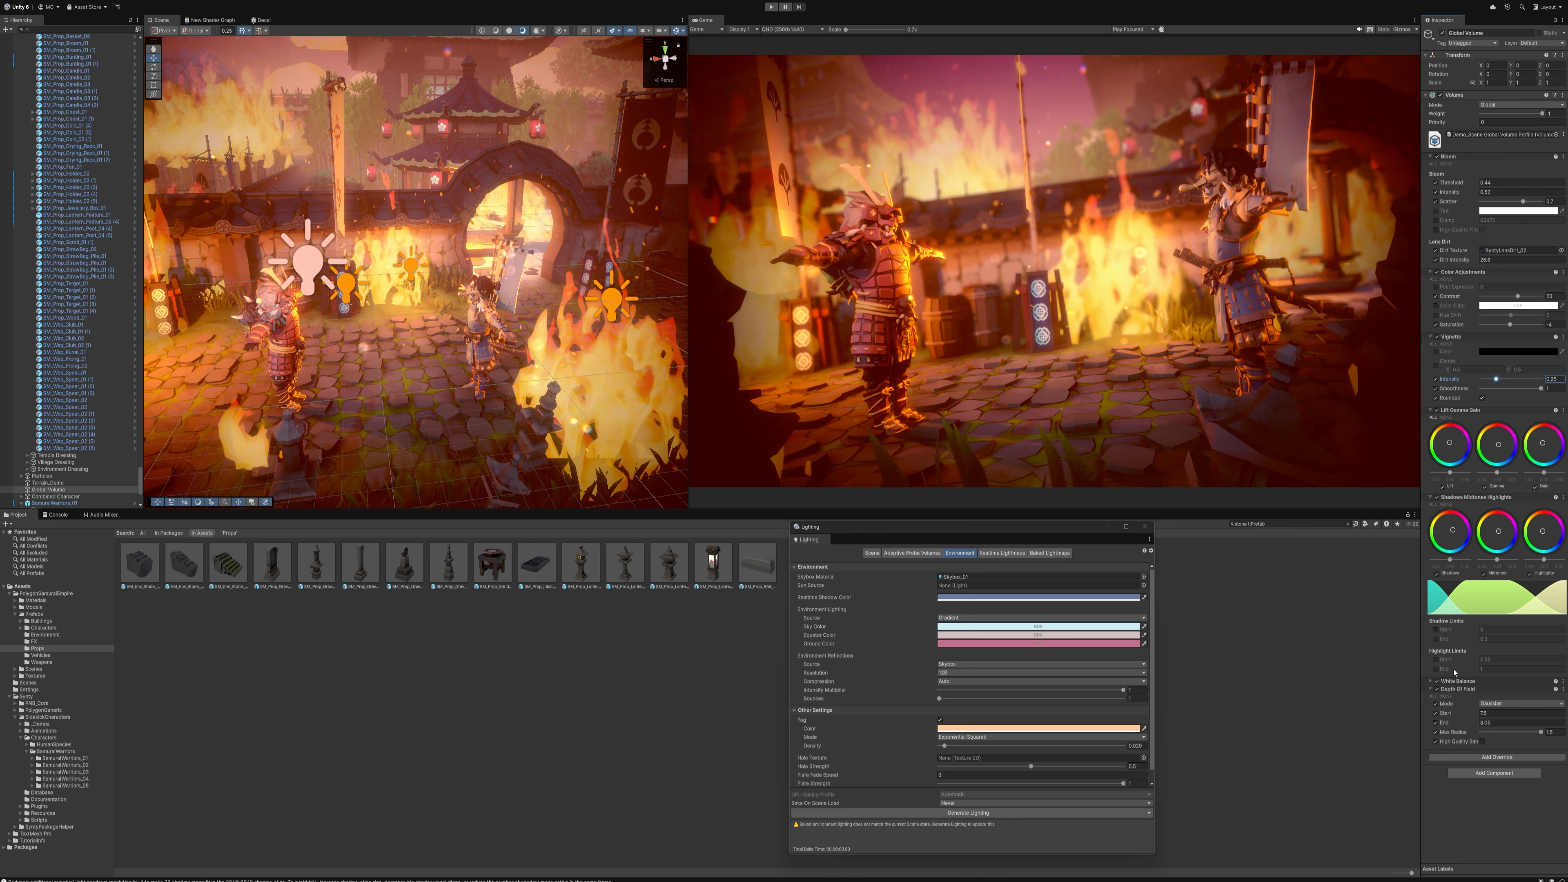
{"action": "left_click", "coordinate": [1430, 682]}
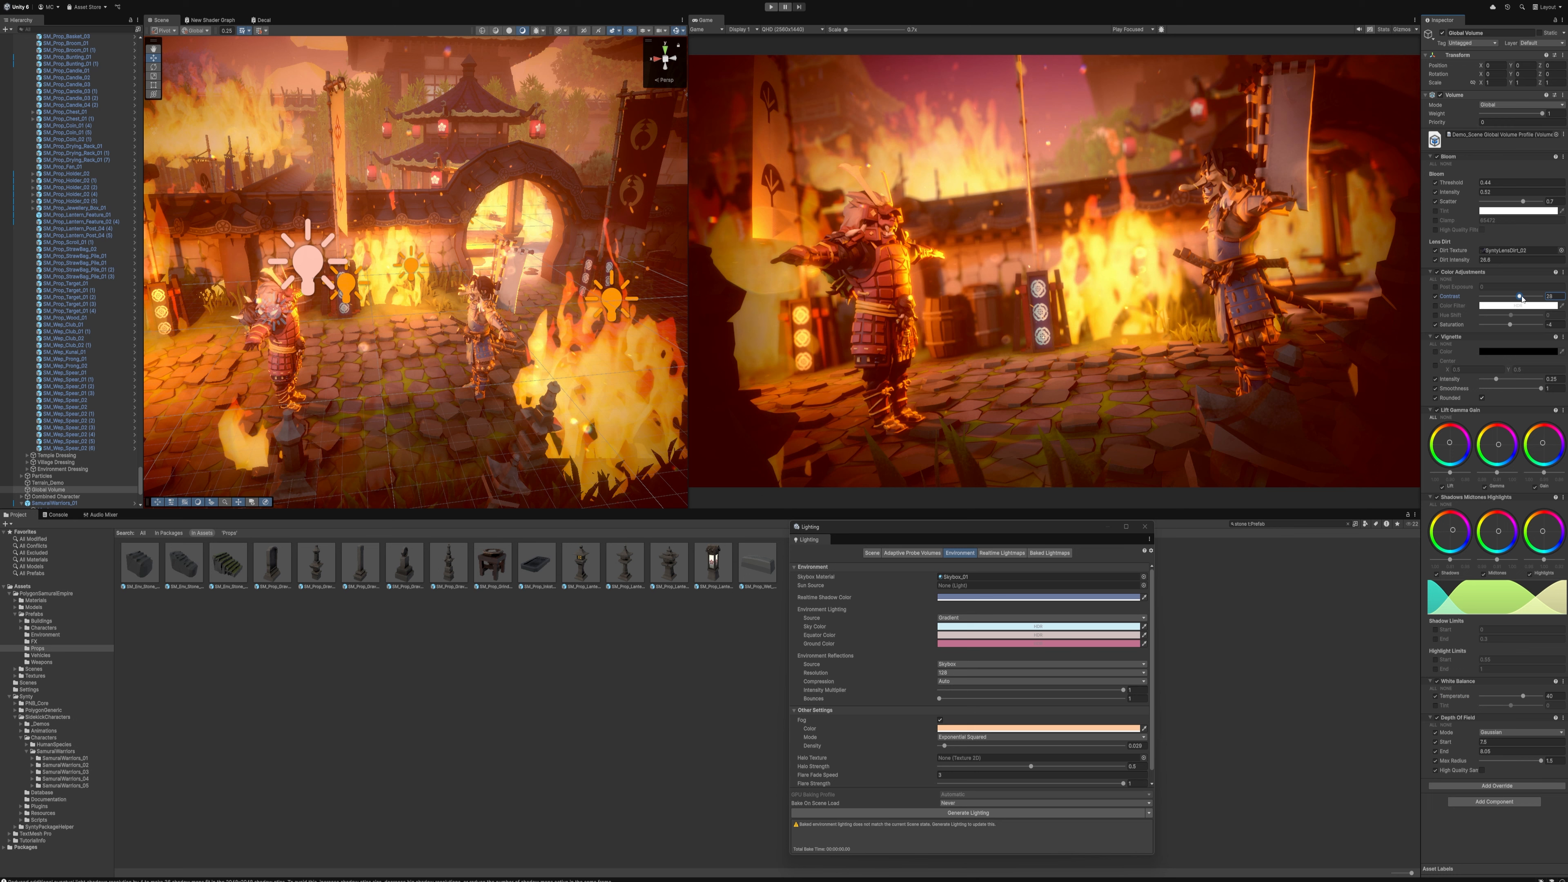
{"action": "left_click_drag", "start_coordinate": [1522, 298], "coordinate": [1502, 326]}
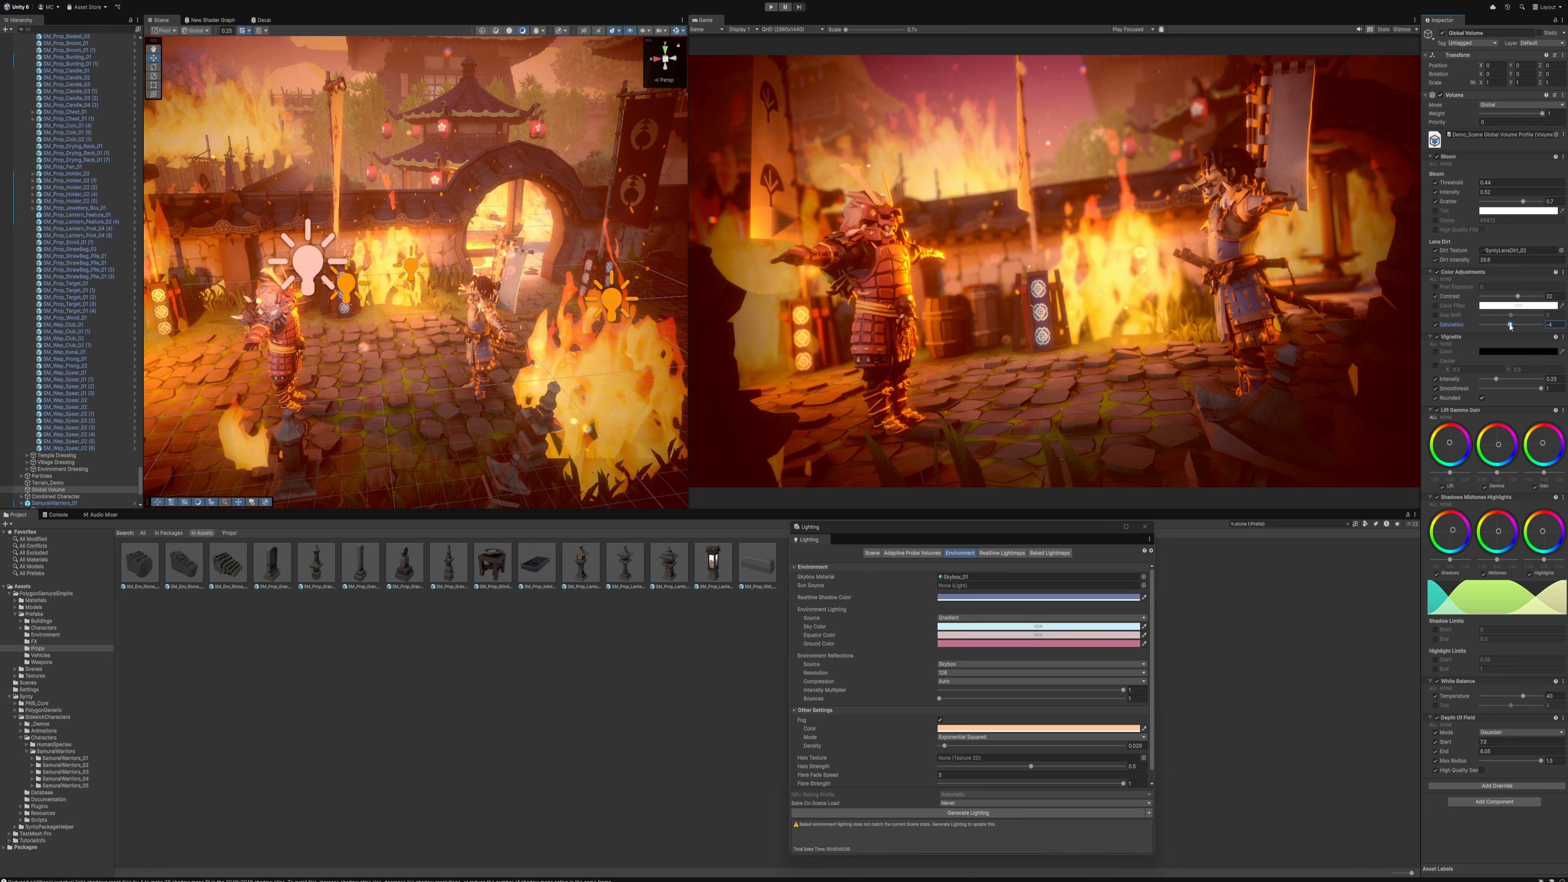
Try an additional orange point light close to the red samurai
{"action": "left_click", "coordinate": [359, 285]}
{"action": "key", "text": "f"}
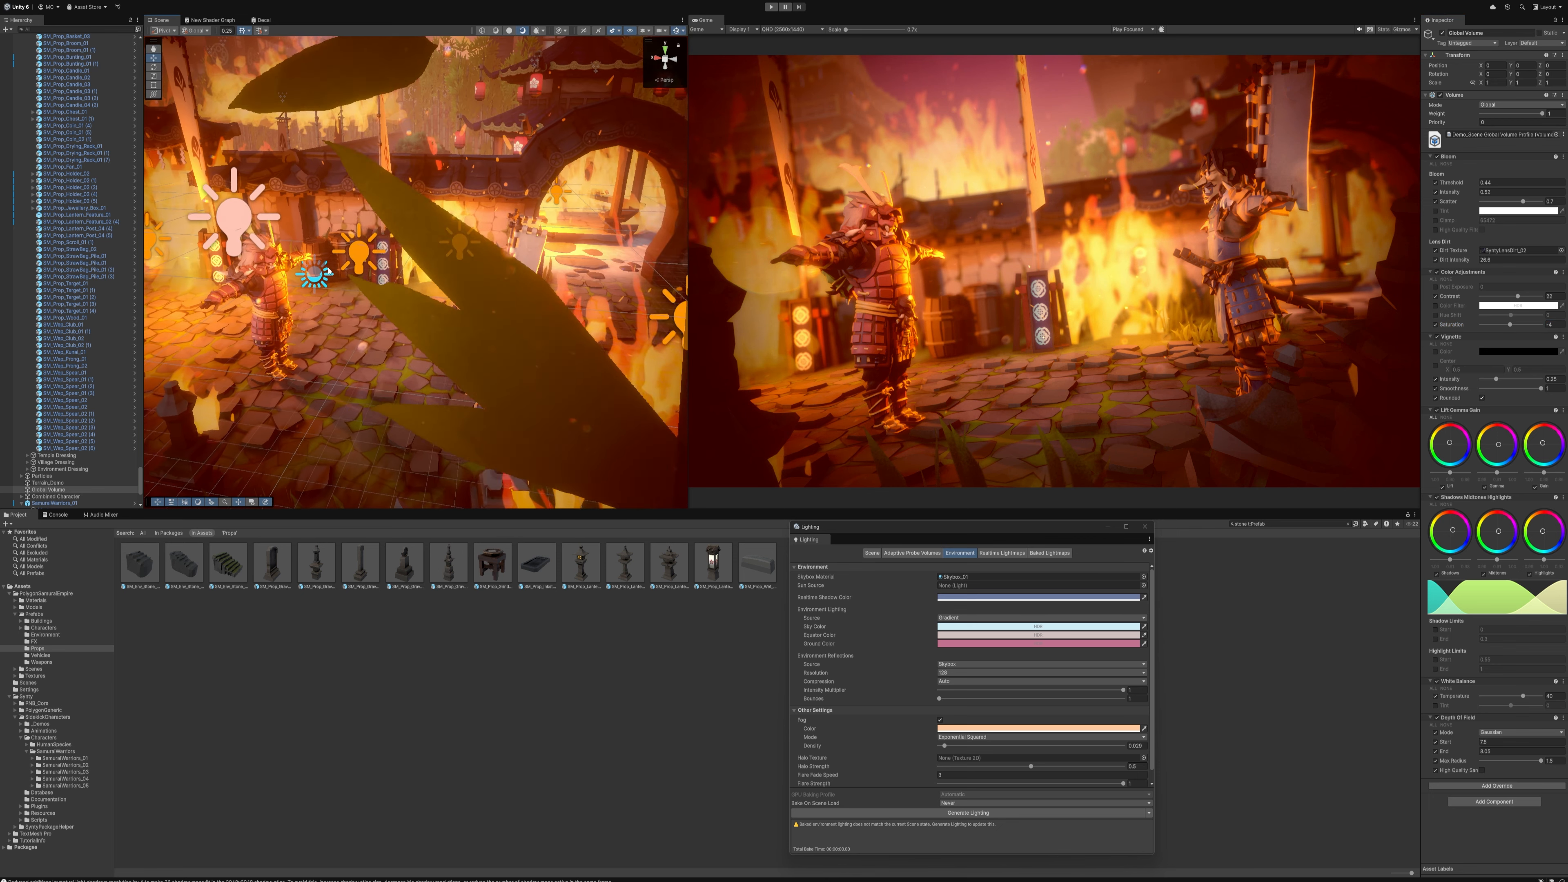
{"action": "left_click_drag", "start_coordinate": [384, 278], "coordinate": [270, 345]}
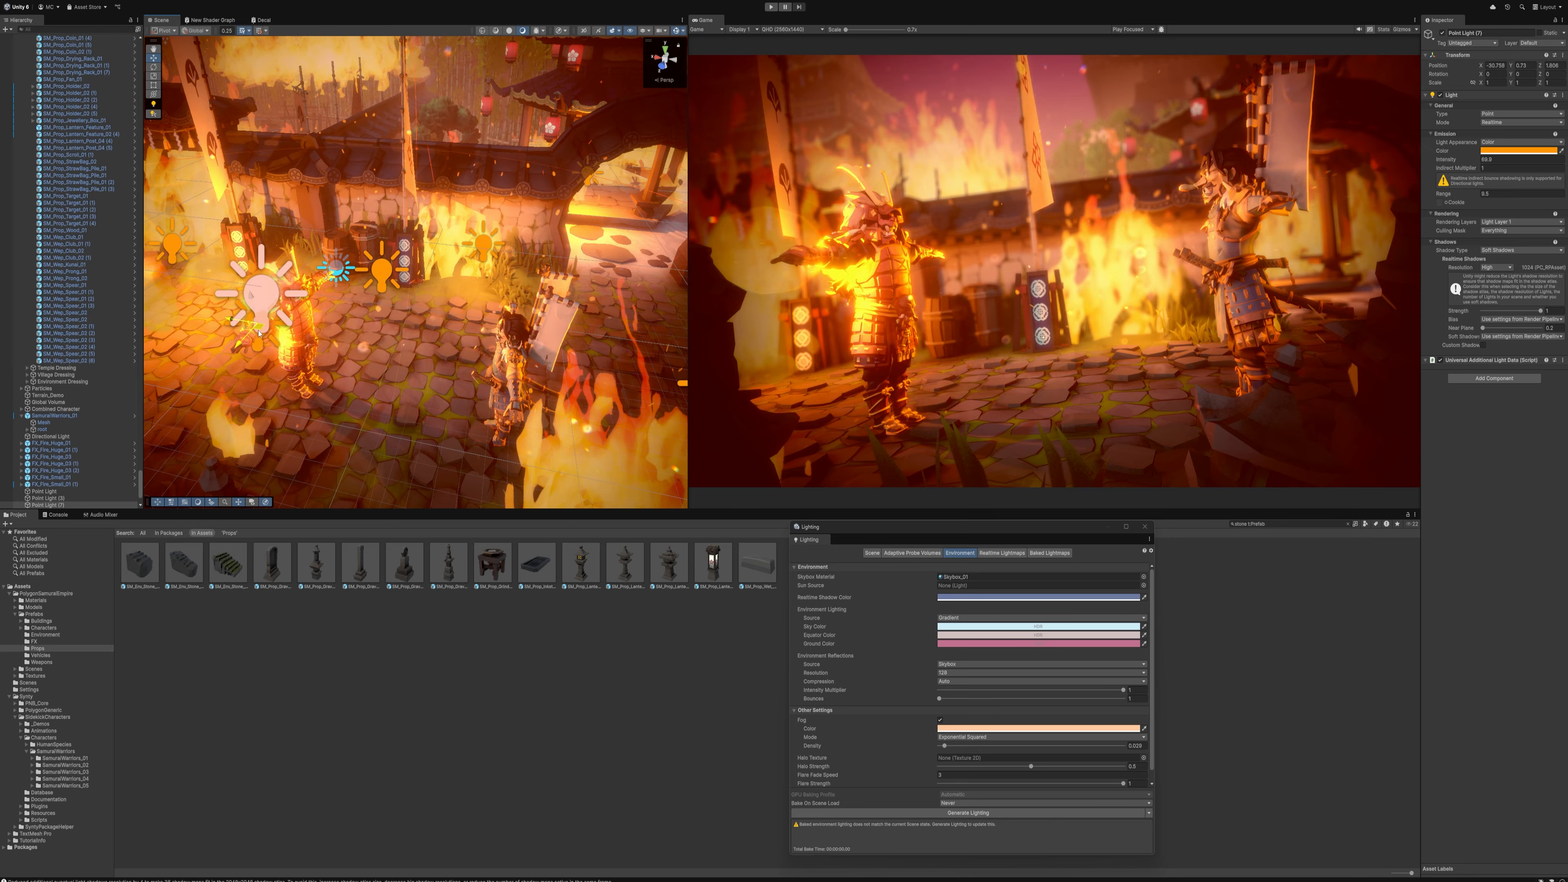
{"action": "right_click_drag", "start_coordinate": [333, 309], "coordinate": [277, 255]}
{"action": "key", "text": "s"}
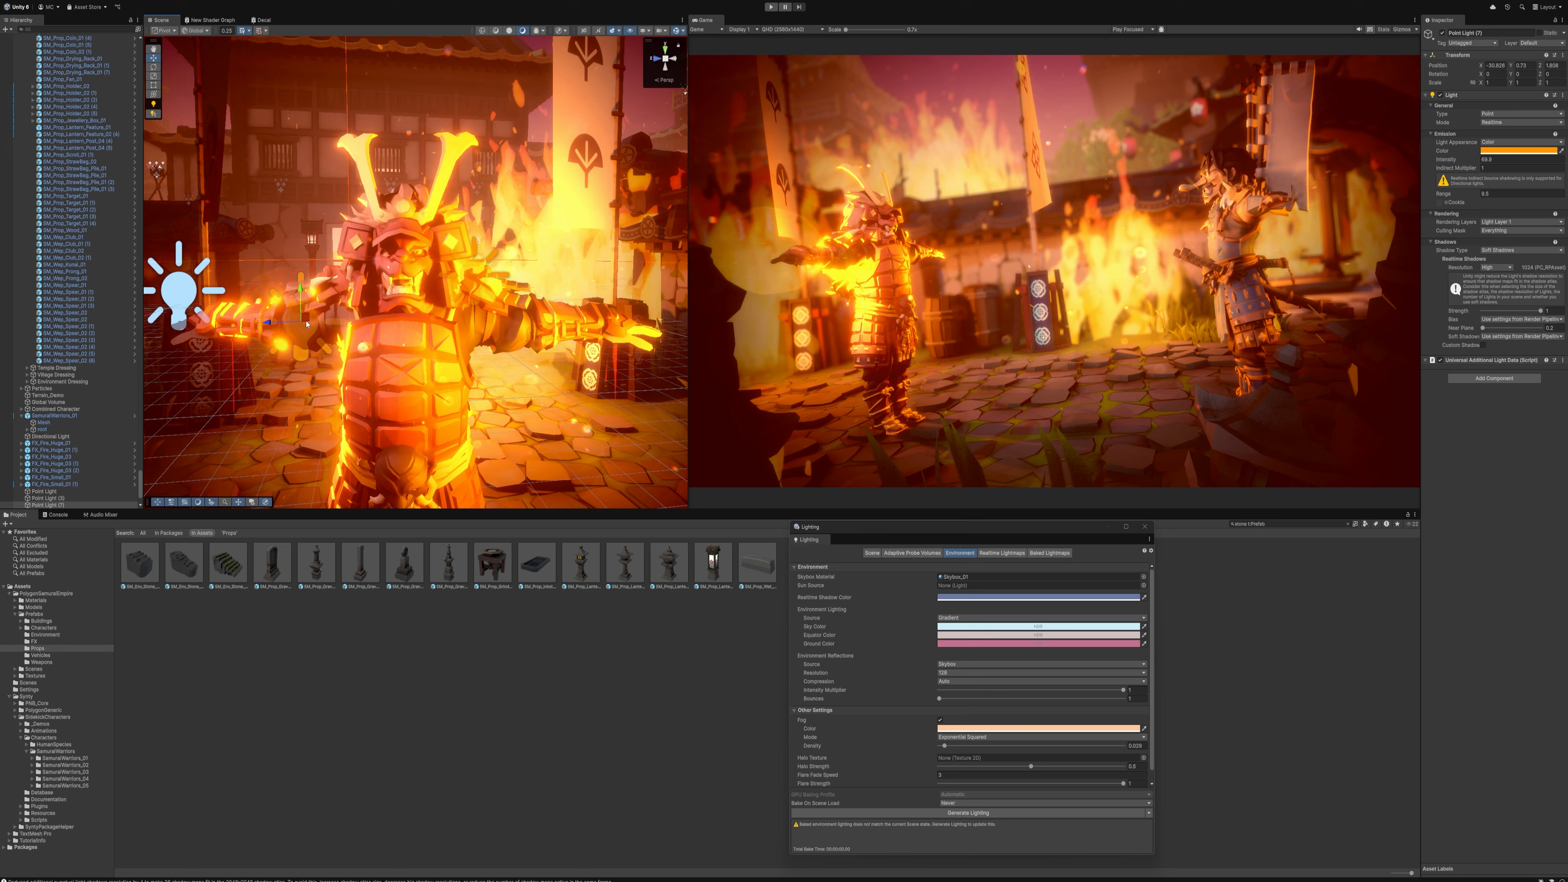
Try the orange point light above and behind the red samurai with a reduced intensity
{"action": "key", "text": "e"}
{"action": "right_click_drag", "start_coordinate": [307, 324], "coordinate": [285, 383]}
{"action": "left_click_drag", "start_coordinate": [337, 340], "coordinate": [183, 164]}
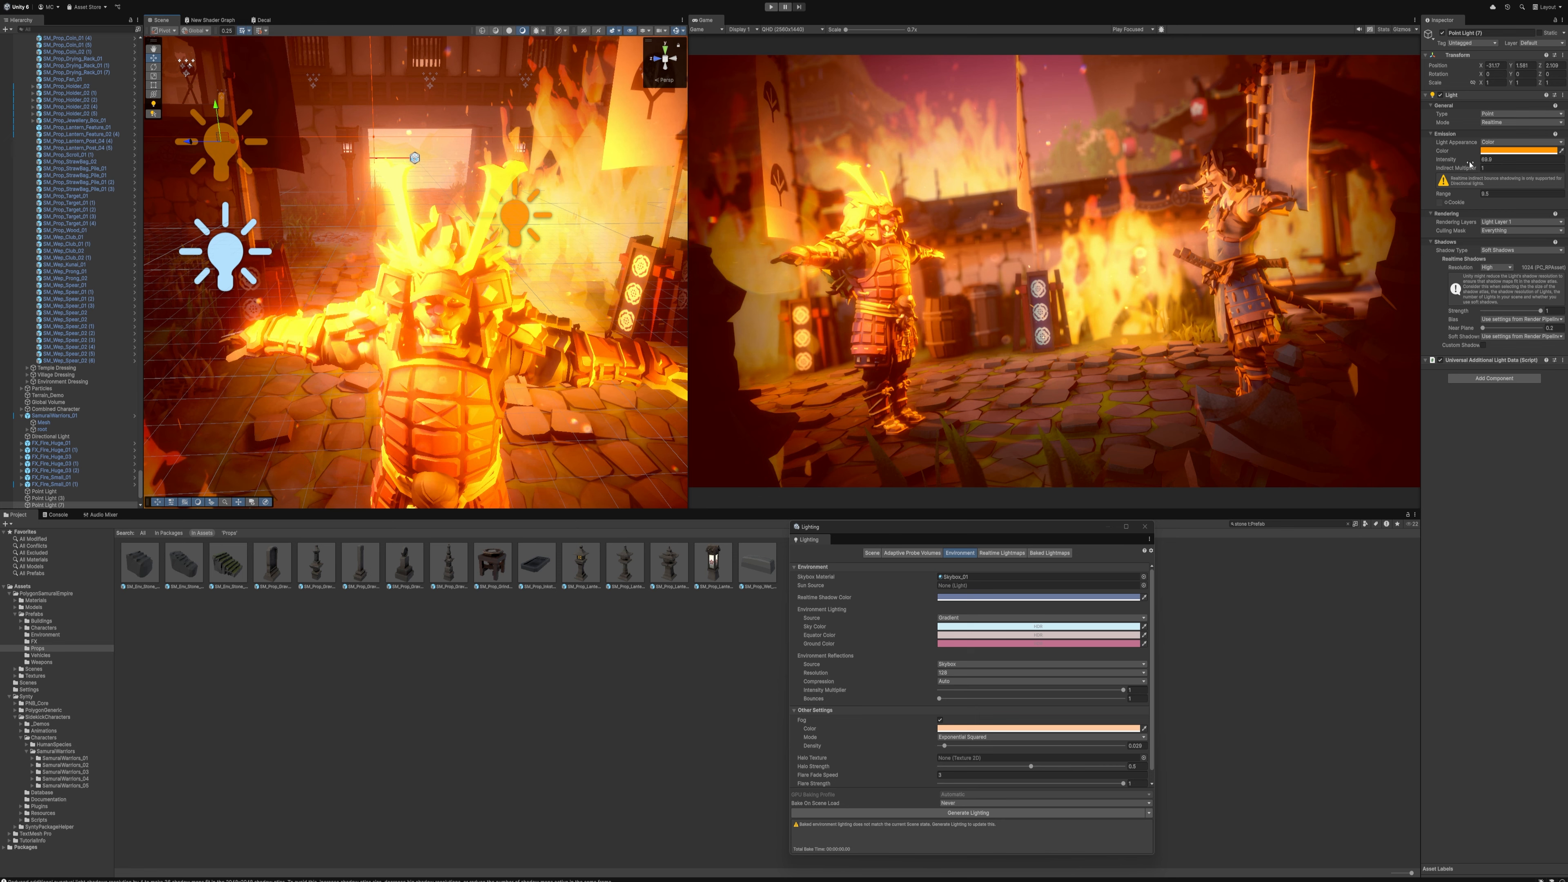
{"action": "left_click_drag", "start_coordinate": [1433, 162], "coordinate": [1077, 147]}
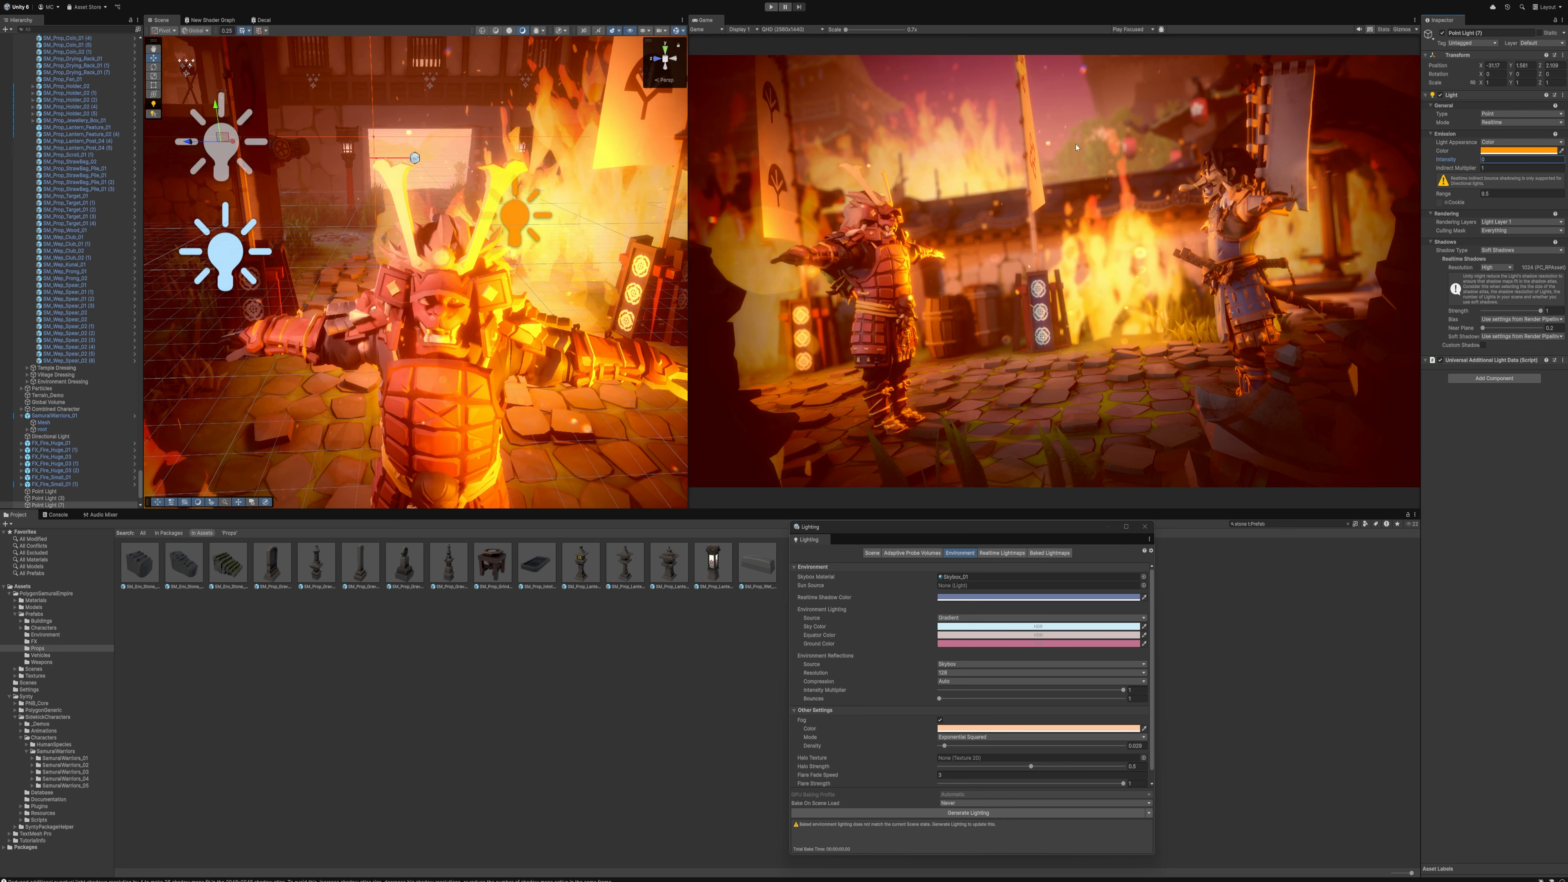
{"action": "left_click_drag", "start_coordinate": [883, 144], "coordinate": [888, 147]}
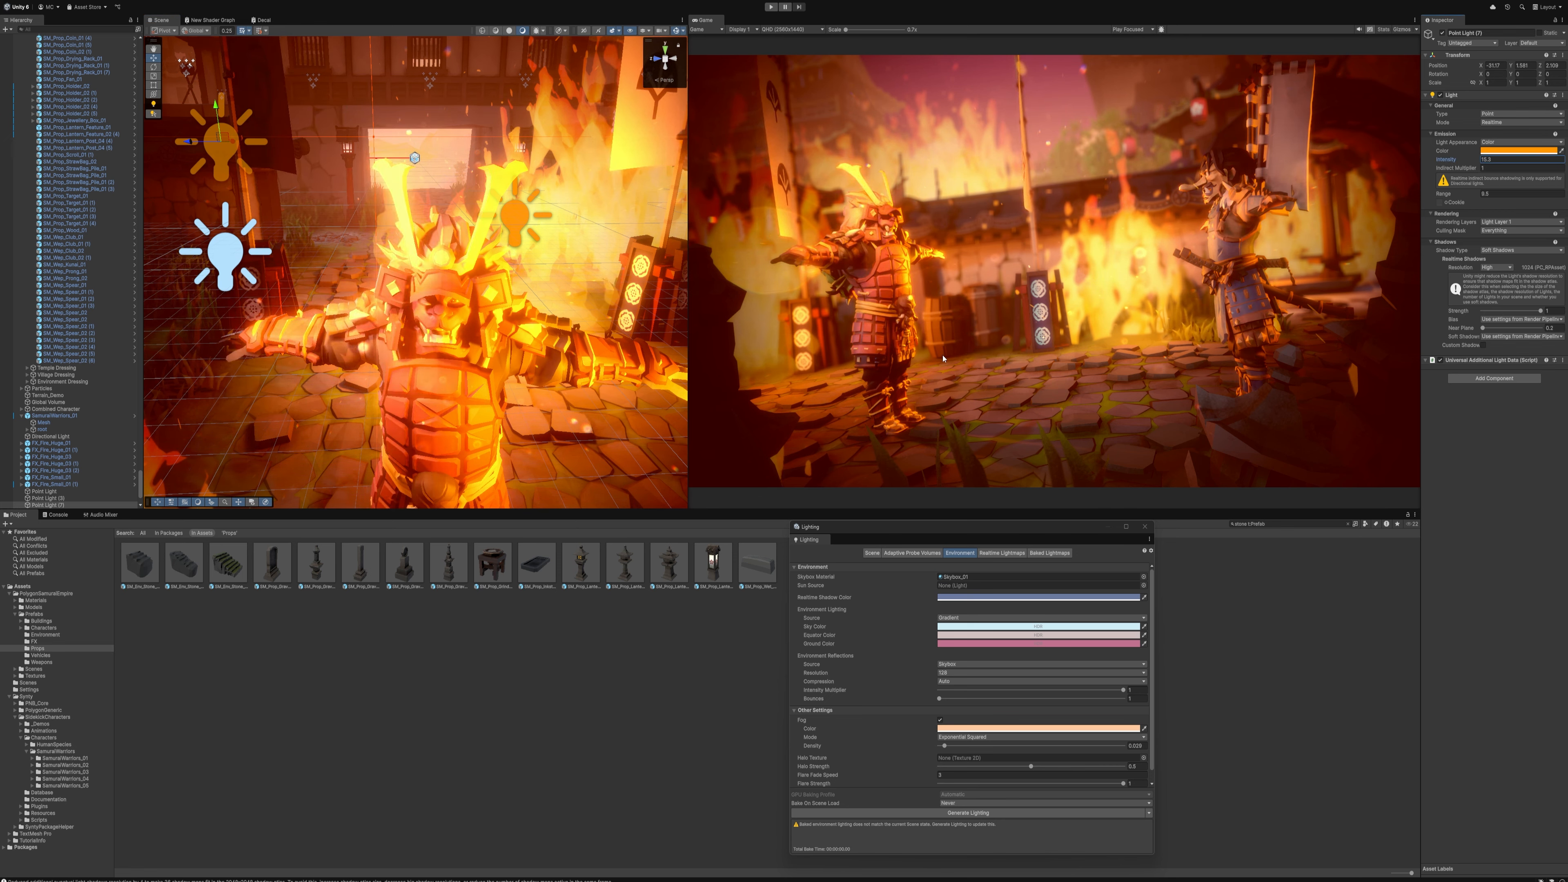
Delete the extra orange point light from beside the red samurai
{"action": "right_click_drag", "start_coordinate": [513, 263], "coordinate": [669, 271]}
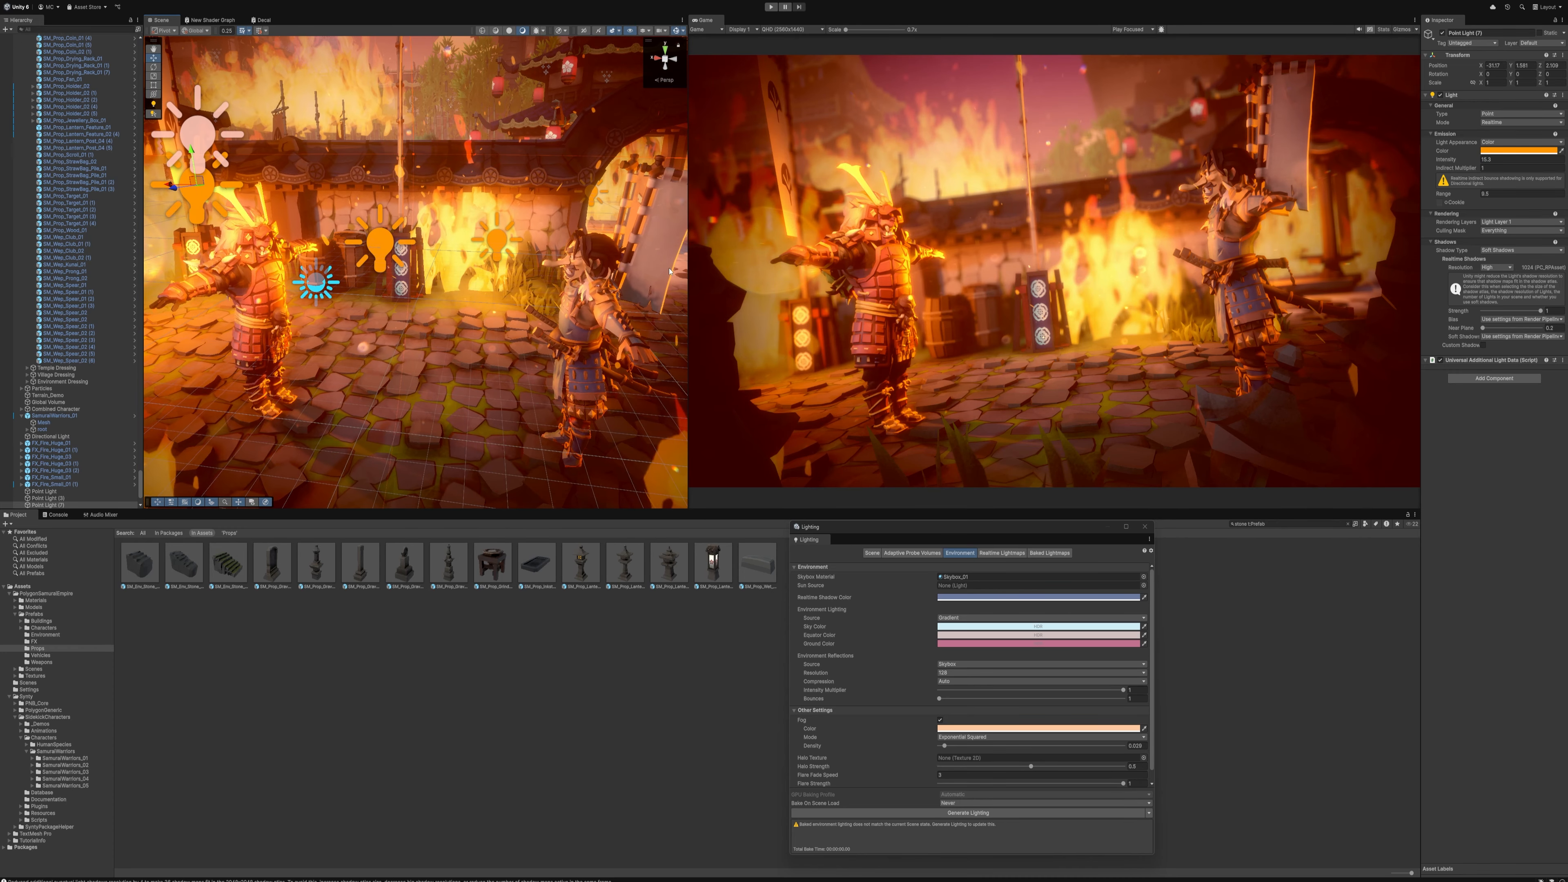
{"action": "key", "text": "ctrl+z"}
{"action": "key", "text": "Delete"}
{"action": "right_click_drag", "start_coordinate": [532, 253], "coordinate": [511, 215]}
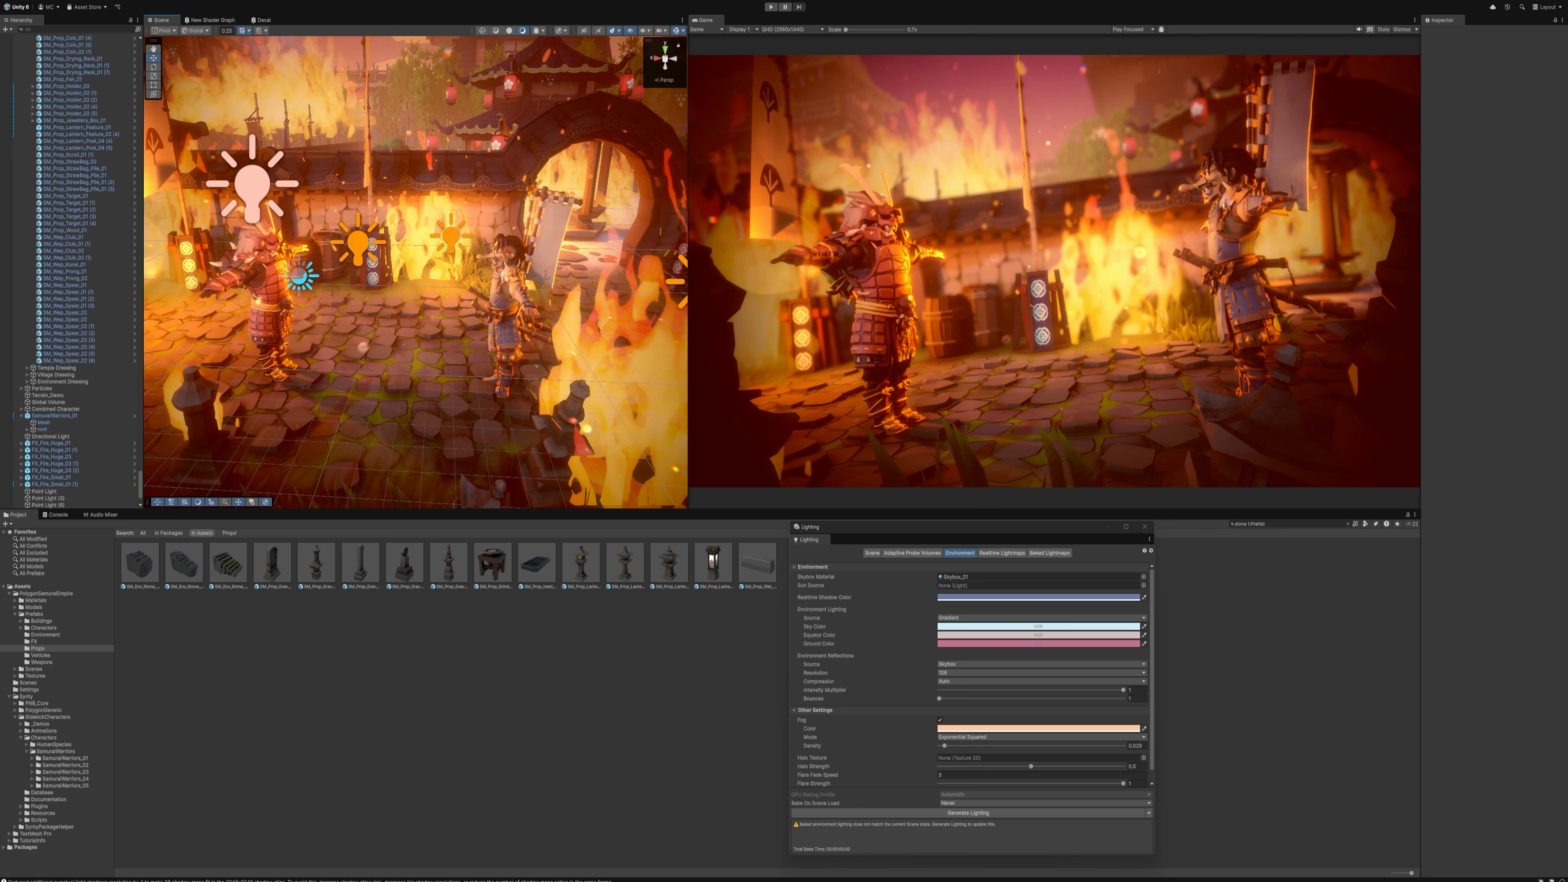
Play the scene and preview the Game view in its own maximised window at QHD (2560x1440)
{"action": "key", "text": "ctrl+p"}
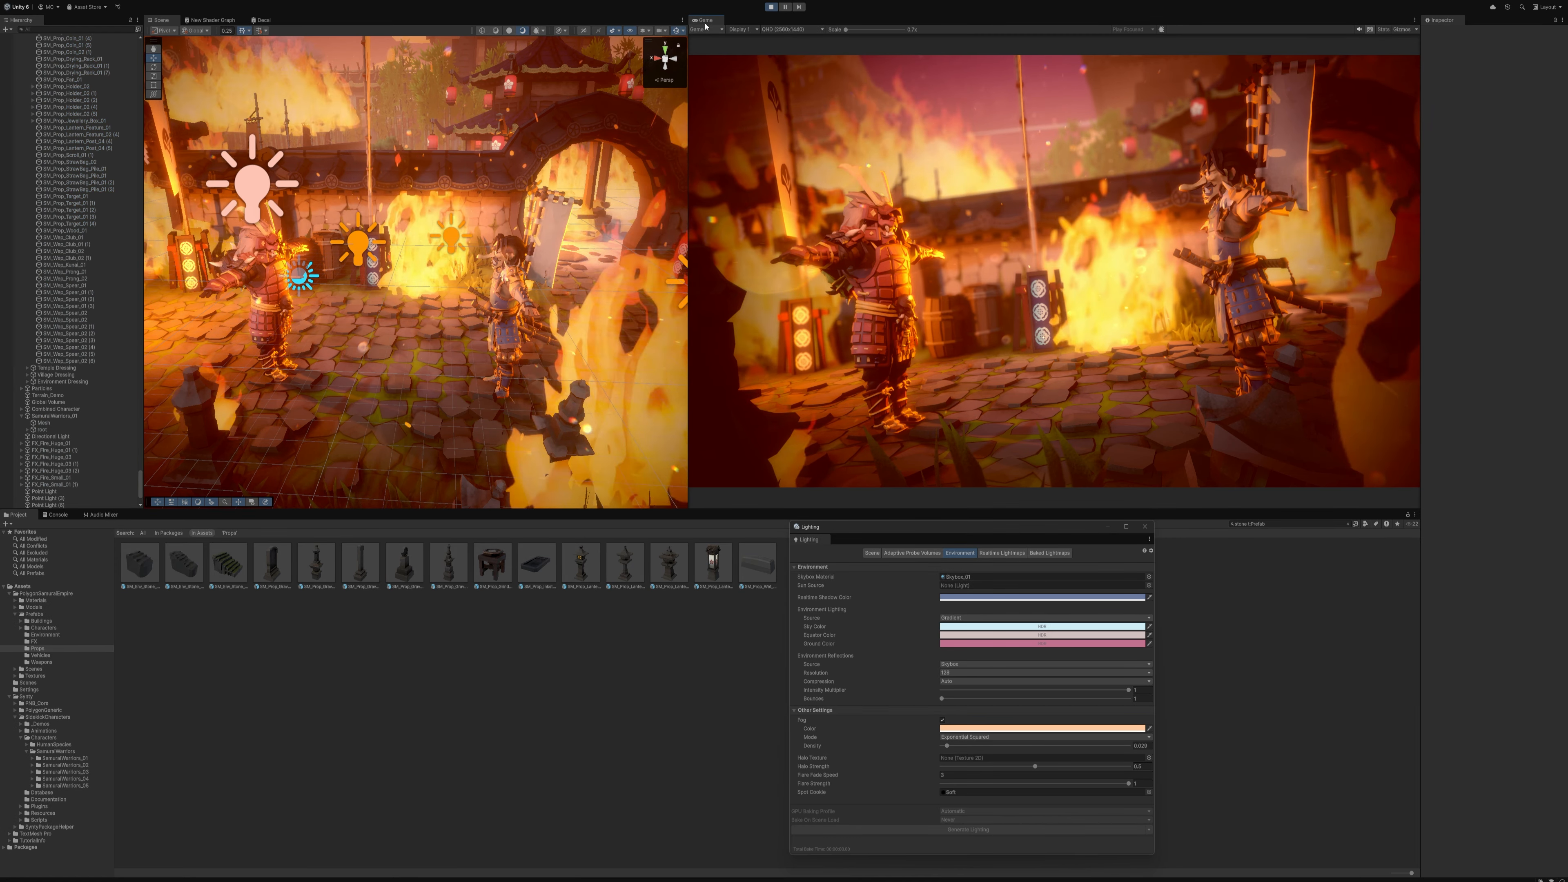
{"action": "left_click_drag", "start_coordinate": [705, 26], "coordinate": [513, 723]}
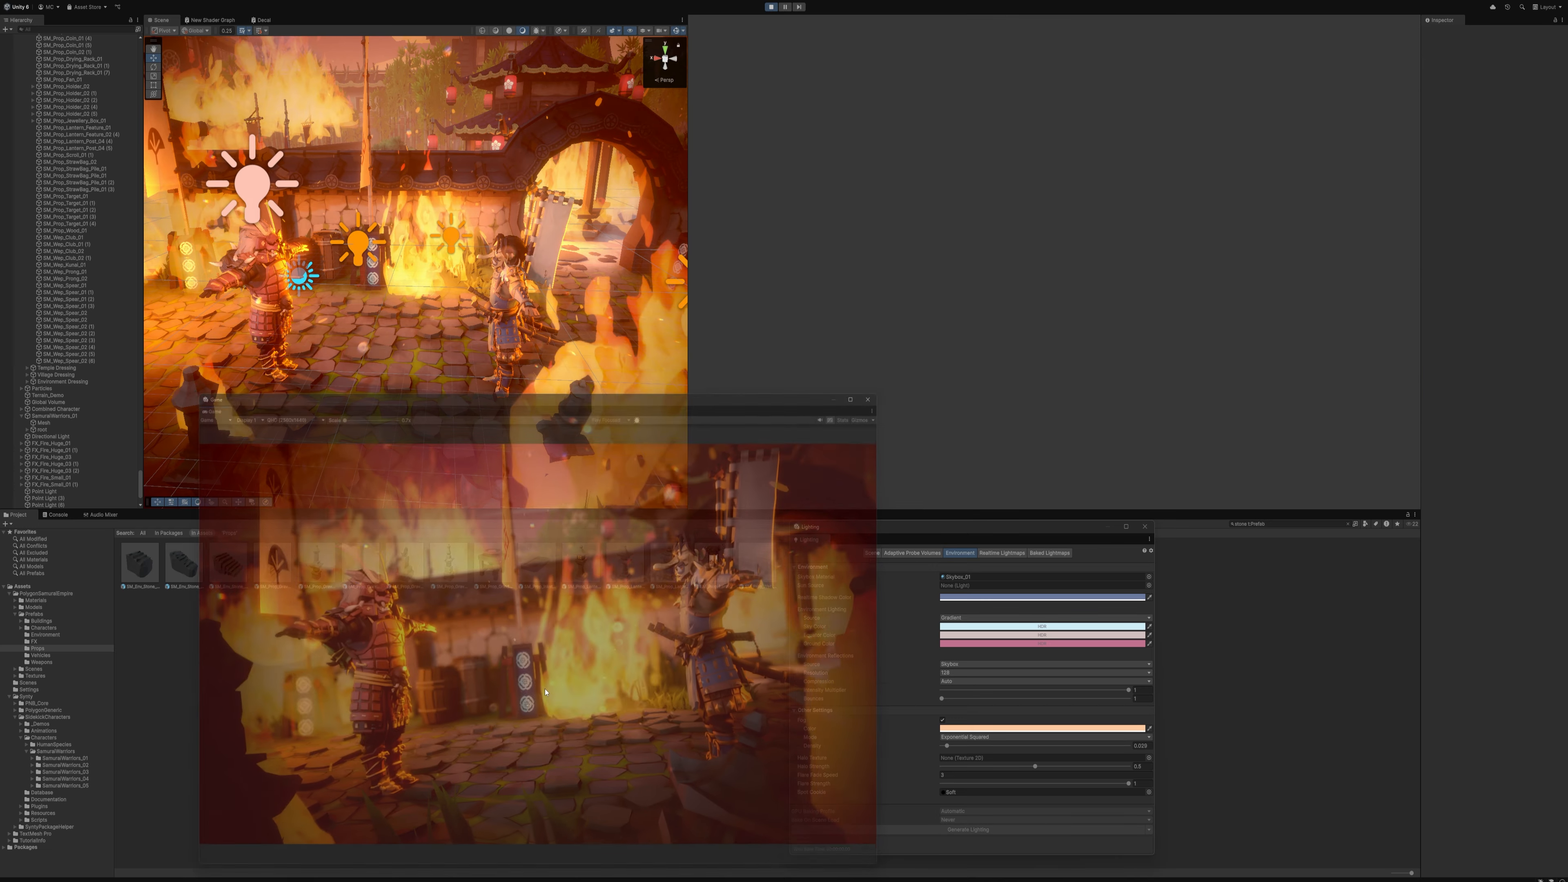
{"action": "left_click", "coordinate": [879, 382]}
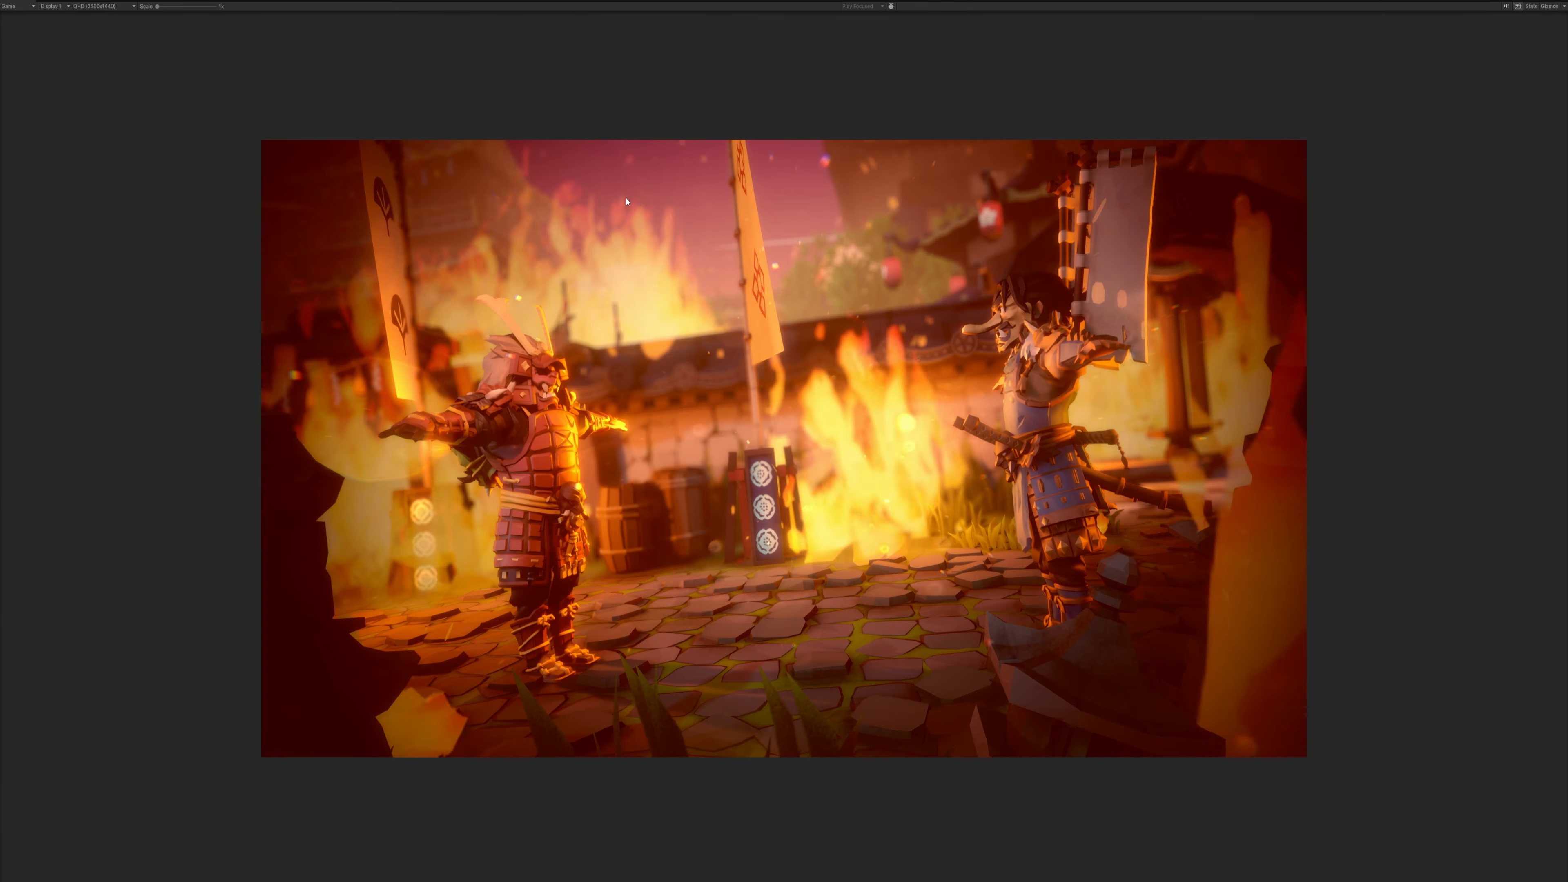
{"action": "left_click", "coordinate": [111, 8]}
{"action": "left_click", "coordinate": [106, 82]}
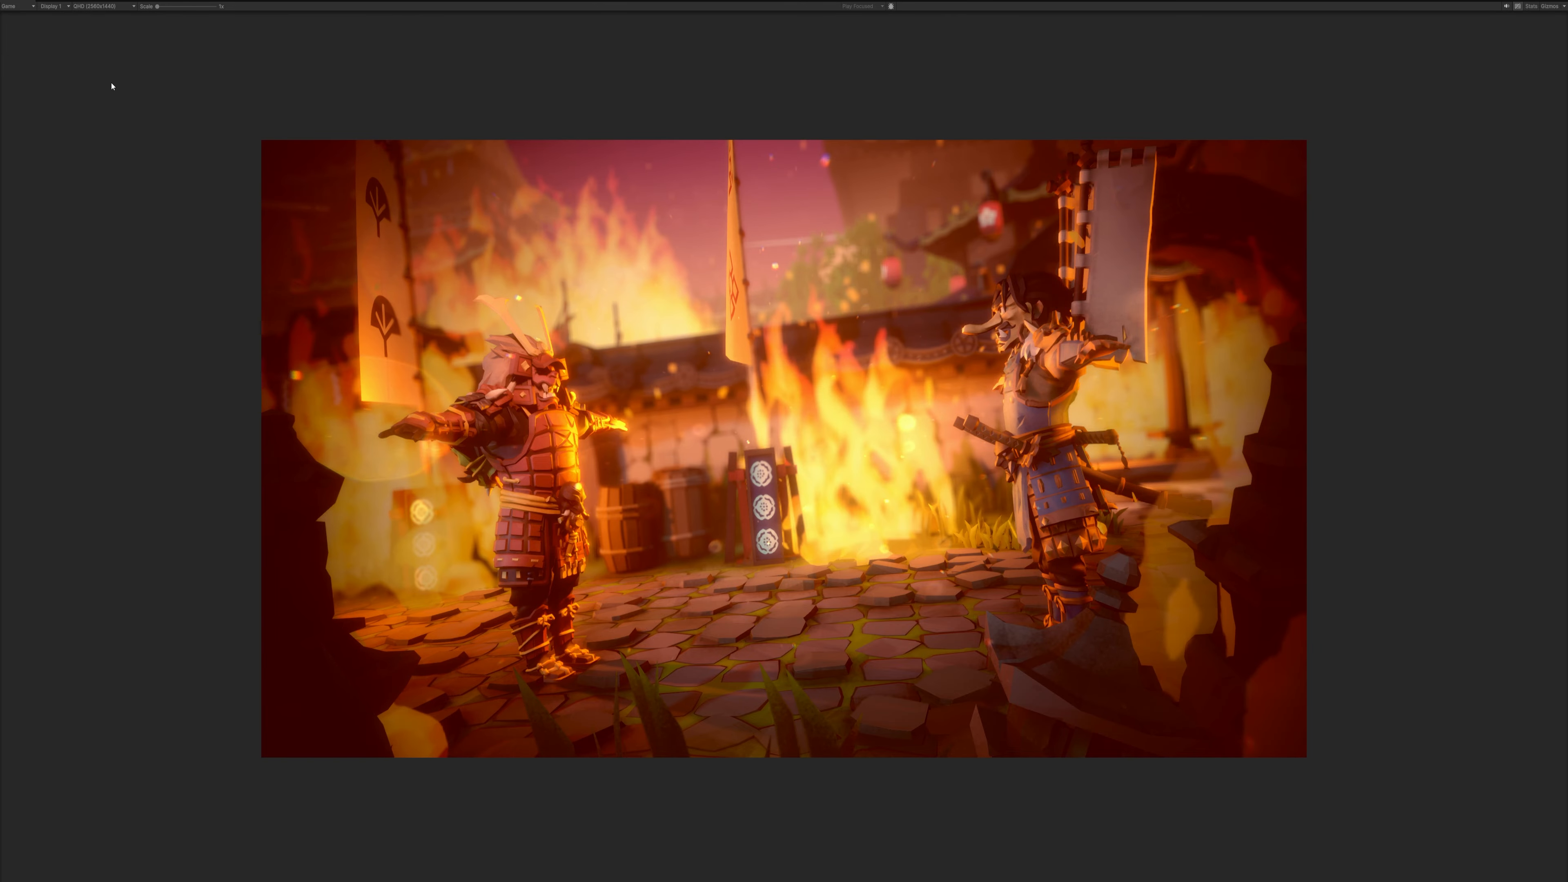